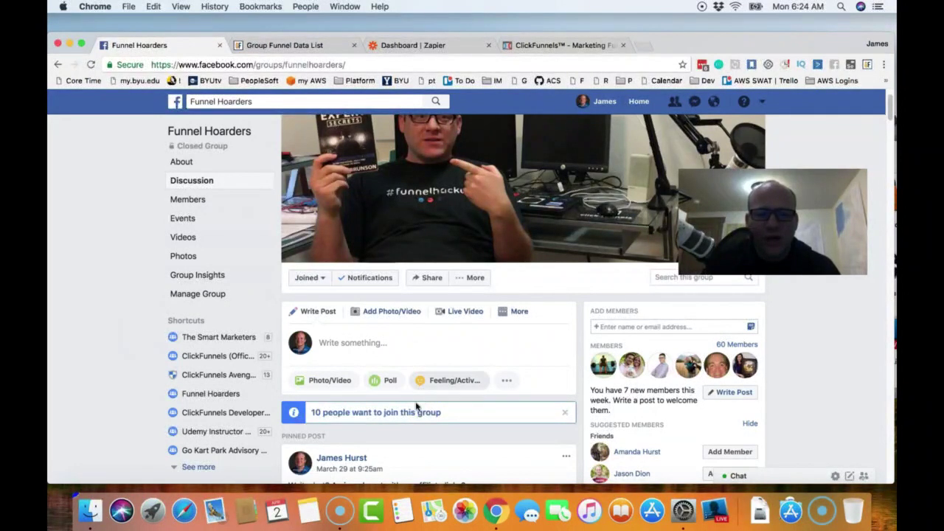
# - Open the Funnel Hoarders group's 10 pending member requests and review the members' answers
pyautogui.click(392, 414)
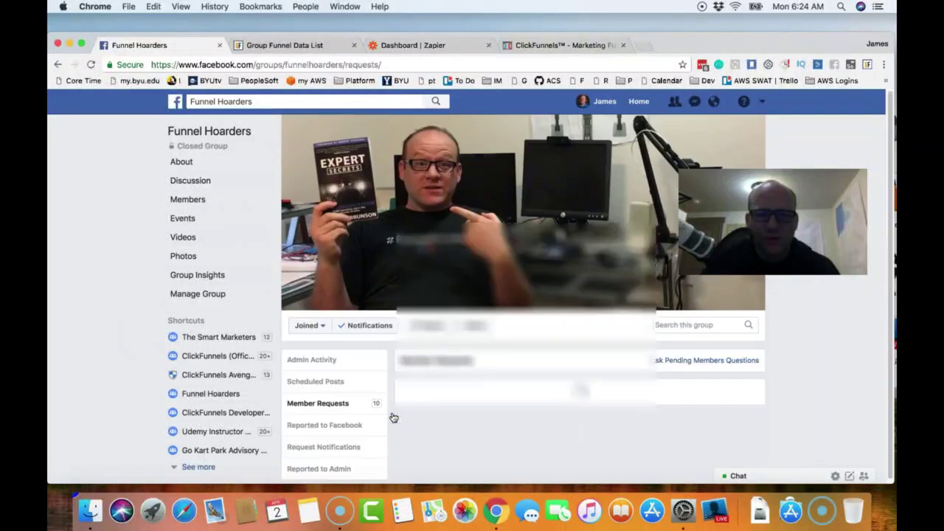
pyautogui.scroll(-1, 507, 368)
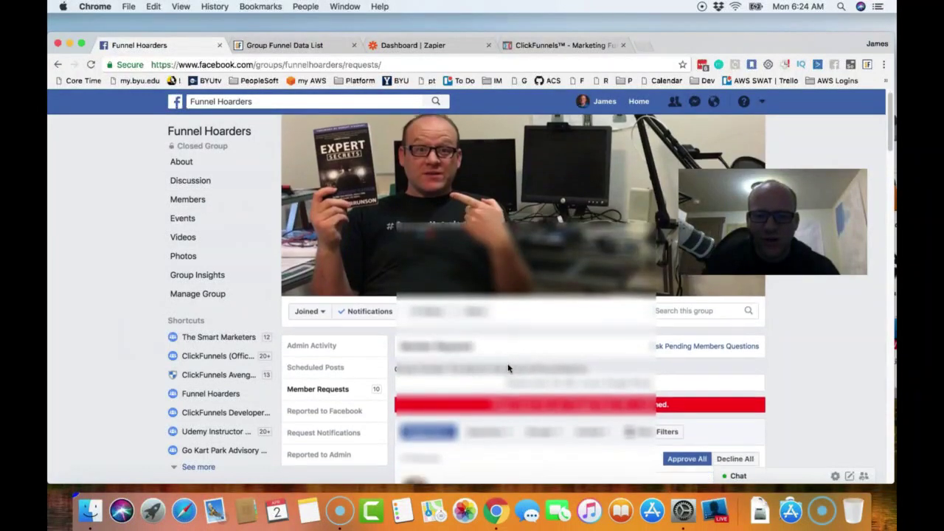
pyautogui.scroll(-3, 507, 368)
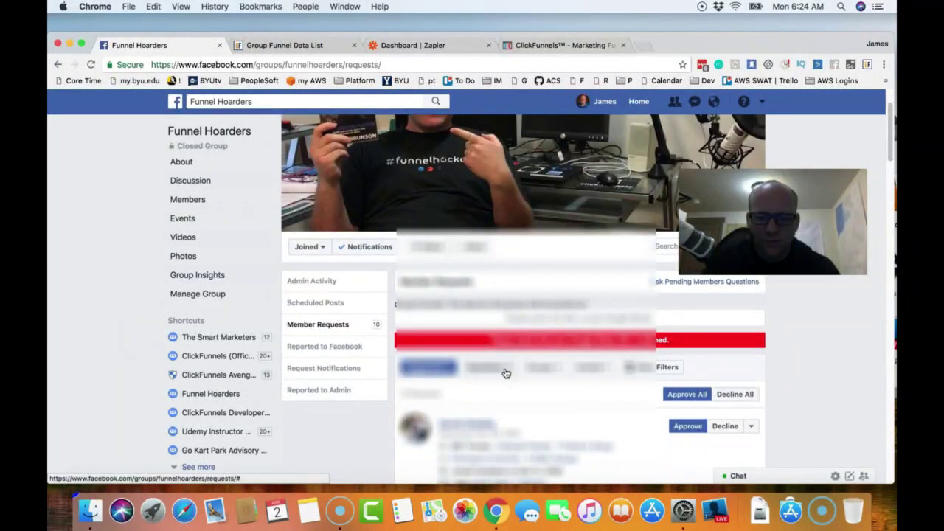
pyautogui.scroll(-2, 506, 373)
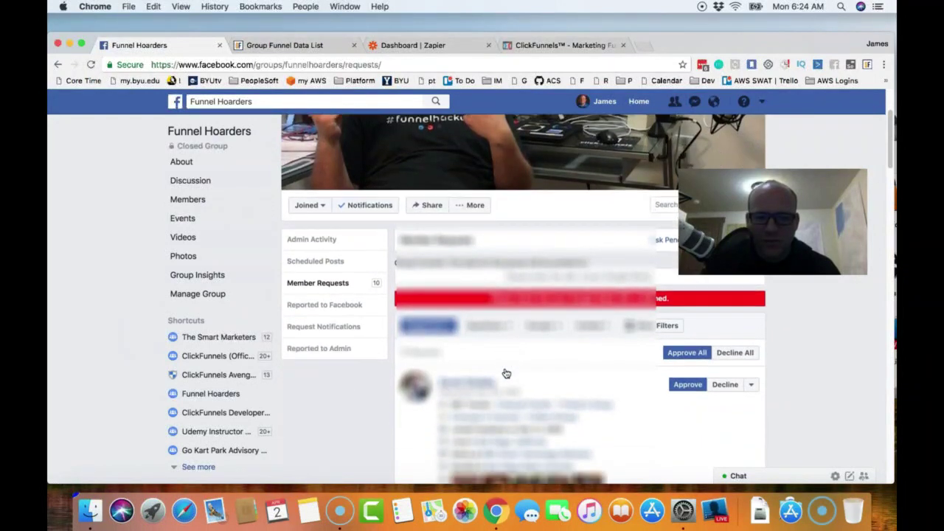
pyautogui.scroll(-3, 506, 374)
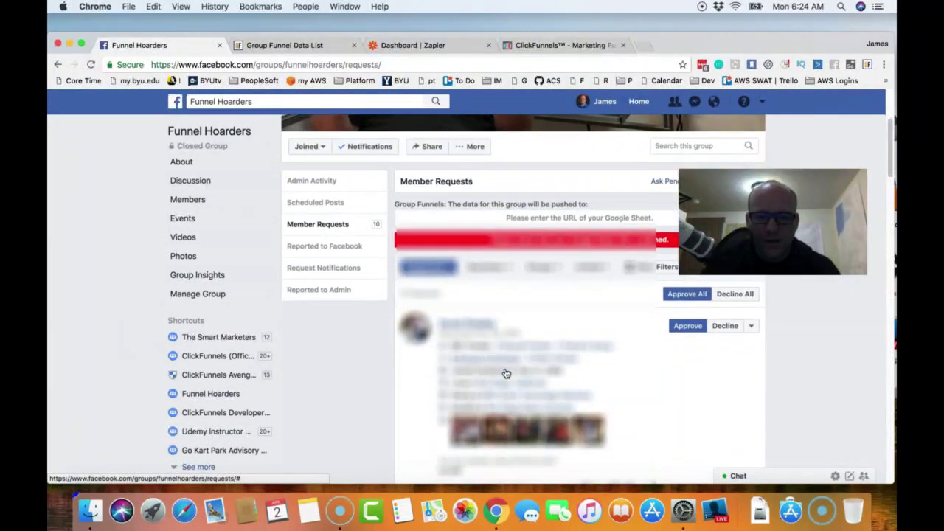
pyautogui.scroll(-3, 483, 362)
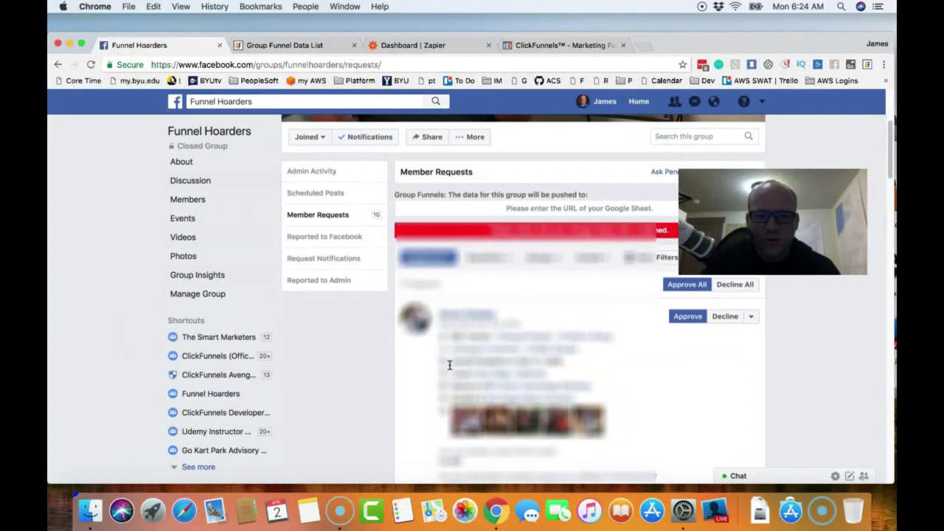
pyautogui.scroll(1, 435, 365)
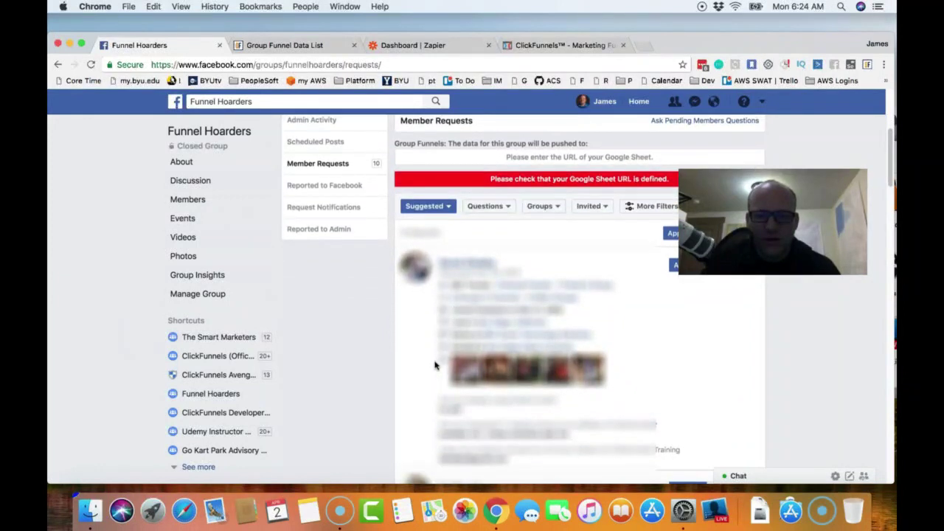
pyautogui.moveTo(452, 449); pyautogui.dragTo(666, 447)
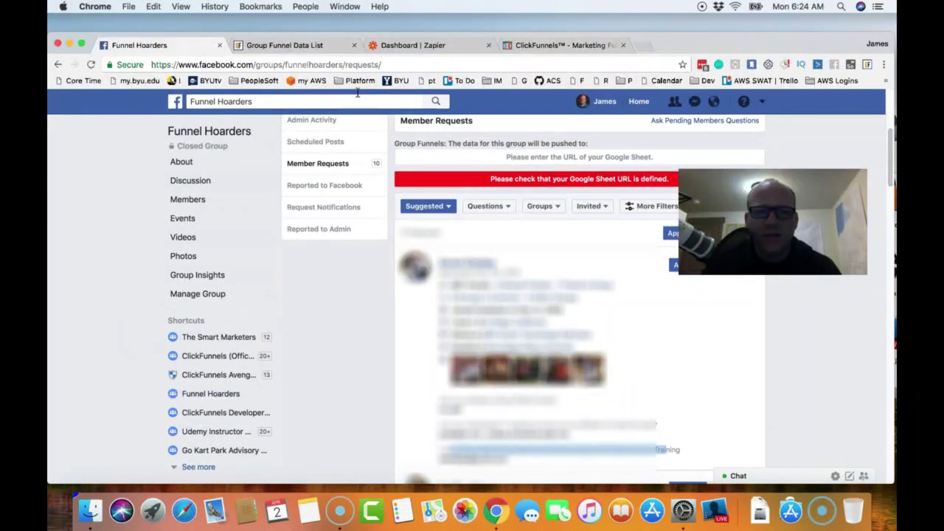
# - Filter the Group Funnel Data List to Modified Power Wheels For Absolute Beginners, then check Zapier and ClickFunnels integrations
pyautogui.click(311, 48)
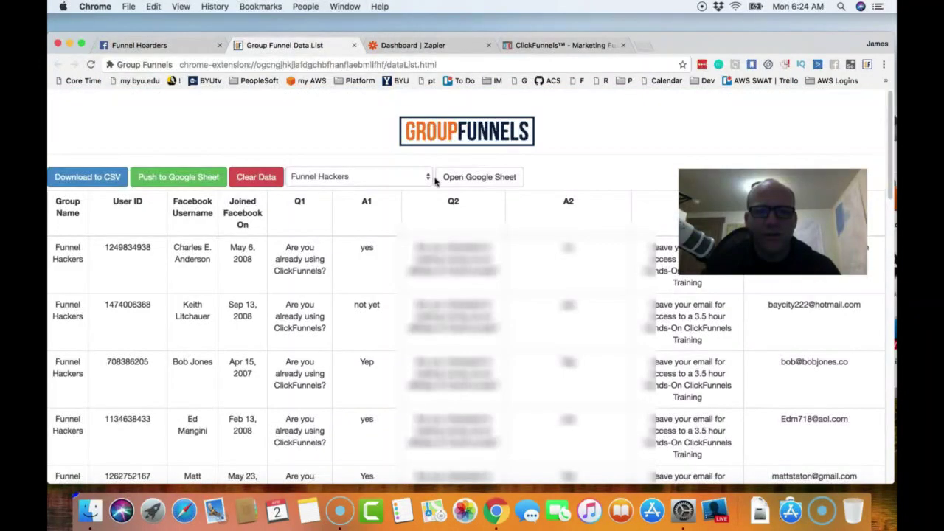
pyautogui.click(377, 182)
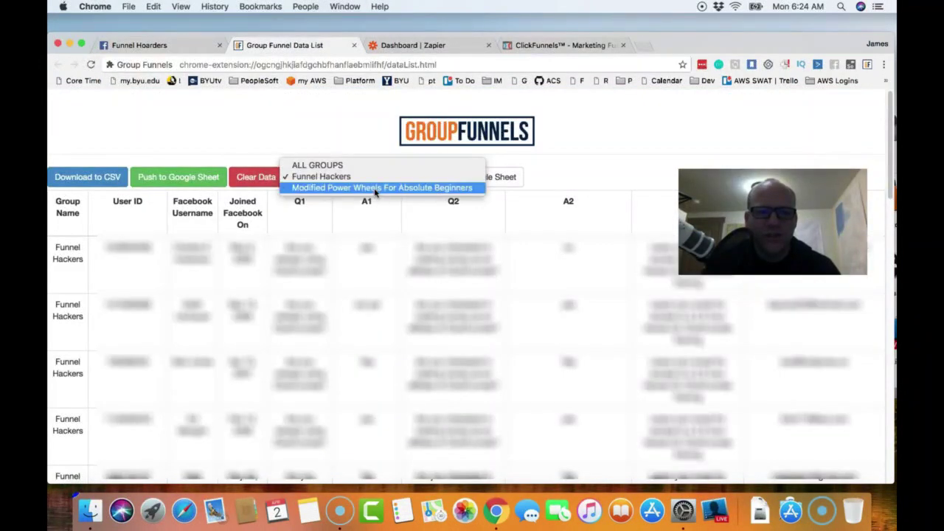
pyautogui.click(376, 187)
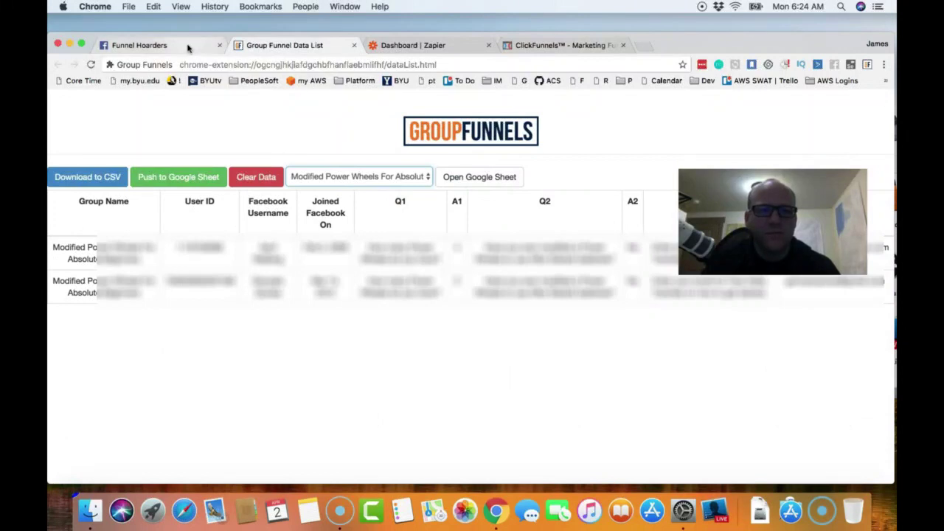
pyautogui.click(187, 48)
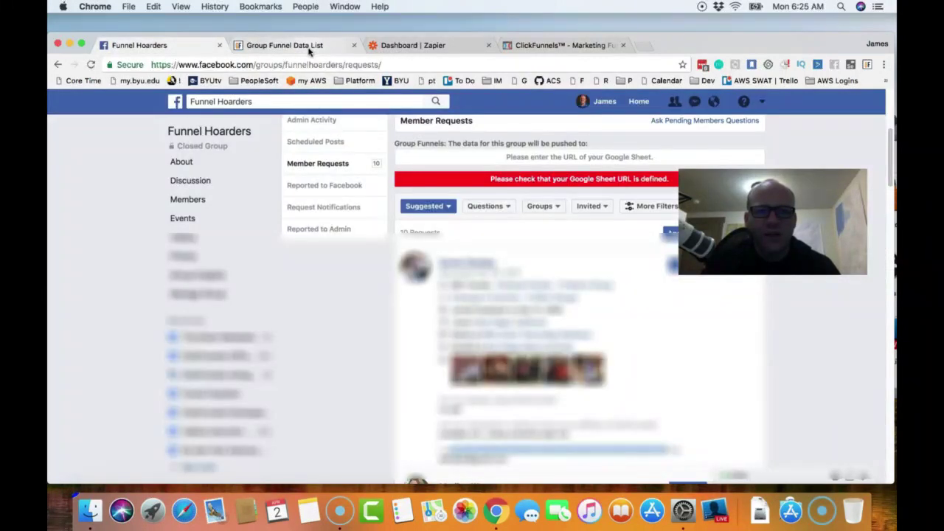
pyautogui.click(312, 48)
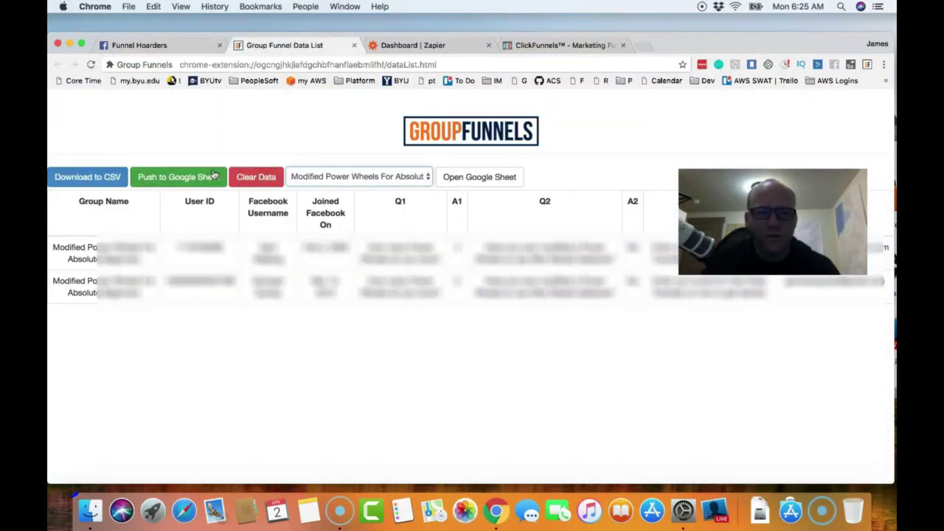
pyautogui.click(435, 45)
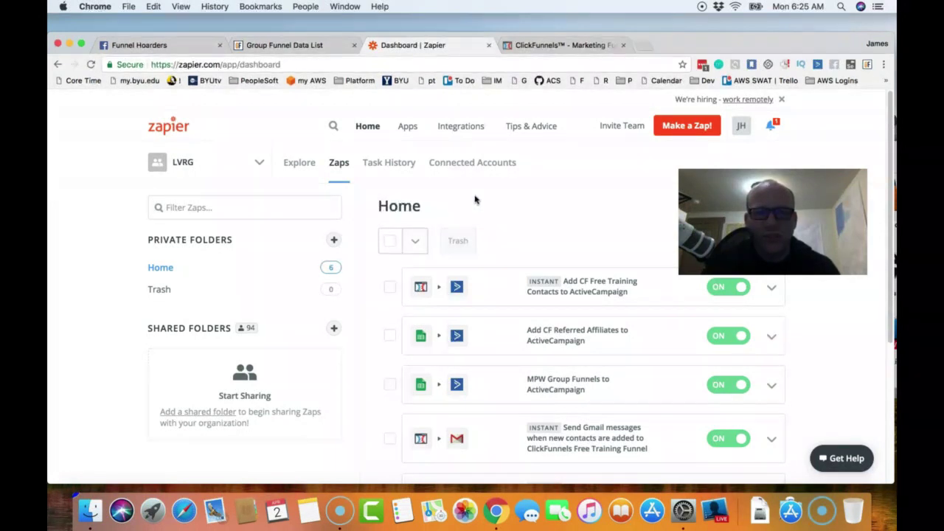
pyautogui.click(556, 46)
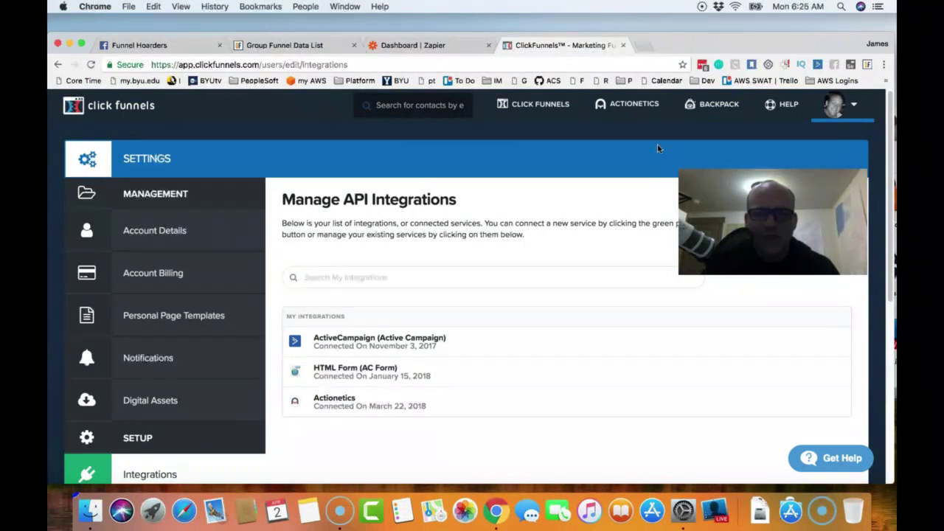
# - Go from ClickFunnels' Manage API Integrations page to the All Funnels list
pyautogui.moveTo(633, 109)
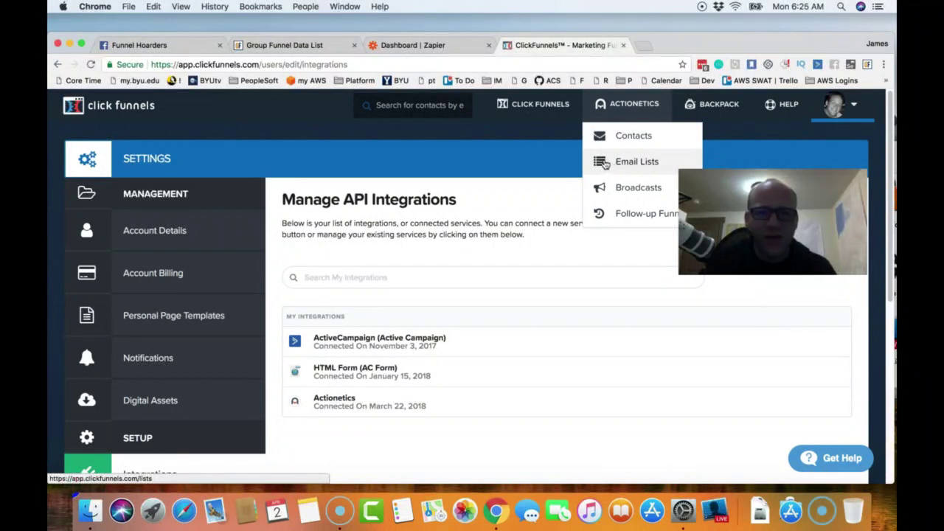
pyautogui.click(530, 112)
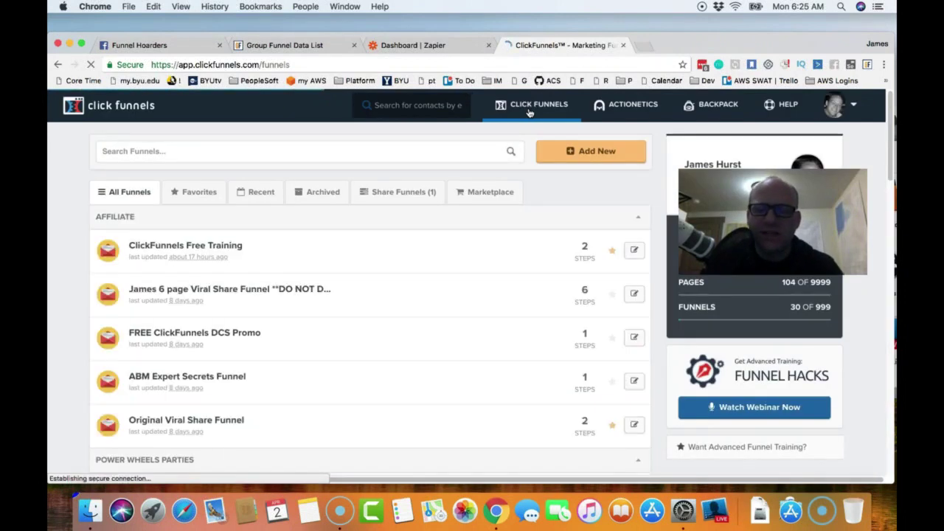
# - Start building a new ClickFunnels funnel using the Cookbook
pyautogui.moveTo(528, 113)
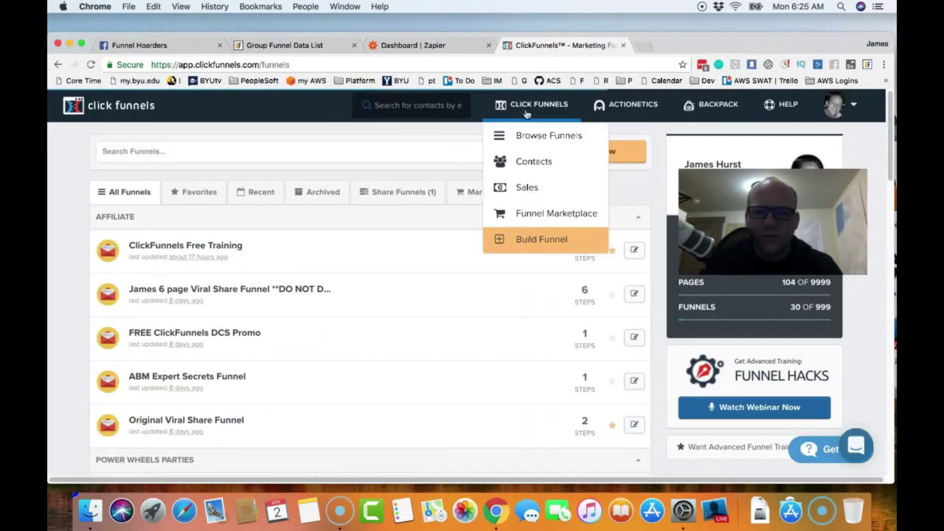
pyautogui.click(529, 241)
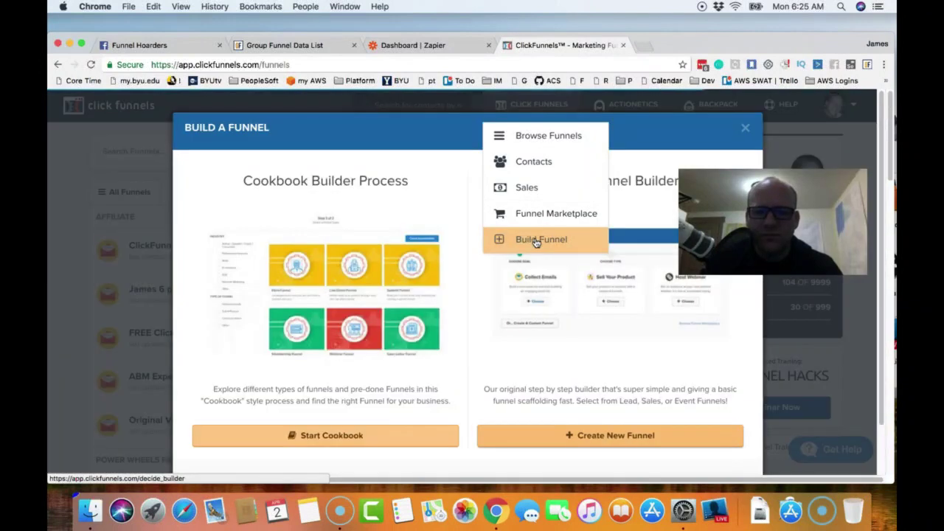
pyautogui.click(329, 434)
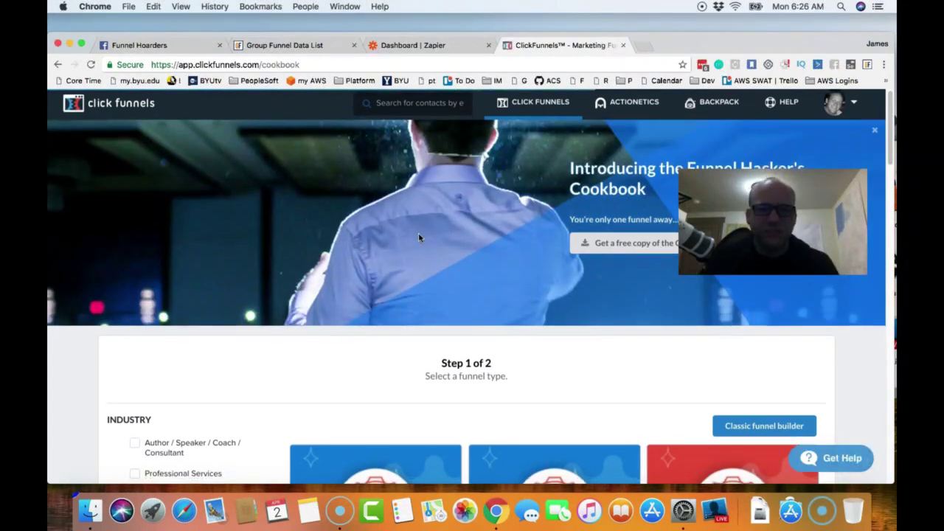
# - Filter funnel types to Generate Leads and select the Lead Magnet Funnel
pyautogui.scroll(-2, 419, 236)
pyautogui.scroll(-5, 418, 237)
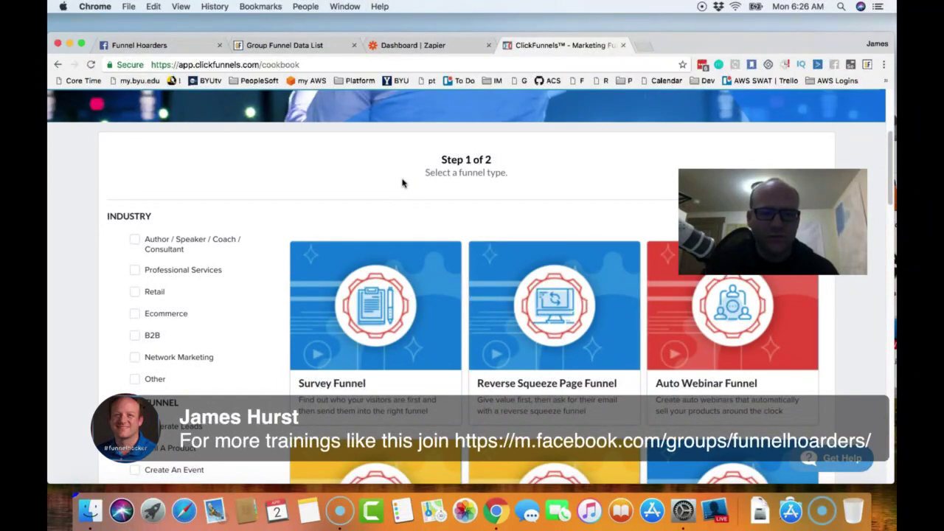
pyautogui.scroll(-1, 402, 183)
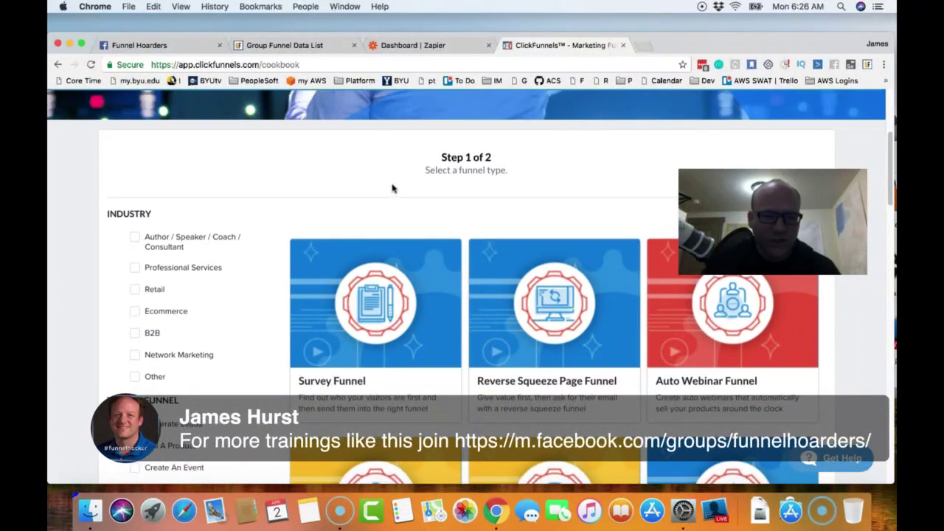
pyautogui.scroll(-5, 202, 305)
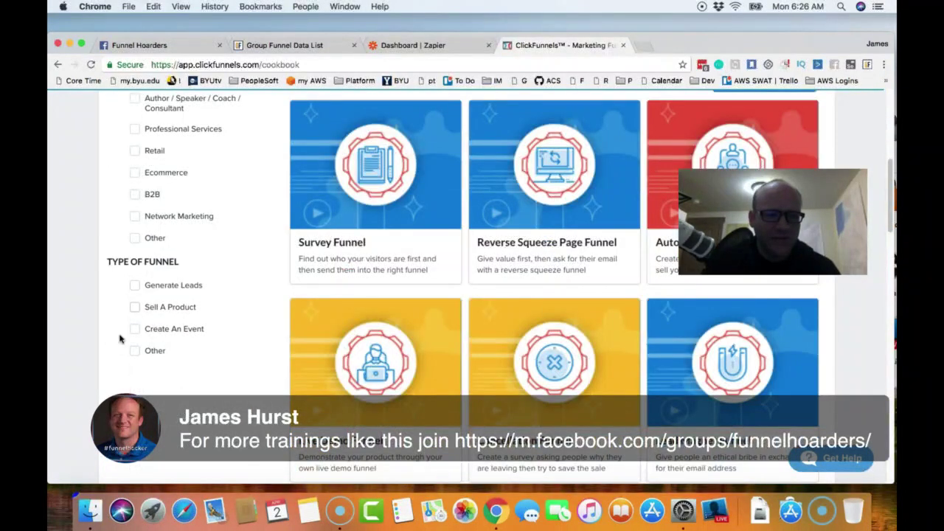
pyautogui.click(135, 286)
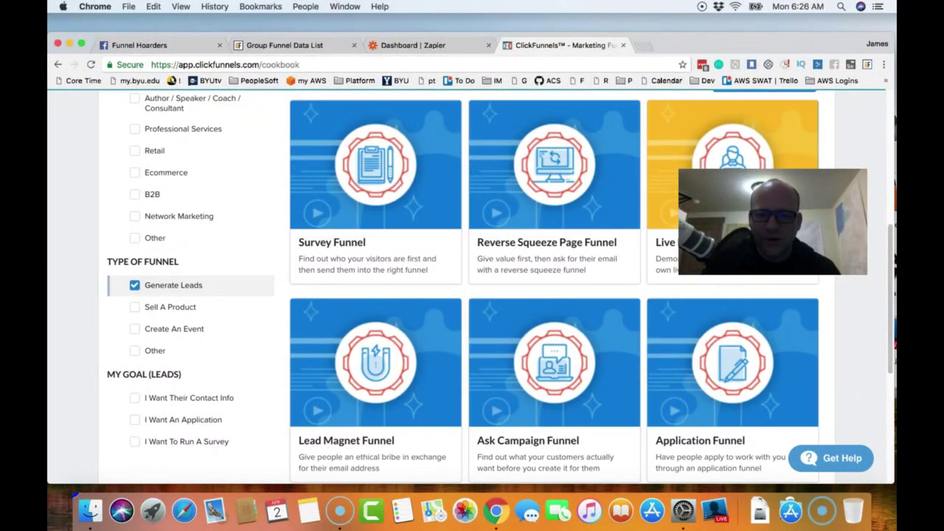
pyautogui.moveTo(384, 367)
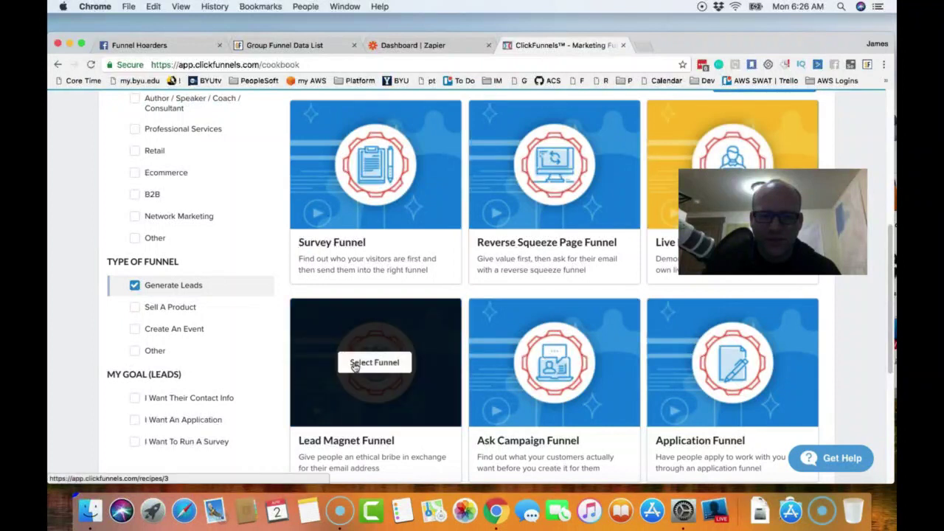
pyautogui.click(383, 363)
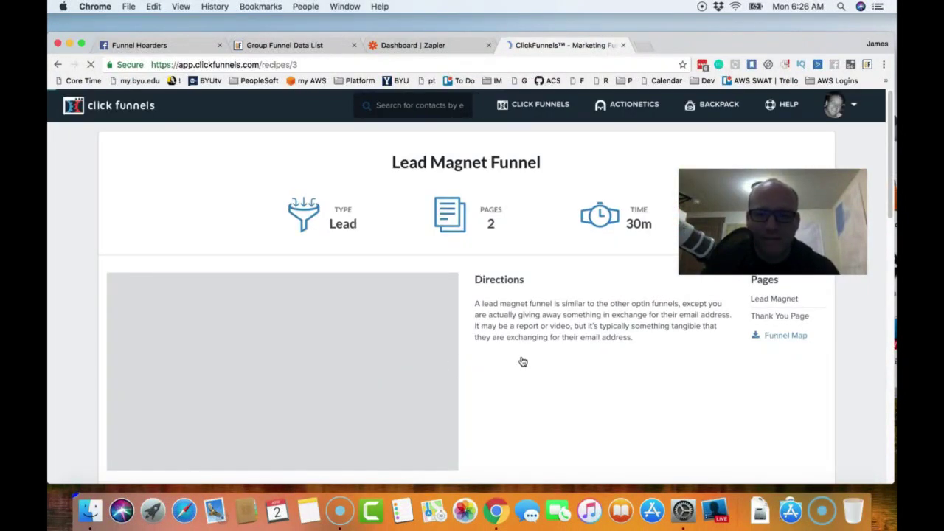
# - Get the free JASON Lead Magnet Funnel template, with its Lead Magnet and Thank You Page steps
pyautogui.scroll(-1, 554, 354)
pyautogui.scroll(-10, 550, 339)
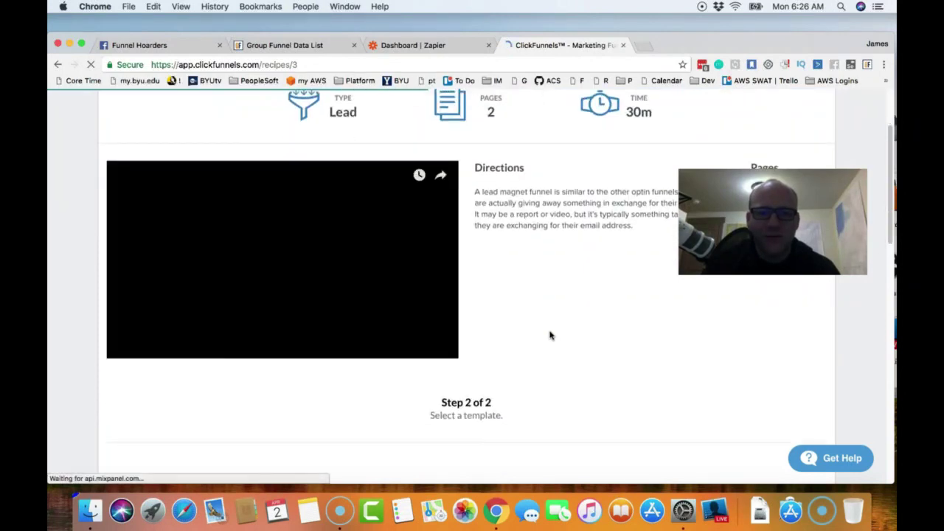
pyautogui.scroll(-3, 549, 335)
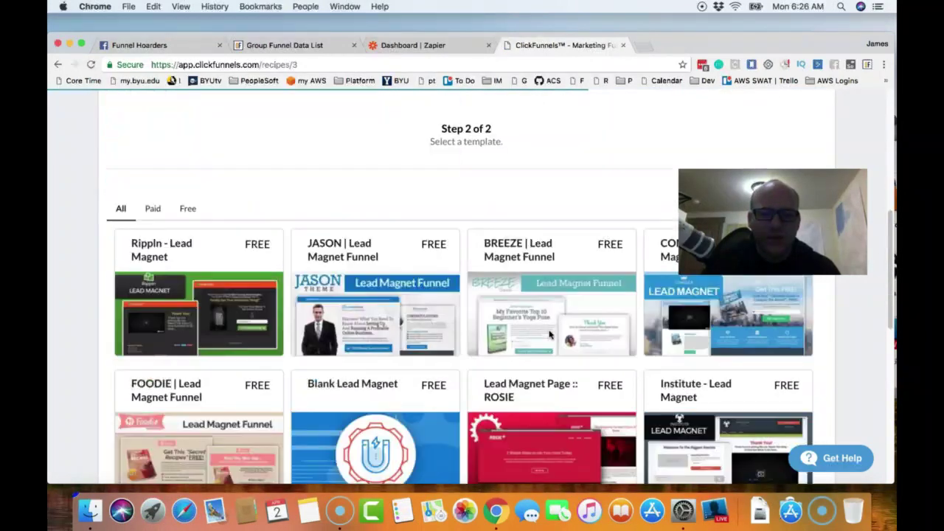
pyautogui.click(374, 291)
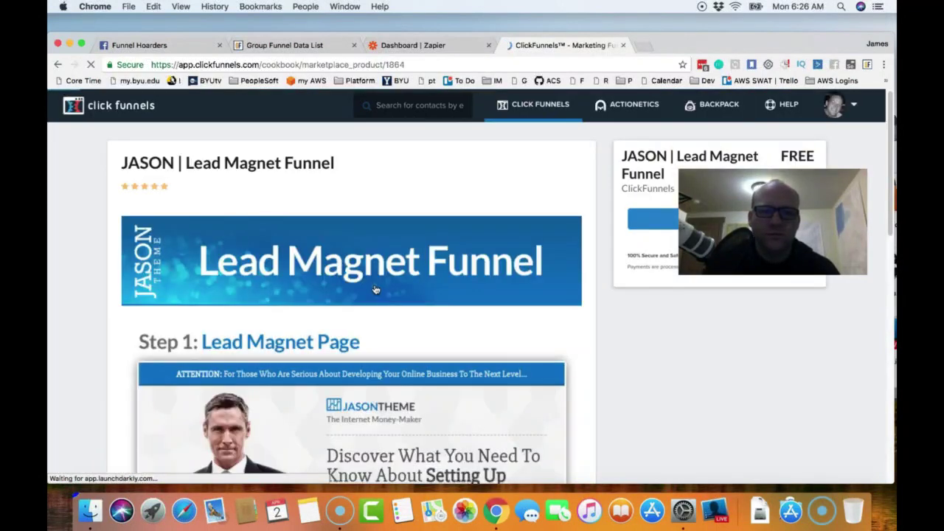
pyautogui.click(660, 225)
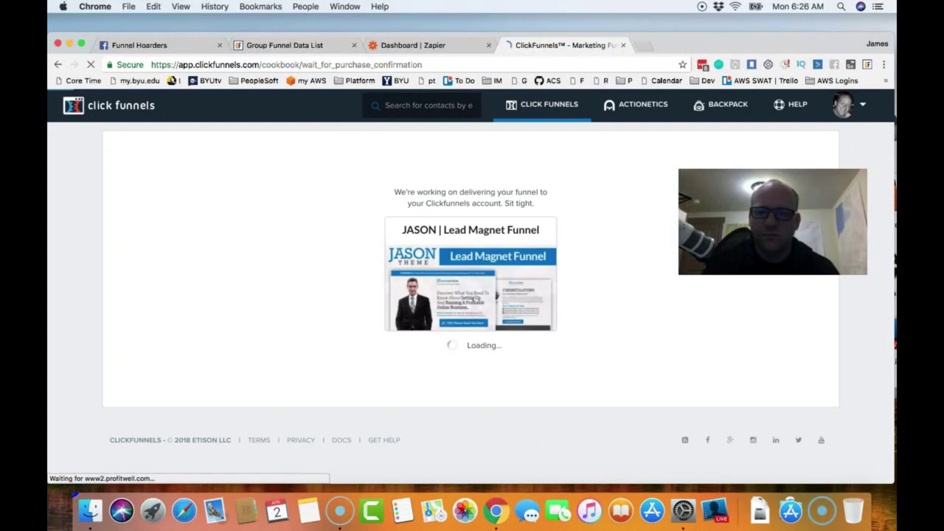
pyautogui.moveTo(766, 222); pyautogui.dragTo(797, 423)
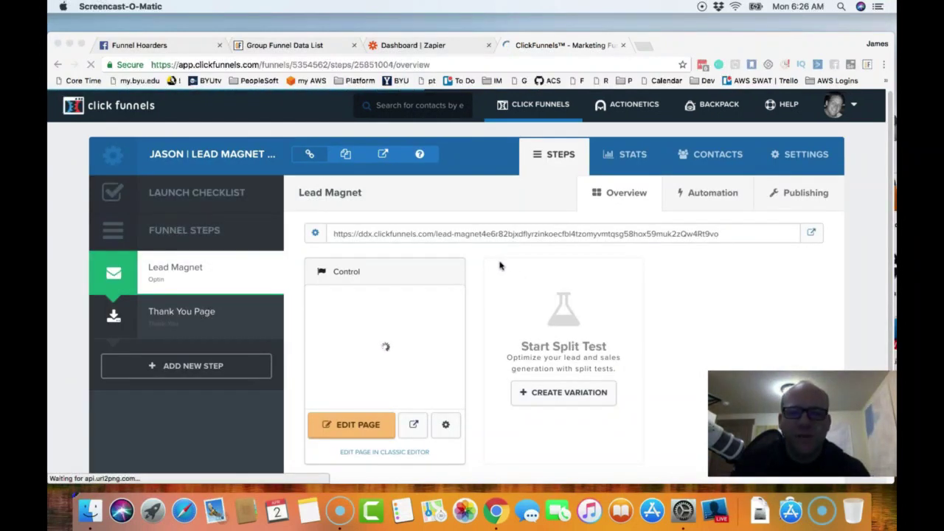
# - Glance at the Facebook member requests, then open the Lead Magnet step in the page editor
pyautogui.click(155, 45)
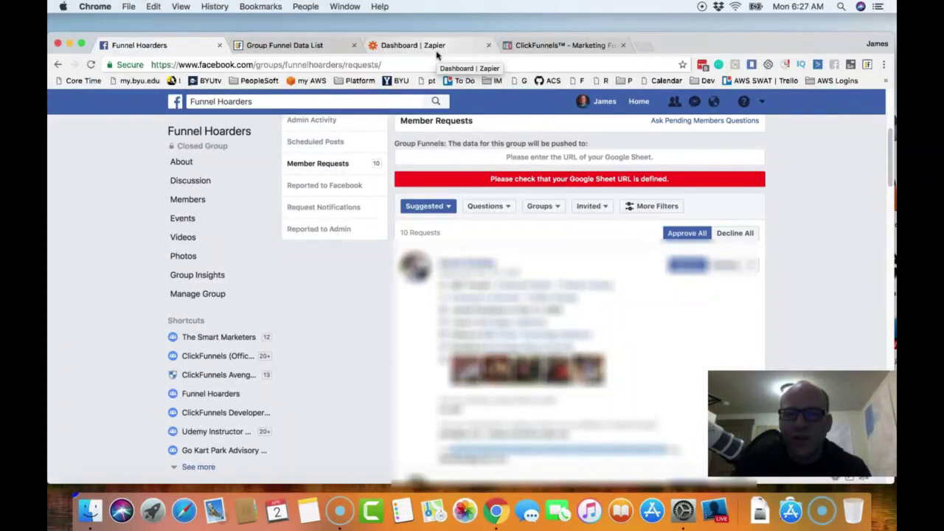
pyautogui.click(543, 48)
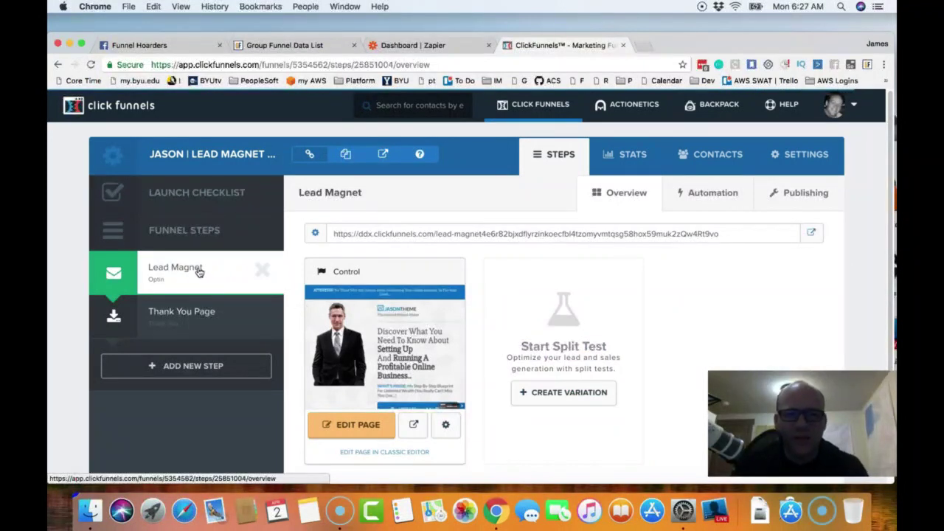
pyautogui.click(358, 431)
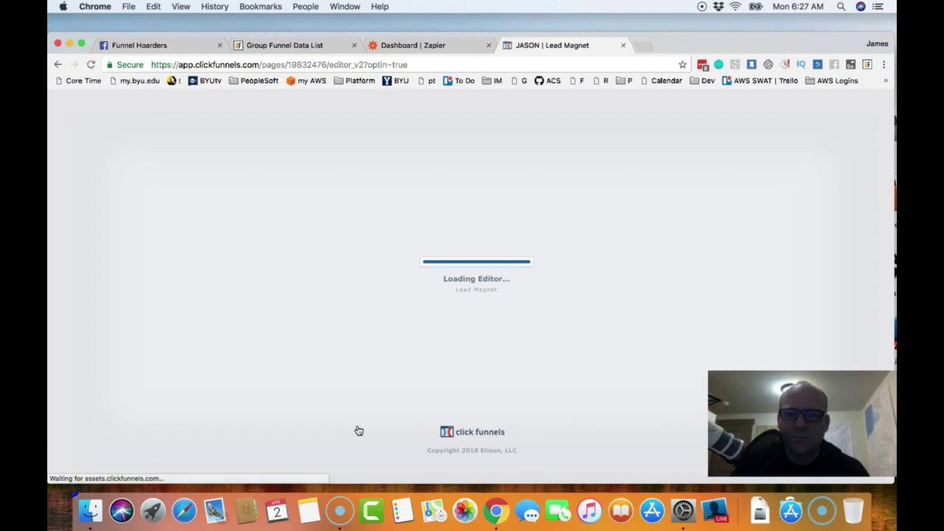
# - Inspect the 'YES! Show Me The Secrets' button's settings, then bring up the POP UP options
pyautogui.scroll(-4, 531, 317)
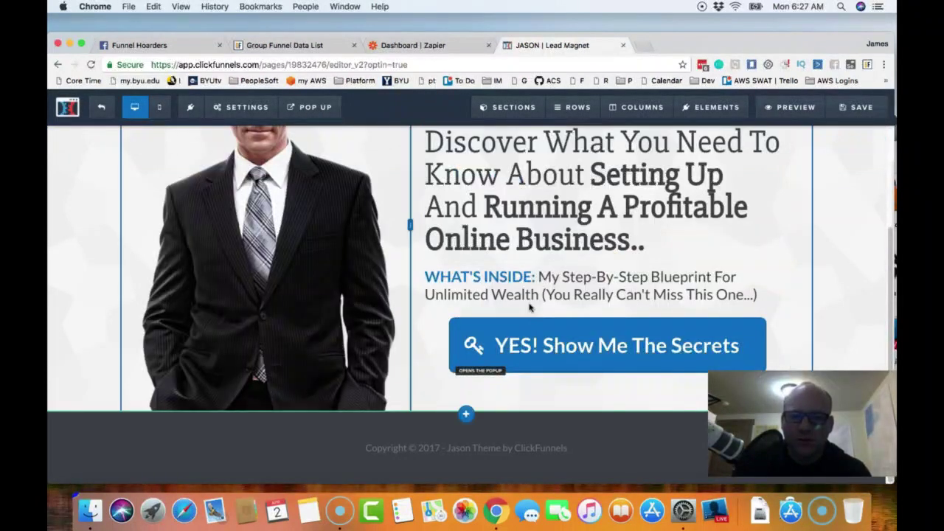
pyautogui.click(556, 350)
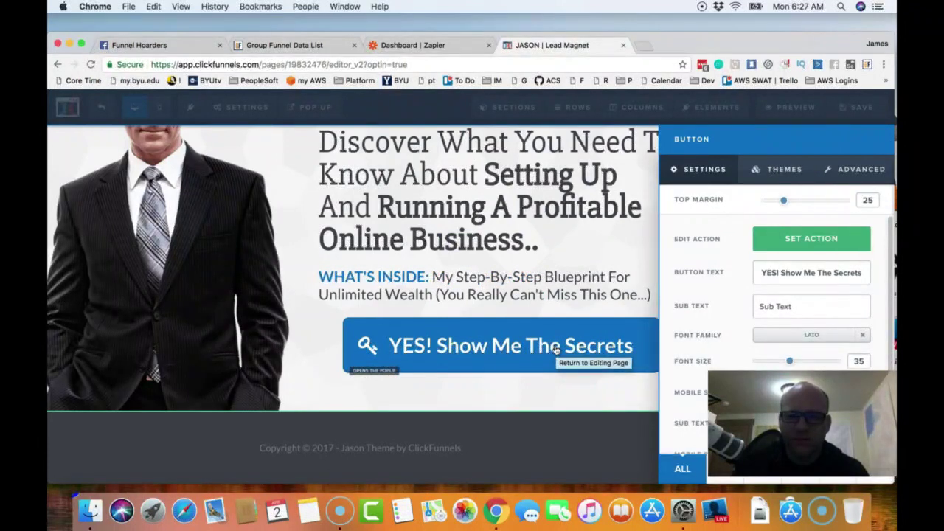
pyautogui.click(299, 150)
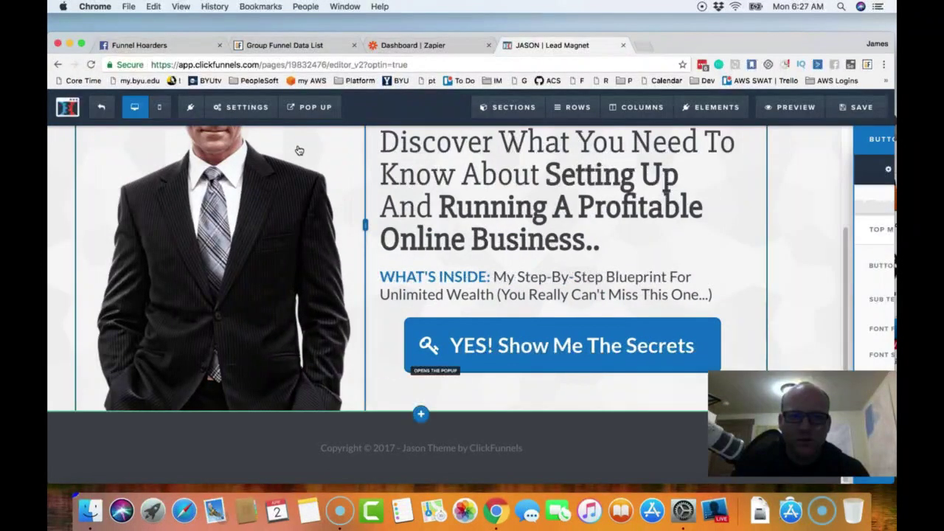
pyautogui.click(316, 111)
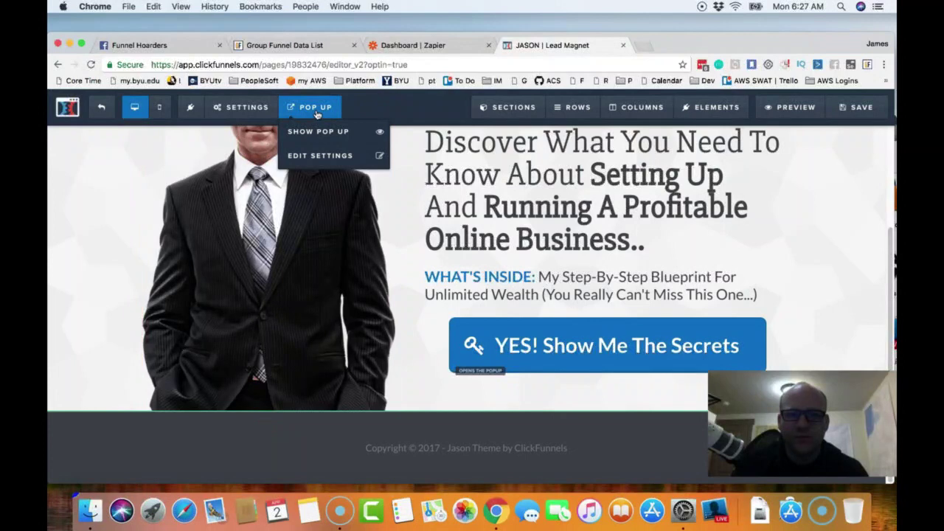
# - Show the lead-magnet pop-up and list FORM elements for adding one below its subtitle
pyautogui.click(323, 133)
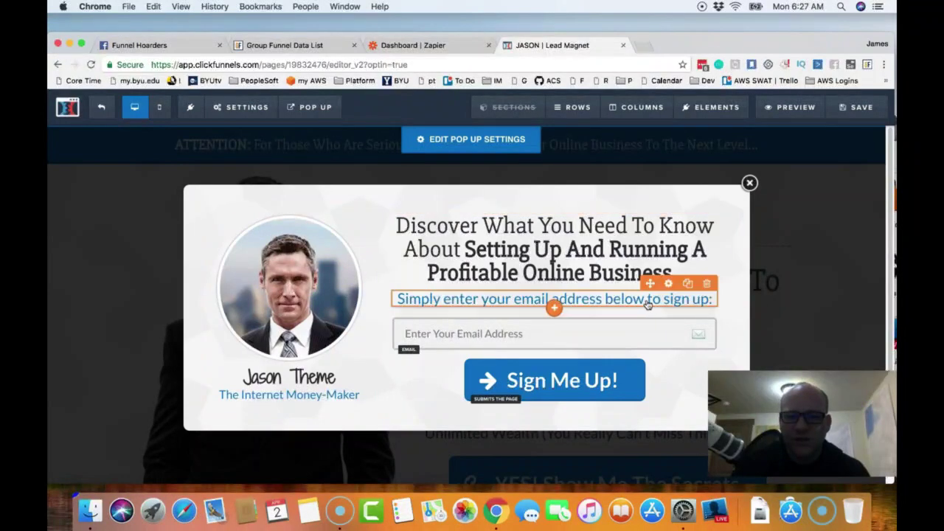
pyautogui.click(555, 309)
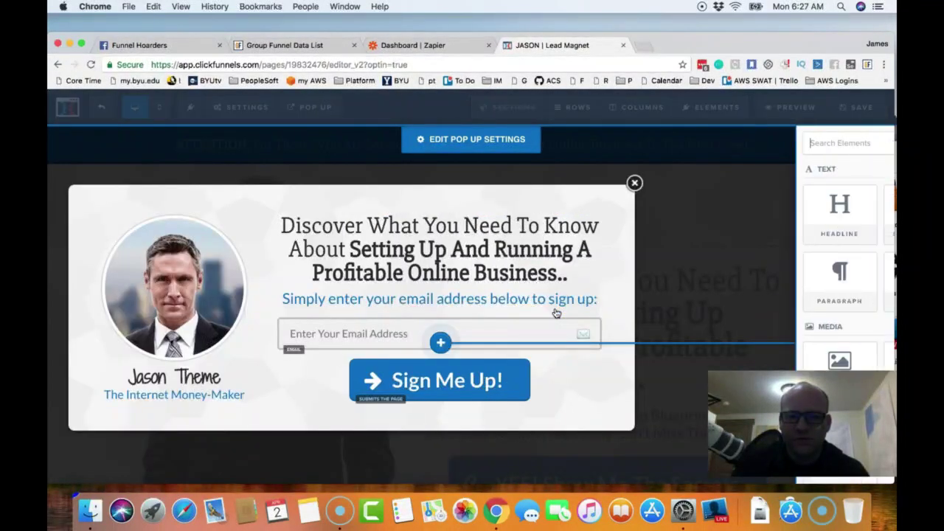
pyautogui.scroll(-1, 707, 263)
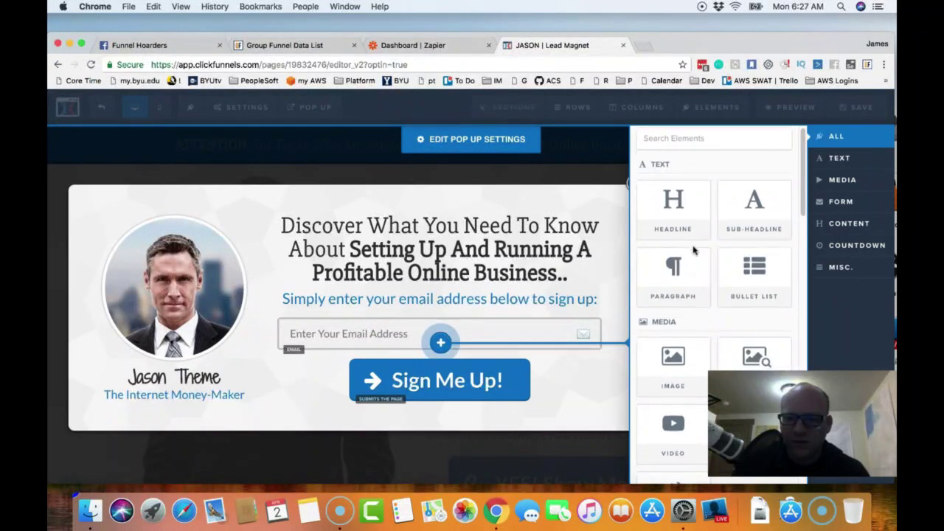
pyautogui.click(857, 206)
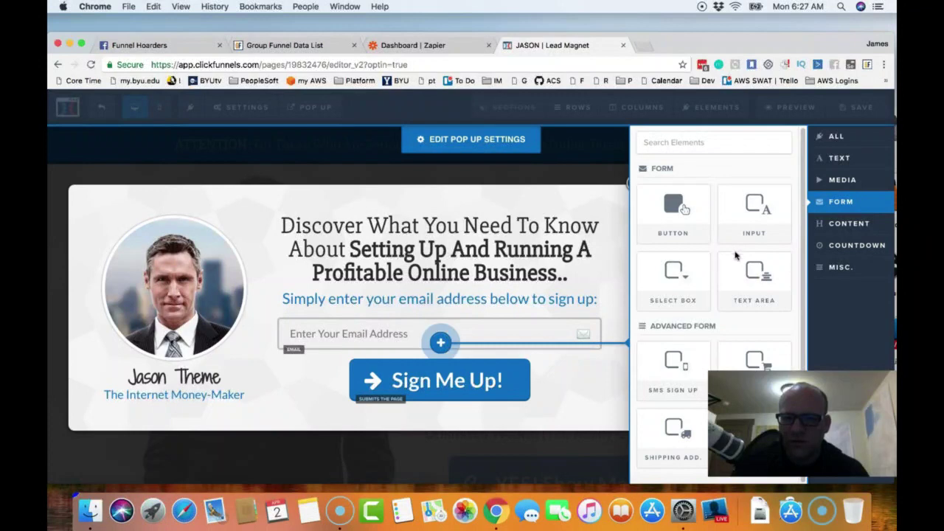
# - Add a Full Name input with 'Full Name' placeholder above the email field and save the page
pyautogui.moveTo(759, 227); pyautogui.dragTo(759, 221)
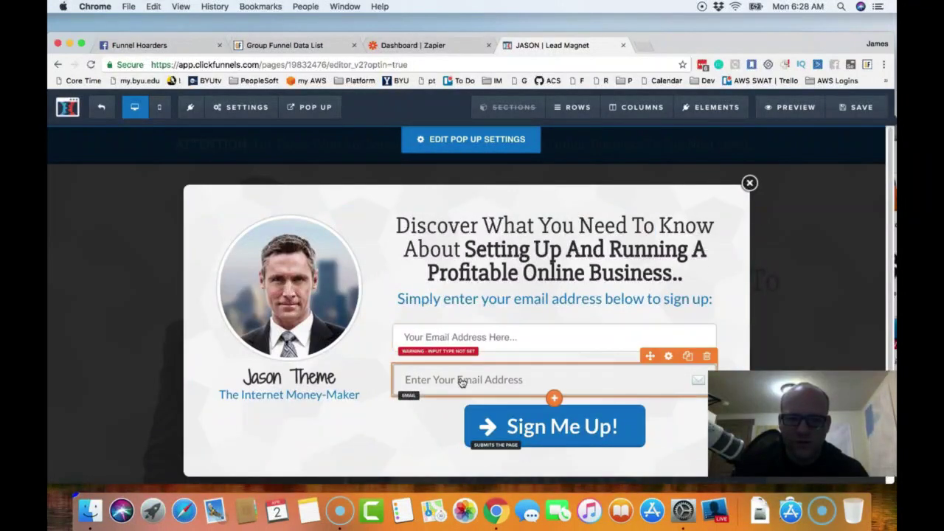
pyautogui.click(496, 339)
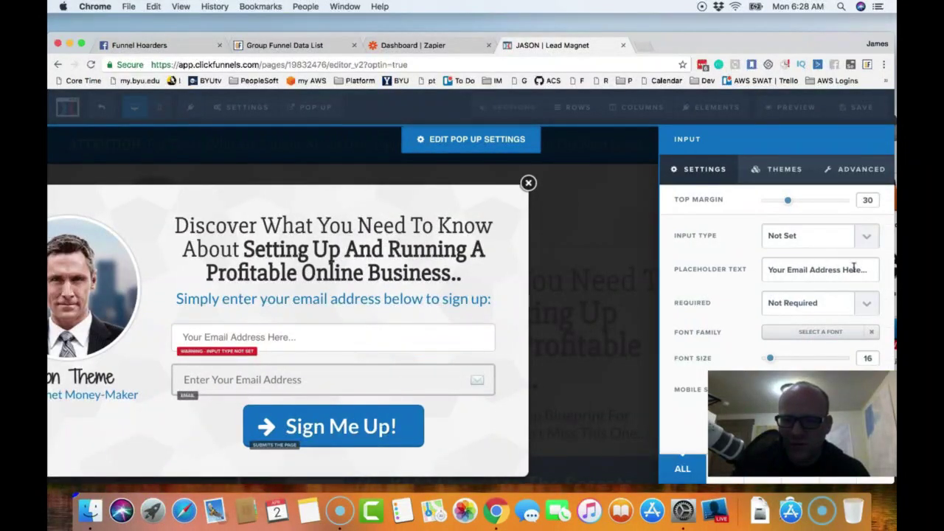
pyautogui.click(868, 246)
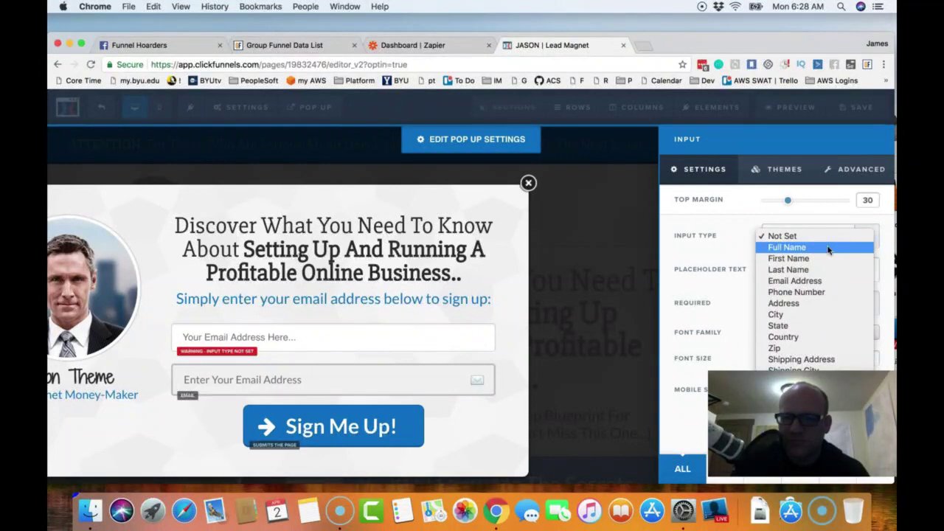
pyautogui.click(828, 248)
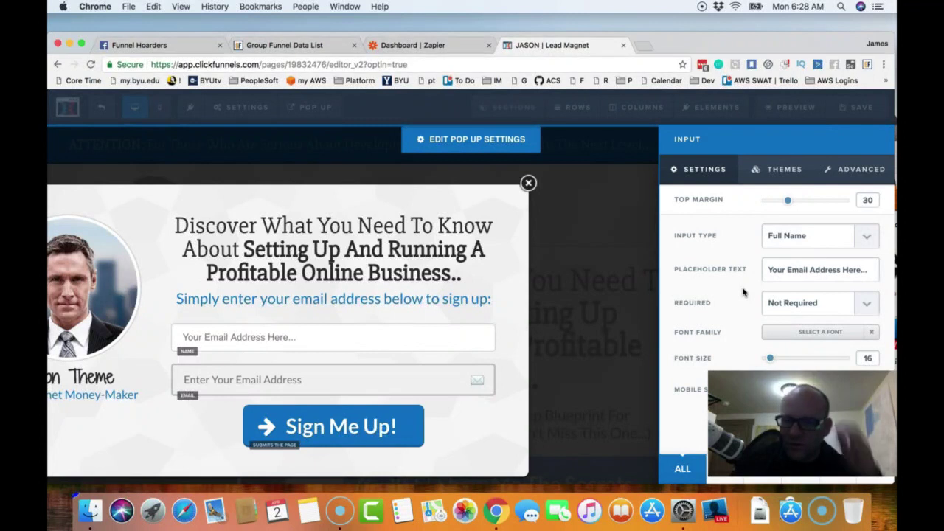
pyautogui.tripleClick(857, 274)
pyautogui.write('Full Name')
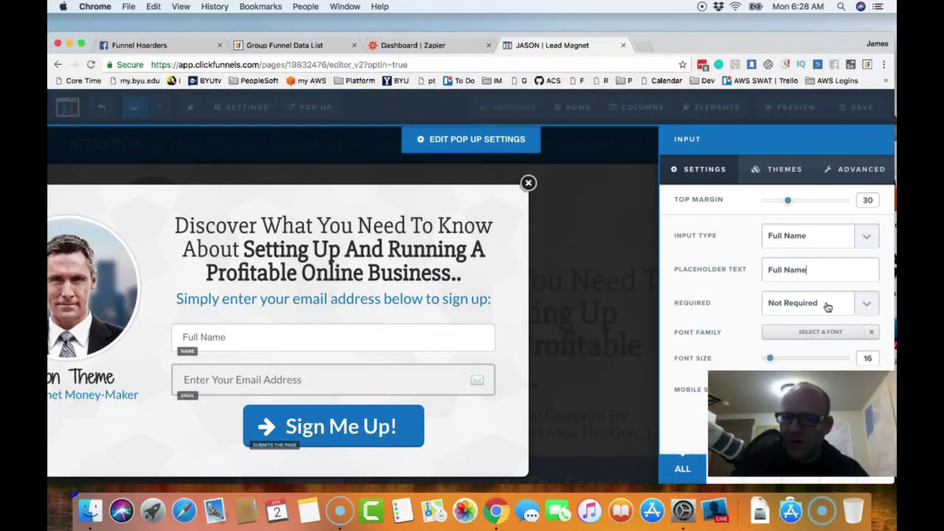
pyautogui.click(589, 314)
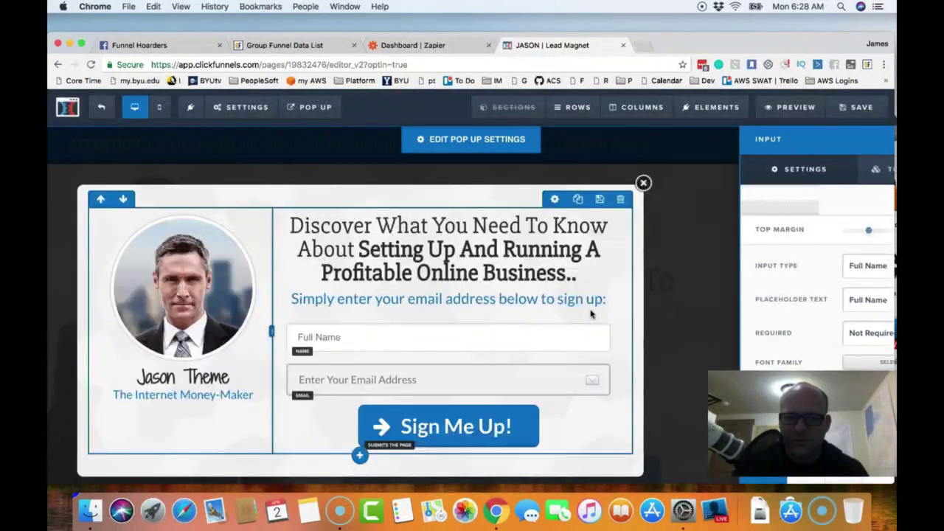
pyautogui.click(863, 117)
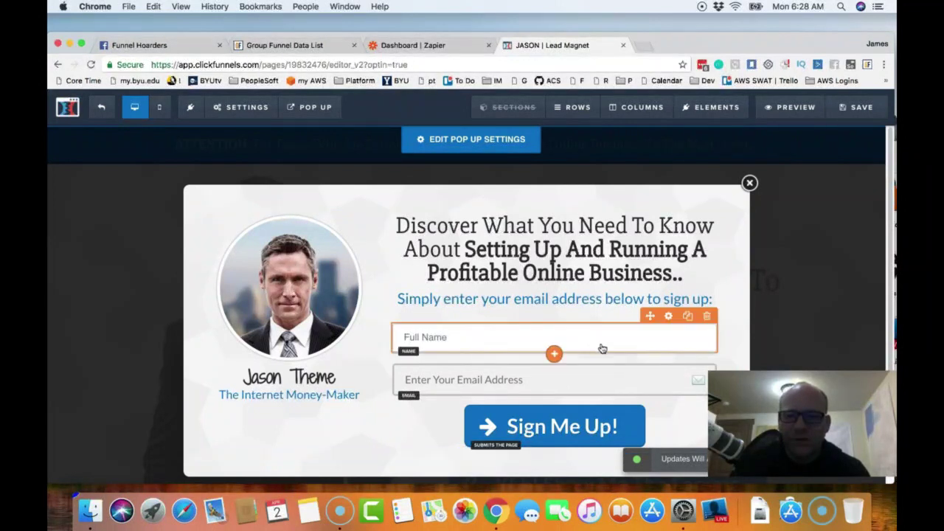
pyautogui.moveTo(321, 110)
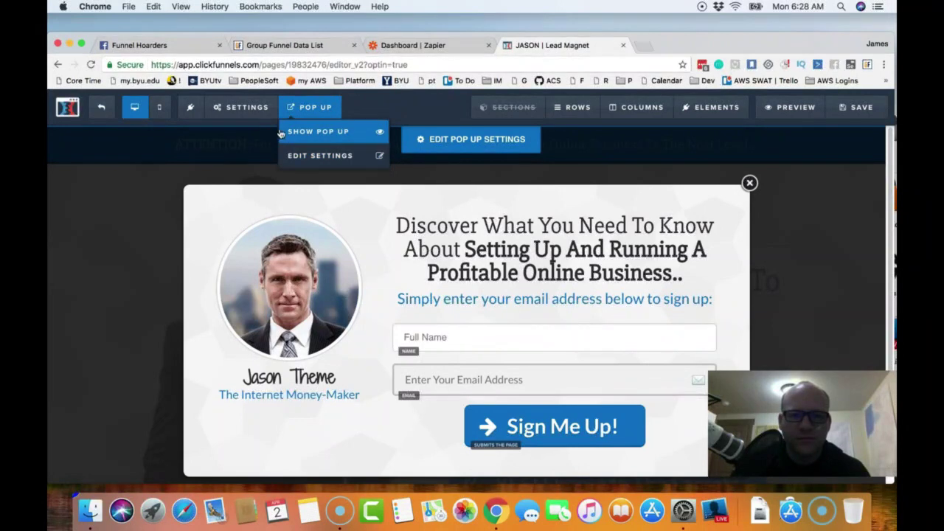
# - Set the pop-up form's integration to Actionetics with the Add To List action, checking the empty list dropdown
pyautogui.moveTo(243, 111)
pyautogui.click(249, 133)
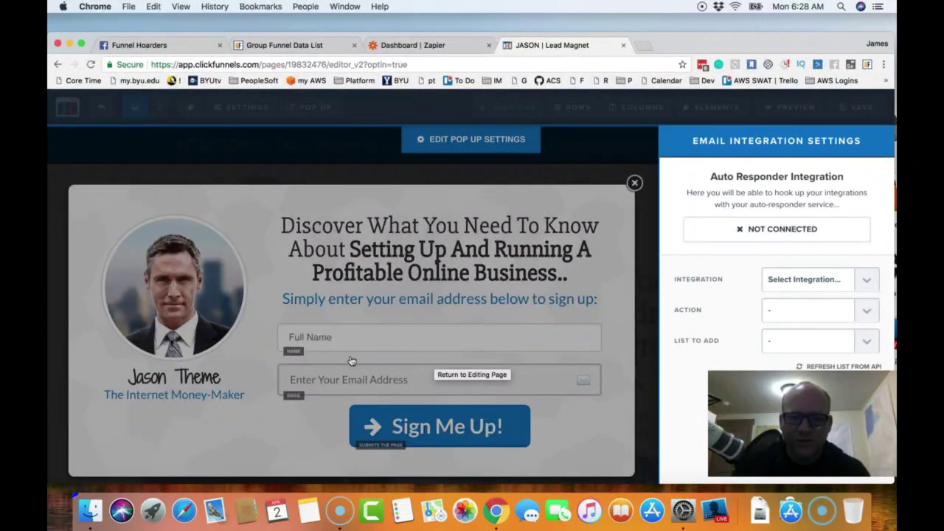
pyautogui.click(868, 284)
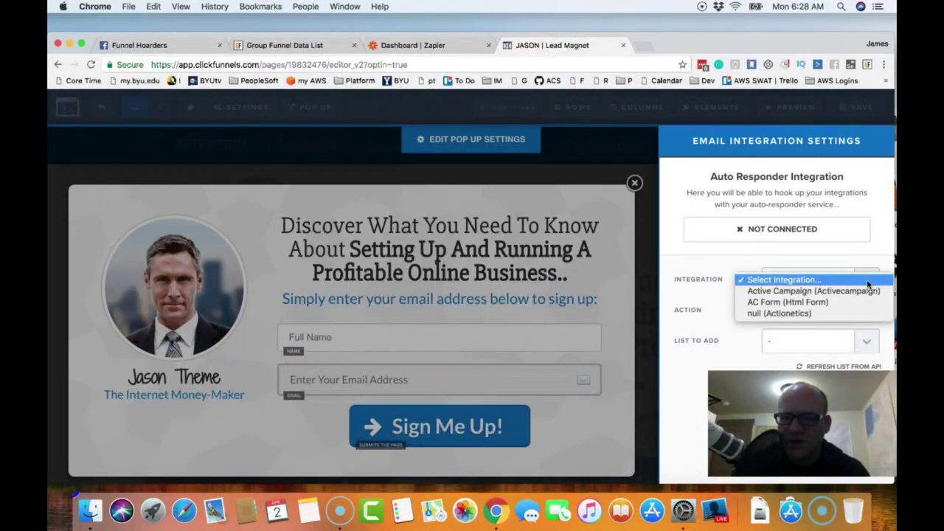
pyautogui.click(807, 312)
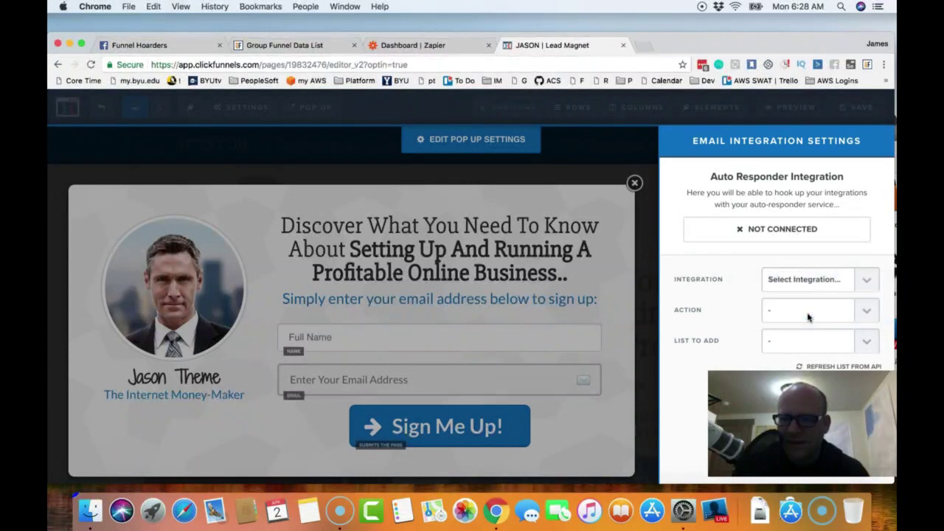
pyautogui.click(866, 315)
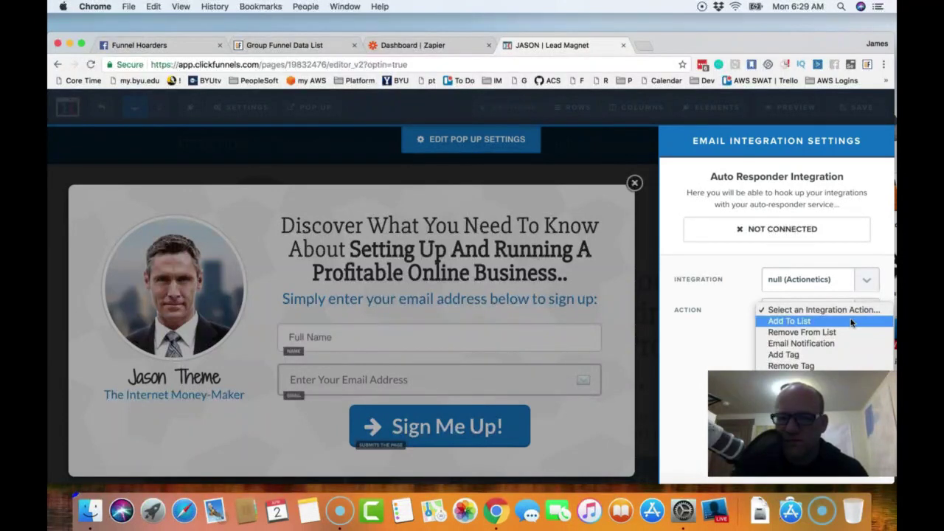
pyautogui.click(850, 322)
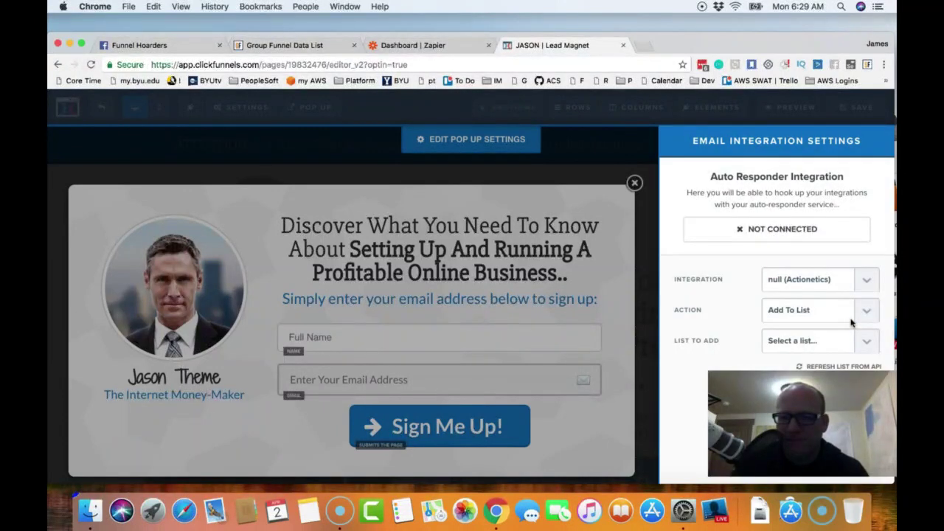
pyautogui.click(868, 343)
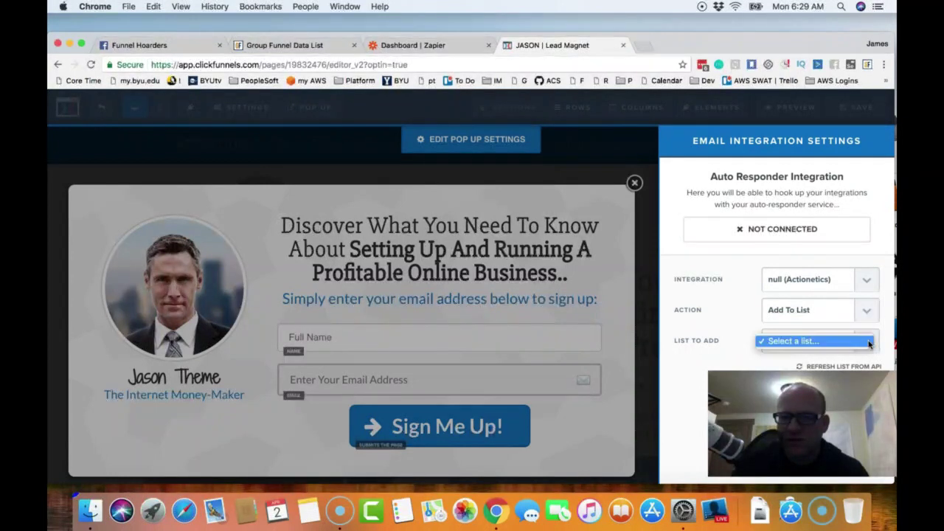
pyautogui.click(868, 343)
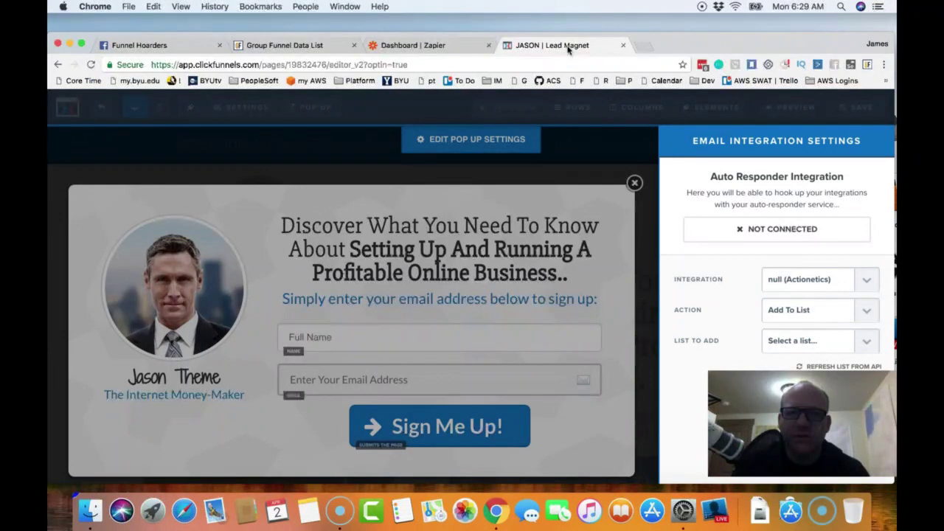
pyautogui.rightClick(568, 46)
# - Duplicate the editor tab, leave for the funnel overview, and go to Actionetics Email Lists
pyautogui.click(603, 82)
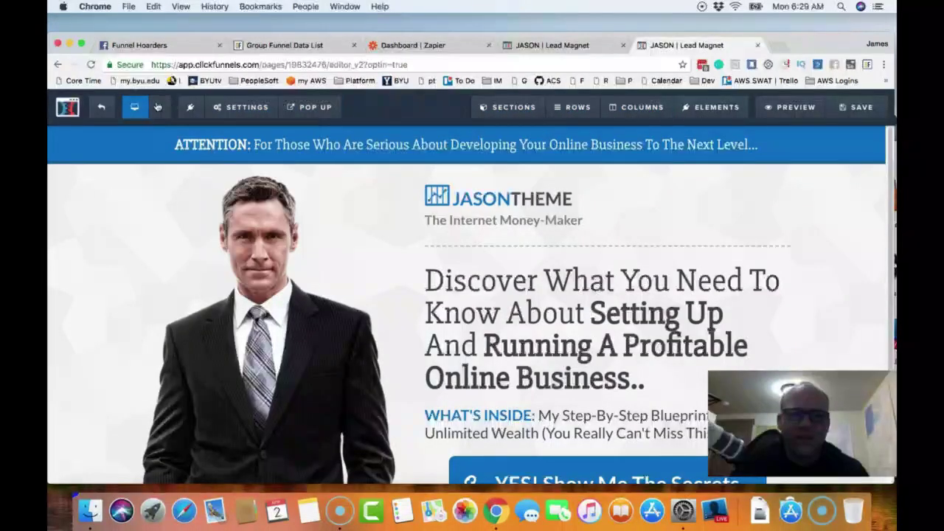
pyautogui.click(104, 109)
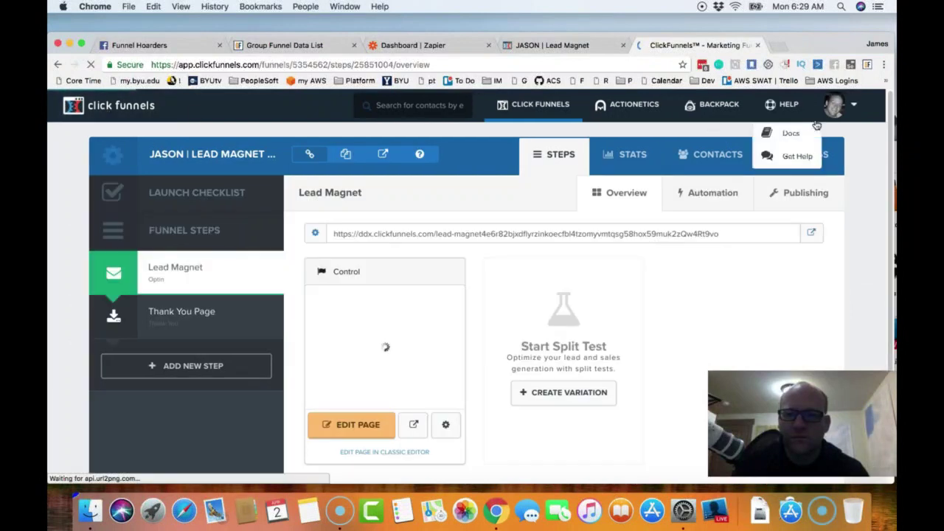
pyautogui.moveTo(635, 109)
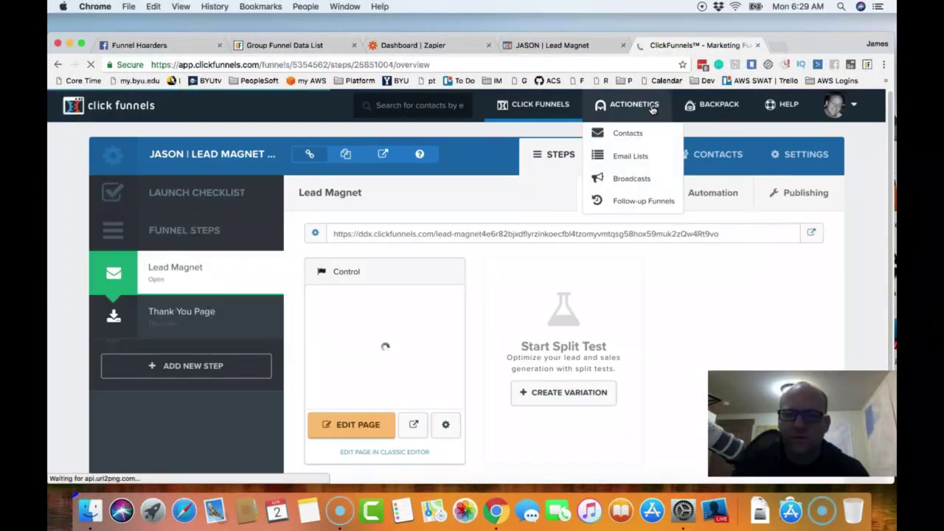
pyautogui.click(634, 109)
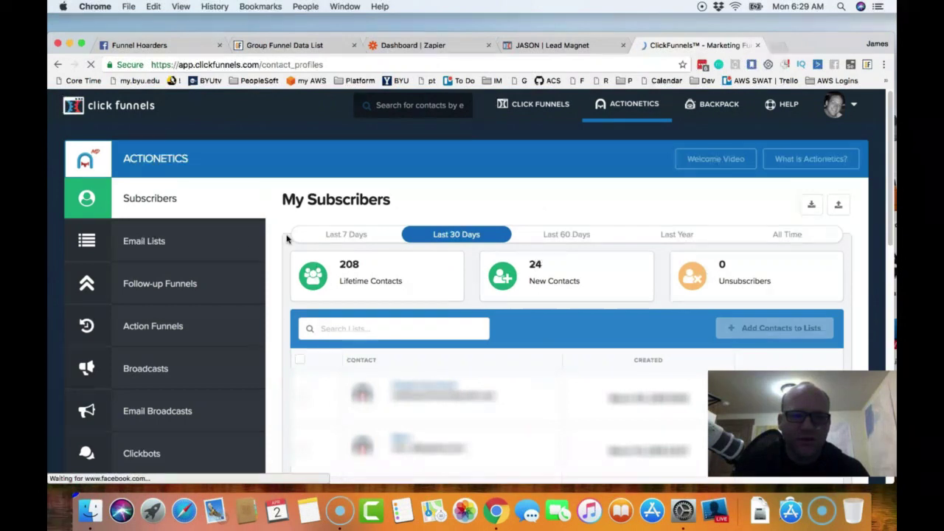
pyautogui.click(148, 243)
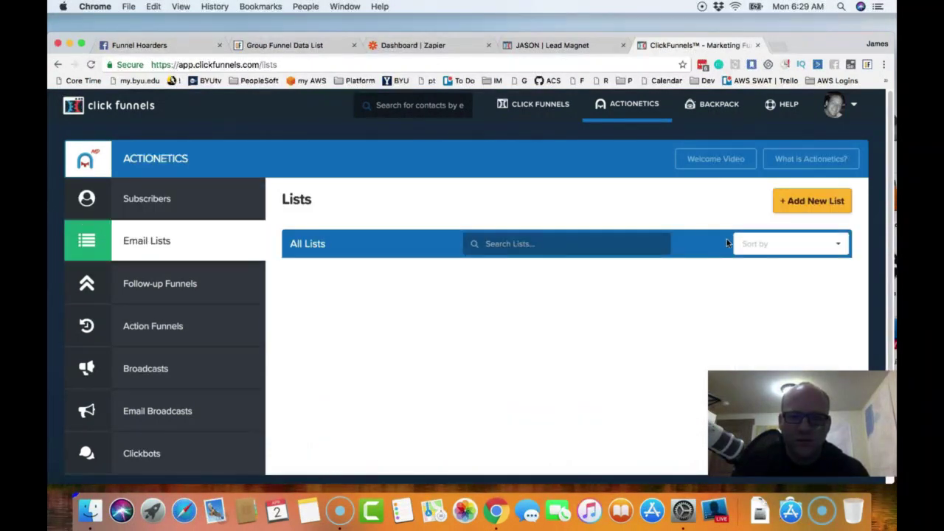
# - Add a new Actionetics list named 'Funnel Hoarders Group Members'
pyautogui.click(810, 204)
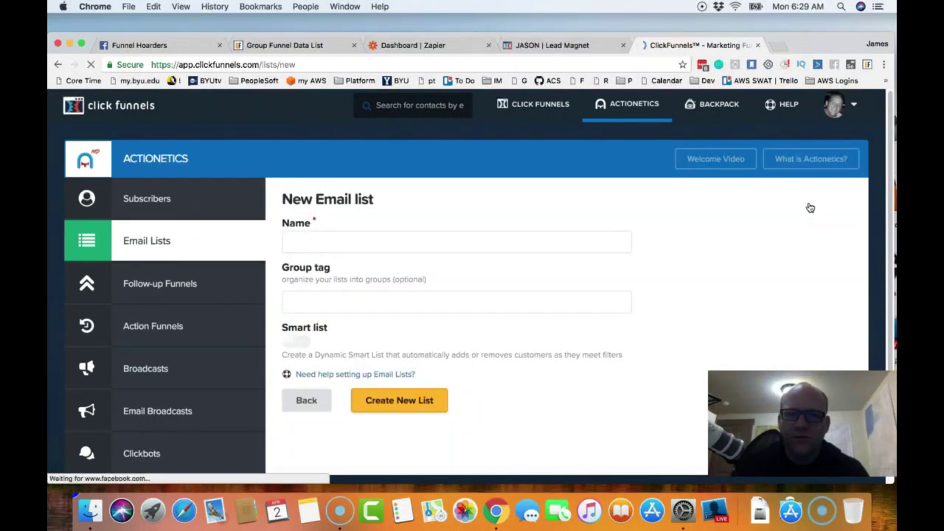
pyautogui.click(379, 244)
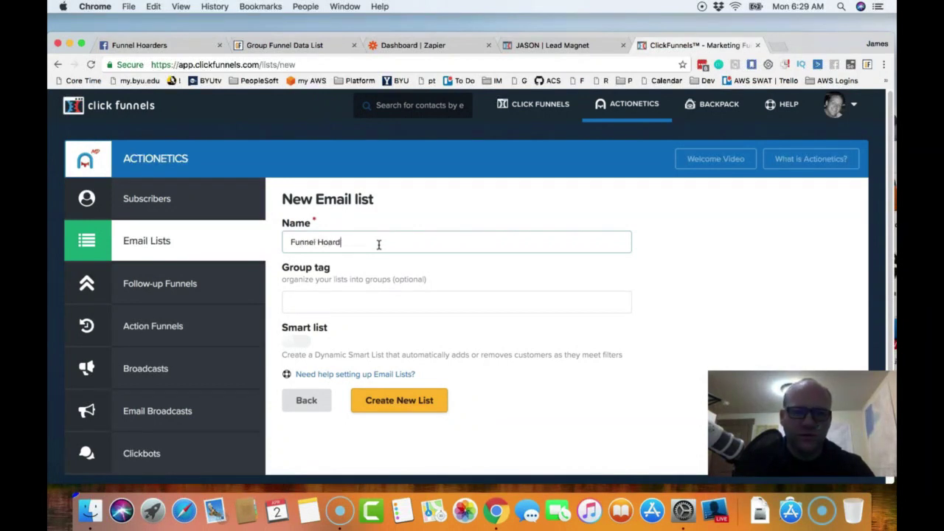
pyautogui.write('Funnel Hoarders ')
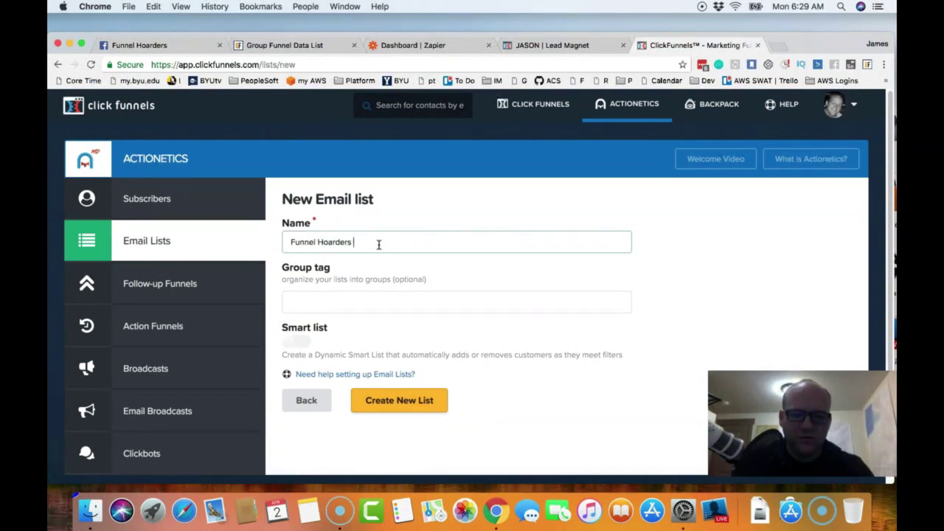
pyautogui.write('Grup')
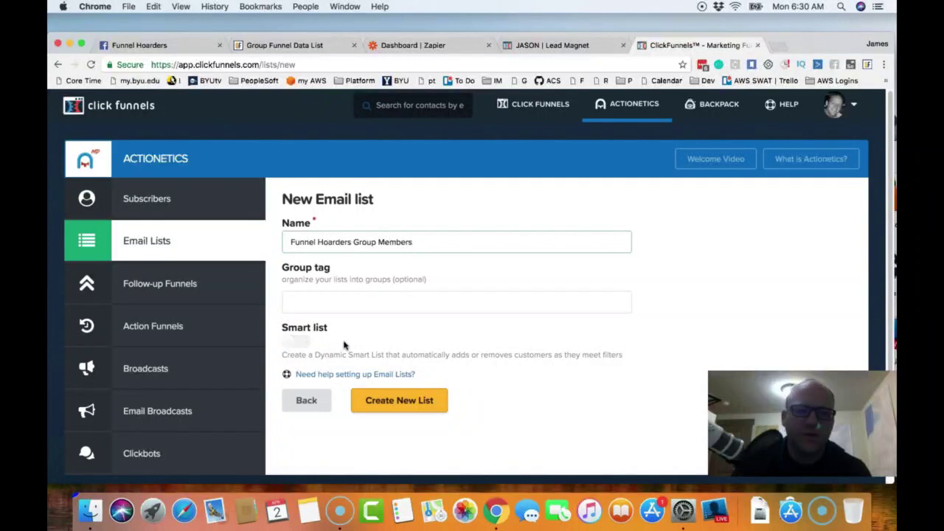
pyautogui.click(398, 402)
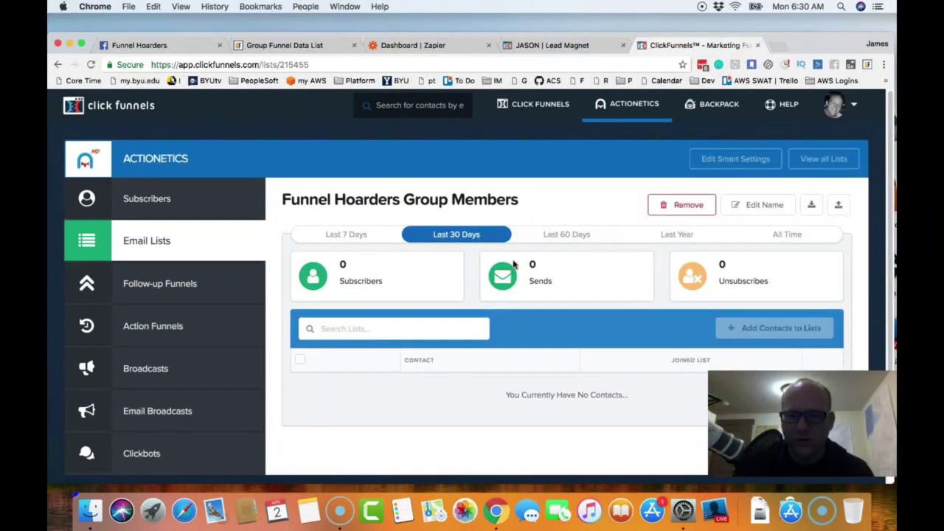
pyautogui.scroll(-2, 510, 279)
pyautogui.scroll(2, 510, 279)
# - In the Lead Magnet editor, refresh lists, set List to Add to Funnel Hoarders Group Members, and save
pyautogui.moveTo(594, 96)
pyautogui.click(564, 47)
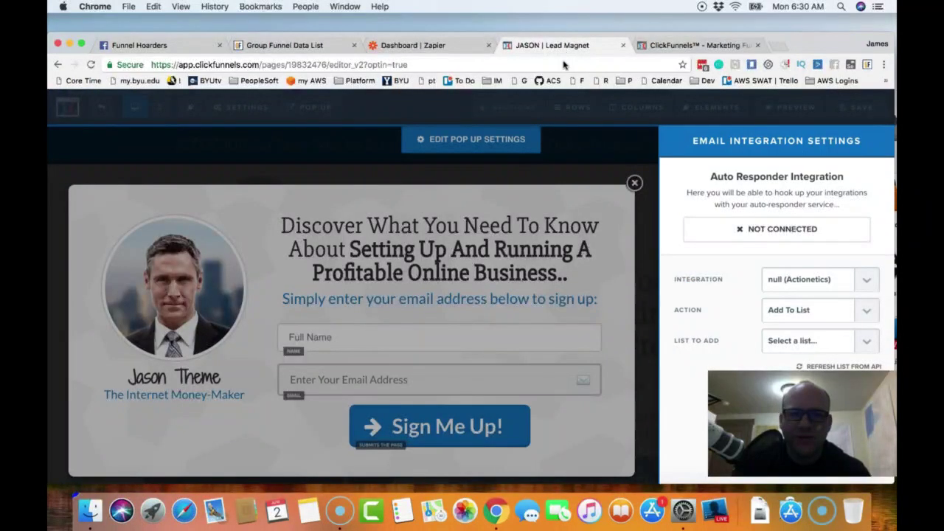
pyautogui.click(850, 366)
pyautogui.click(867, 341)
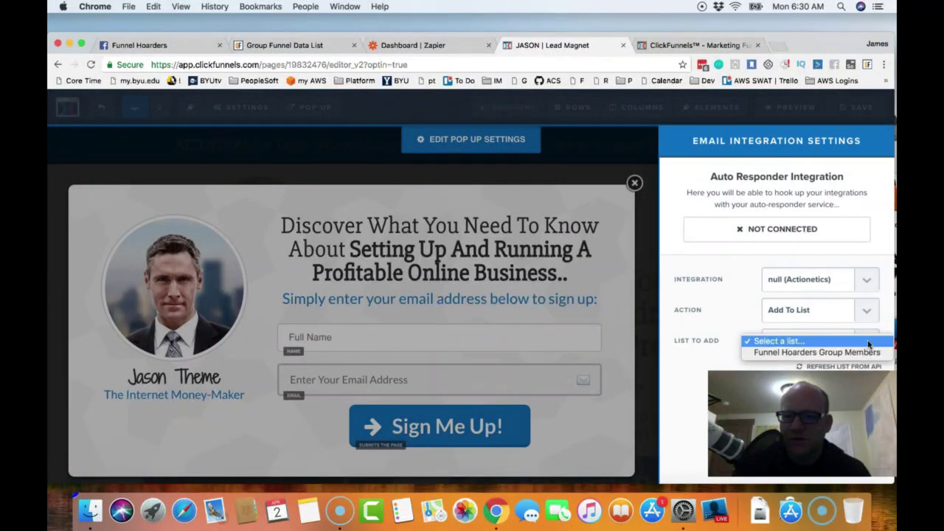
pyautogui.click(802, 354)
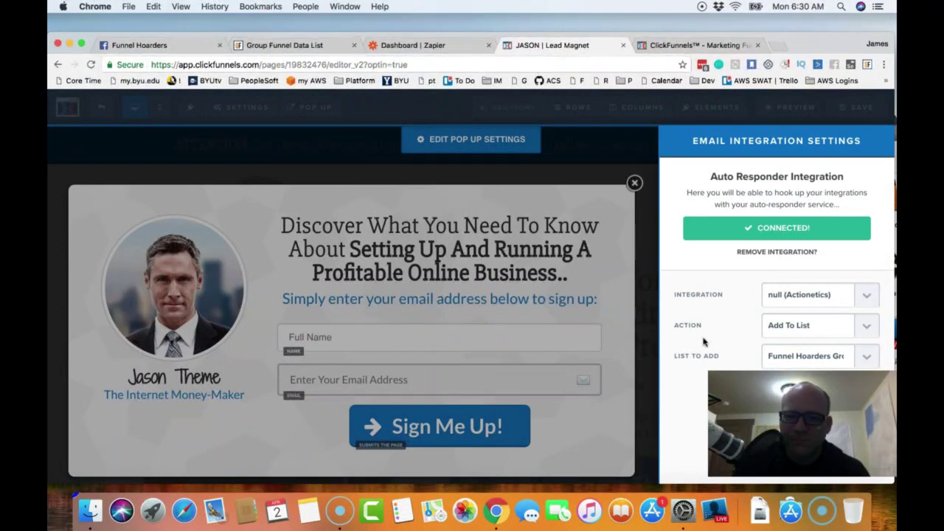
pyautogui.click(619, 309)
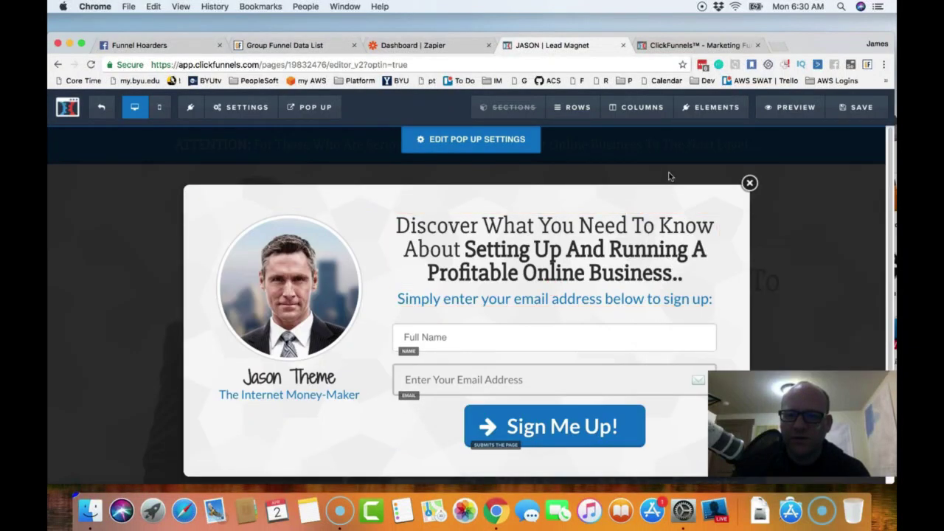
pyautogui.click(856, 108)
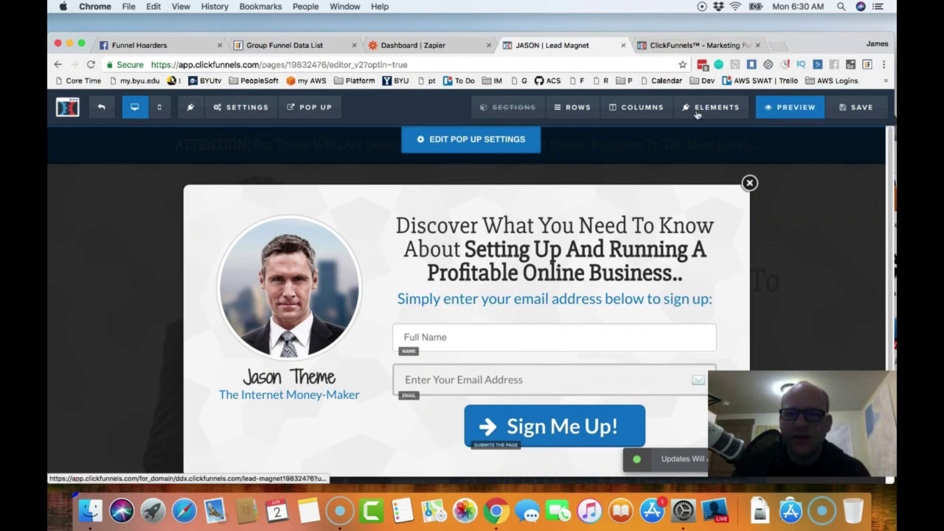
# - Open the live lead magnet funnel page and bring up its sign-up pop-up
pyautogui.click(106, 109)
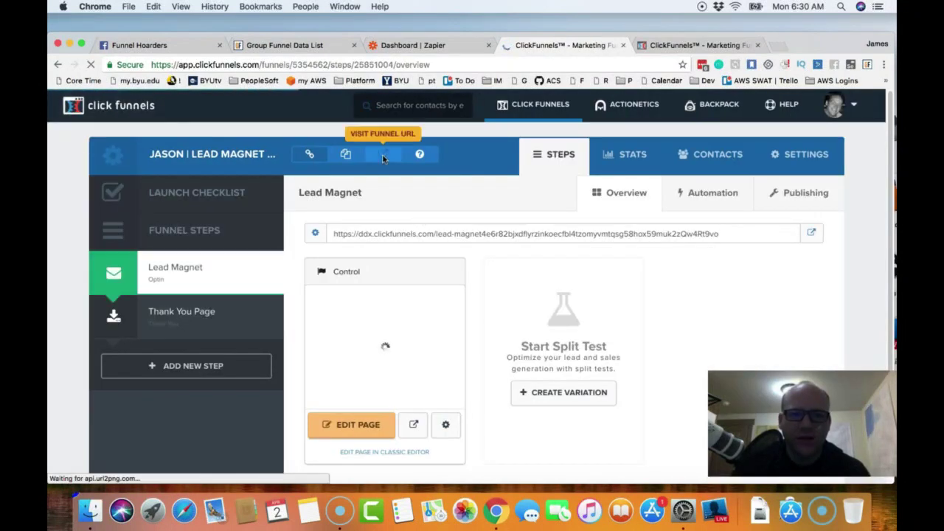
pyautogui.click(383, 159)
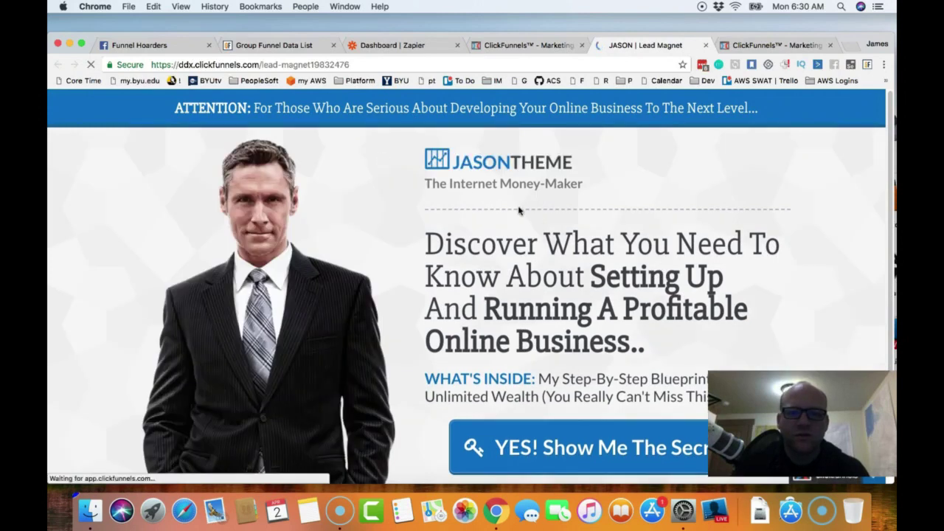
pyautogui.click(557, 441)
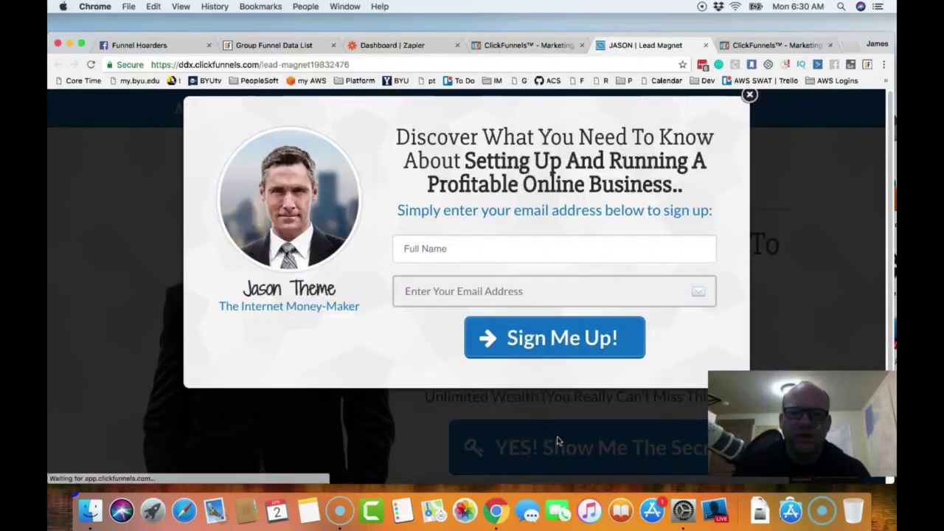
# - Enter a test full name and pasted email in the pop-up, then submit with Sign Me Up!
pyautogui.click(515, 302)
pyautogui.write('d')
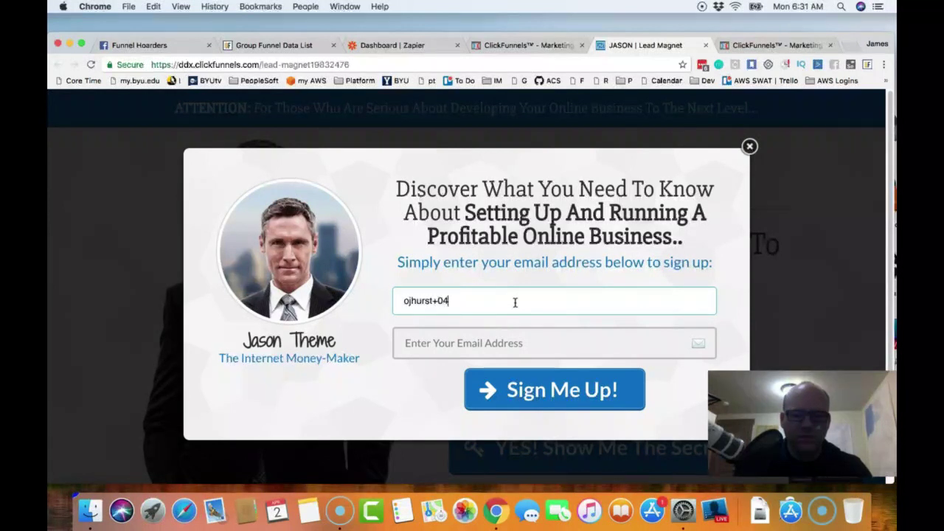
pyautogui.write('04022018')
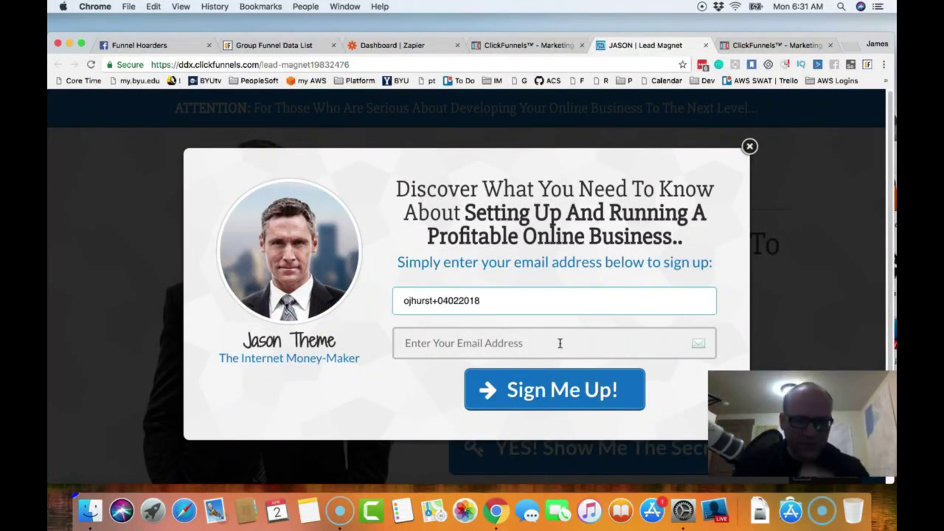
pyautogui.moveTo(496, 299); pyautogui.dragTo(390, 302)
pyautogui.press('super+c')
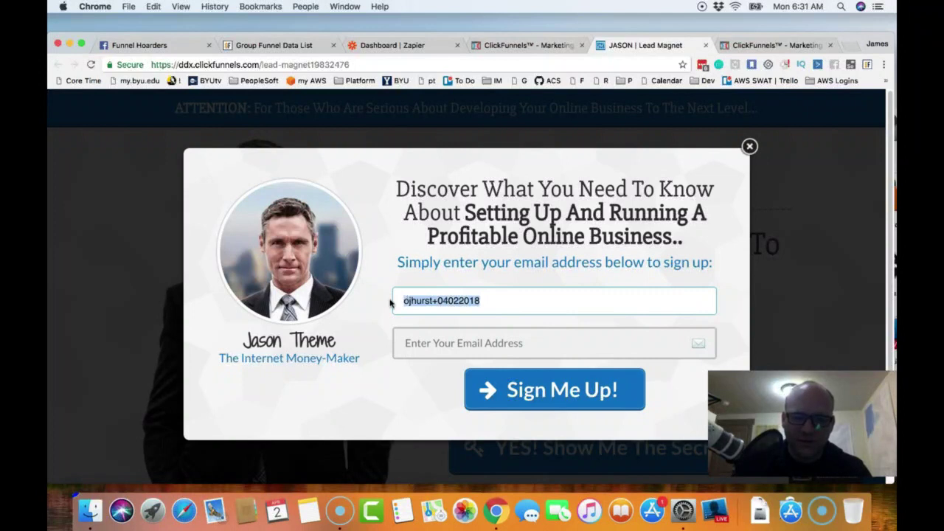
pyautogui.press('BackSpace')
pyautogui.click(420, 348)
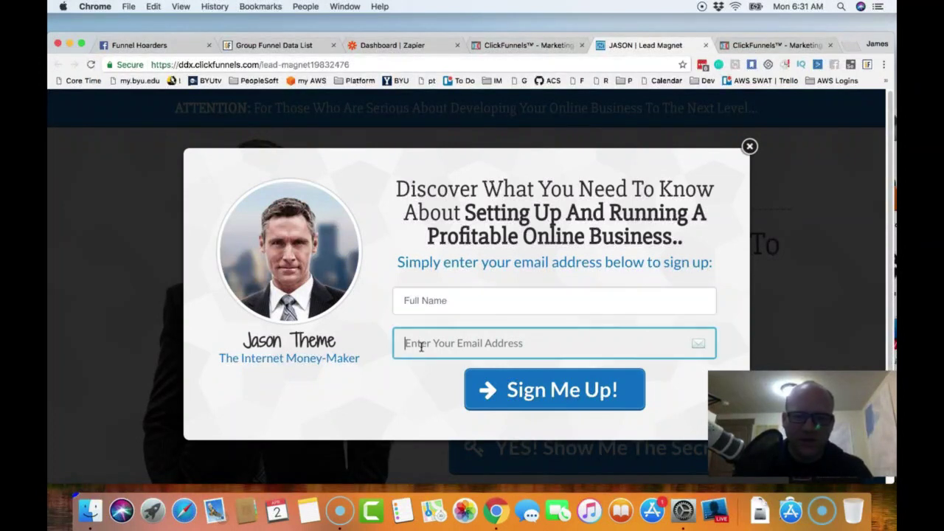
pyautogui.press('super+v')
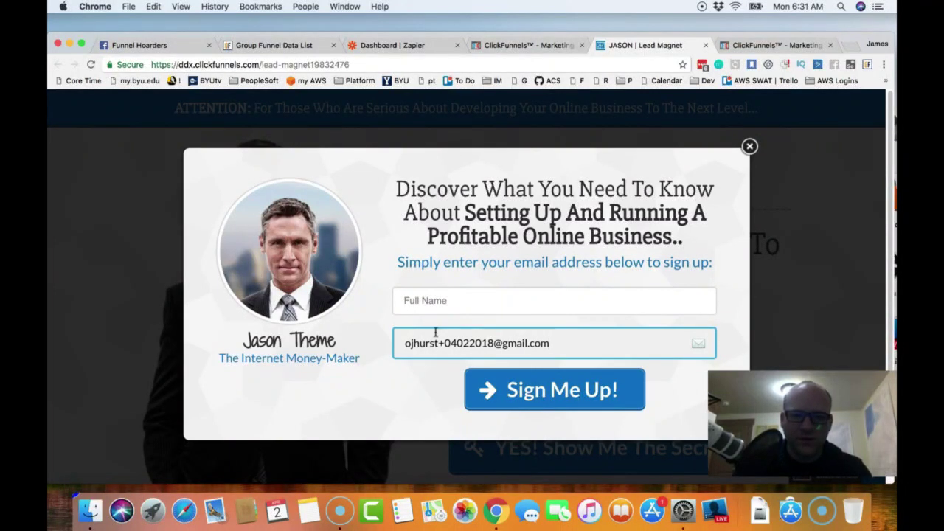
pyautogui.click(455, 309)
pyautogui.write('jaems')
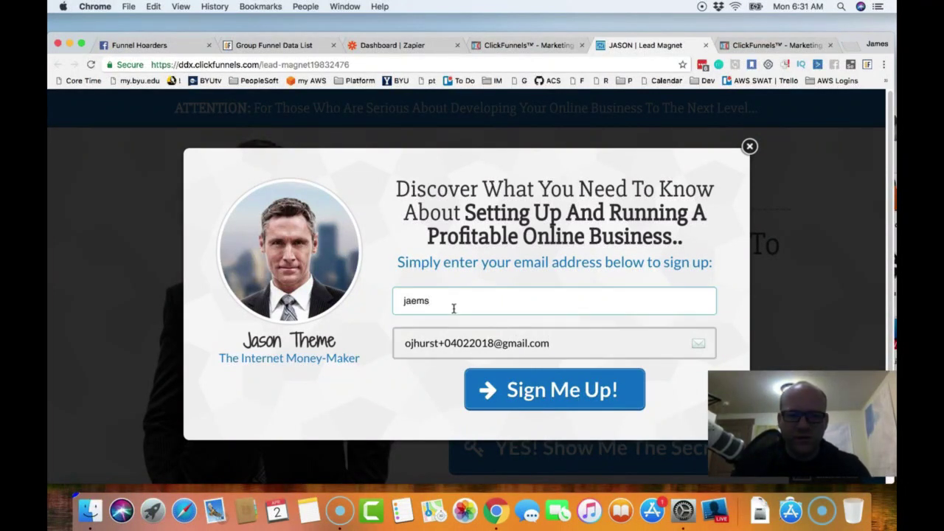
pyautogui.write('mest')
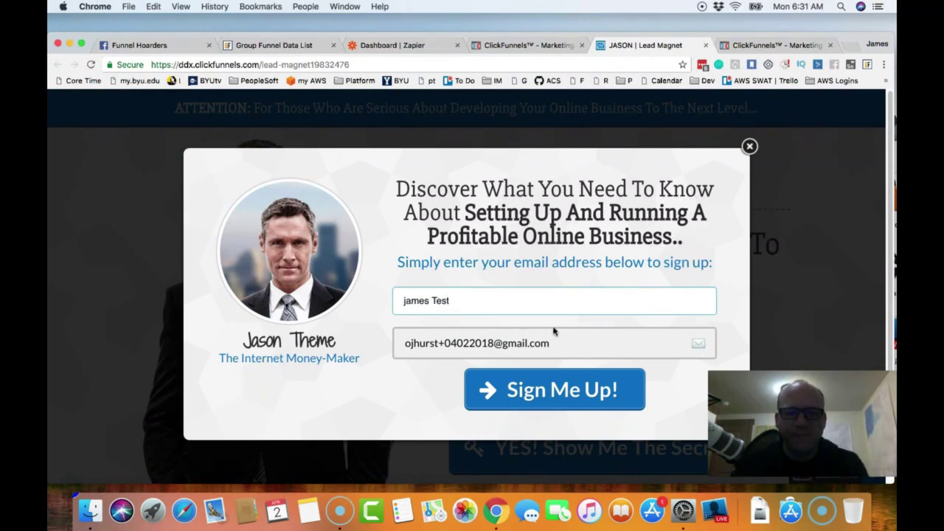
pyautogui.click(559, 397)
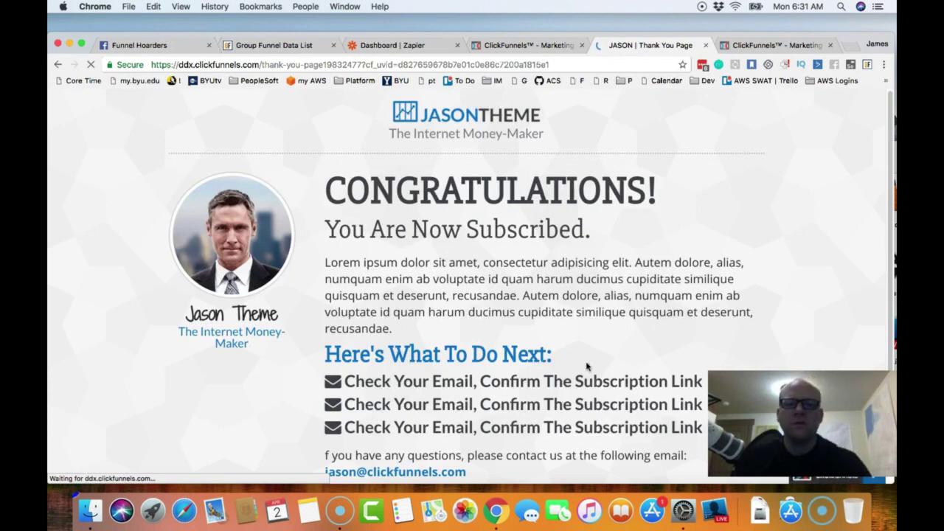
# - Recheck the Funnel Hoarders Group Members list over 7 days, then open all subscribers (209 lifetime, 25 new)
pyautogui.click(761, 46)
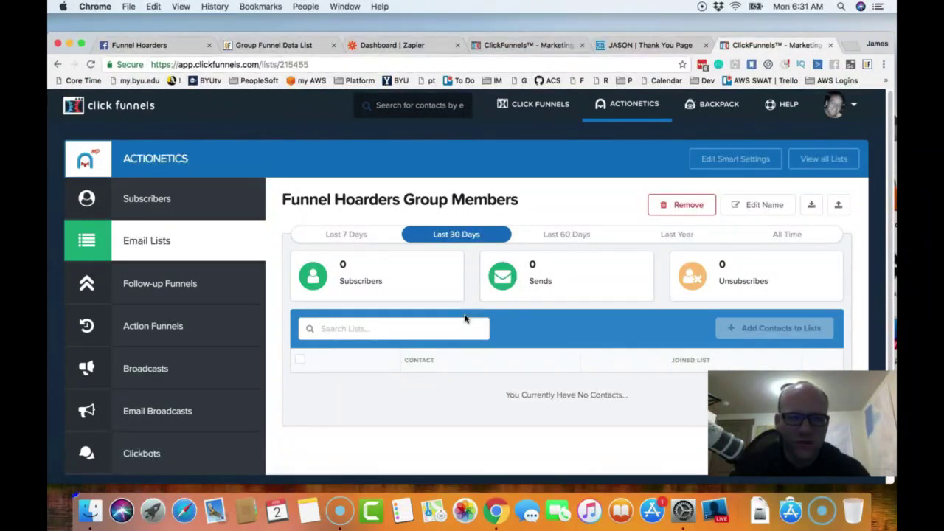
pyautogui.scroll(-2, 181, 371)
pyautogui.scroll(2, 179, 374)
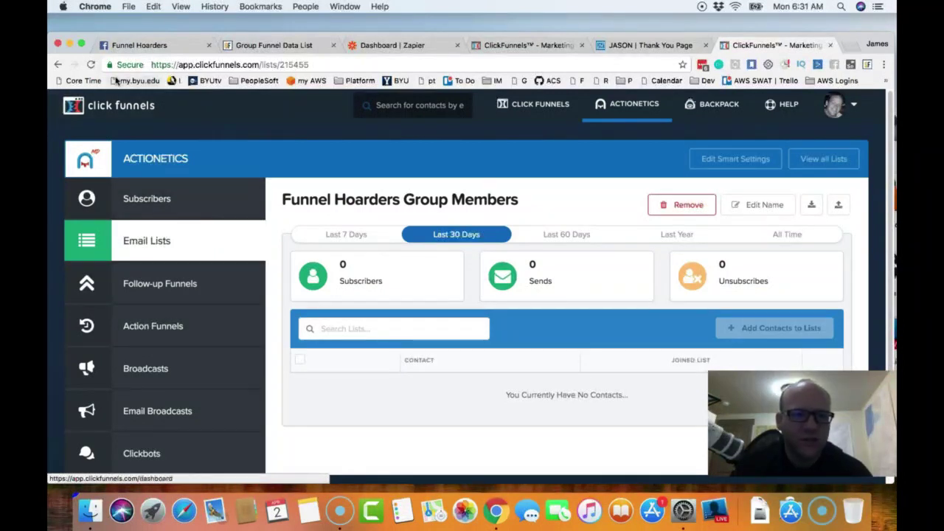
pyautogui.click(92, 65)
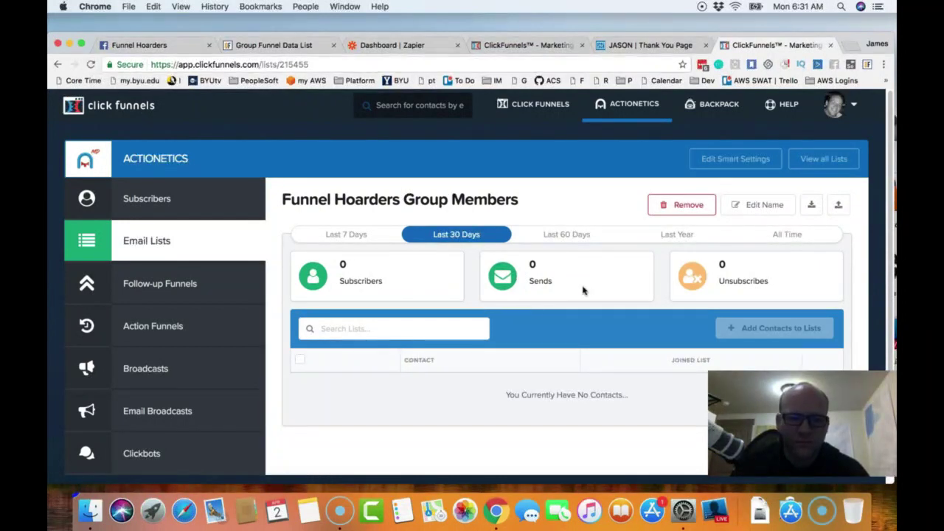
pyautogui.scroll(-2, 481, 328)
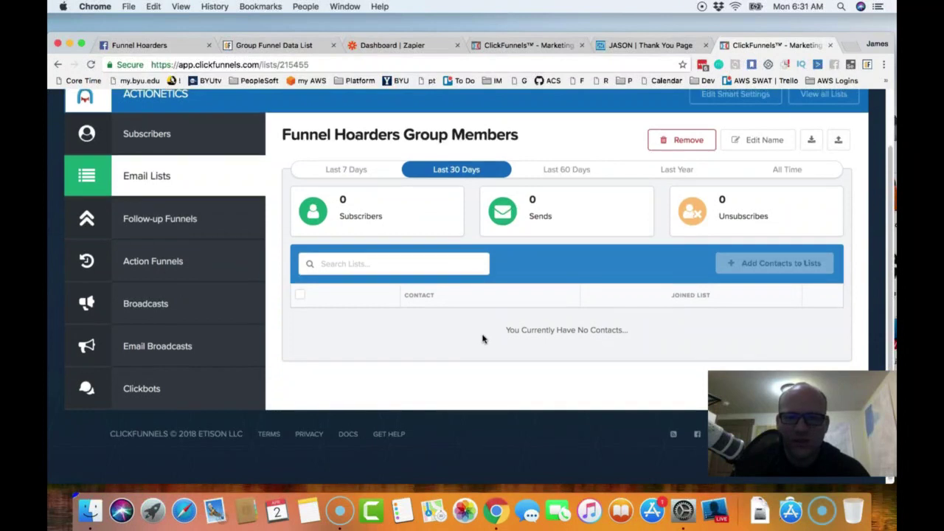
pyautogui.scroll(1, 483, 339)
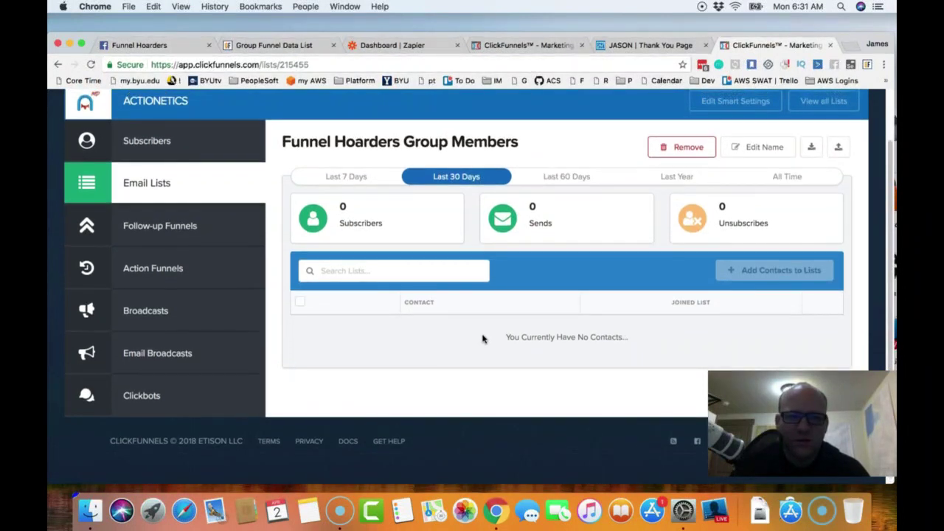
pyautogui.scroll(1, 483, 338)
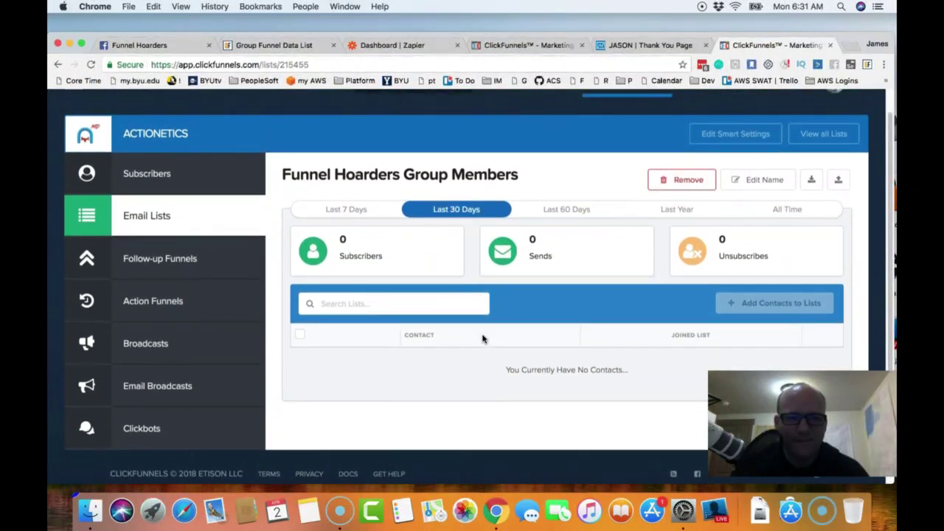
pyautogui.scroll(1, 483, 338)
pyautogui.click(351, 241)
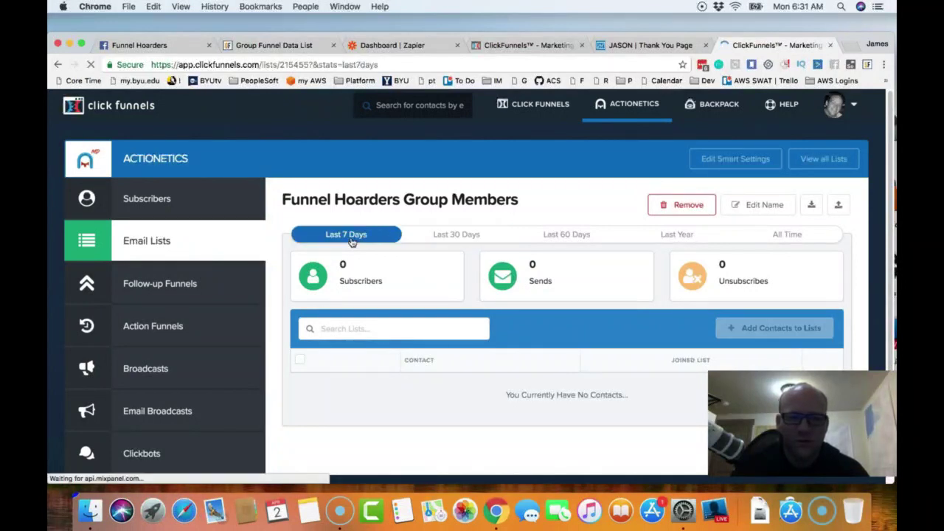
pyautogui.moveTo(630, 109)
pyautogui.click(631, 140)
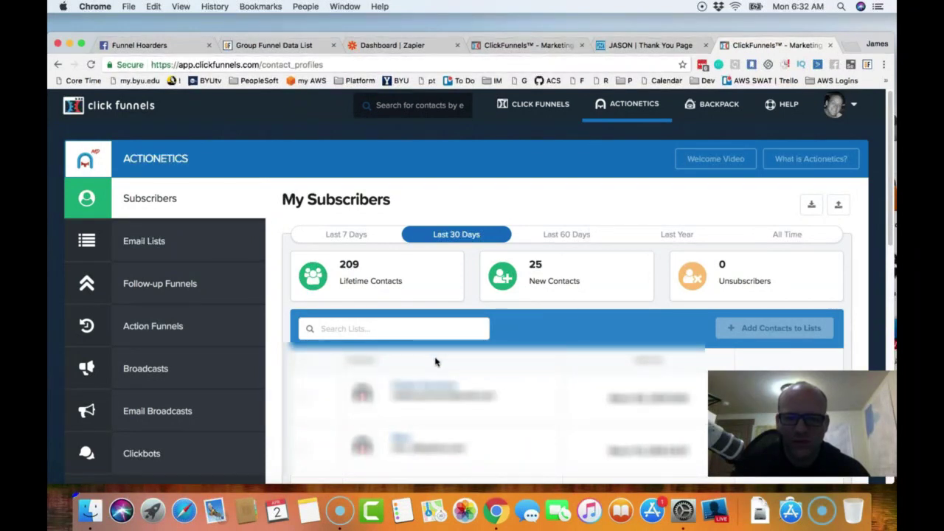
# - Search the subscribers for the test contact by name
pyautogui.click(450, 334)
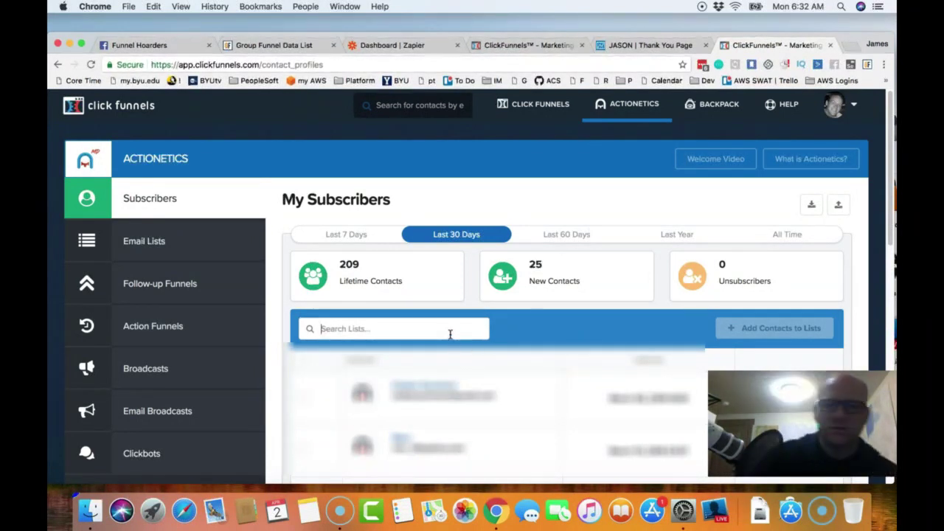
pyautogui.write('james tes')
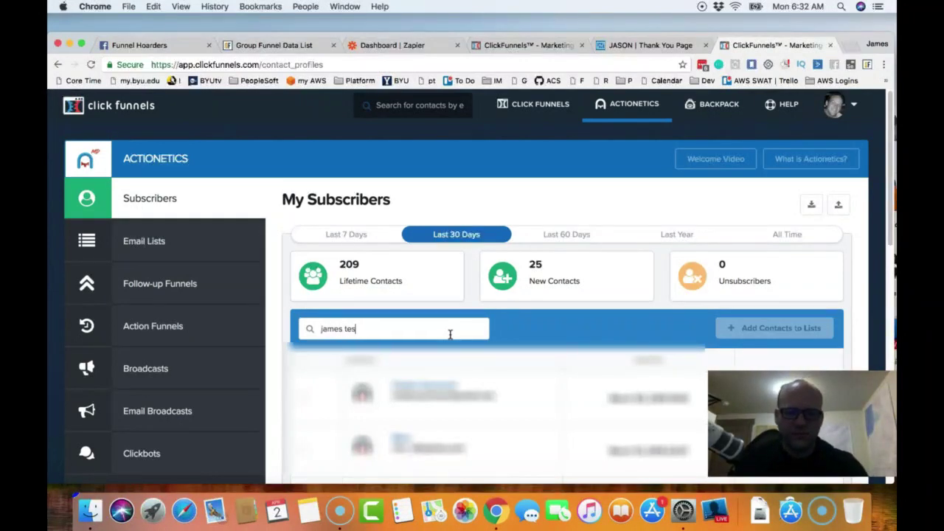
pyautogui.write('t')
pyautogui.press('Return')
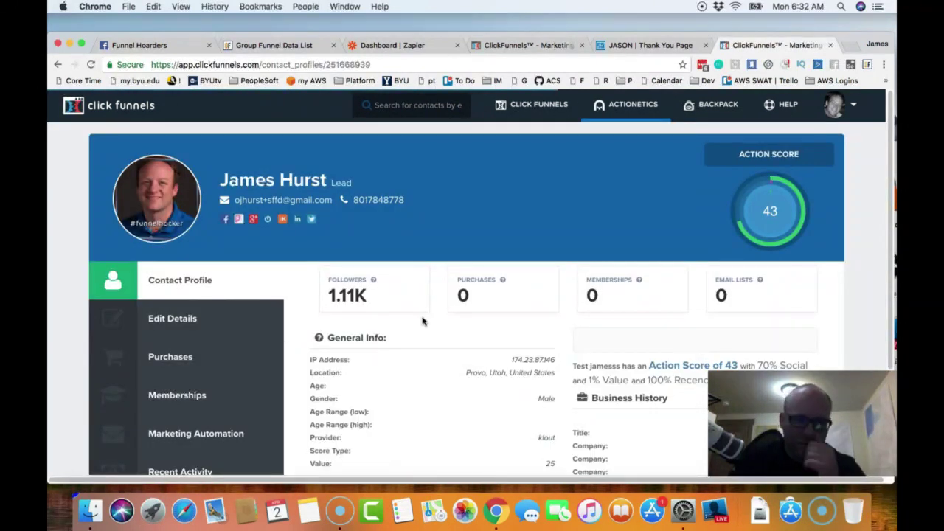
# - Confirm the Funnel Hoarders Group Members list is still empty, then return to the Lead Magnet funnel
pyautogui.moveTo(643, 105)
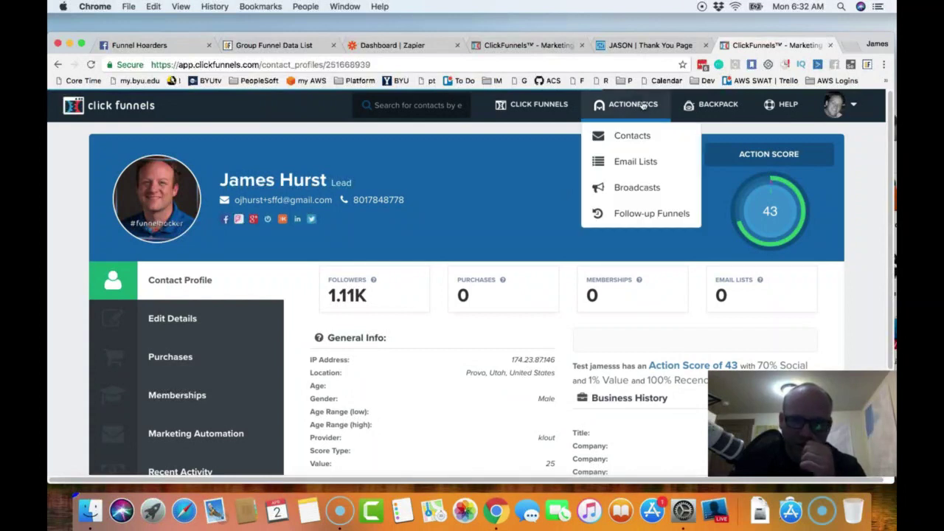
pyautogui.click(625, 162)
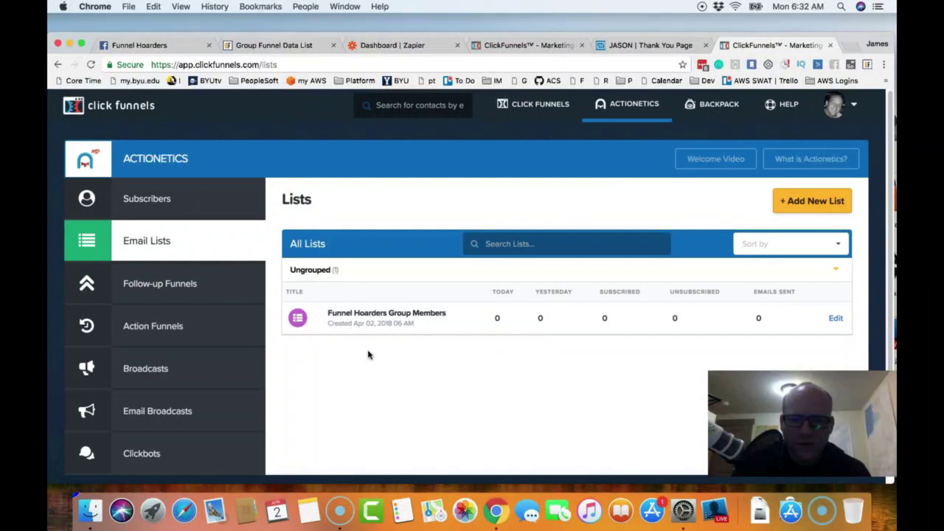
pyautogui.click(367, 316)
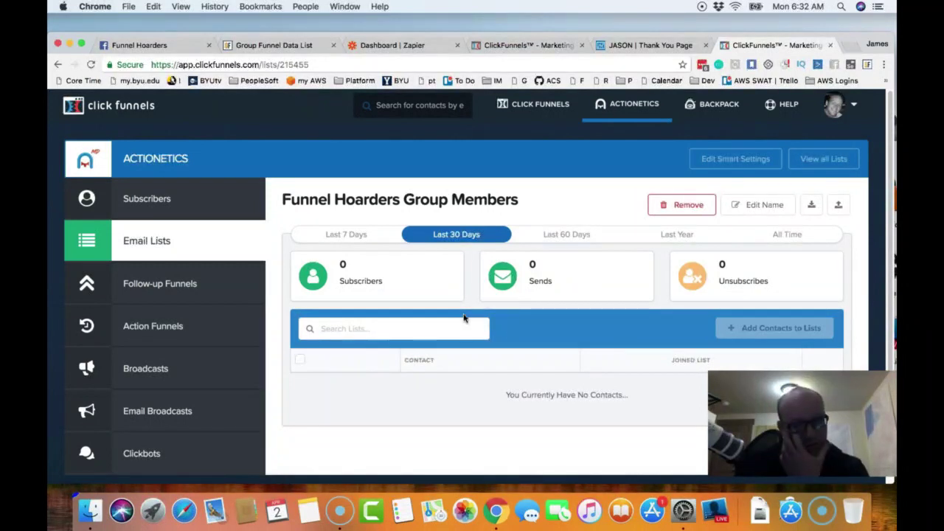
pyautogui.click(521, 46)
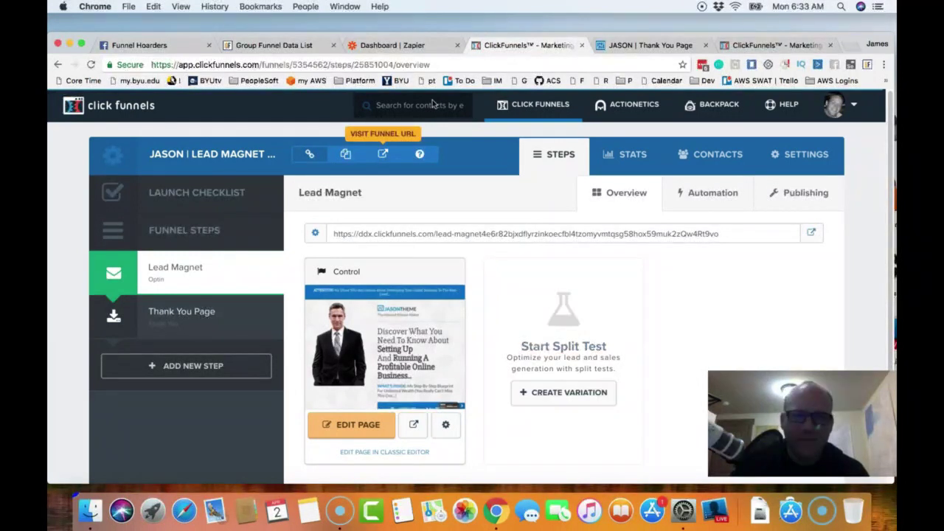
# - From the Zapier dashboard, start a new zap with Make a Zap!
pyautogui.click(413, 46)
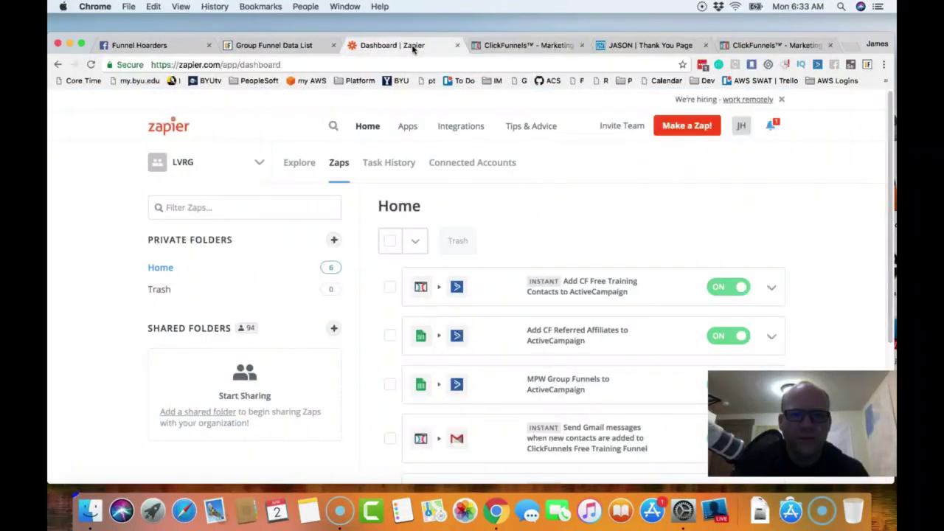
pyautogui.click(679, 134)
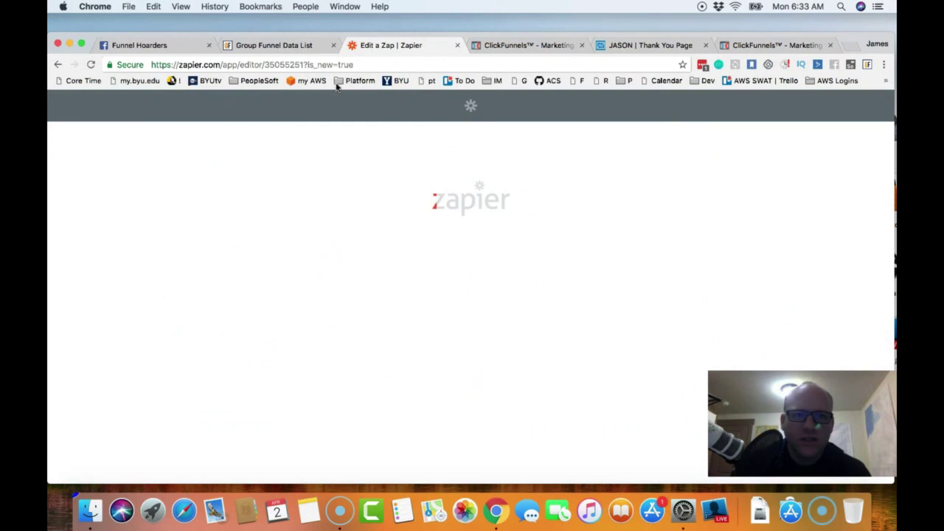
# - Select the Funnel Hackers group in the Group Funnels data list and open its Google Sheet
pyautogui.click(274, 45)
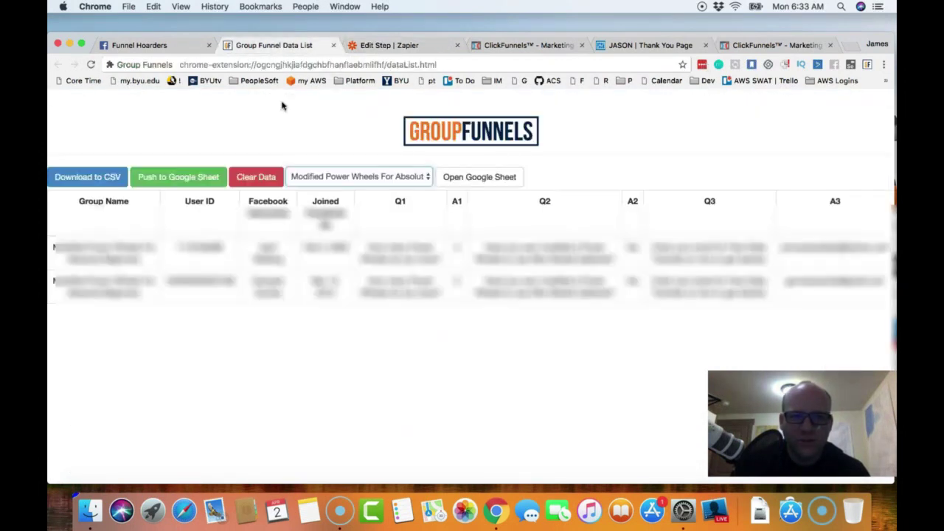
pyautogui.click(346, 179)
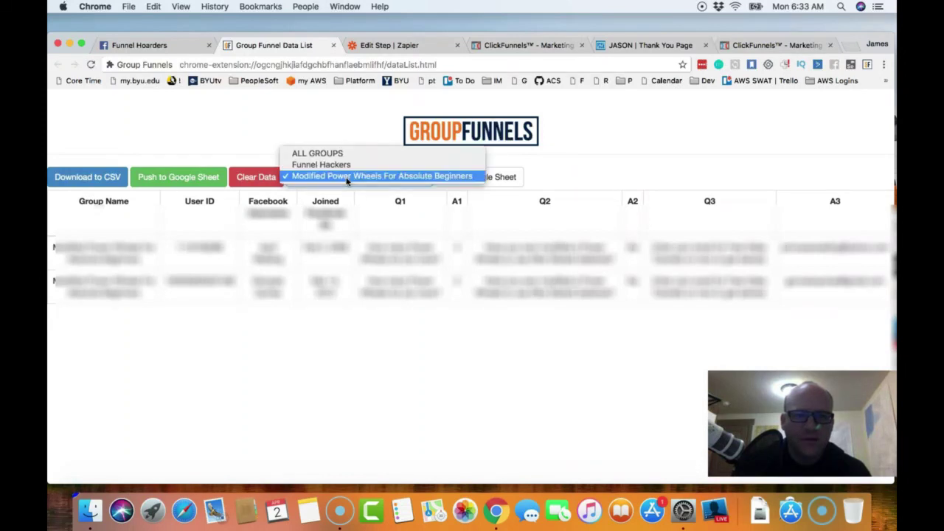
pyautogui.click(352, 167)
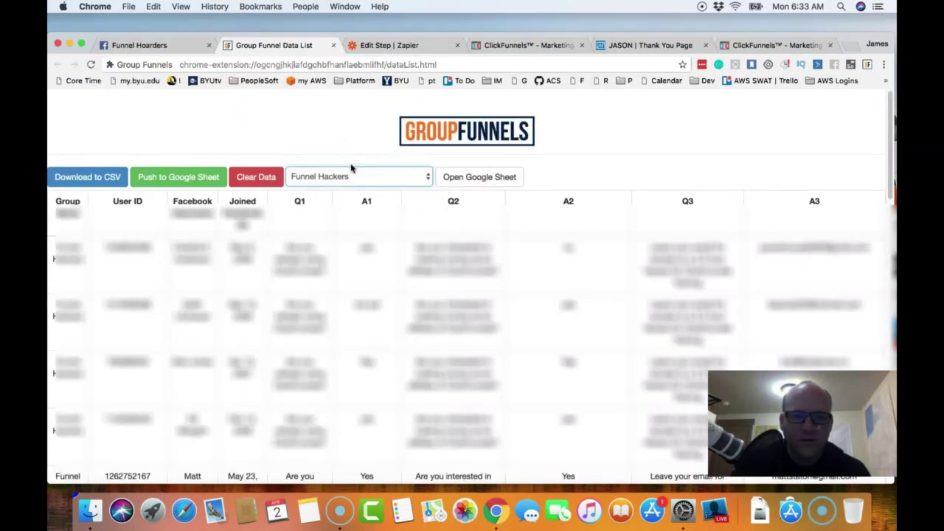
pyautogui.click(476, 177)
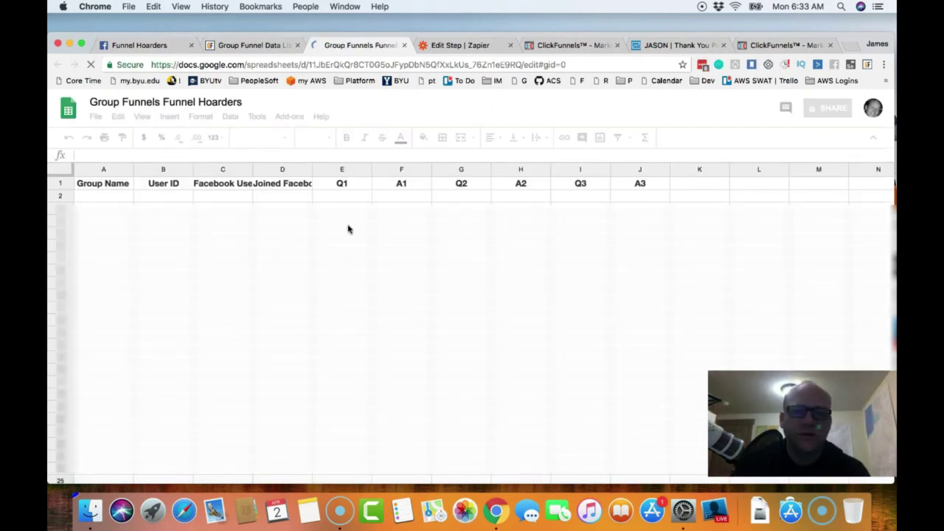
# - Copy the Google Sheet's URL from the address bar and return to the Funnel Hoarders Facebook tab
pyautogui.click(582, 65)
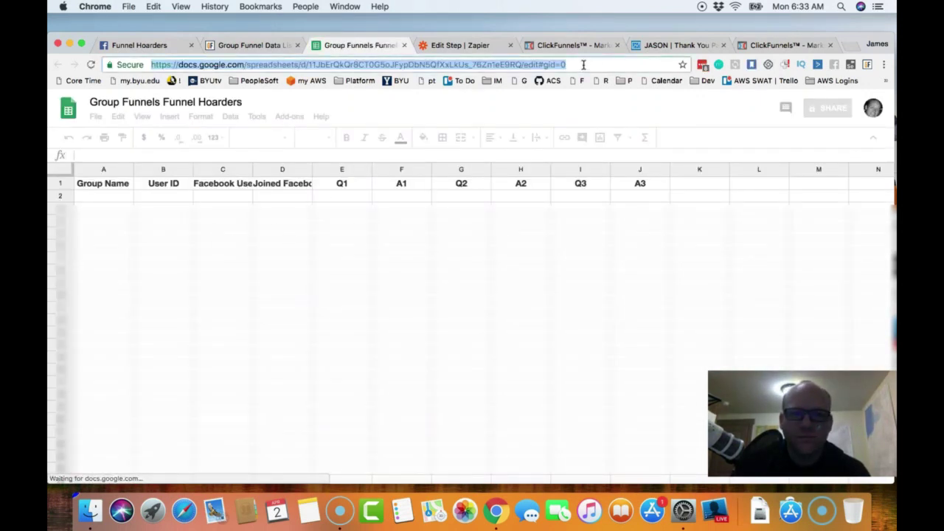
pyautogui.rightClick(583, 67)
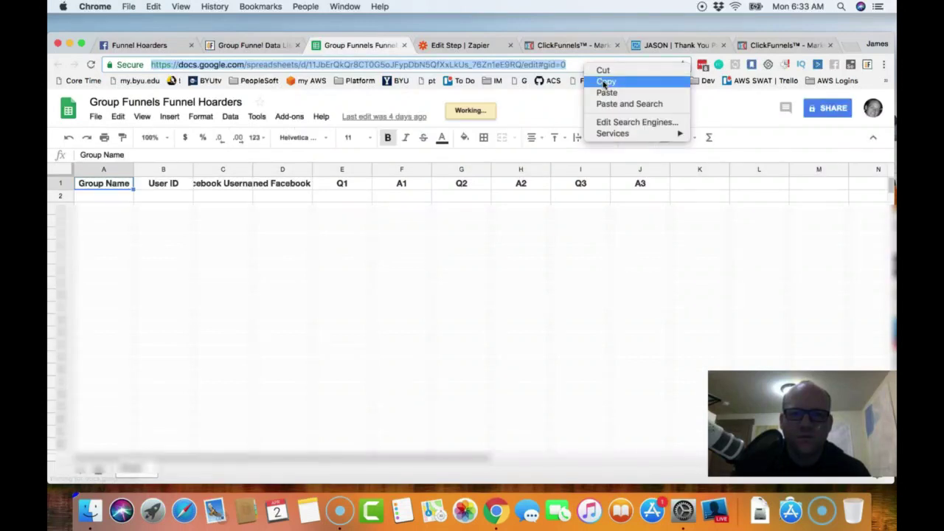
pyautogui.click(605, 80)
pyautogui.click(150, 46)
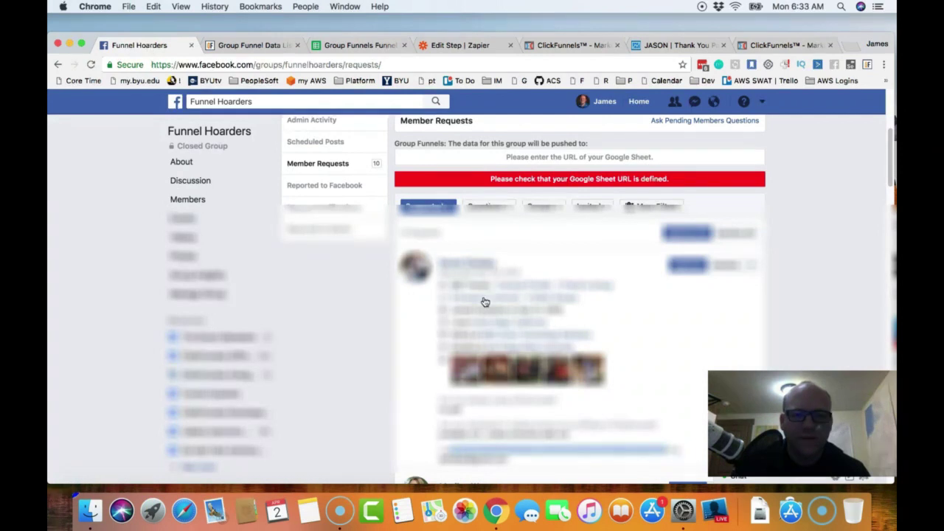
# - Paste the sheet URL into the Group Funnels field on Member Requests, then return to the data list
pyautogui.click(446, 155)
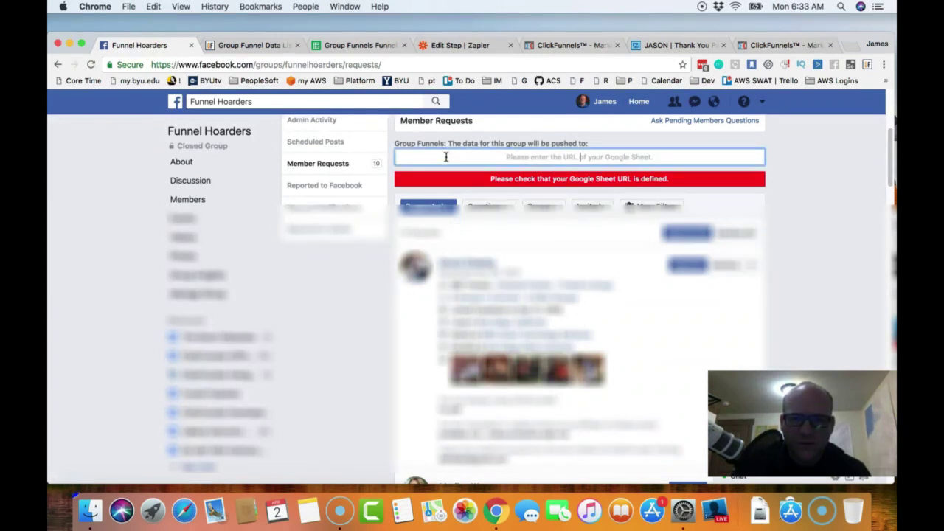
pyautogui.rightClick(447, 156)
pyautogui.click(483, 216)
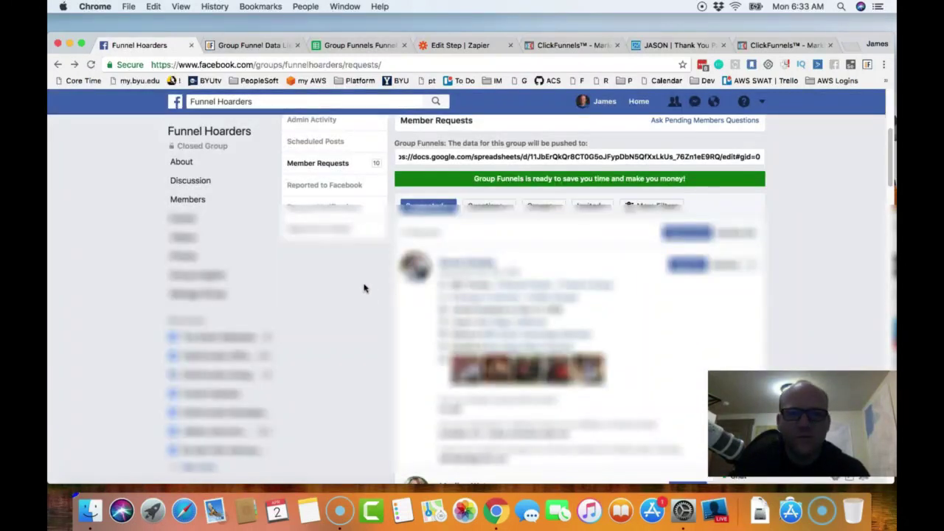
pyautogui.click(261, 47)
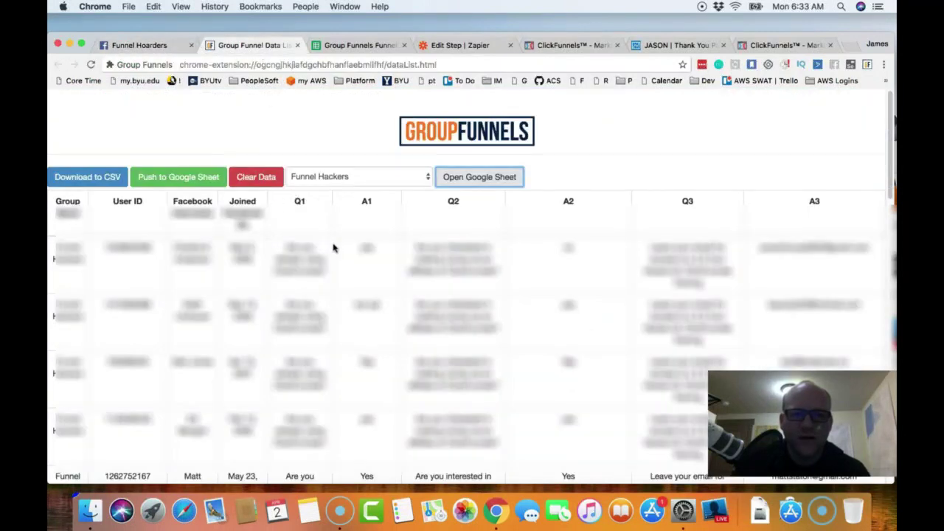
# - Check the Group Funnels Funnel Hoarders sheet's header row, then return to the new zap
pyautogui.click(358, 48)
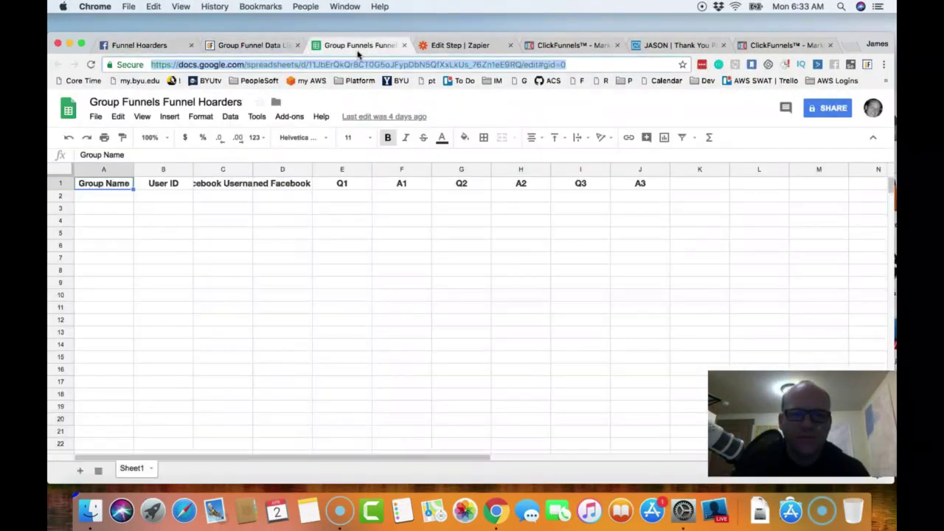
pyautogui.click(482, 49)
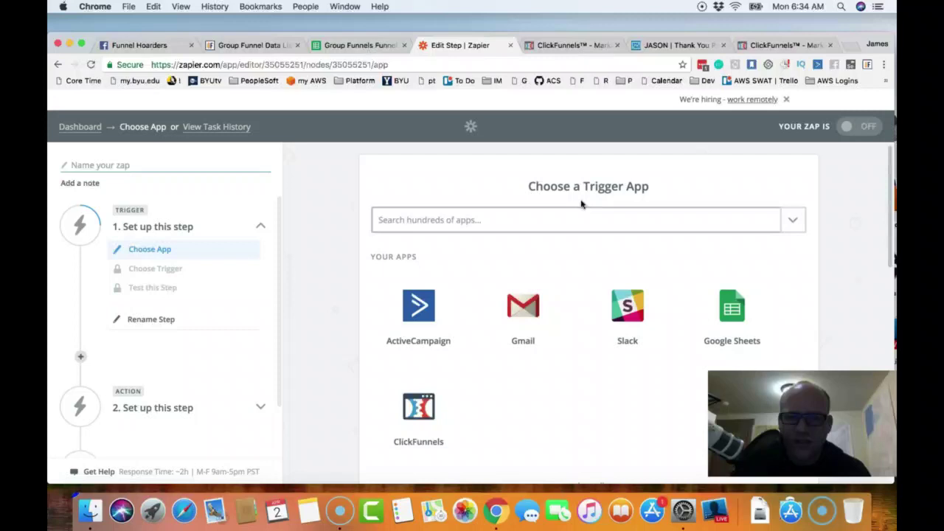
# - Choose Google Sheets as the trigger app with the New Spreadsheet Row event
pyautogui.click(739, 307)
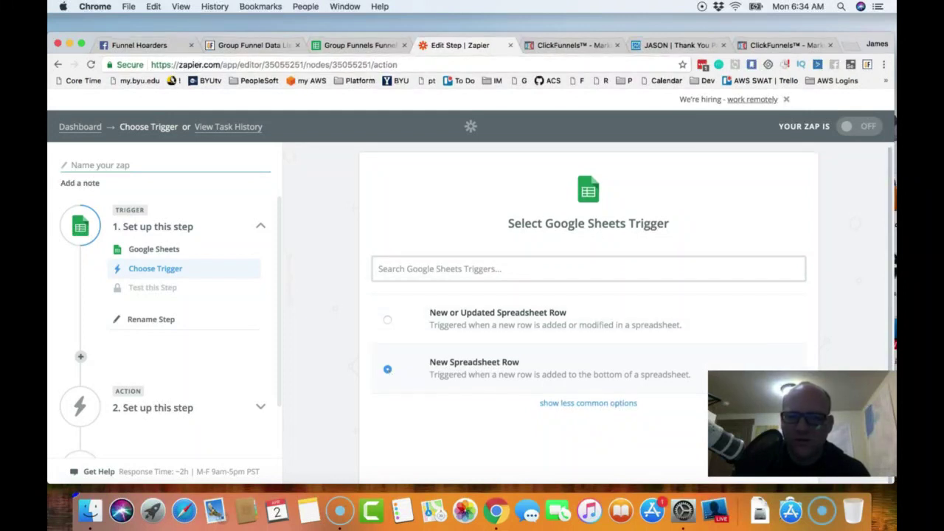
pyautogui.scroll(-1, 722, 301)
pyautogui.moveTo(892, 415); pyautogui.dragTo(571, 389)
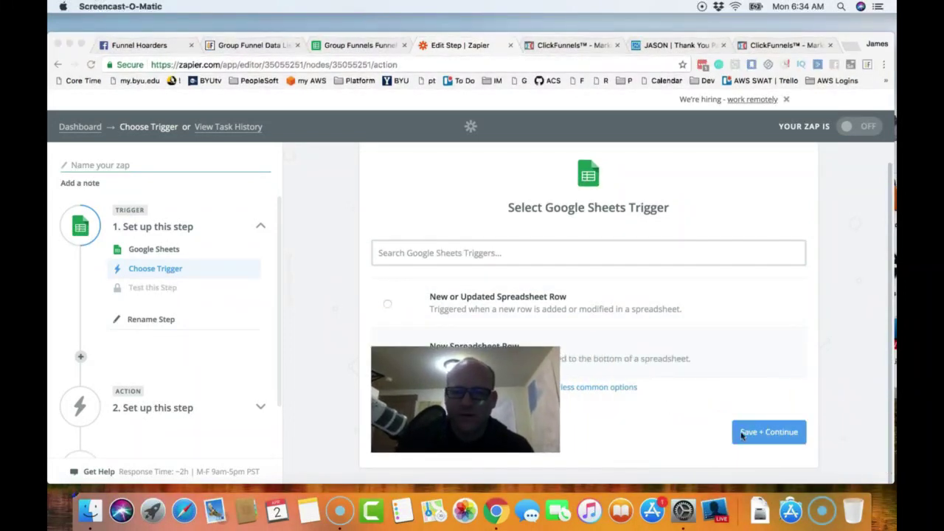
pyautogui.click(764, 437)
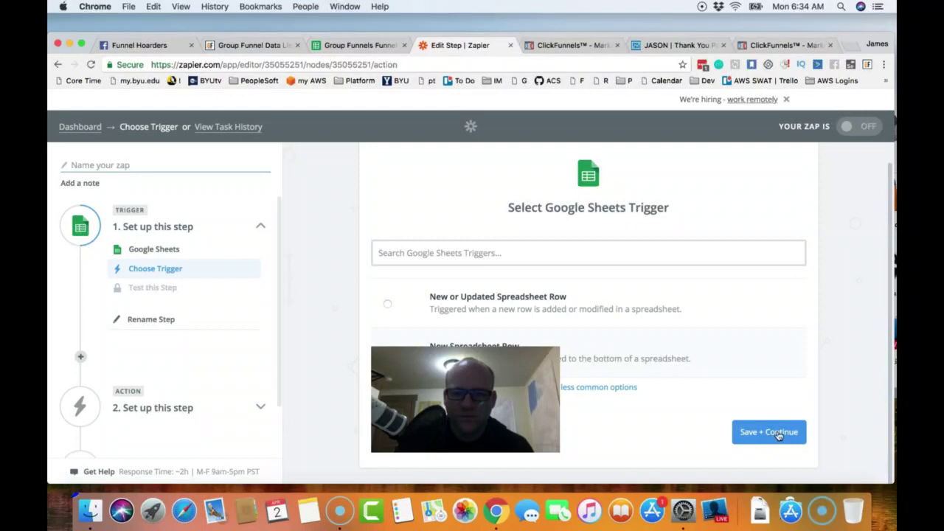
pyautogui.click(770, 435)
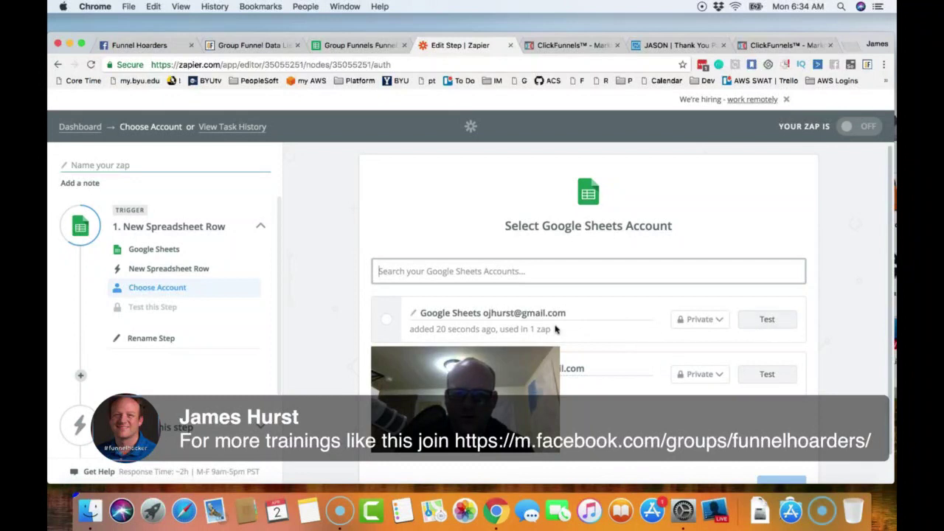
# - Connect the first Google Sheets account to the trigger
pyautogui.click(387, 321)
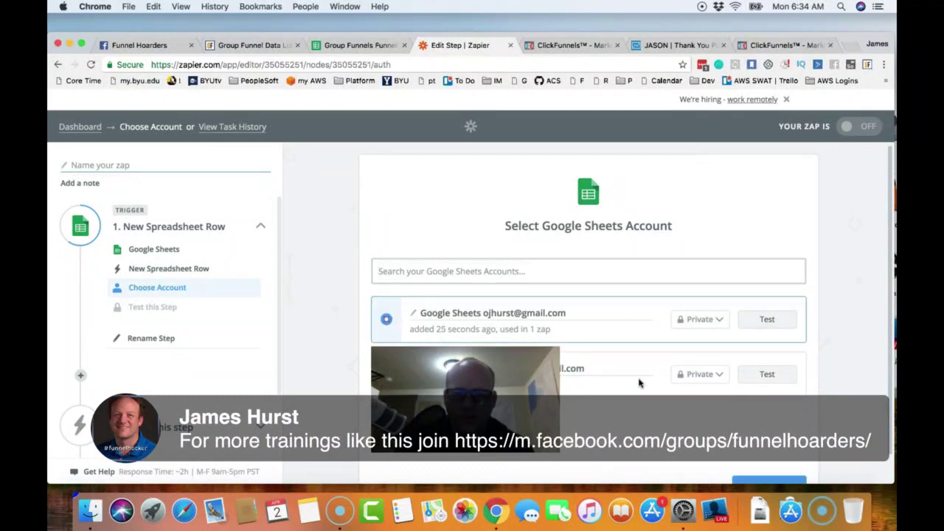
pyautogui.scroll(-2, 767, 389)
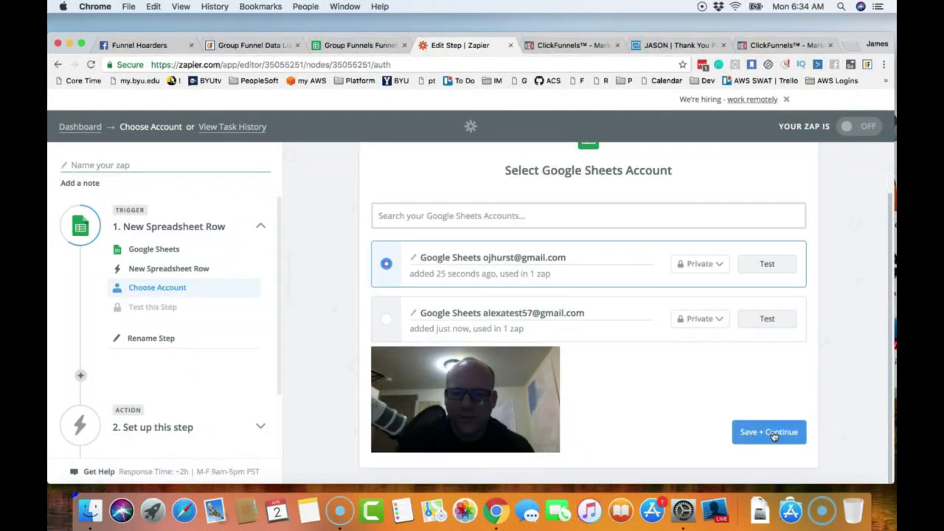
pyautogui.click(775, 434)
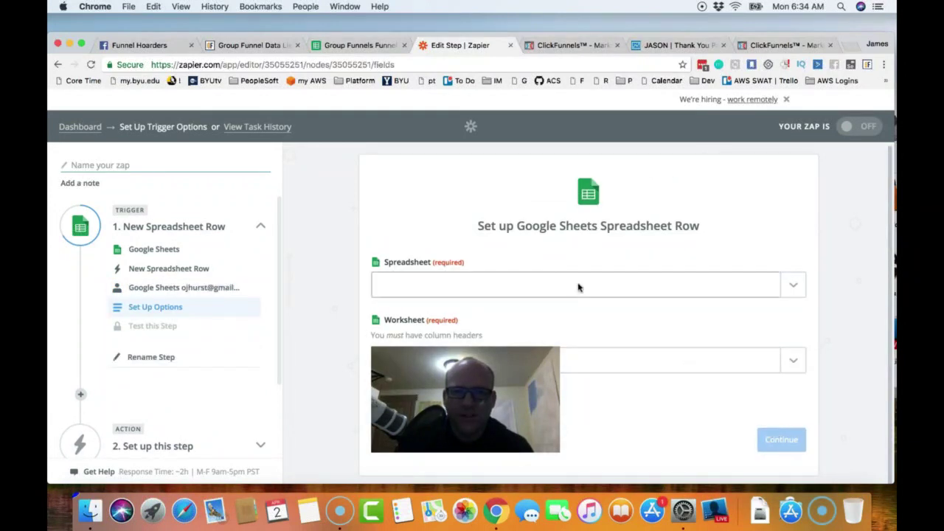
# - Pick the Group Funnels Funnel Hoarders spreadsheet after checking its headers
pyautogui.click(605, 288)
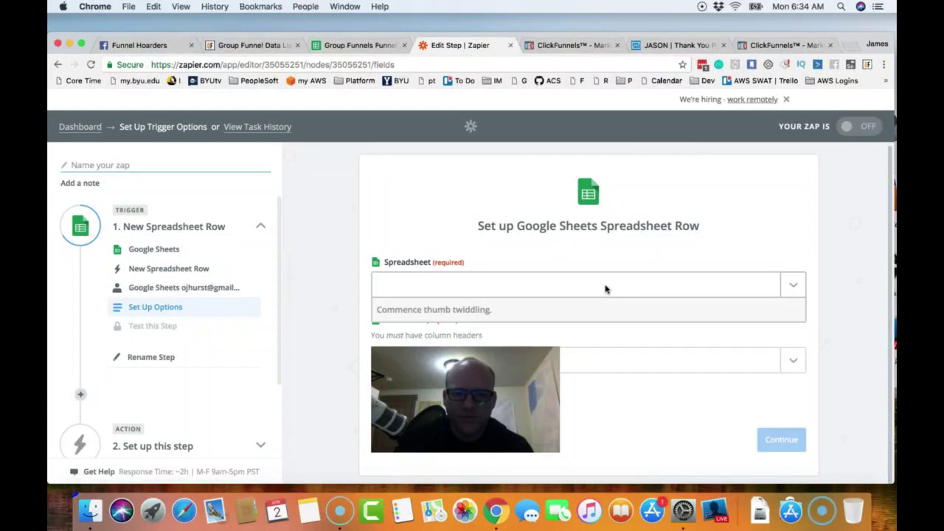
pyautogui.hotkey('alt', 'p')
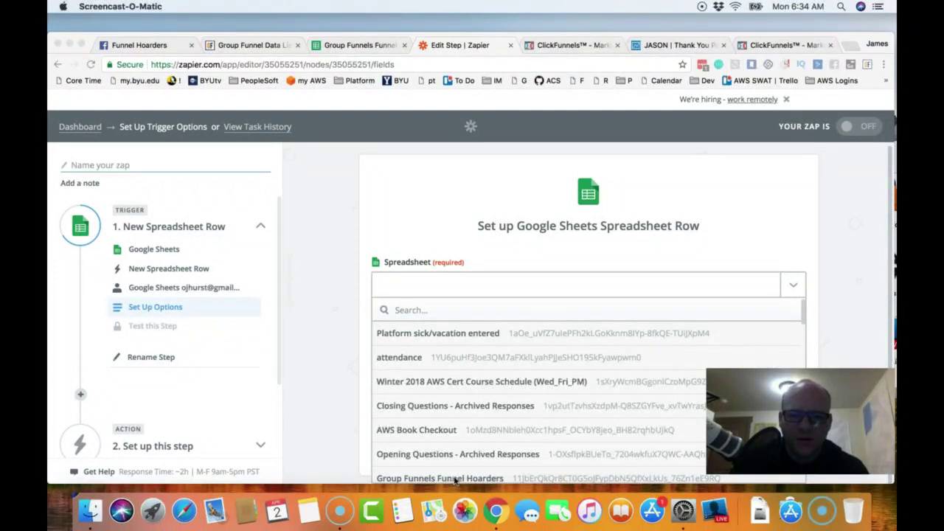
pyautogui.click(455, 480)
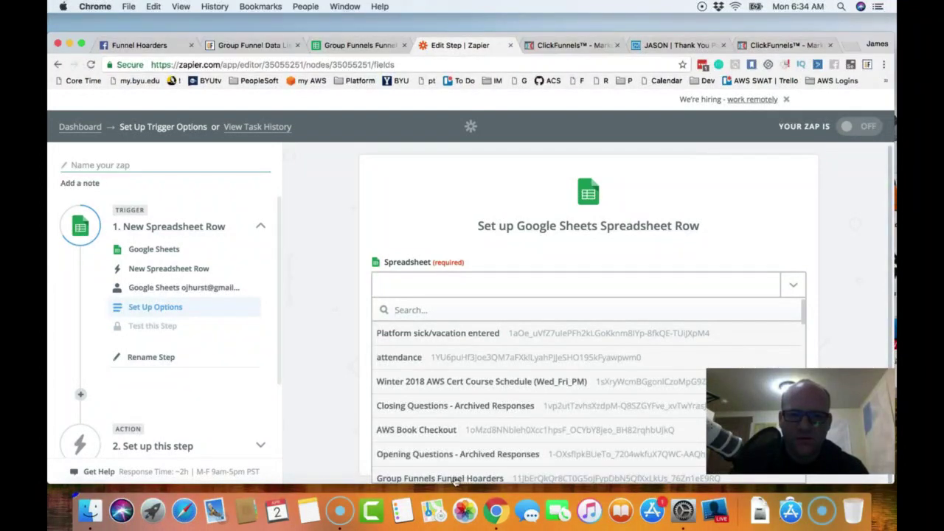
pyautogui.click(455, 478)
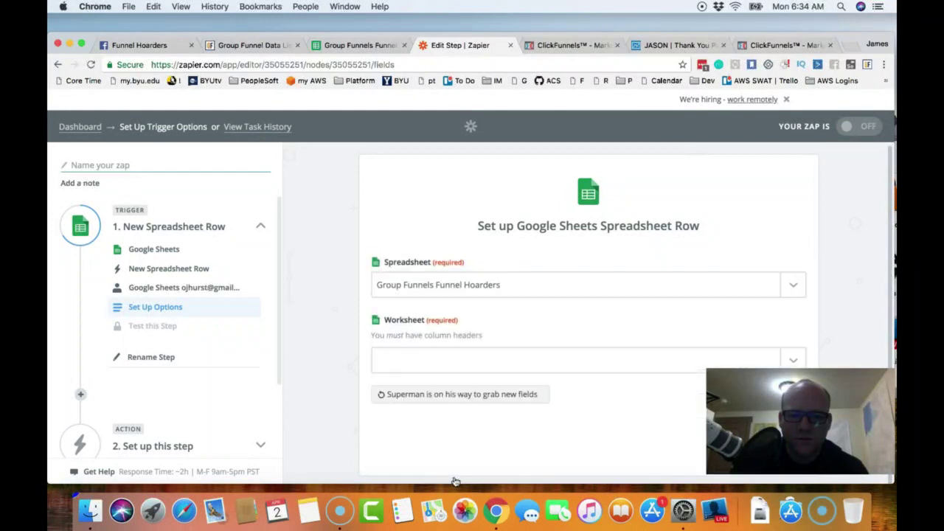
pyautogui.click(363, 47)
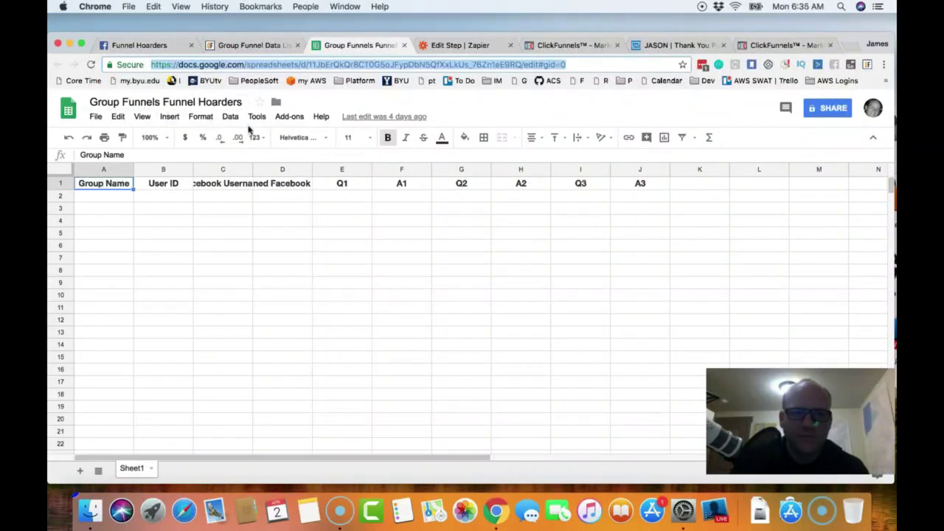
pyautogui.click(481, 47)
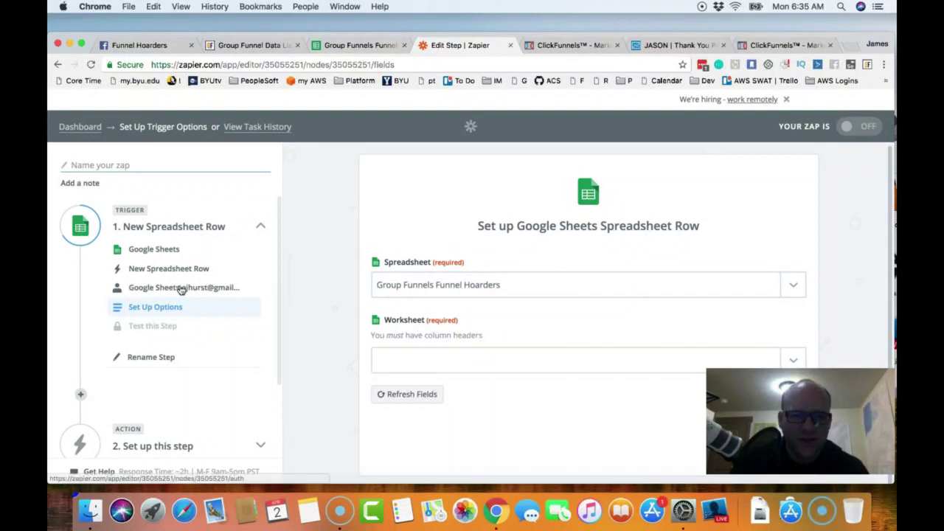
# - Choose Sheet1 as the worksheet and continue to the trigger test
pyautogui.click(596, 361)
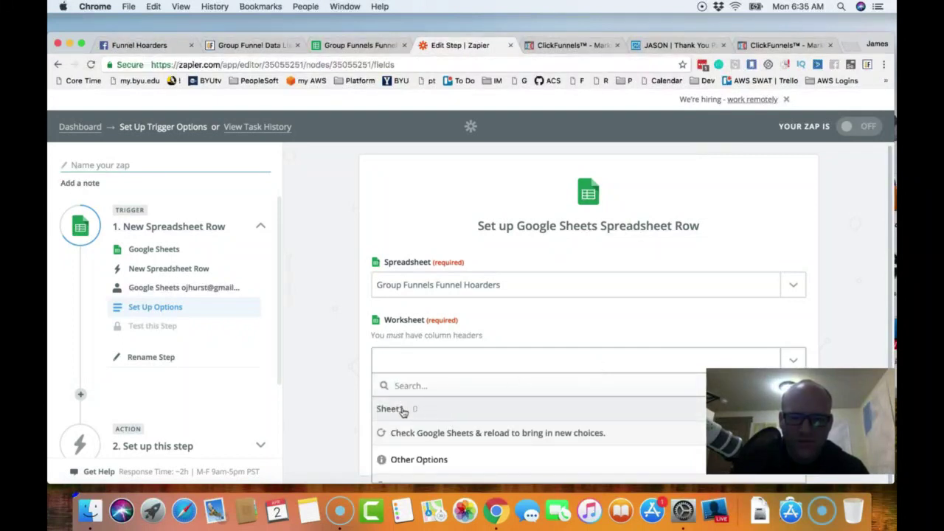
pyautogui.click(399, 410)
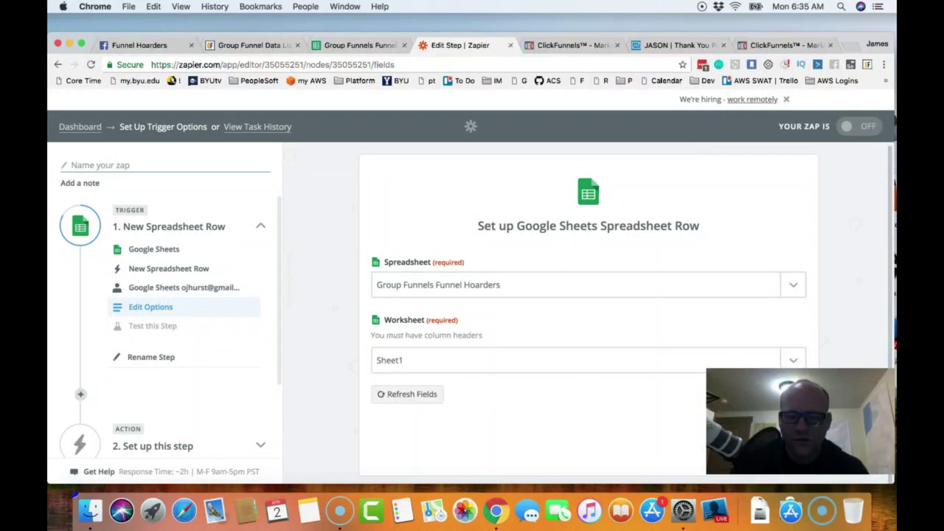
pyautogui.moveTo(800, 420); pyautogui.dragTo(802, 134)
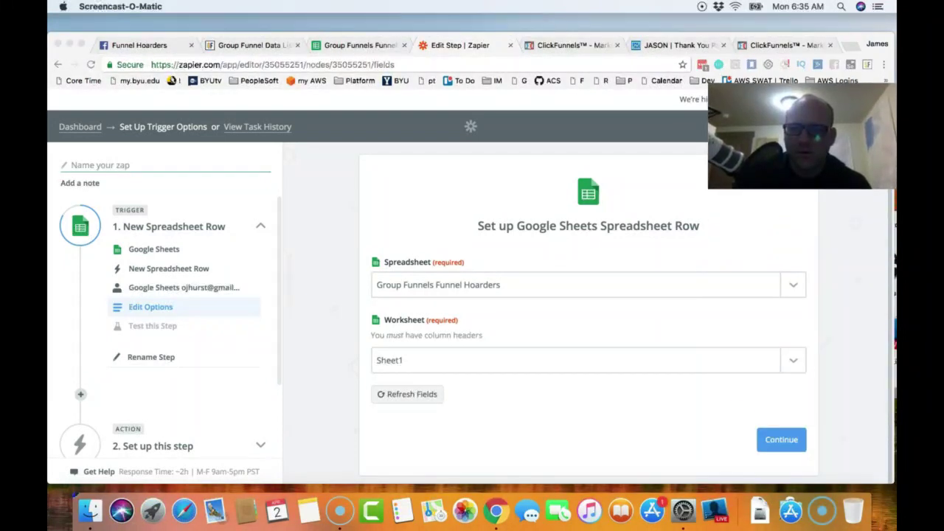
pyautogui.click(784, 440)
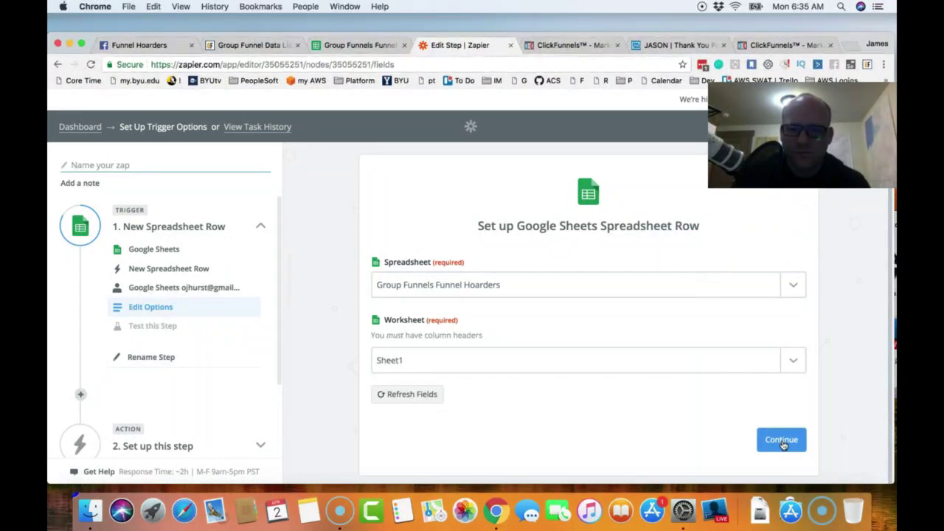
pyautogui.click(782, 442)
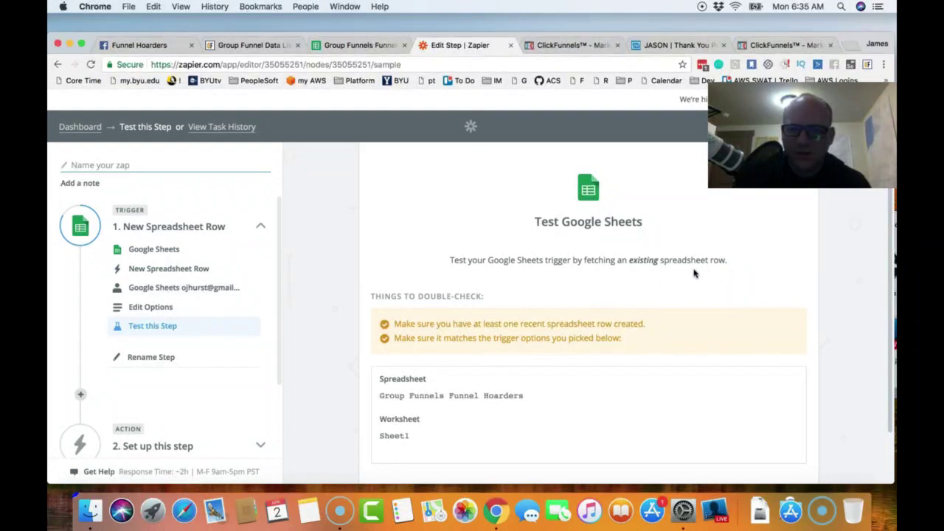
# - Review the Test Google Sheets step, then bring up the Group Funnel Data List
pyautogui.scroll(-3, 730, 276)
pyautogui.scroll(3, 628, 308)
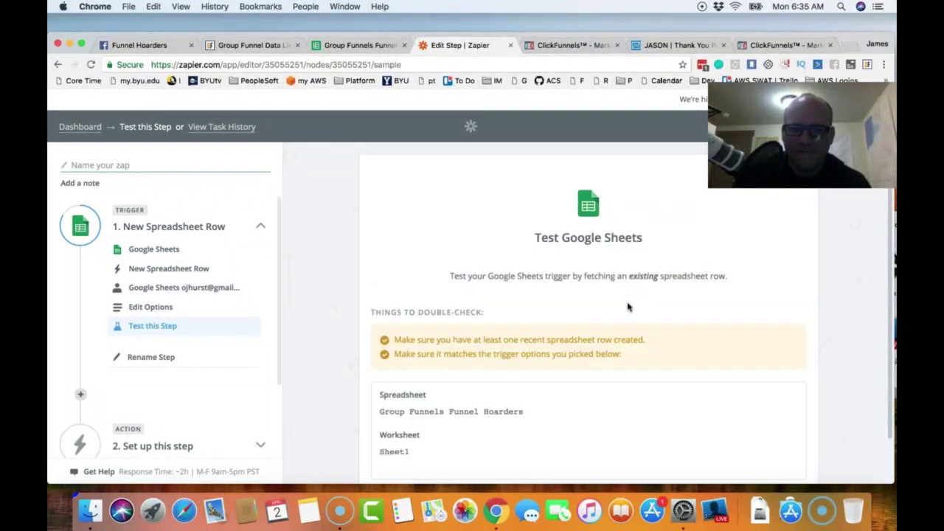
pyautogui.scroll(-1, 591, 280)
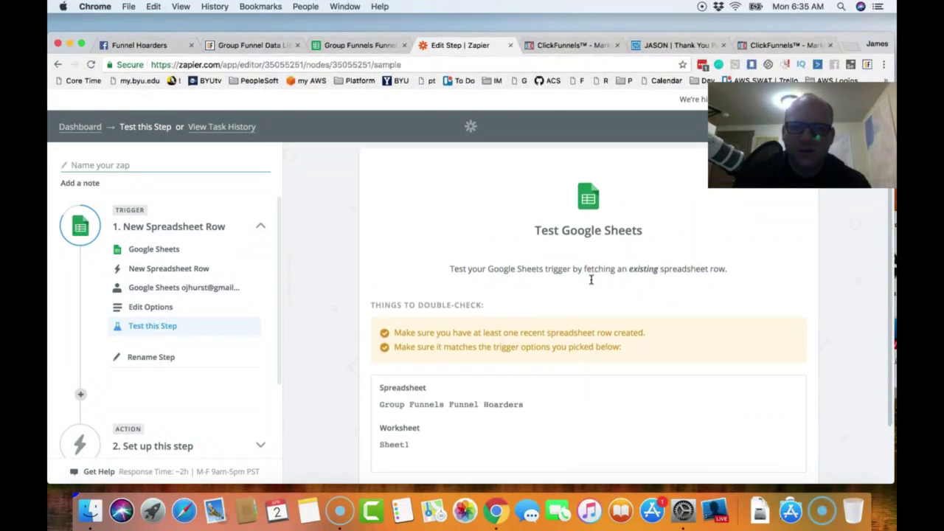
pyautogui.scroll(-3, 591, 280)
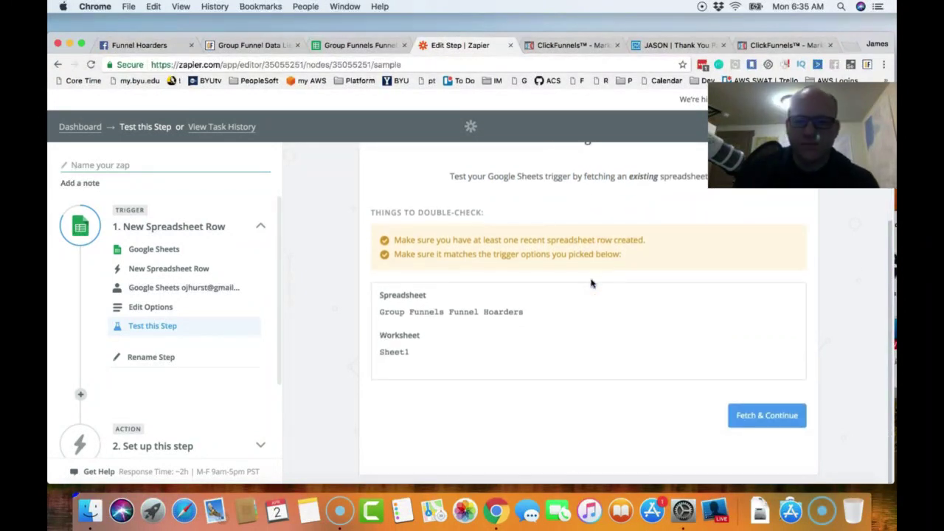
pyautogui.click(266, 46)
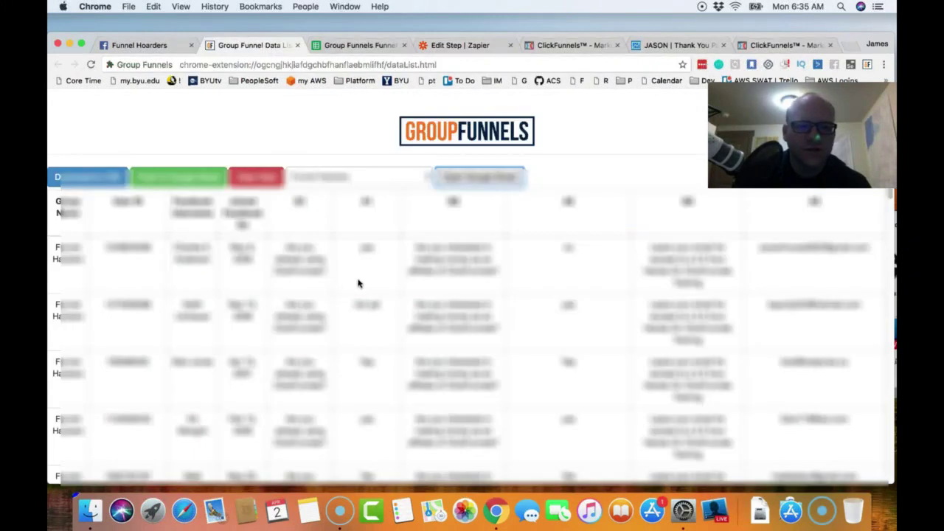
# - Copy the first member's data into sheet row 2, deleting a mistakenly pasted URL
pyautogui.moveTo(62, 248); pyautogui.dragTo(853, 274)
pyautogui.click(851, 277)
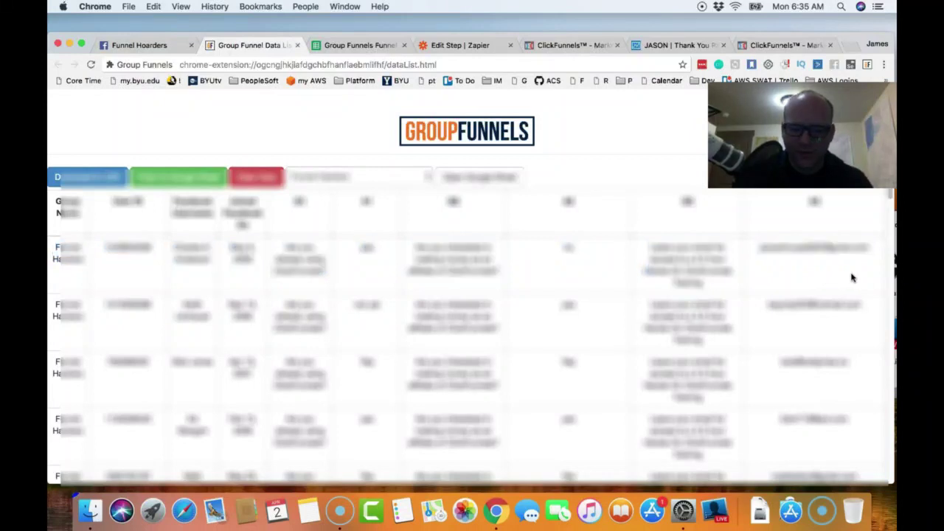
pyautogui.click(378, 45)
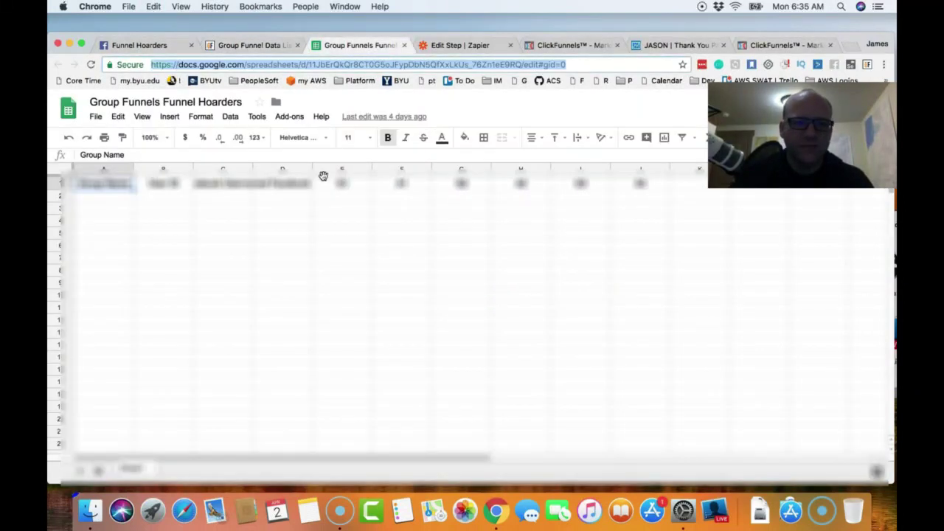
pyautogui.click(65, 197)
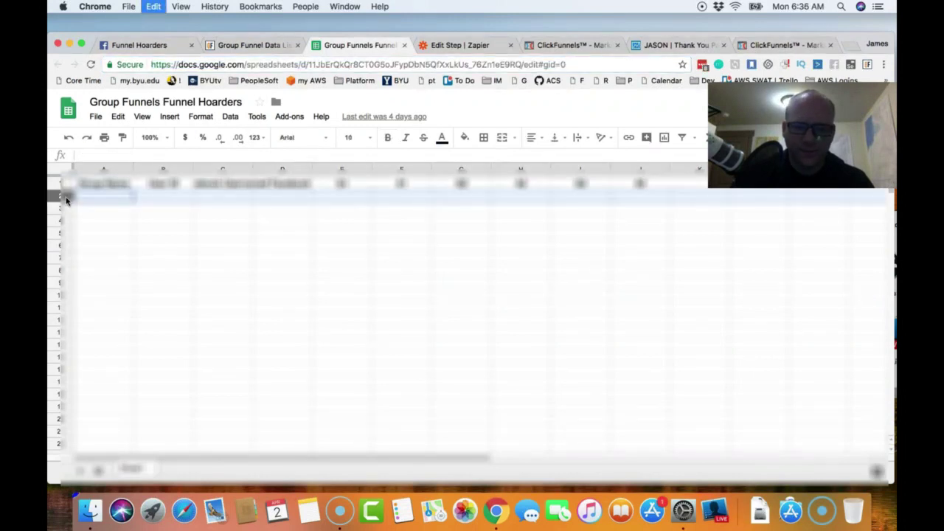
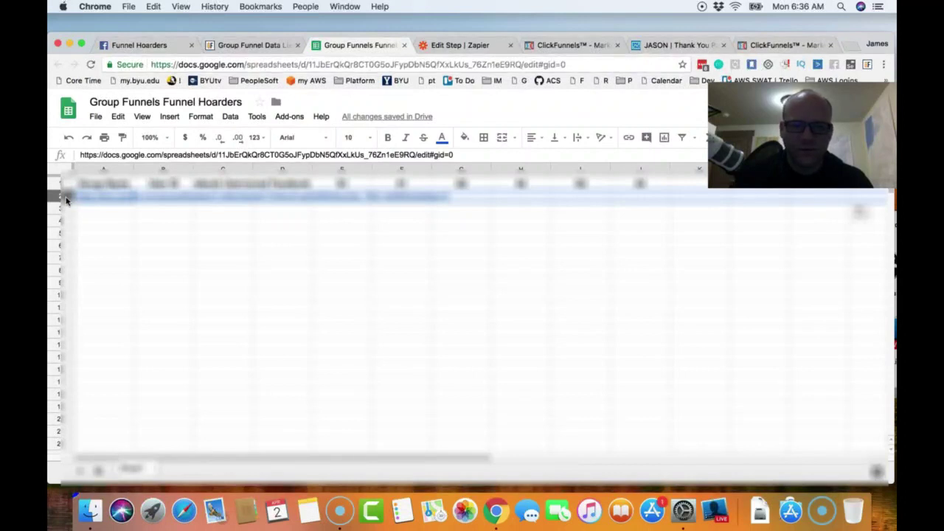
# - Recopy the whole first member row and paste it into row 2 of the spreadsheet
pyautogui.click(248, 47)
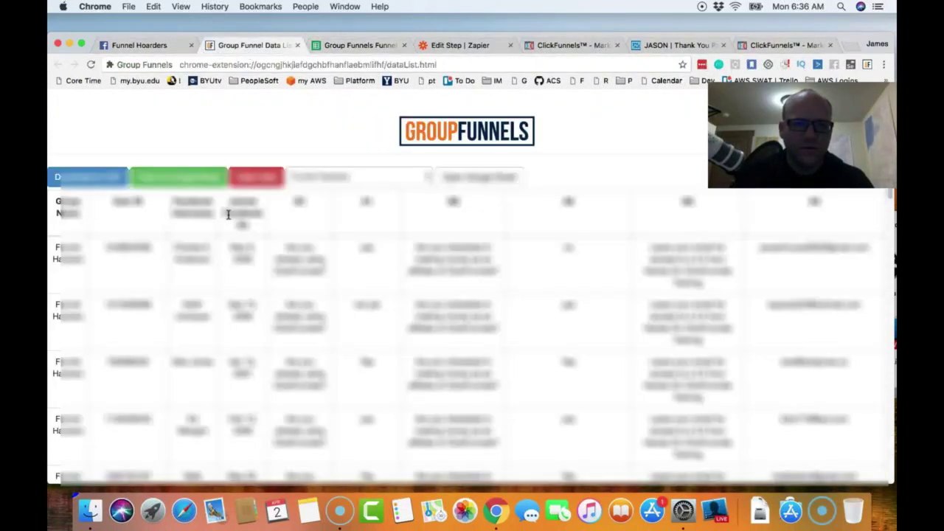
pyautogui.moveTo(54, 251); pyautogui.dragTo(800, 285)
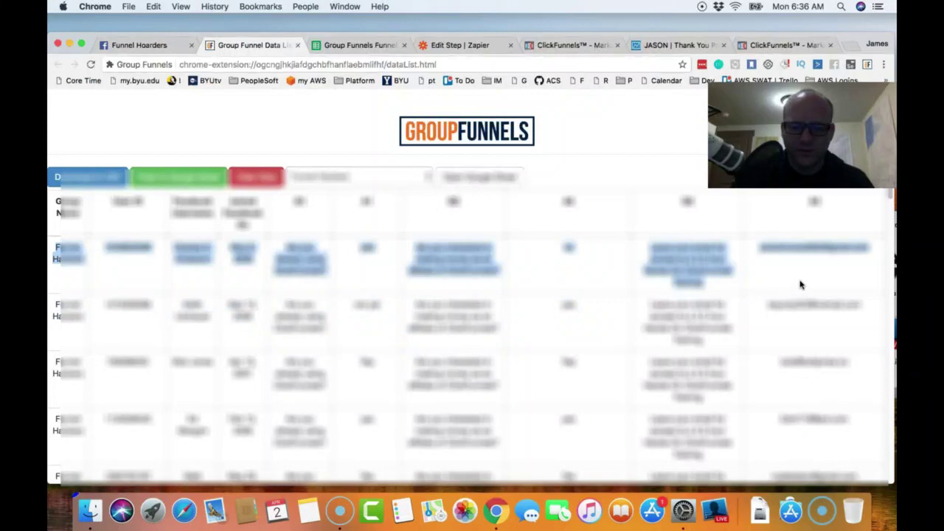
pyautogui.click(361, 45)
pyautogui.click(69, 197)
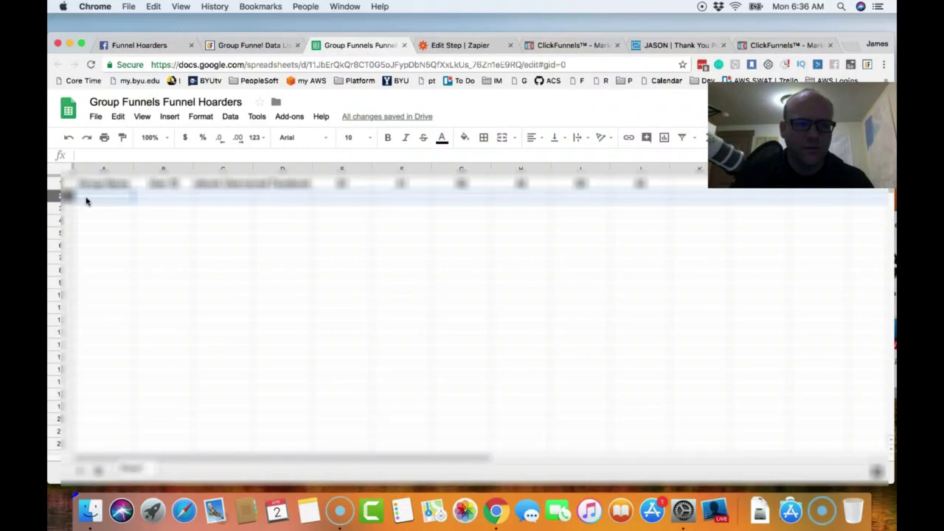
pyautogui.click(86, 201)
pyautogui.click(68, 198)
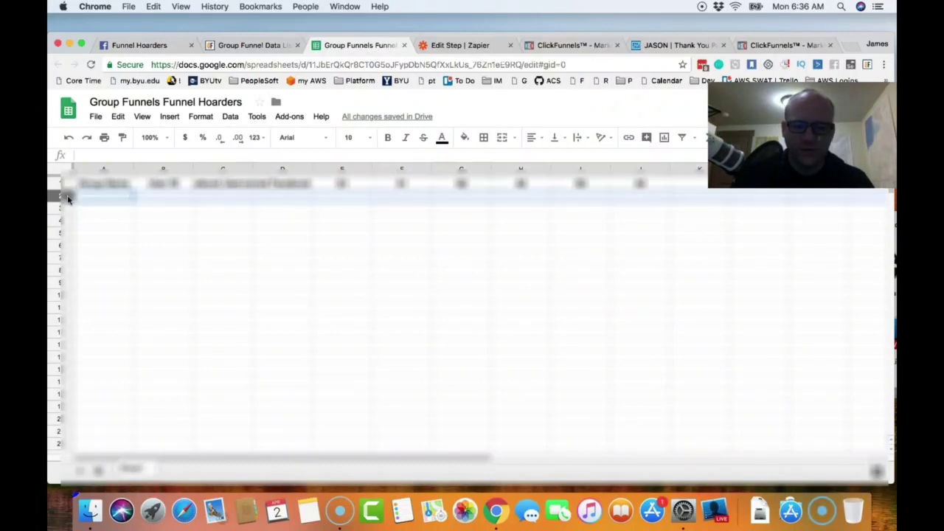
pyautogui.press('super+v')
pyautogui.click(369, 301)
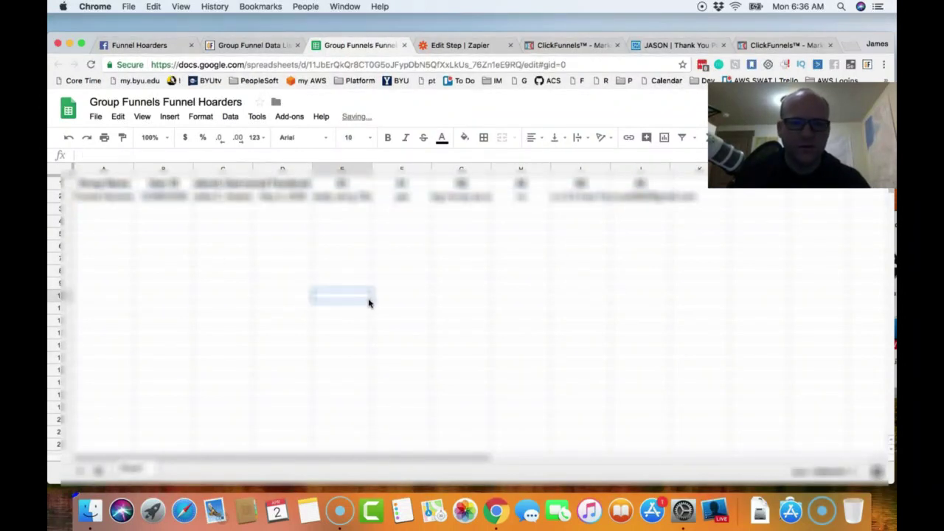
pyautogui.click(472, 44)
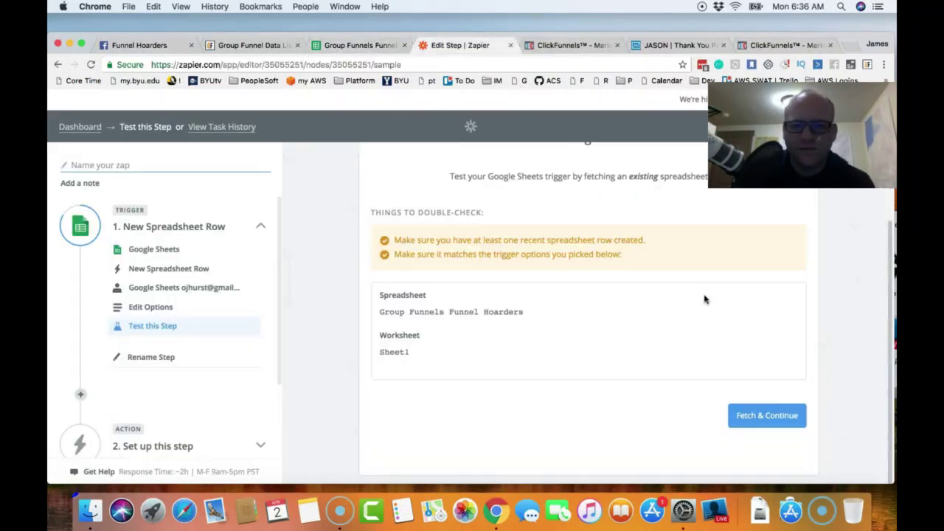
# - Fetch a sample spreadsheet row to test the trigger and review its data
pyautogui.click(766, 416)
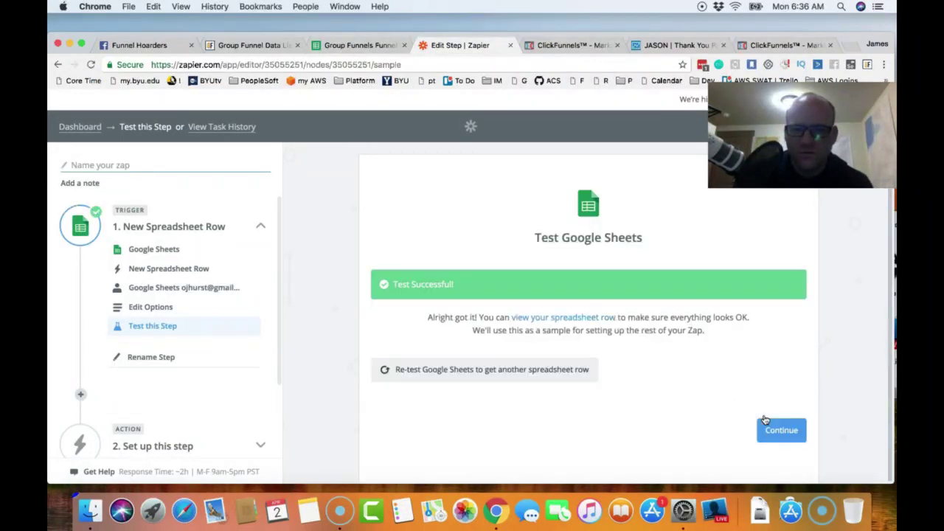
pyautogui.click(564, 323)
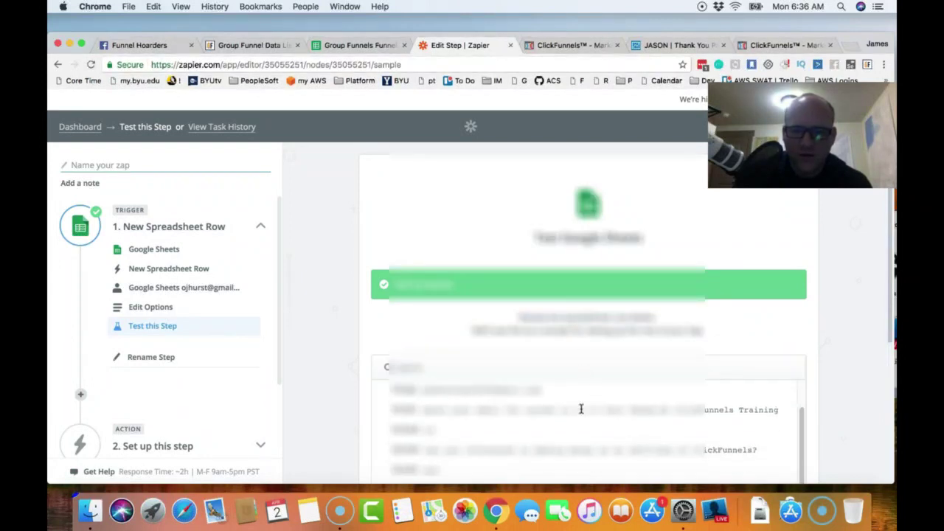
pyautogui.scroll(-5, 579, 408)
pyautogui.scroll(5, 493, 274)
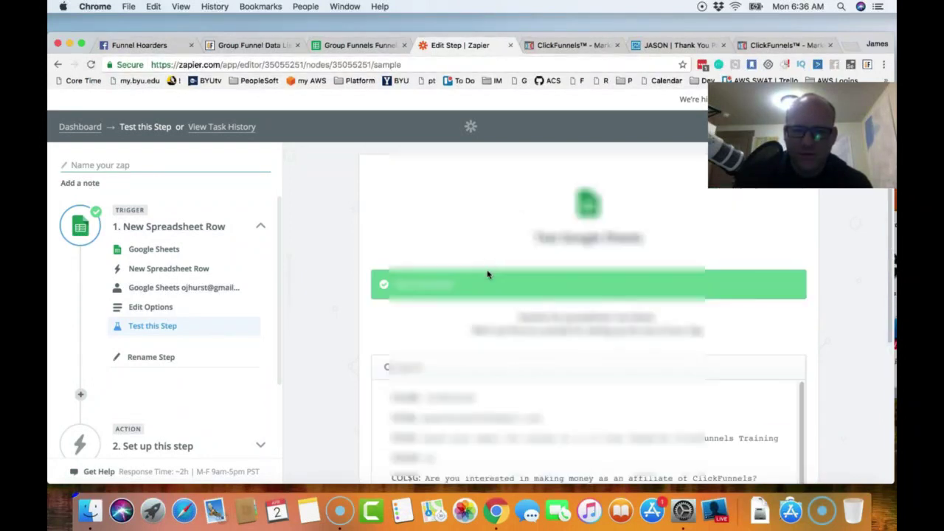
pyautogui.scroll(-5, 522, 349)
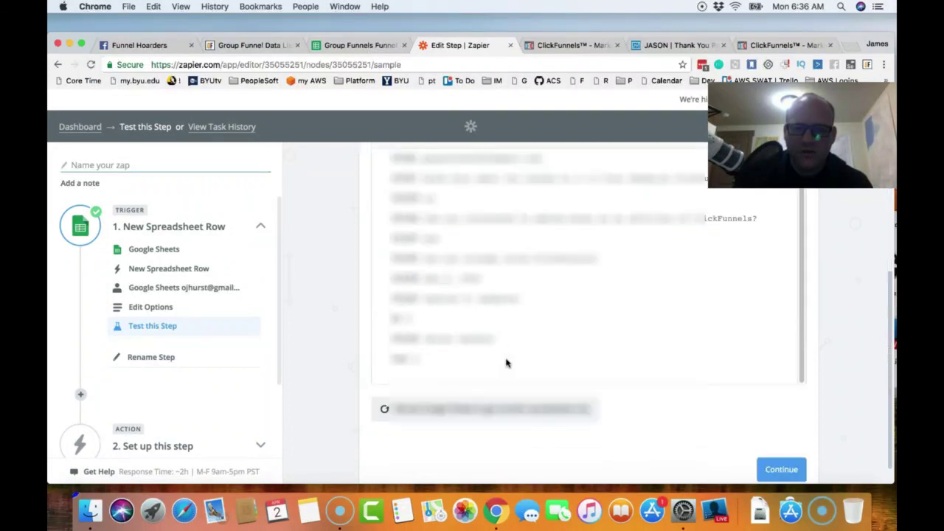
pyautogui.scroll(3, 518, 334)
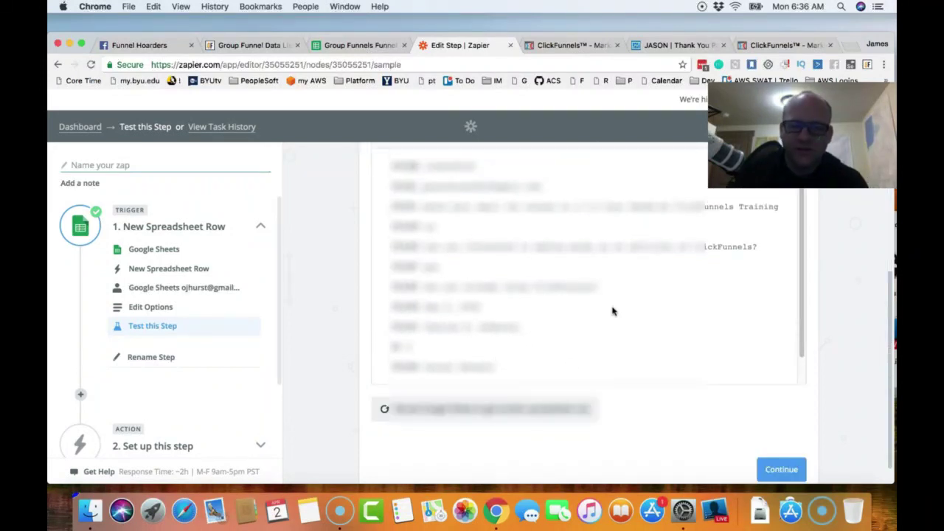
pyautogui.scroll(-1, 796, 356)
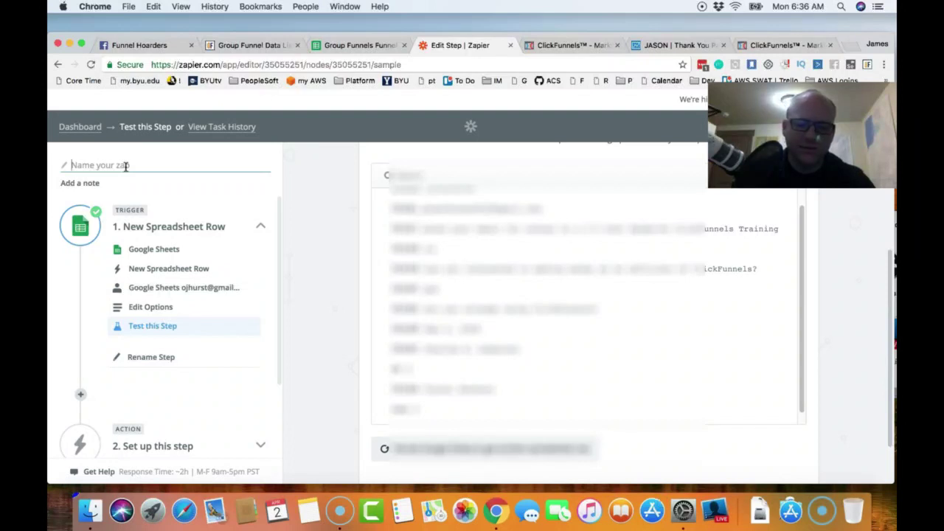
# - Name the zap 'Funnel Hoarders to Actionetics' and continue to the action step
pyautogui.write('Funnel Hoarders to')
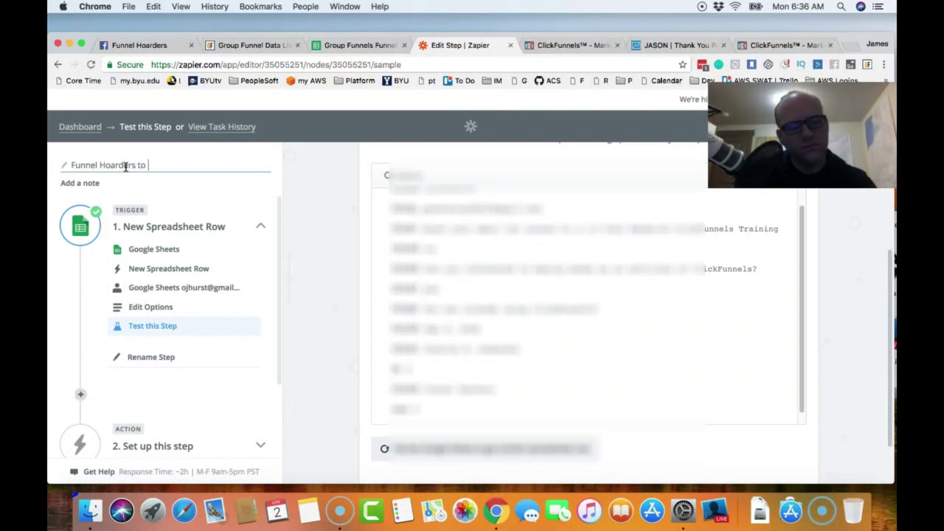
pyautogui.write(' Actionetics')
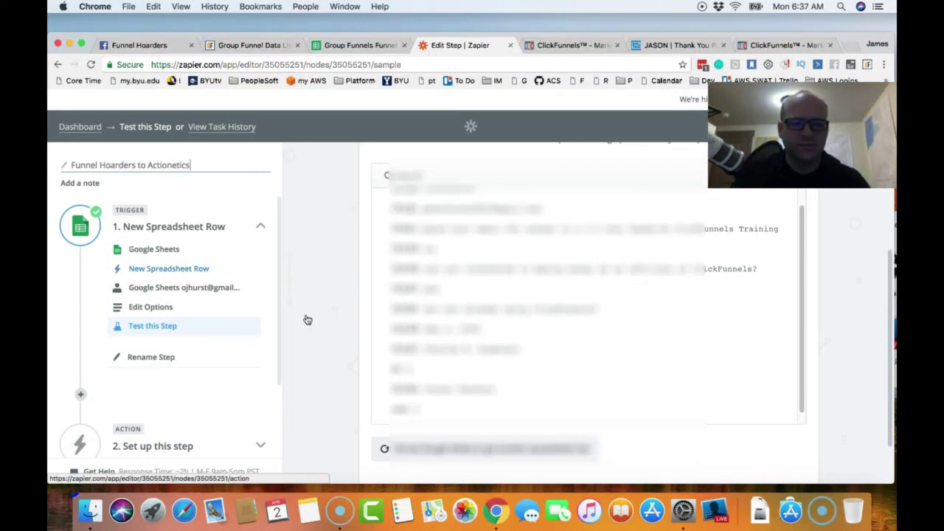
pyautogui.click(840, 350)
pyautogui.scroll(-3, 800, 345)
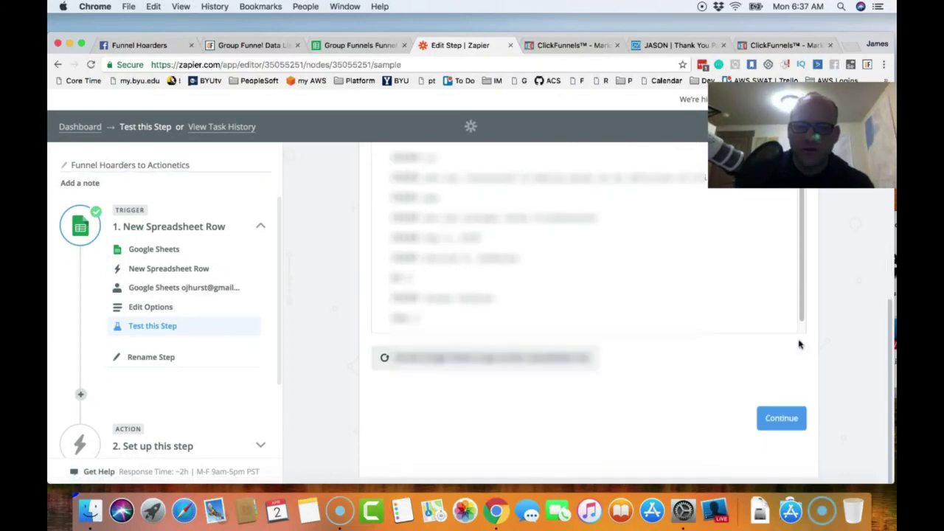
pyautogui.click(781, 409)
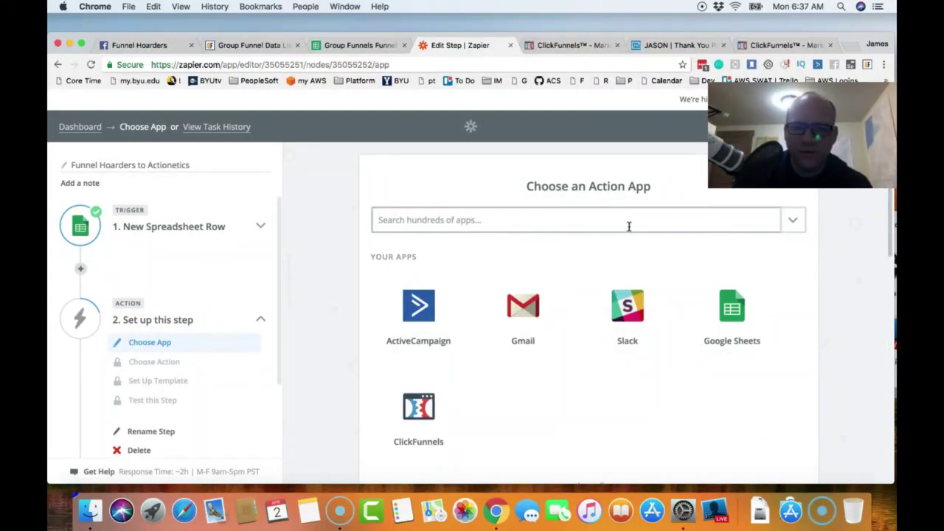
# - Set the action app to Webhooks by Zapier, found by searching 'webhoo', using a POST request
pyautogui.click(792, 227)
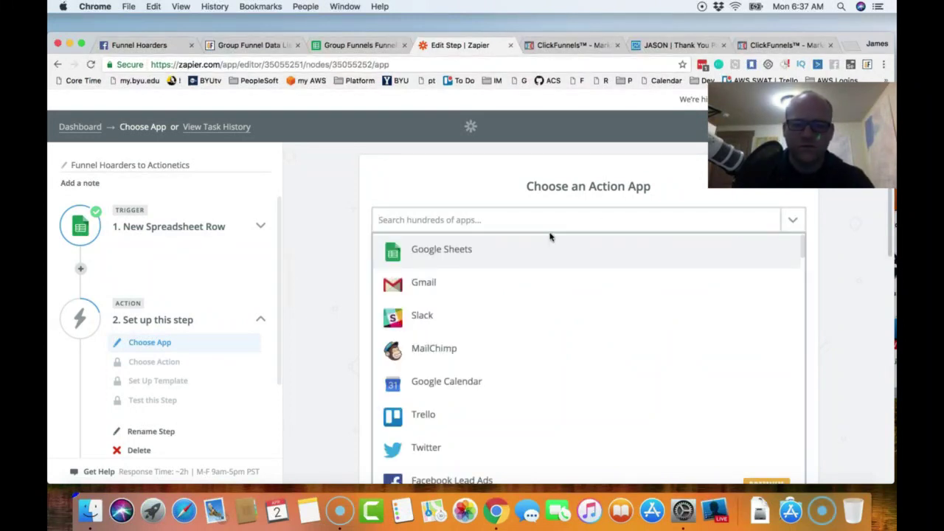
pyautogui.click(522, 224)
pyautogui.write('web')
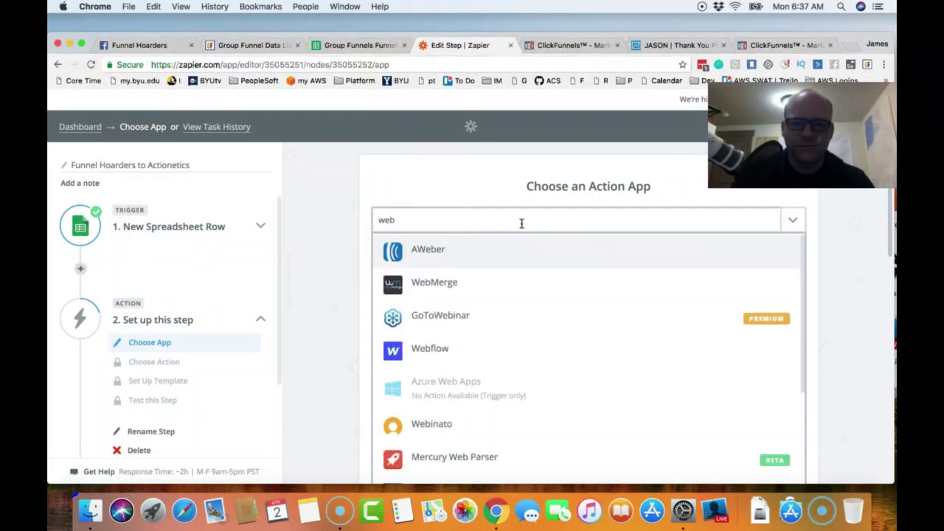
pyautogui.write('hoo')
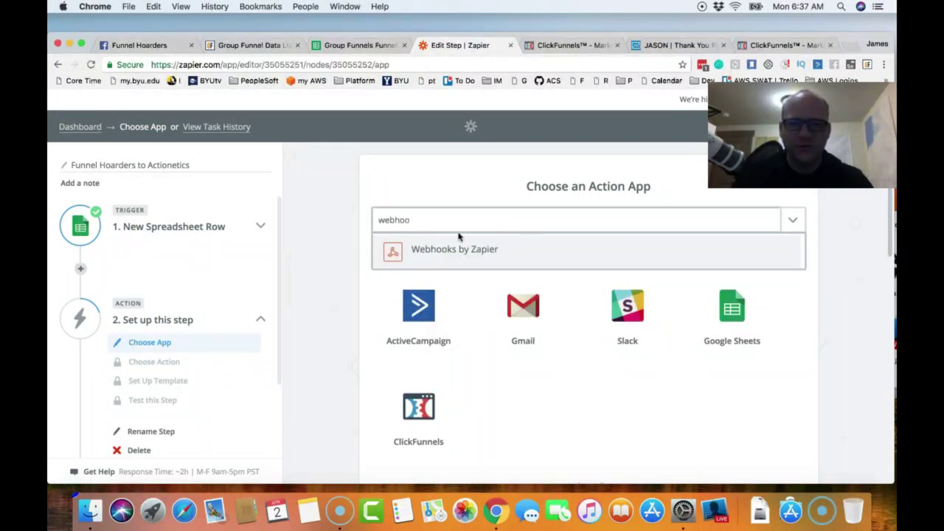
pyautogui.click(440, 248)
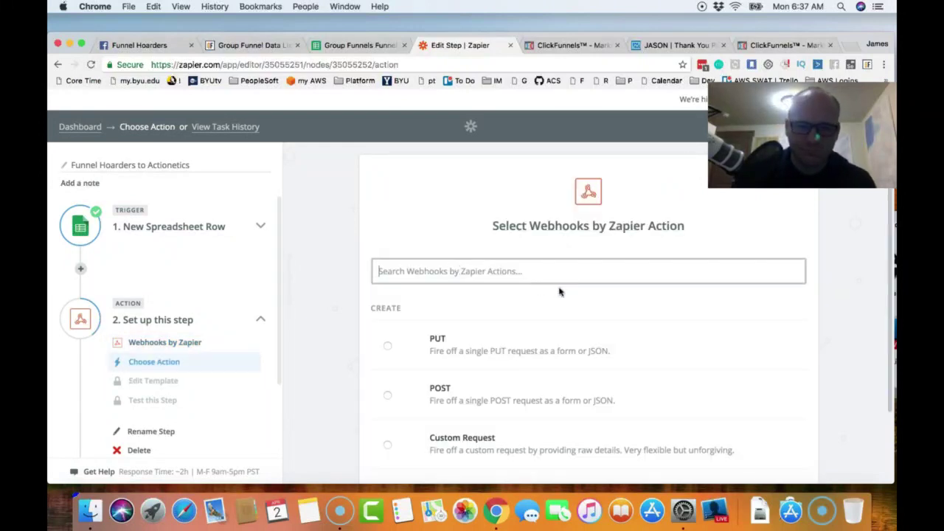
pyautogui.click(388, 397)
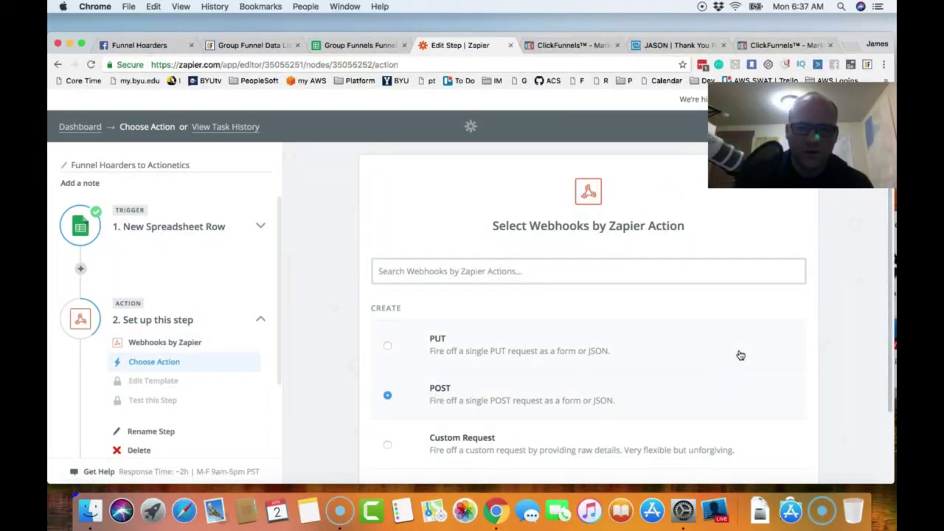
pyautogui.scroll(-3, 740, 355)
pyautogui.click(774, 434)
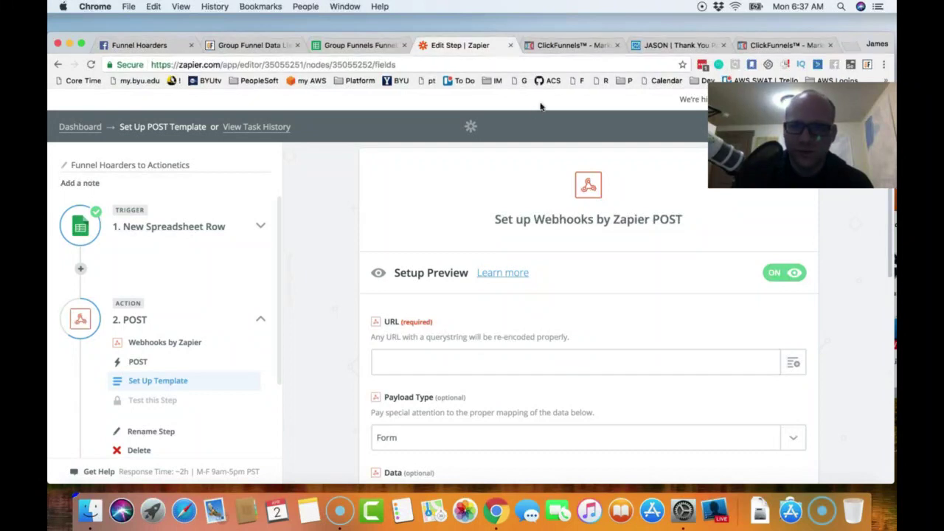
# - Paste the live ClickFunnels lead-magnet page address into the webhook POST URL field
pyautogui.click(564, 50)
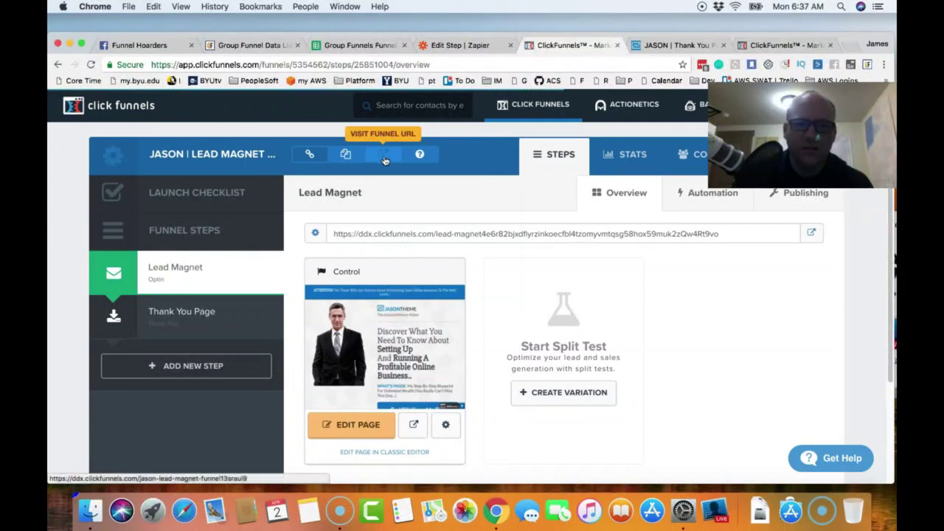
pyautogui.click(384, 160)
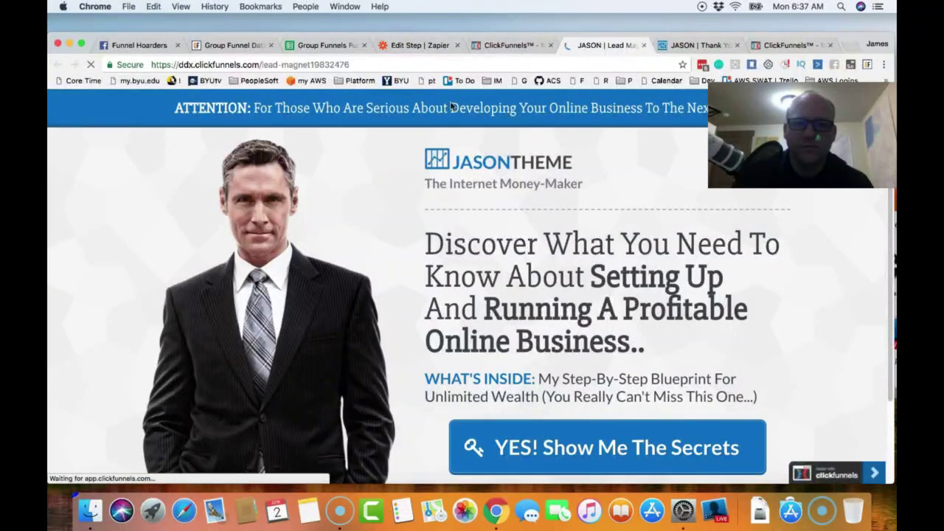
pyautogui.click(445, 62)
pyautogui.press('super+c')
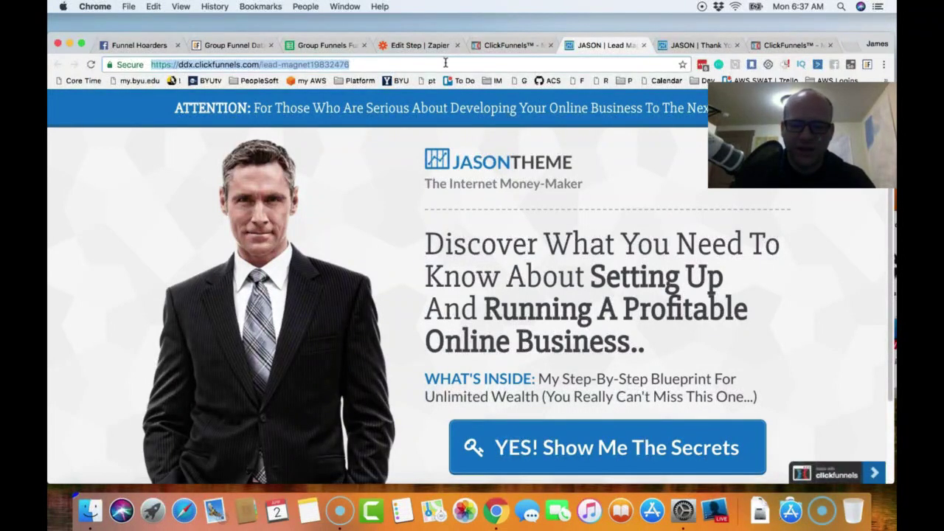
pyautogui.click(431, 46)
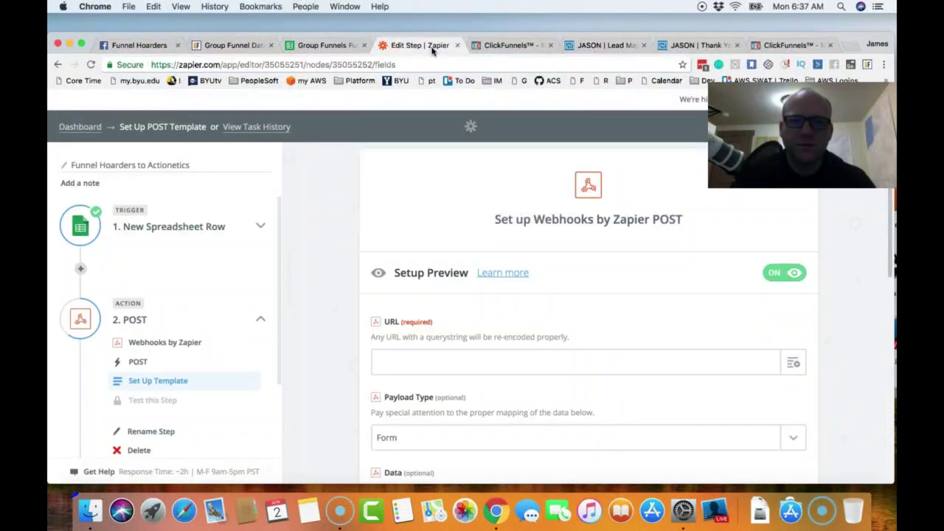
pyautogui.click(485, 362)
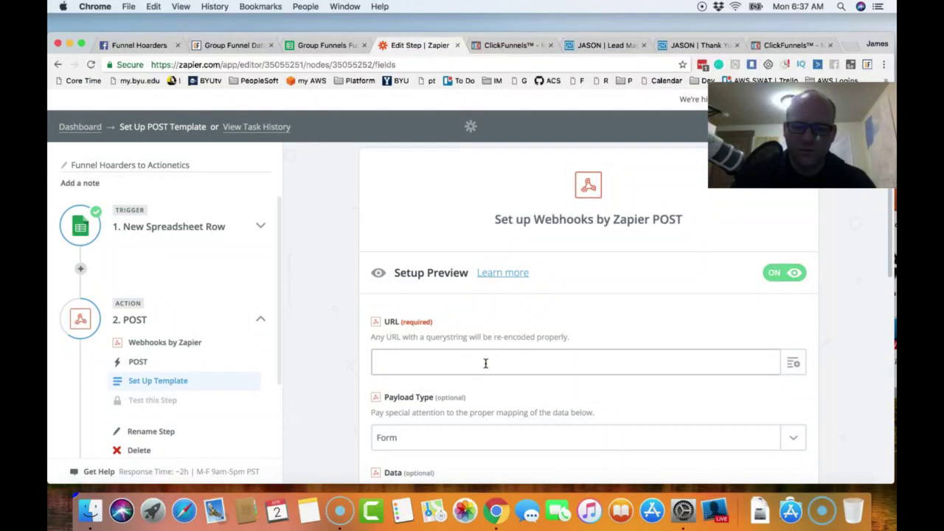
pyautogui.press('super+v')
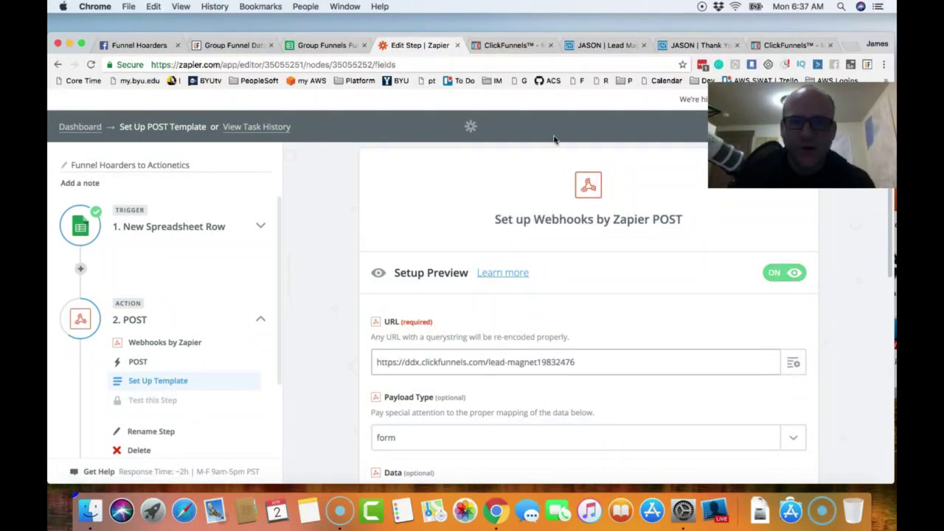
pyautogui.click(535, 49)
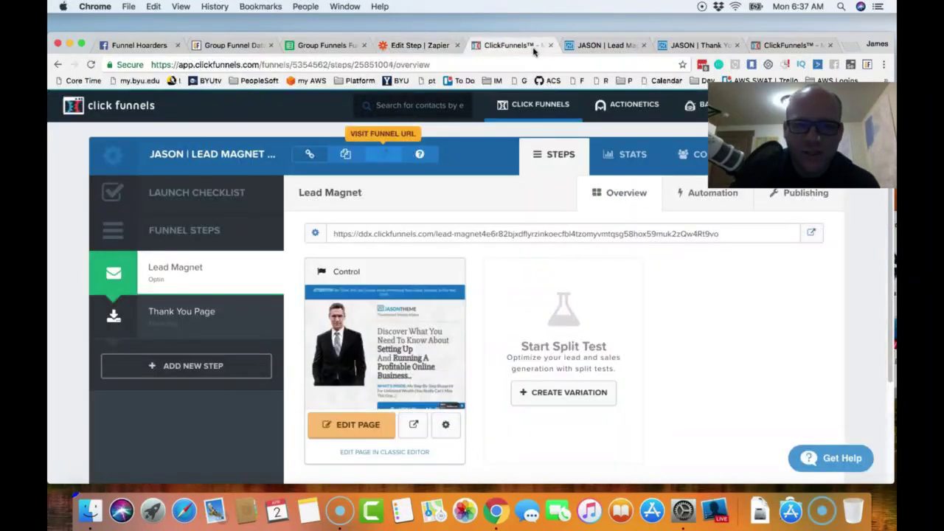
pyautogui.click(786, 48)
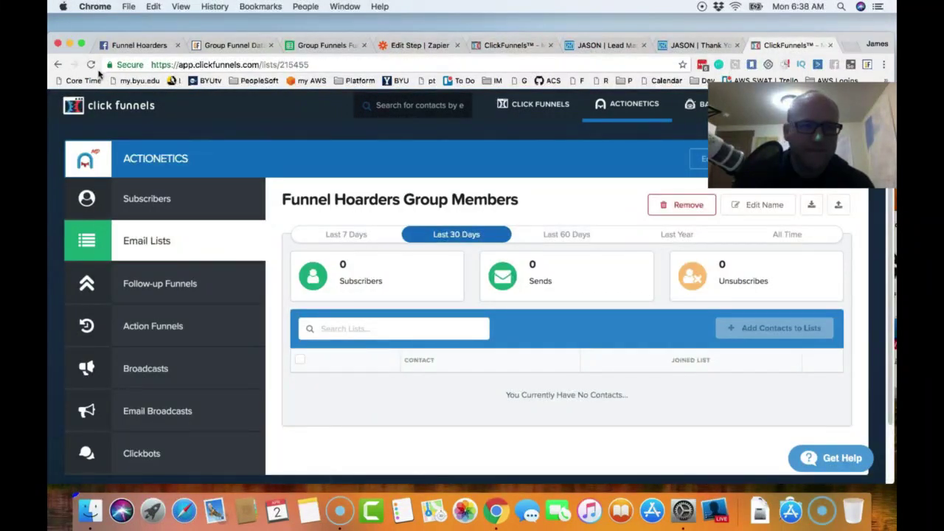
# - Reload the Funnel Hoarders Group Members list to reveal the new test contact (Total 1)
pyautogui.click(91, 65)
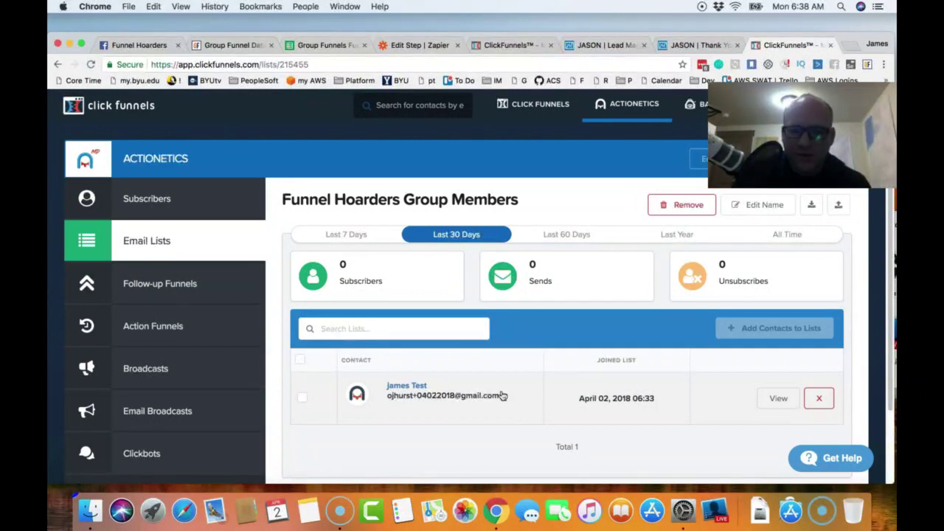
pyautogui.scroll(-1, 510, 385)
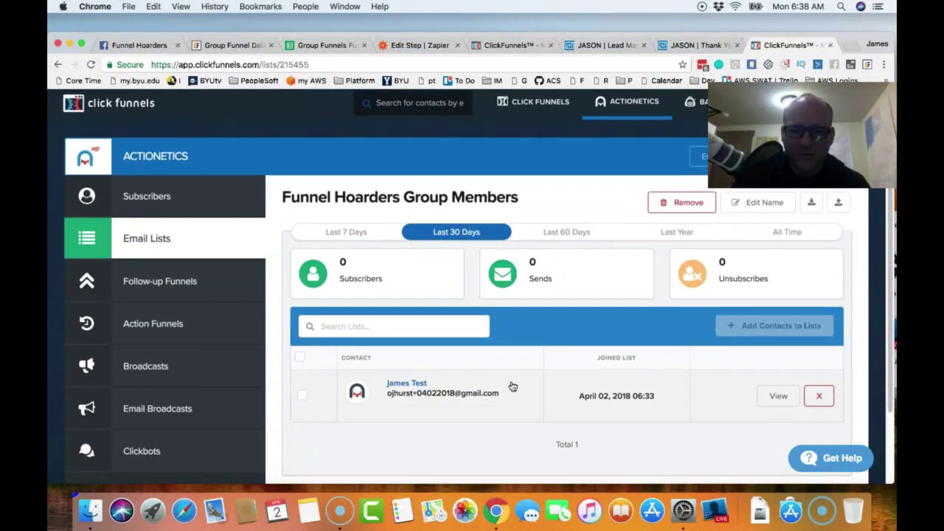
pyautogui.scroll(-1, 513, 386)
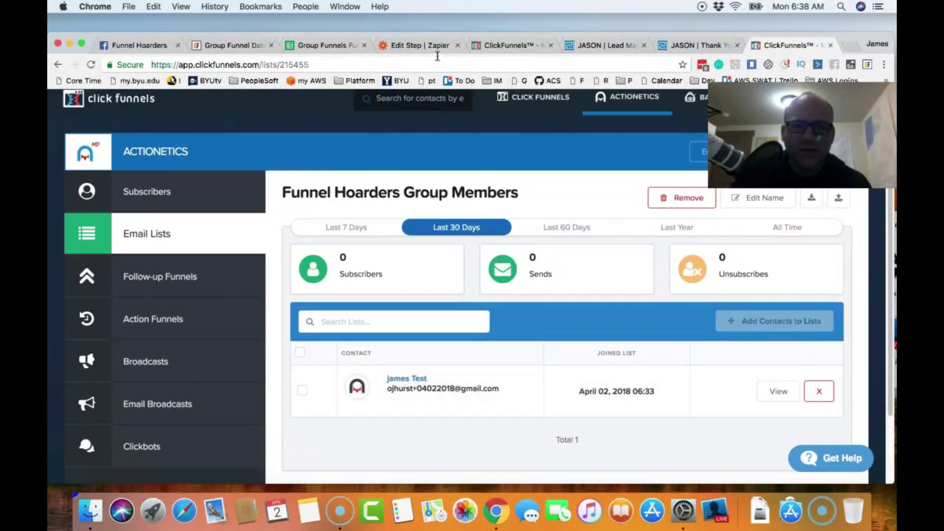
# - Add an email parameter to the webhook URL, mapped to the row's A3 email value
pyautogui.click(418, 45)
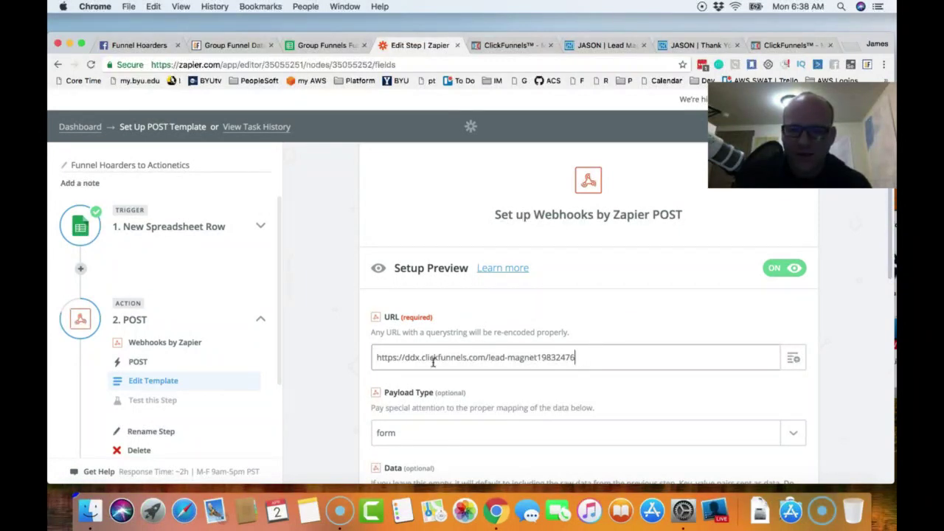
pyautogui.moveTo(406, 332); pyautogui.dragTo(546, 334)
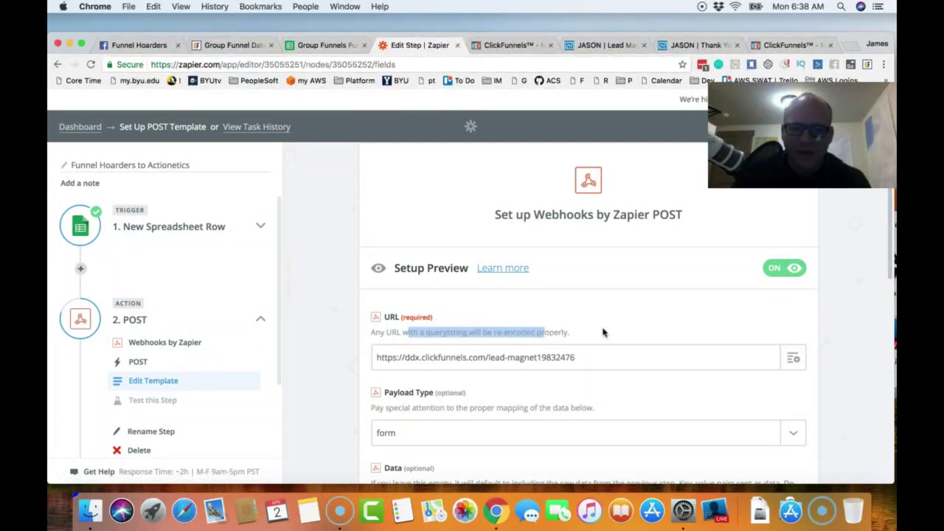
pyautogui.scroll(-1, 603, 332)
pyautogui.click(598, 355)
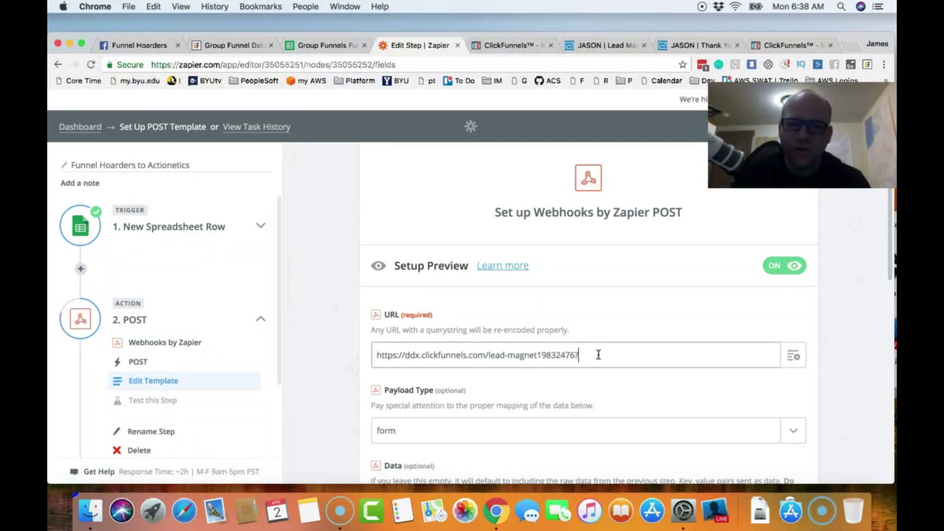
pyautogui.write('email=')
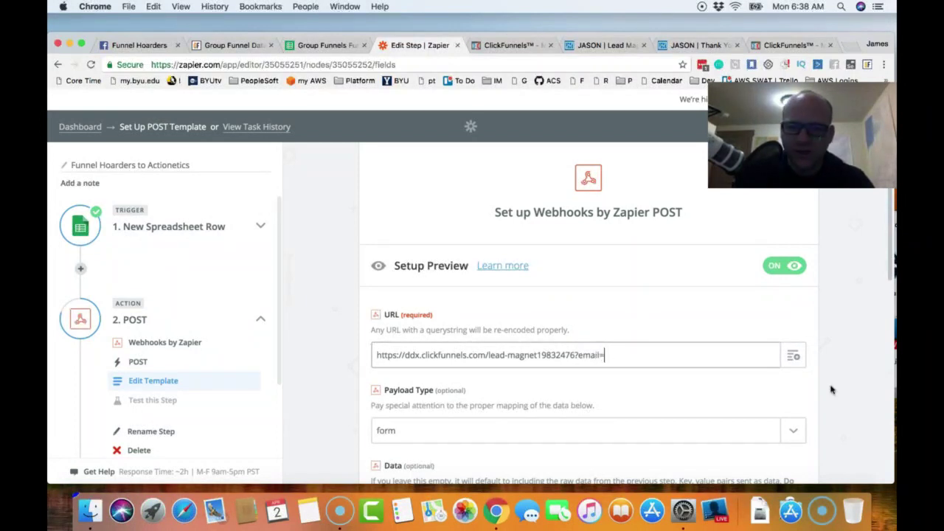
pyautogui.click(793, 357)
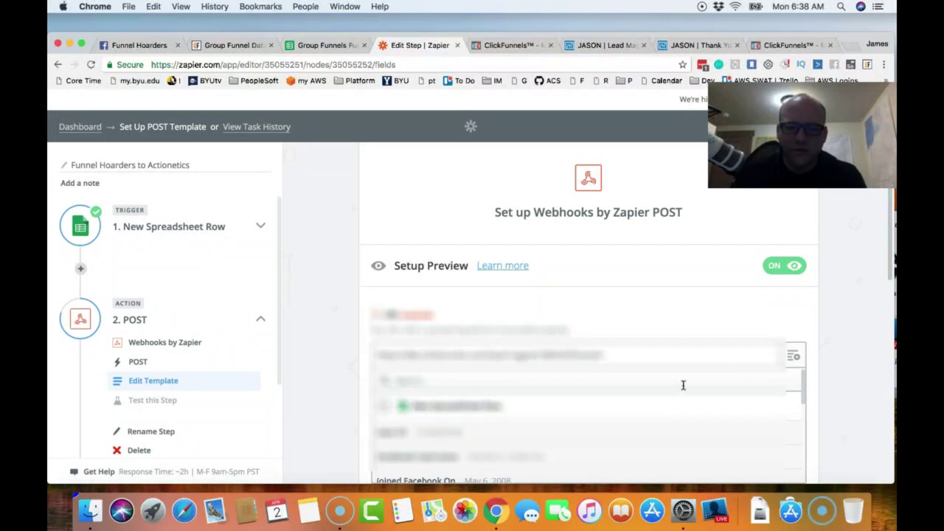
pyautogui.scroll(-5, 674, 403)
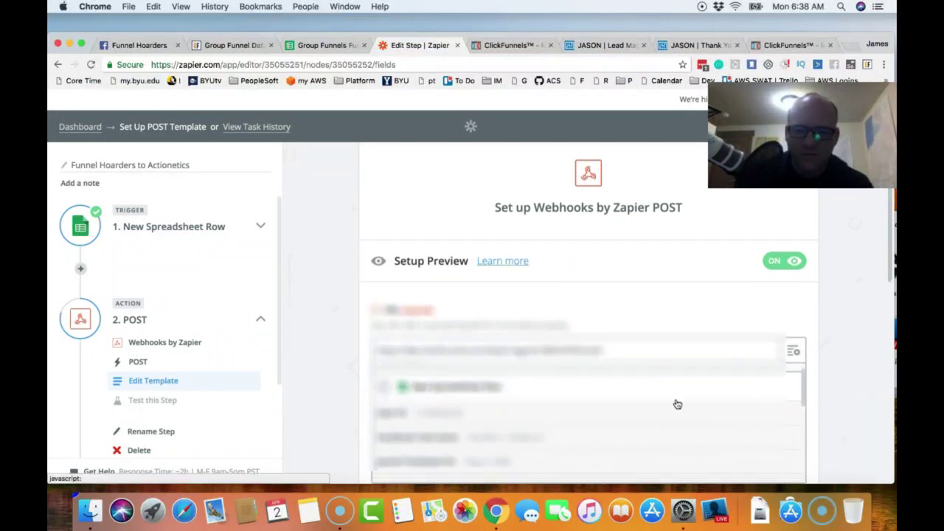
pyautogui.scroll(-3, 854, 344)
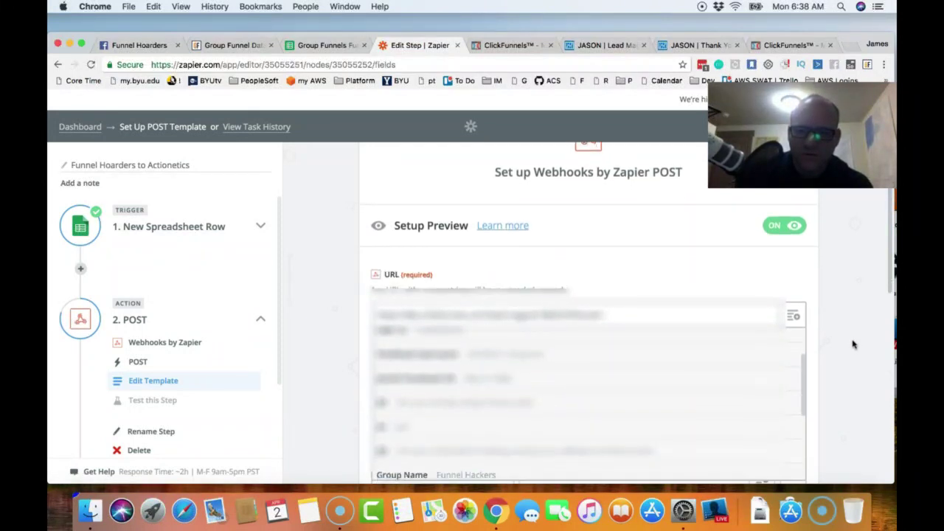
pyautogui.scroll(-4, 529, 351)
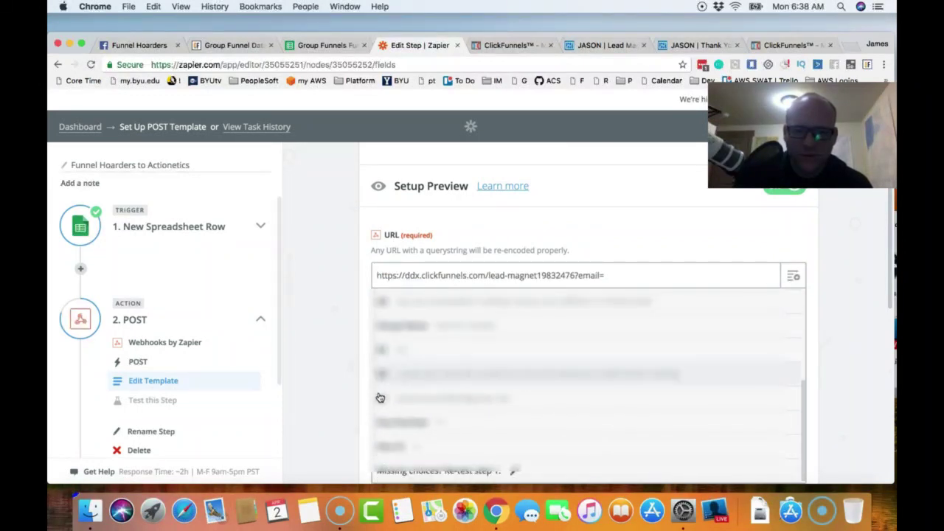
pyautogui.click(420, 404)
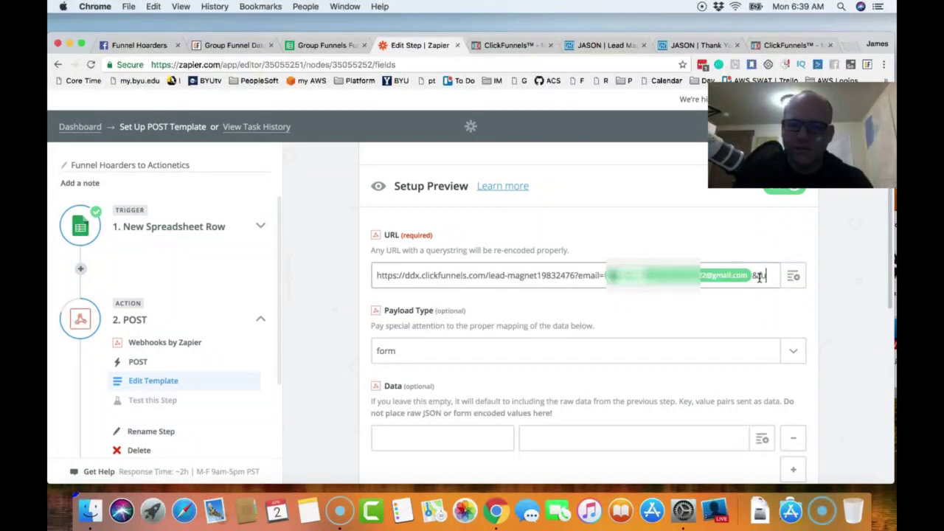
# - Append a fullname parameter to the URL, mapped to a spreadsheet row field
pyautogui.write('name')
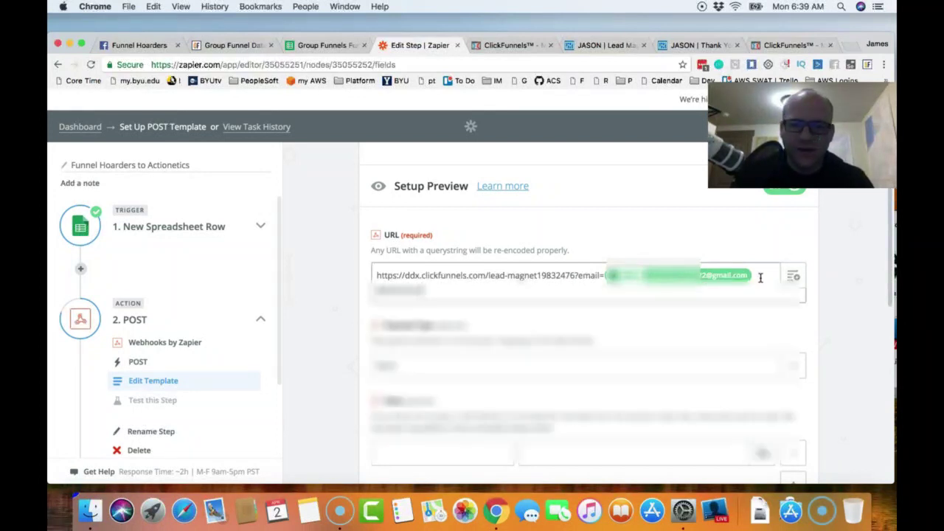
pyautogui.click(792, 276)
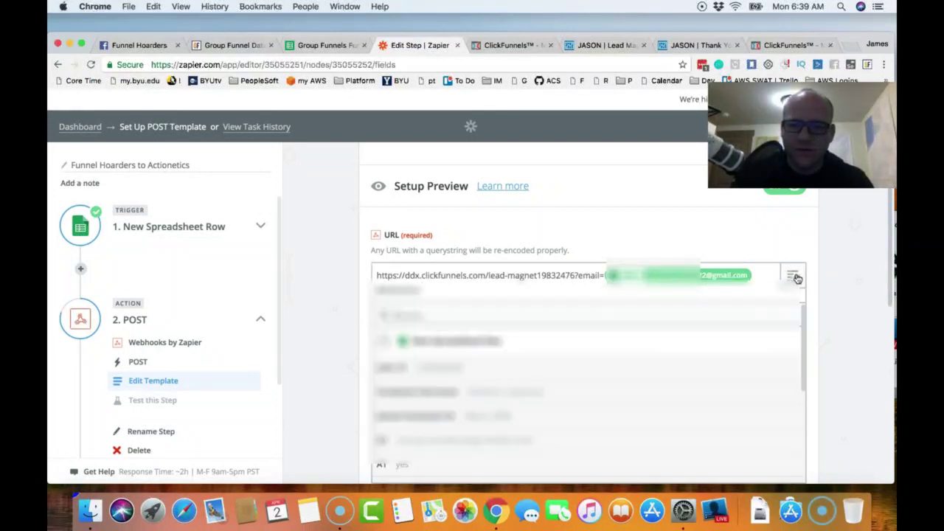
pyautogui.click(416, 396)
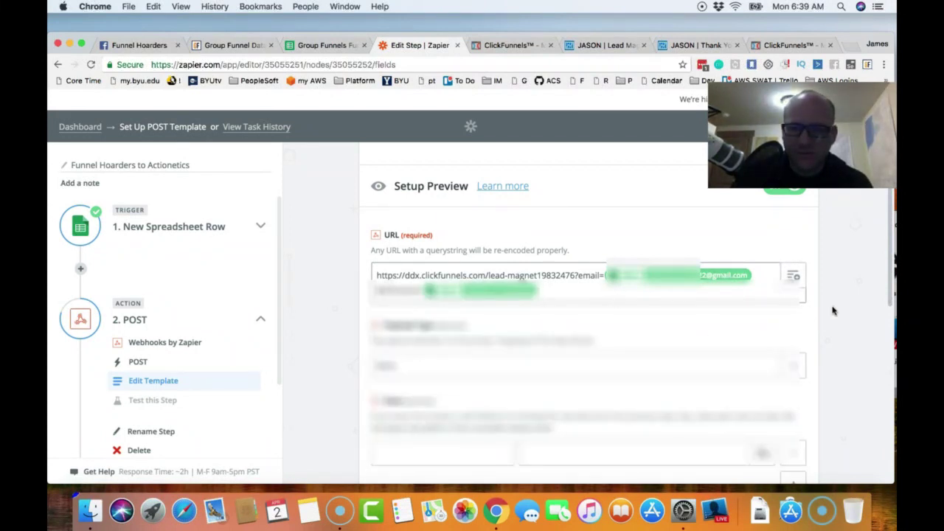
pyautogui.scroll(-2, 685, 310)
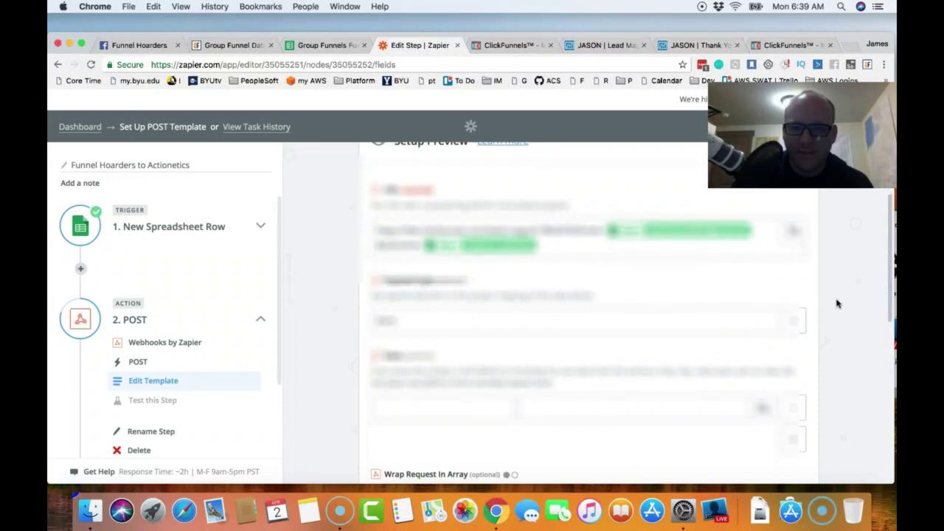
pyautogui.scroll(-2, 814, 300)
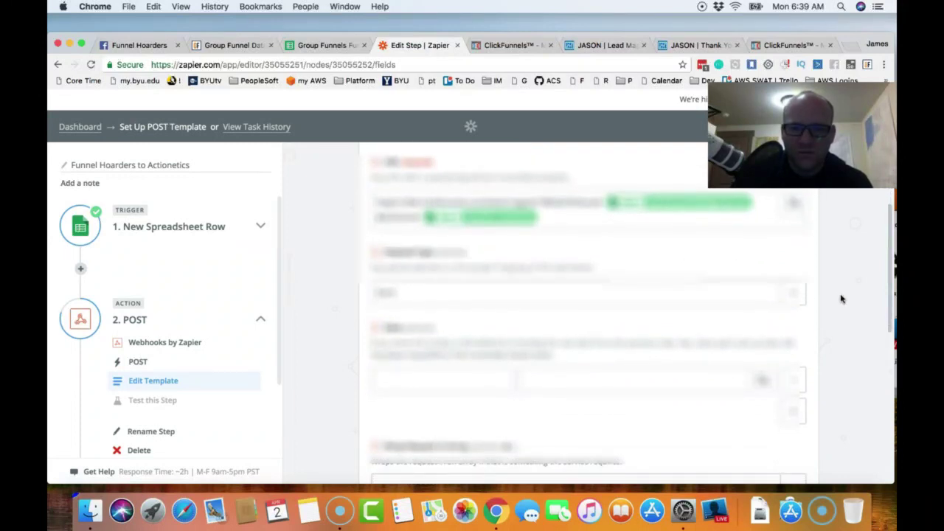
pyautogui.scroll(-8, 840, 299)
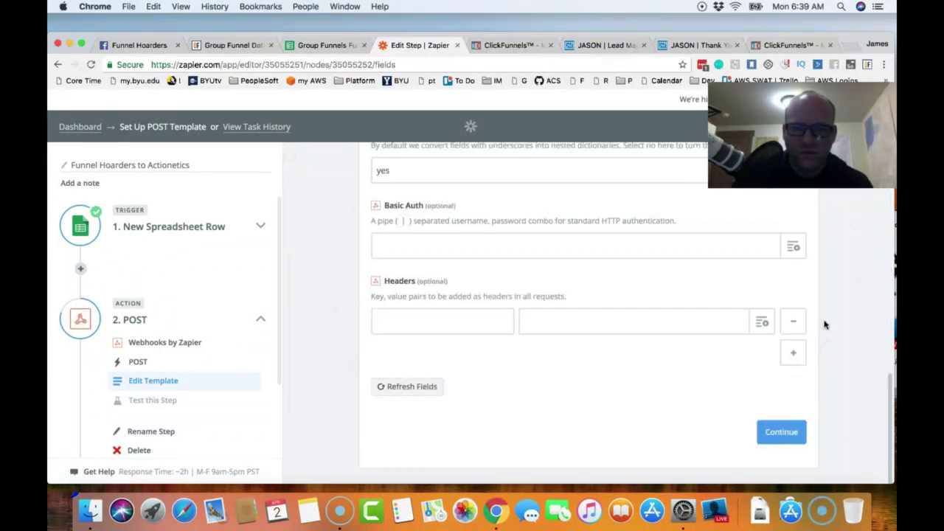
# - Save the POST template and send a test to Webhooks by Zapier, getting 'Test was successful!'
pyautogui.click(786, 433)
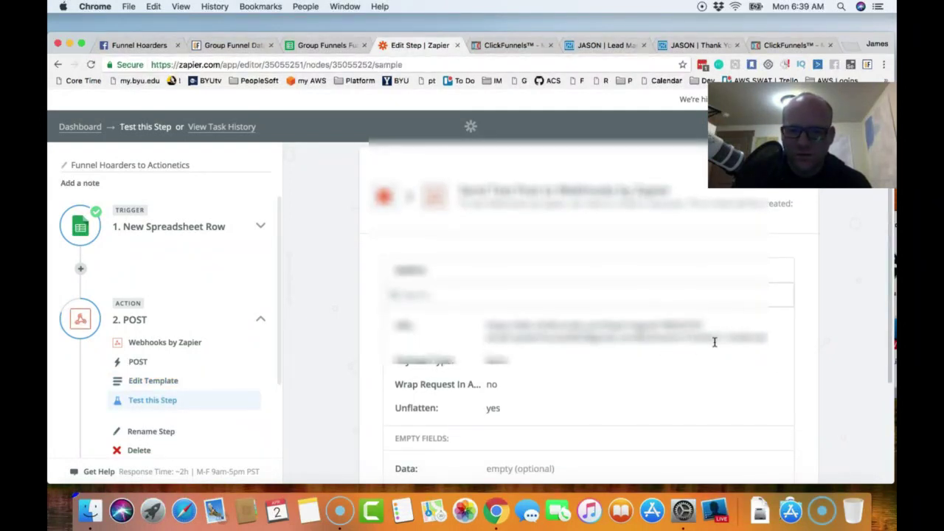
pyautogui.moveTo(715, 338); pyautogui.dragTo(755, 336)
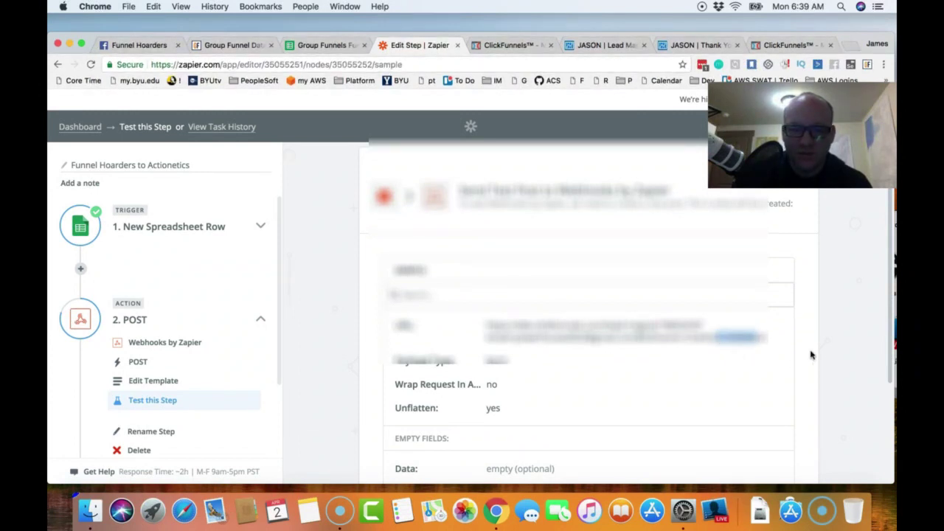
pyautogui.click(840, 343)
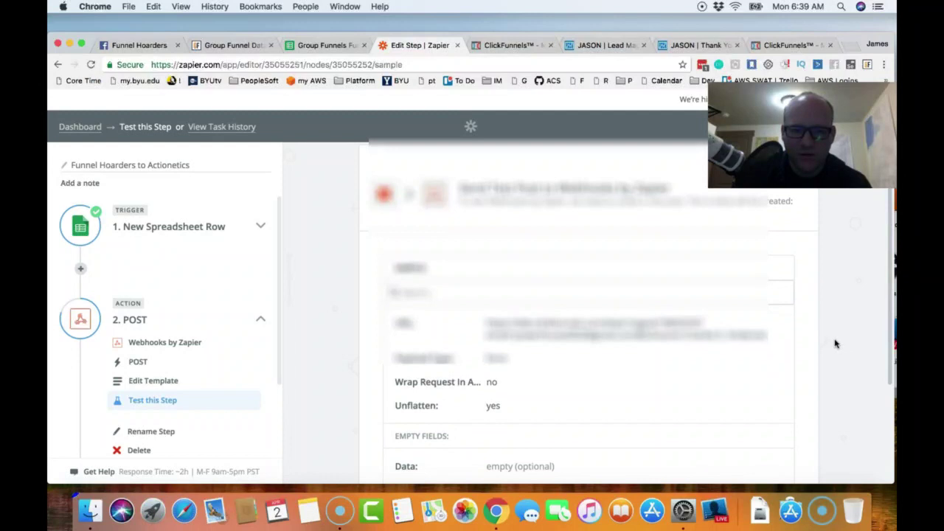
pyautogui.scroll(-5, 819, 340)
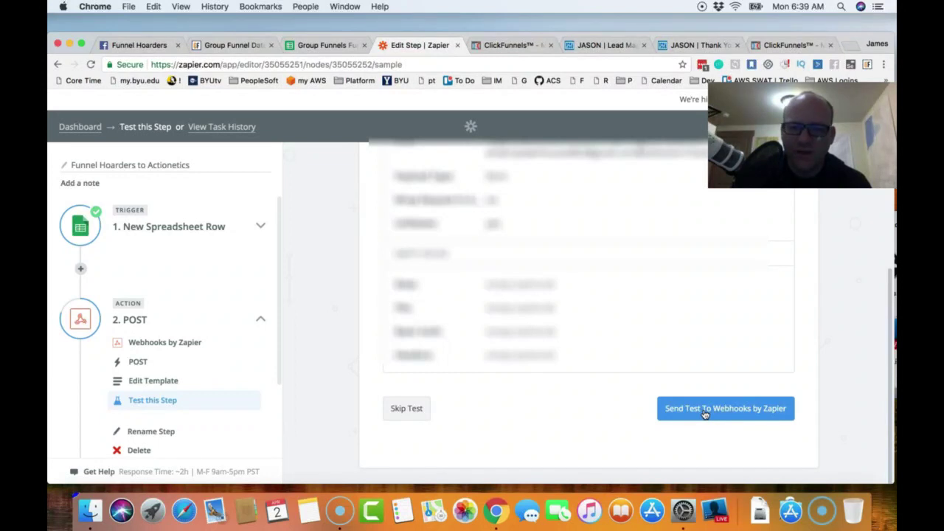
pyautogui.click(705, 414)
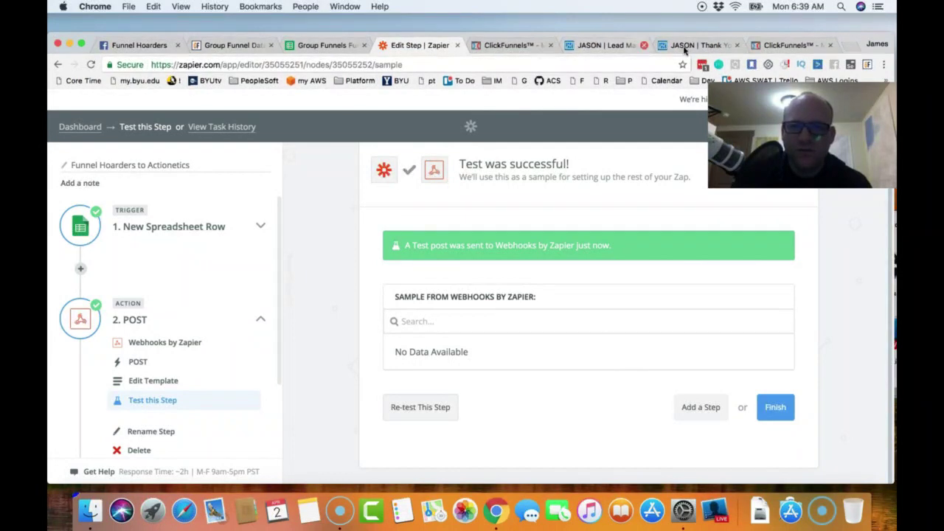
# - Reload the ClickFunnels Funnel Hoarders Group Members list to confirm the contact's name was updated
pyautogui.click(788, 45)
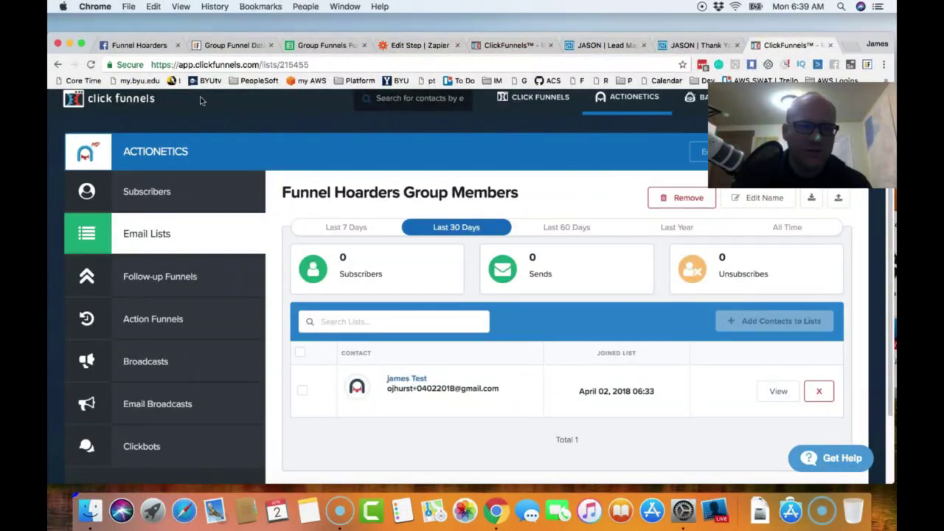
pyautogui.click(91, 65)
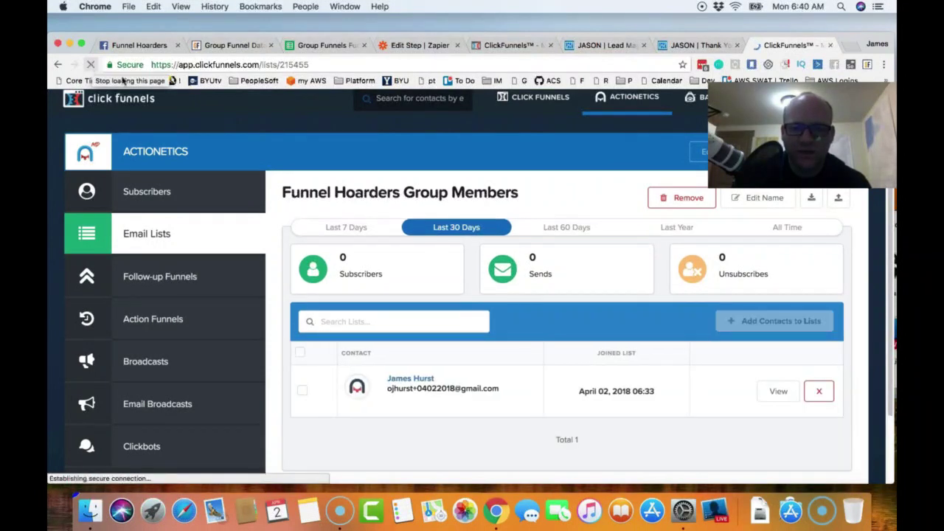
pyautogui.scroll(-1, 543, 243)
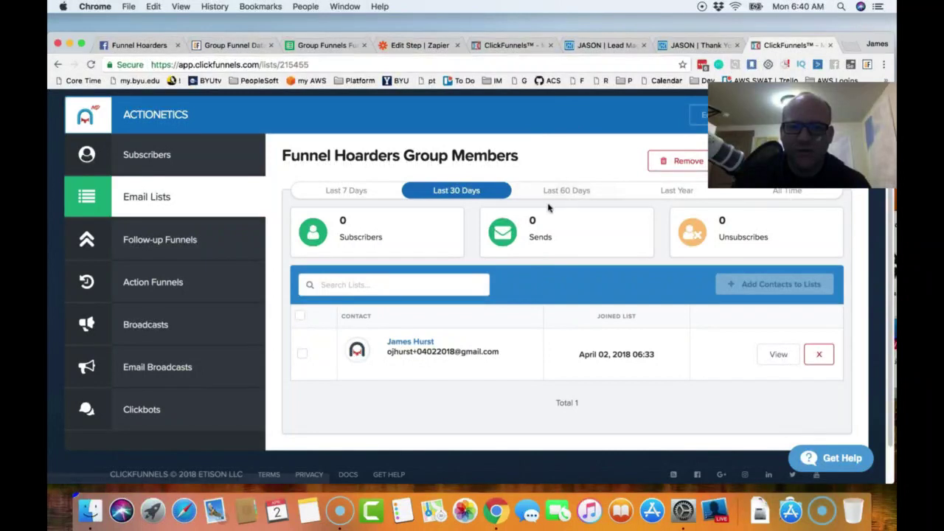
pyautogui.click(435, 49)
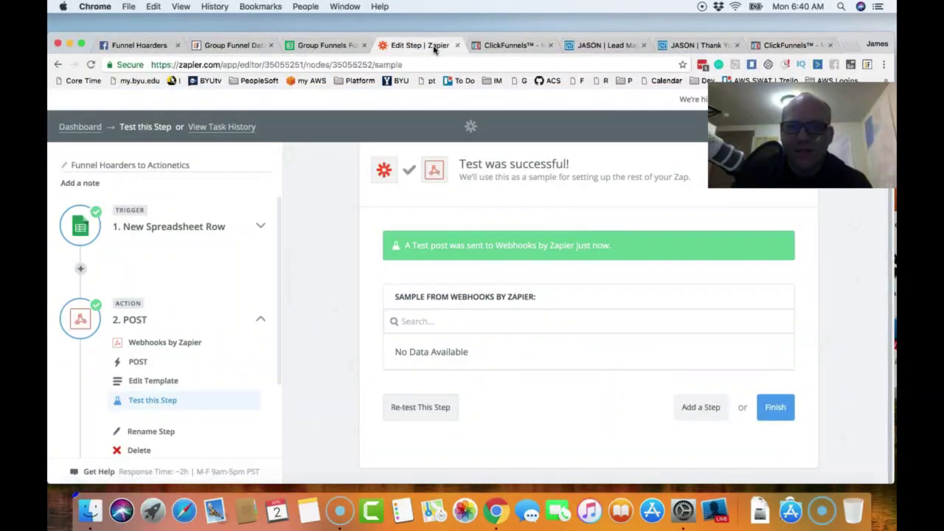
# - Finish the Funnel Hoarders to Actionetics zap and switch it ON
pyautogui.click(775, 411)
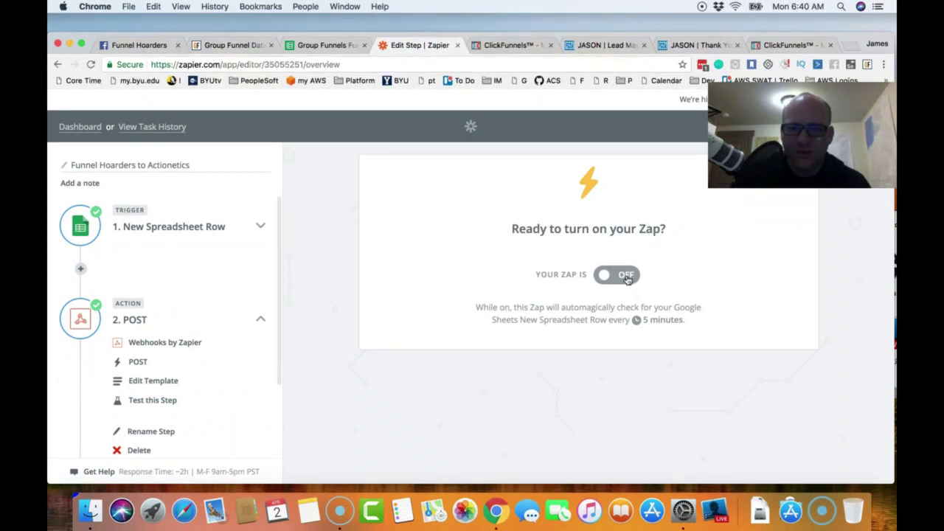
pyautogui.click(627, 277)
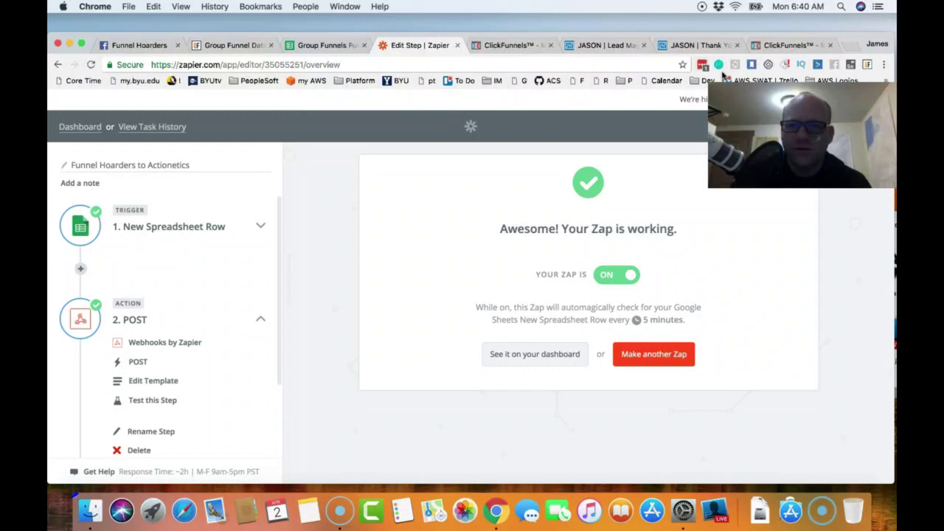
pyautogui.click(788, 46)
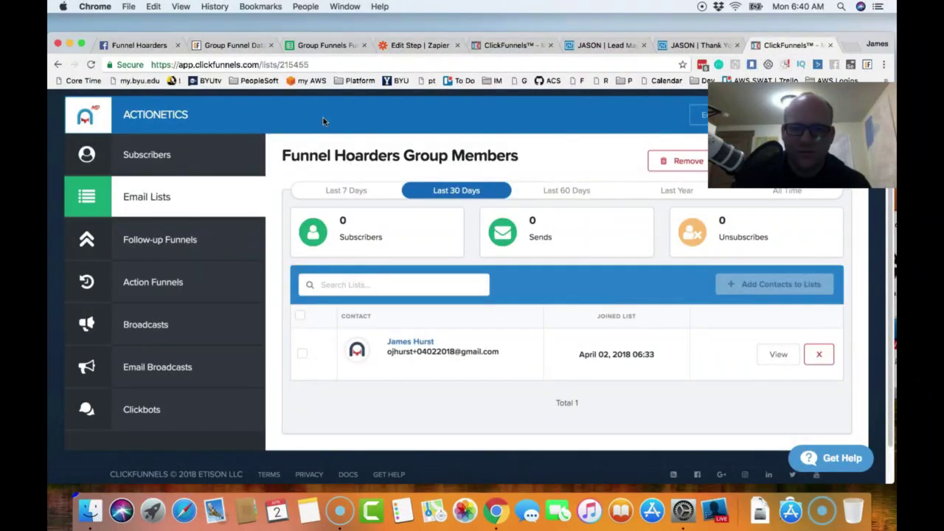
# - Reload the group members list and open the new Unknown Name contact's profile
pyautogui.click(91, 65)
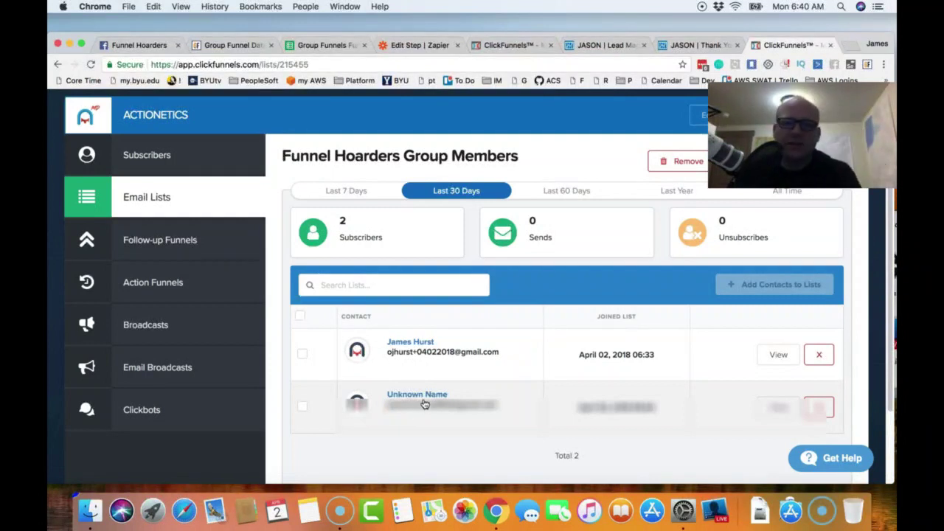
pyautogui.click(425, 398)
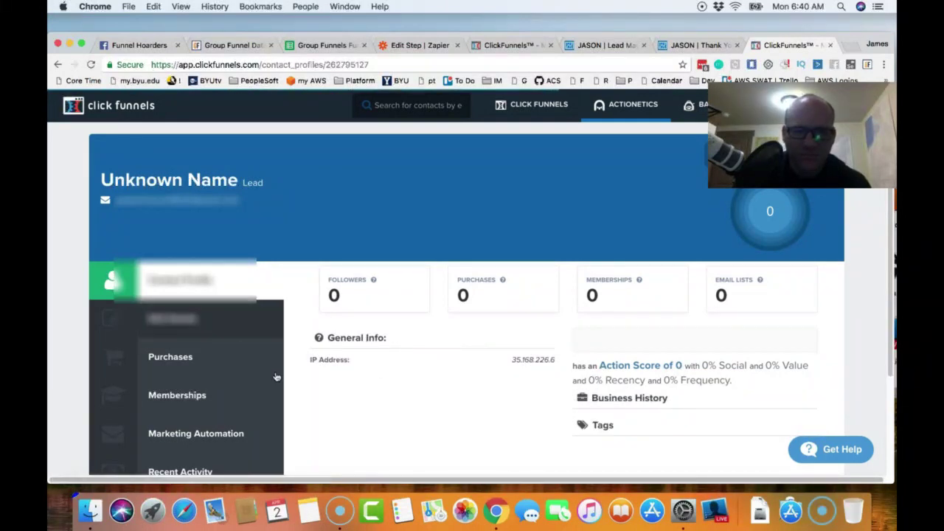
pyautogui.scroll(-3, 346, 369)
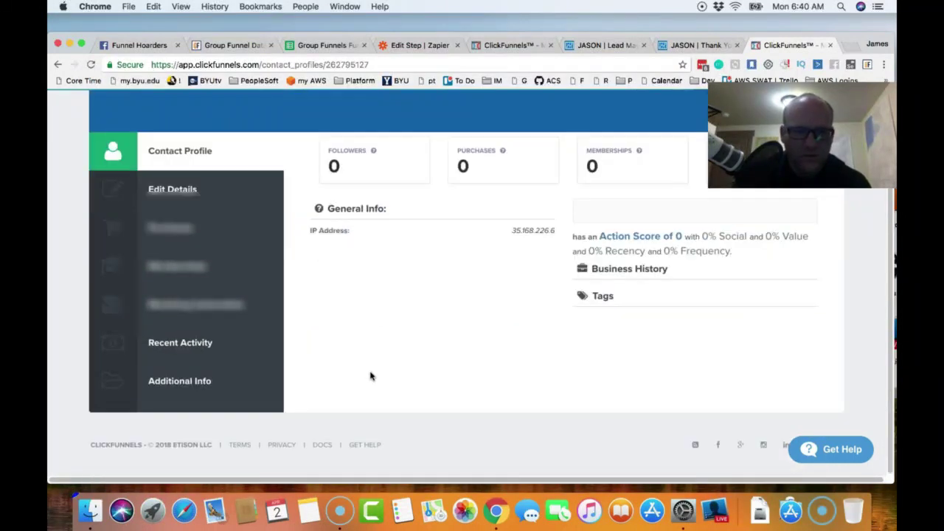
pyautogui.scroll(3, 371, 376)
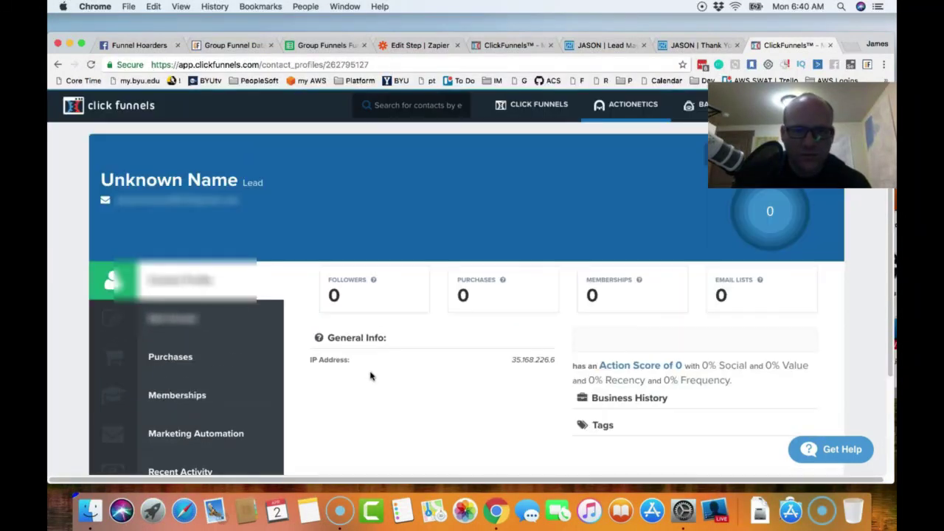
pyautogui.click(333, 48)
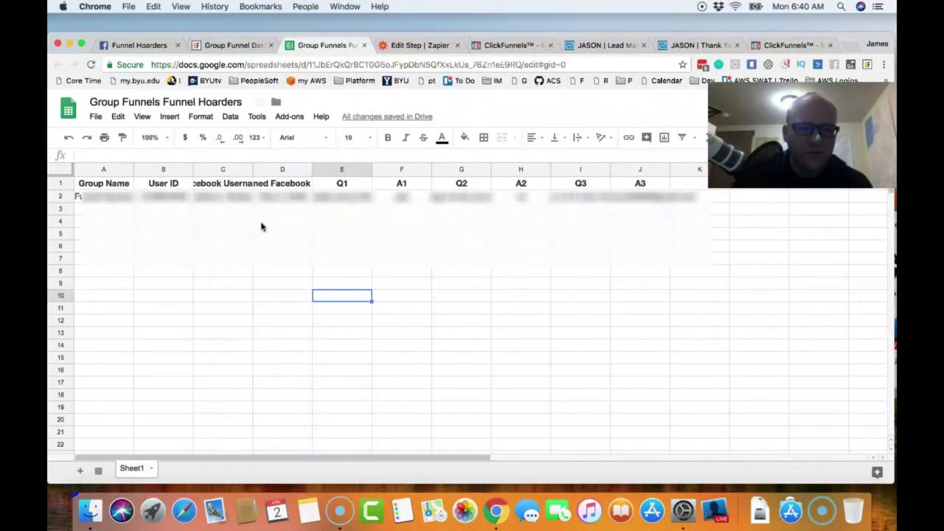
# - Widen column C in the Google Sheet so the full 'Facebook Username' header shows
pyautogui.click(231, 171)
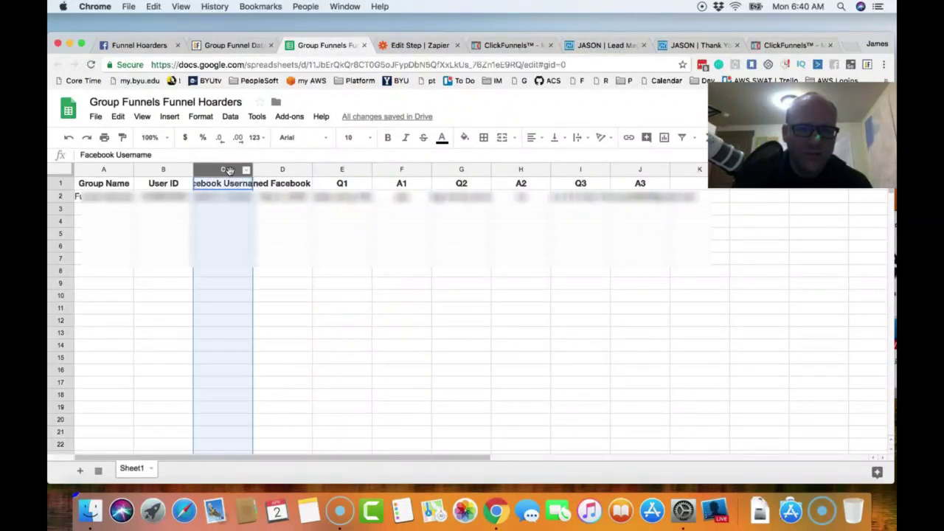
pyautogui.moveTo(253, 174); pyautogui.dragTo(327, 175)
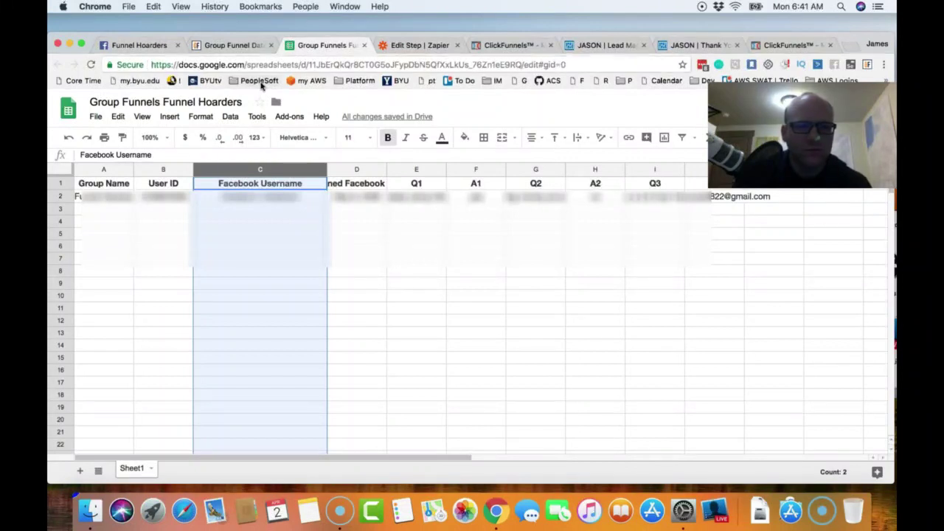
pyautogui.click(254, 47)
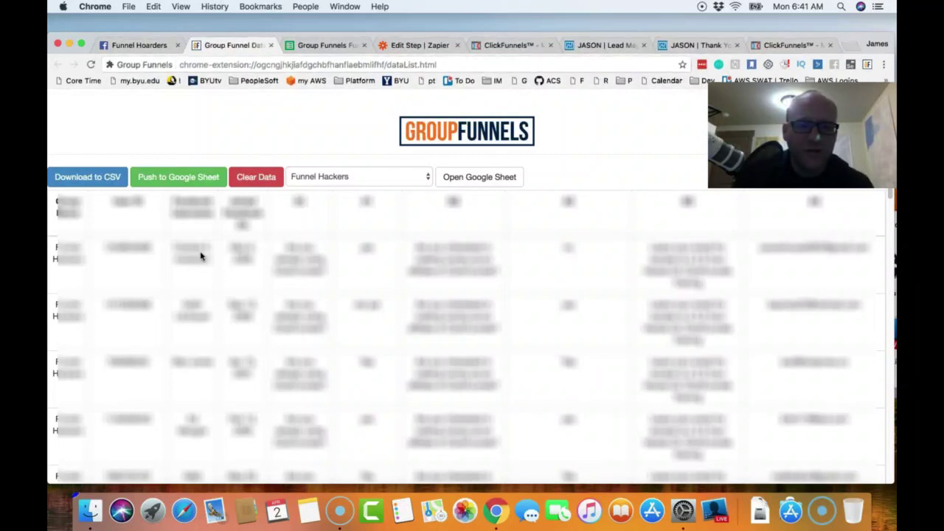
pyautogui.click(342, 49)
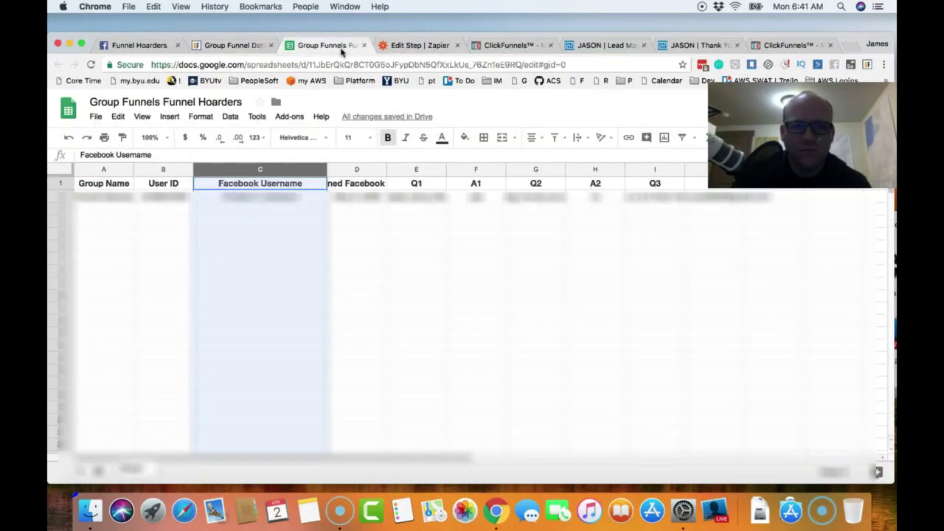
pyautogui.click(422, 46)
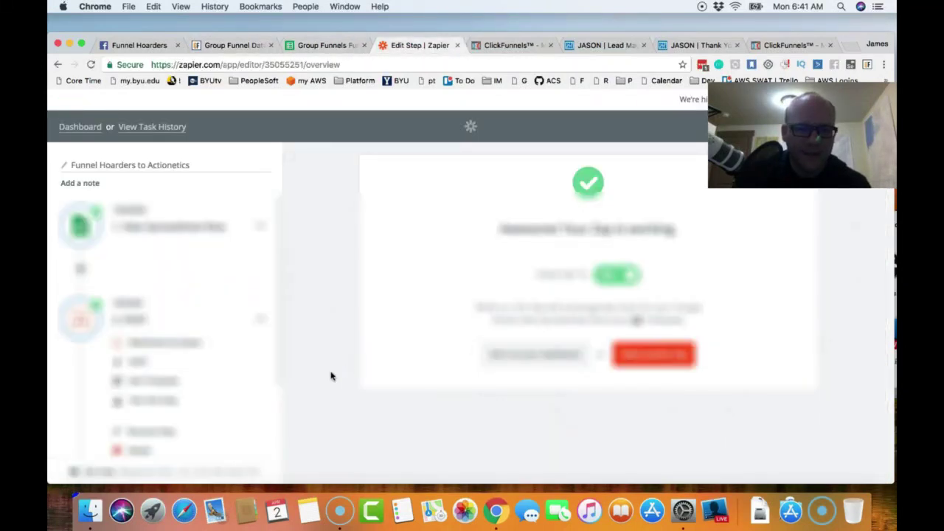
# - Edit the POST URL so '&' precedes name= instead of '&full', and save the template
pyautogui.click(153, 379)
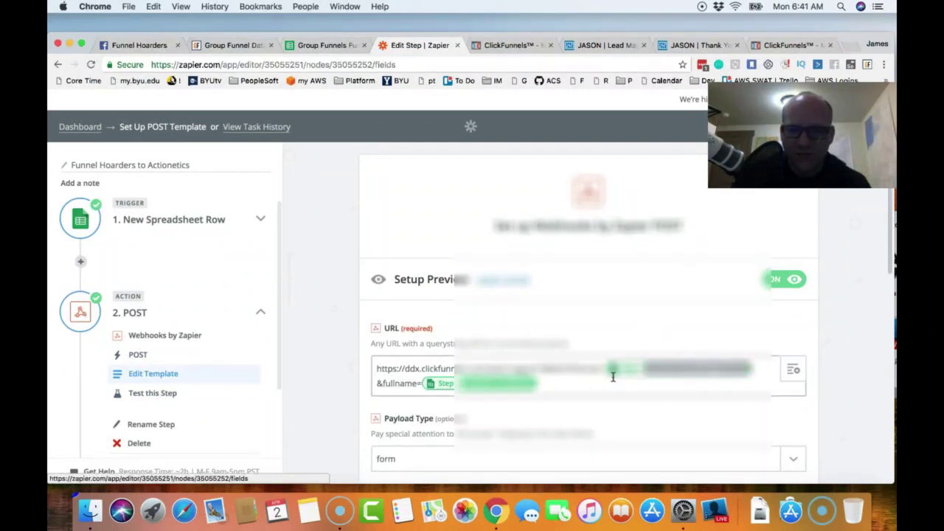
pyautogui.click(396, 383)
pyautogui.press('BackSpace')
pyautogui.press('BackSpace')
pyautogui.press('BackSpace')
pyautogui.press('BackSpace')
pyautogui.press('BackSpace')
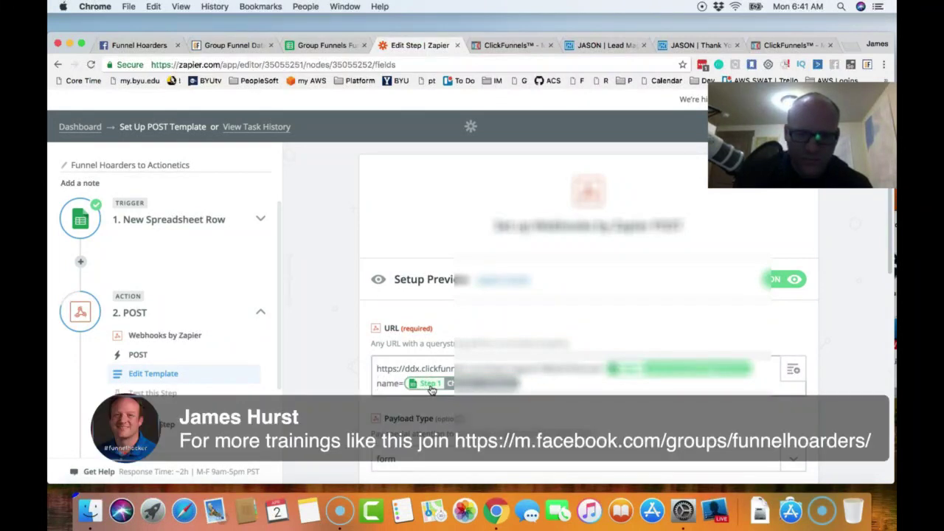
pyautogui.write('&')
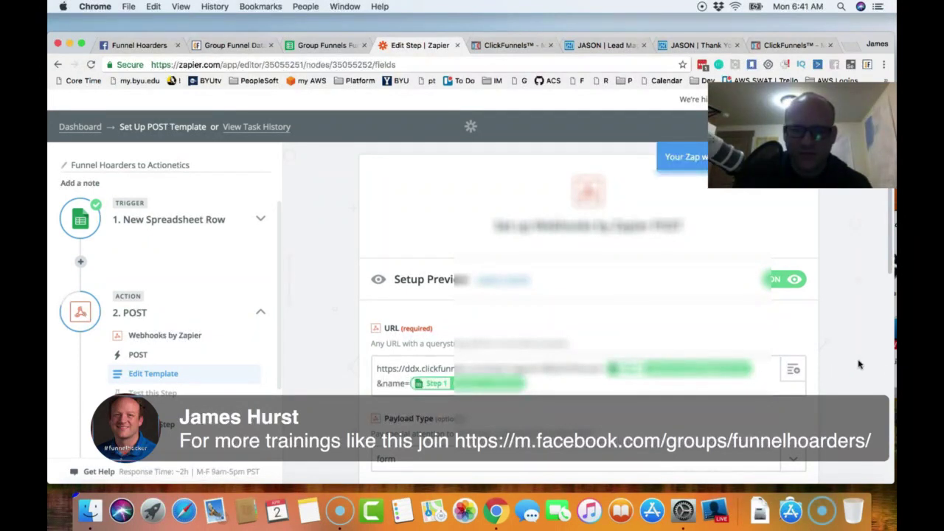
pyautogui.scroll(-10, 858, 365)
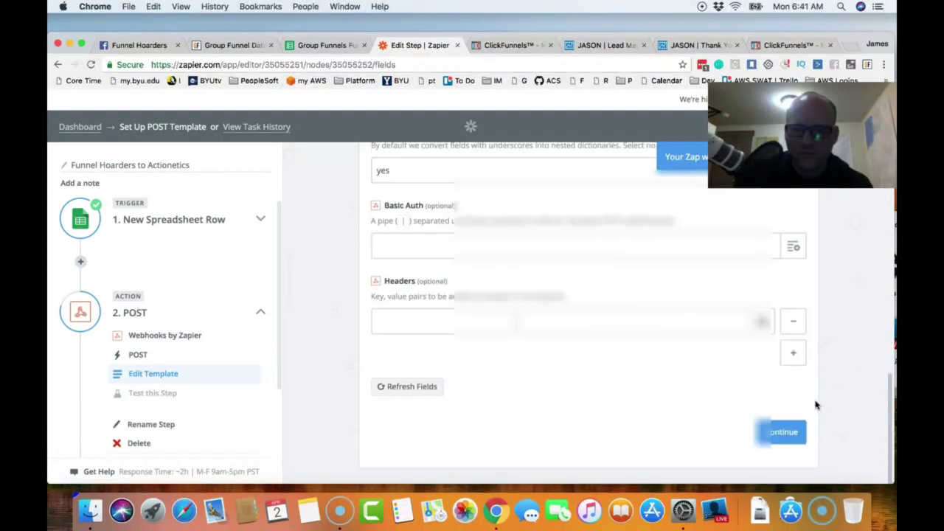
pyautogui.click(791, 433)
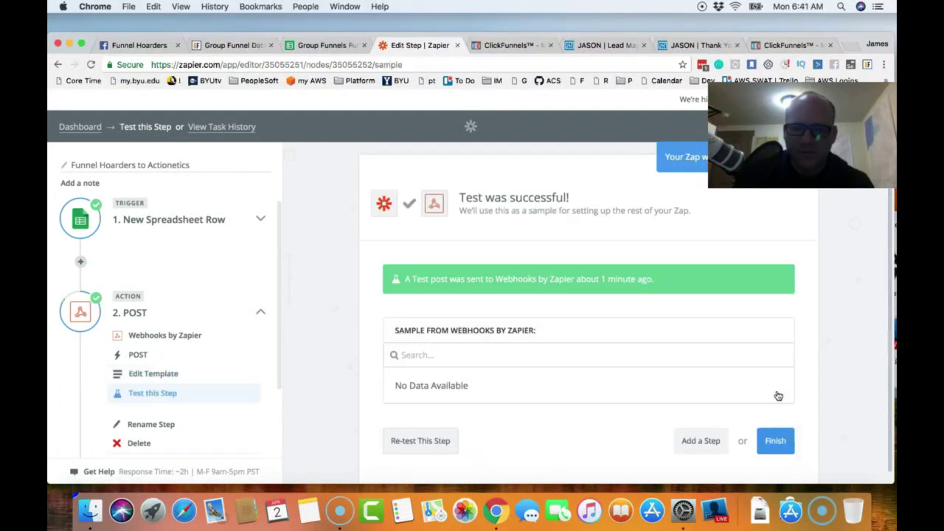
# - Check the POST webhook test succeeded, then go to the ClickFunnels contact profile
pyautogui.scroll(-1, 788, 300)
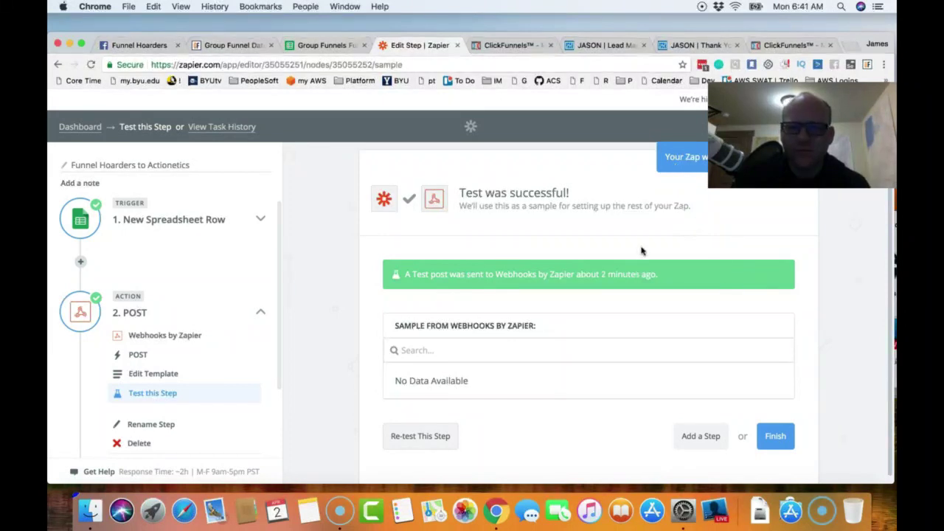
pyautogui.click(787, 45)
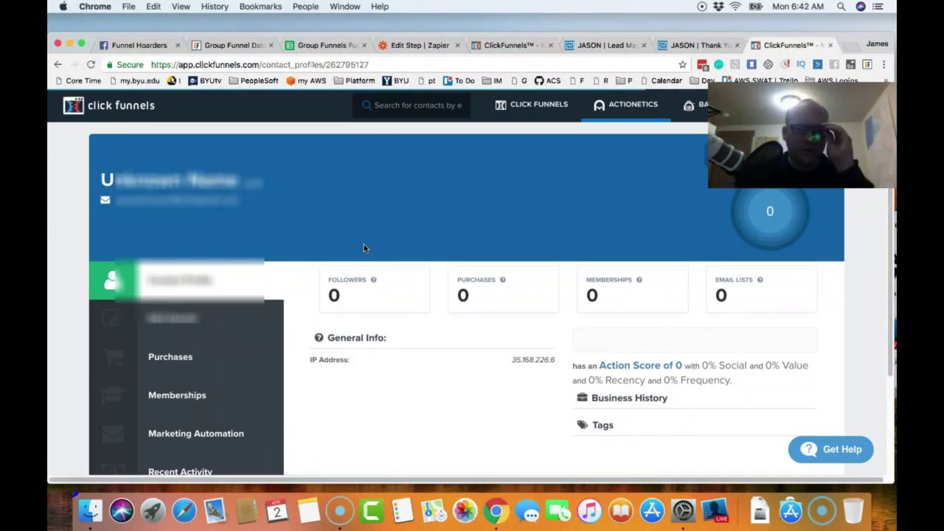
# - Go back to the Funnel Hoarders Group Members list and reload it for new subscribers
pyautogui.scroll(-3, 371, 312)
pyautogui.scroll(3, 392, 321)
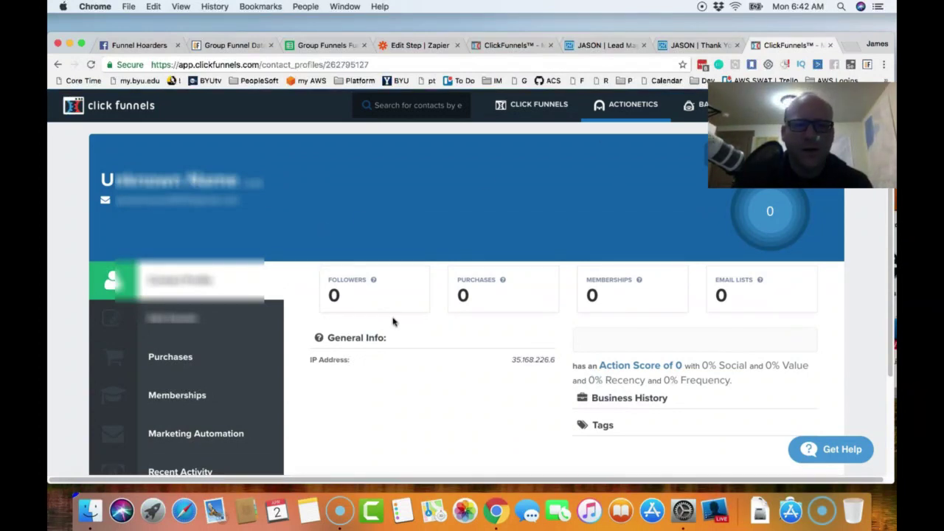
pyautogui.click(58, 66)
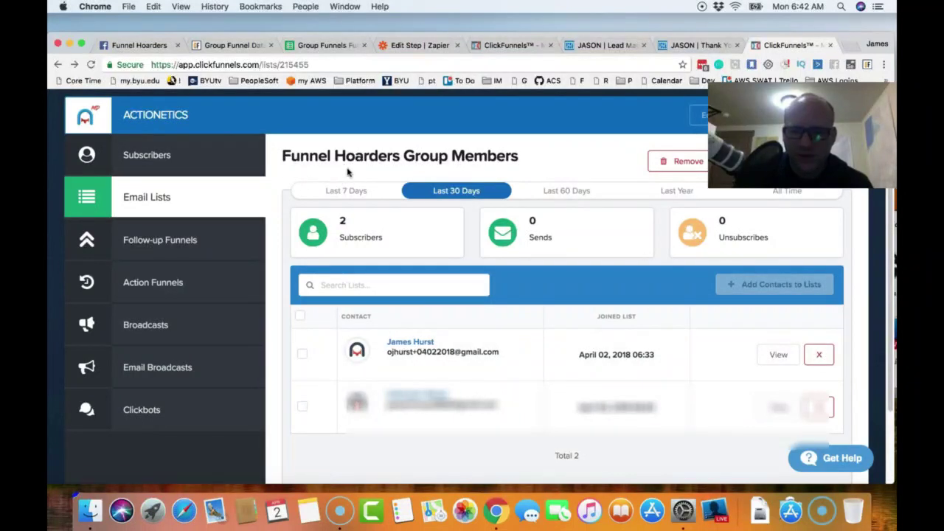
pyautogui.click(92, 65)
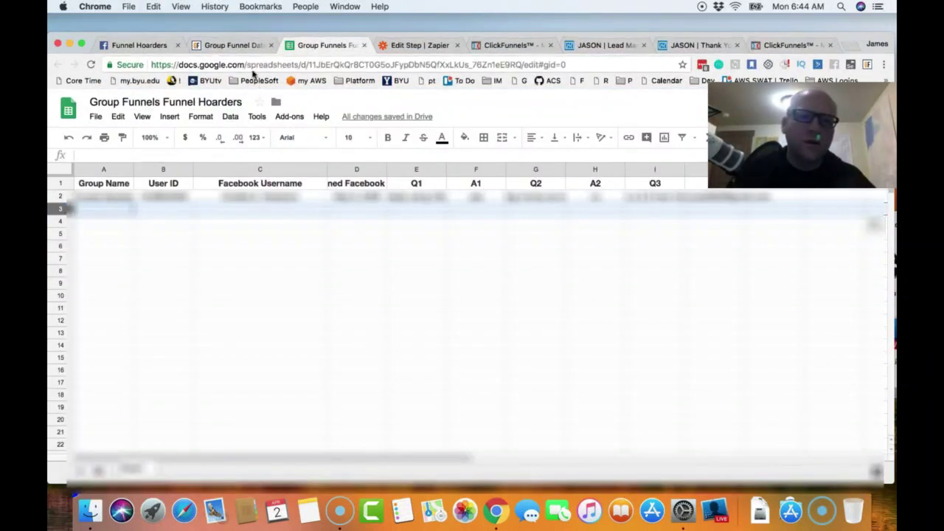
# - Select the first two member rows in the Group Funnels data table
pyautogui.click(246, 46)
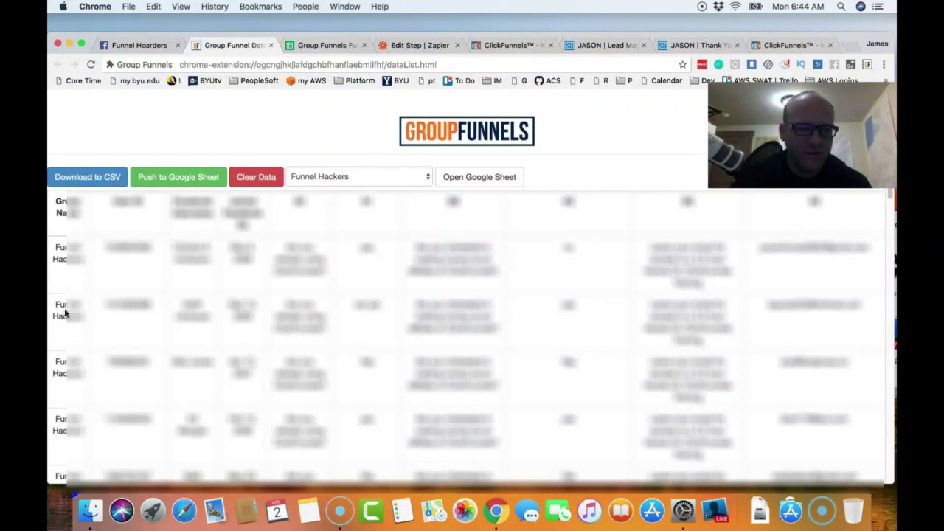
pyautogui.moveTo(57, 306); pyautogui.dragTo(809, 335)
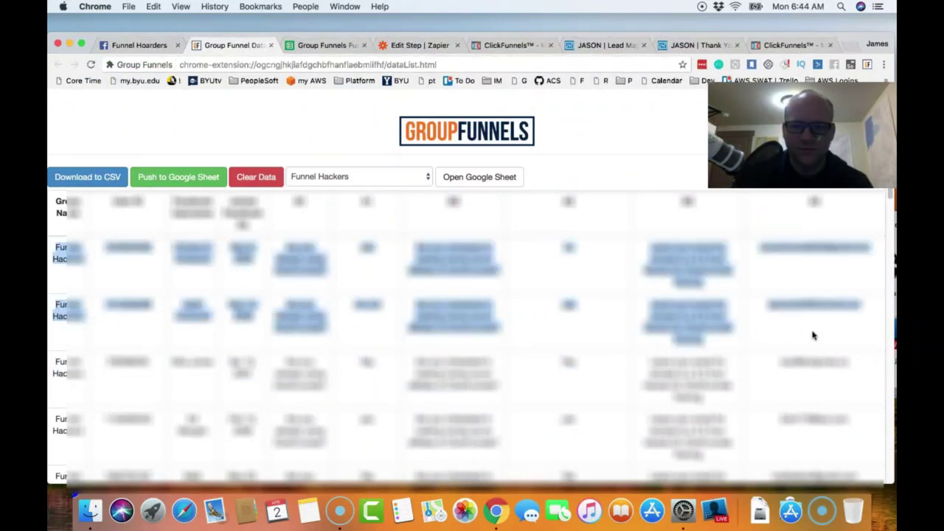
pyautogui.click(813, 336)
pyautogui.doubleClick(812, 335)
pyautogui.click(813, 336)
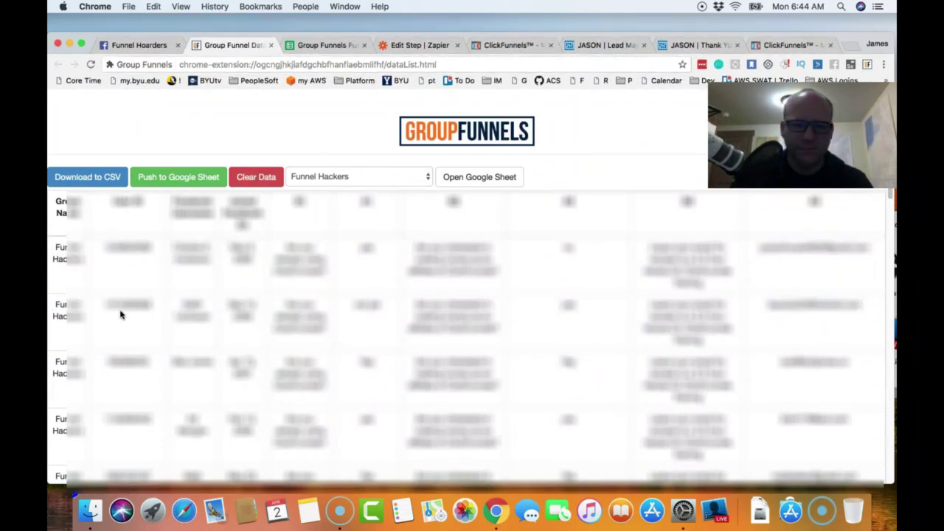
pyautogui.moveTo(57, 299); pyautogui.dragTo(821, 343)
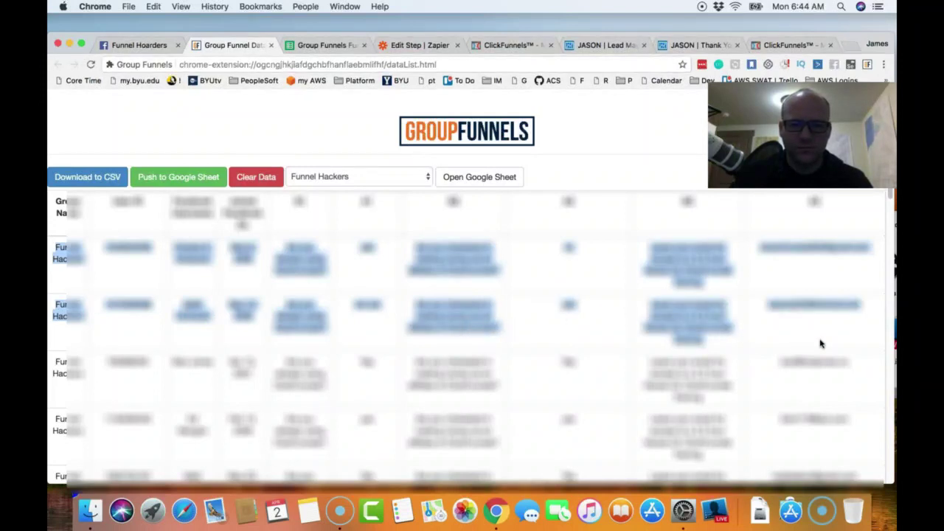
# - Paste the two member rows into row 3 of the Funnel Hoarders sheet
pyautogui.click(303, 47)
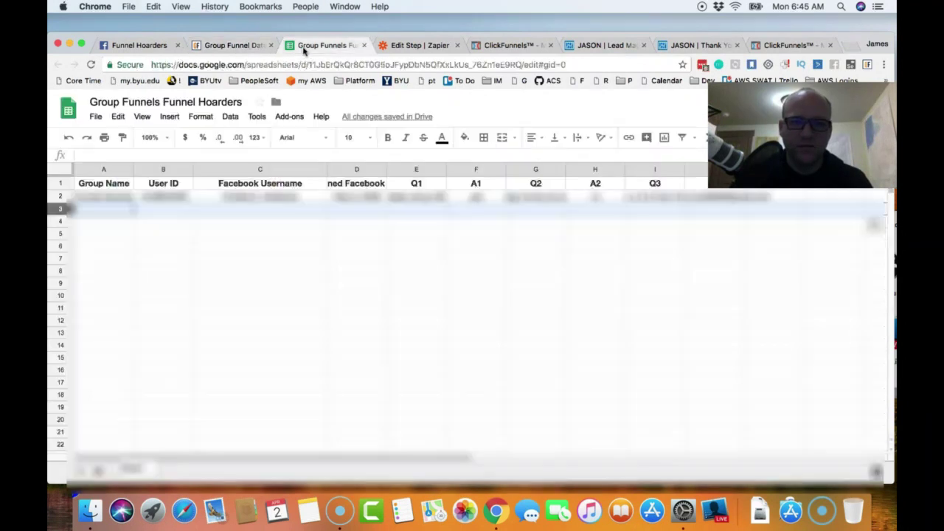
pyautogui.click(64, 209)
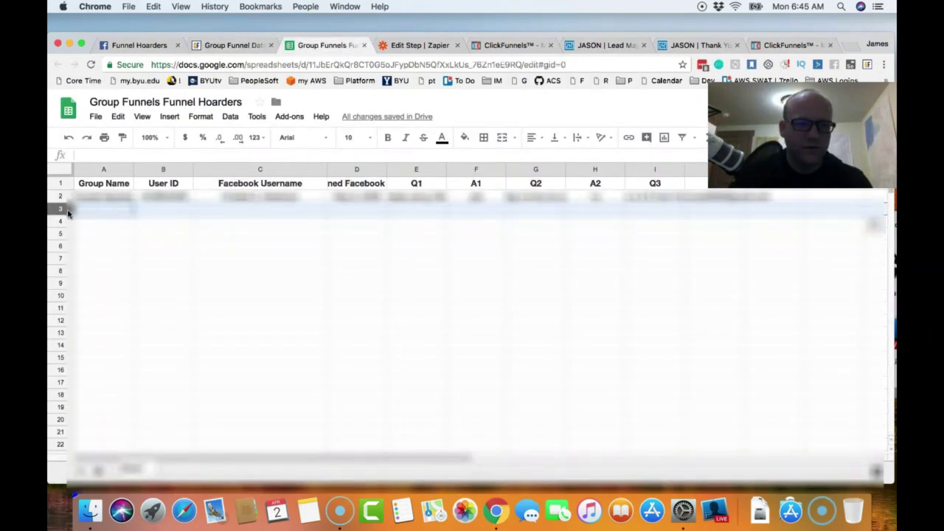
pyautogui.hotkey('ctrl', 'v')
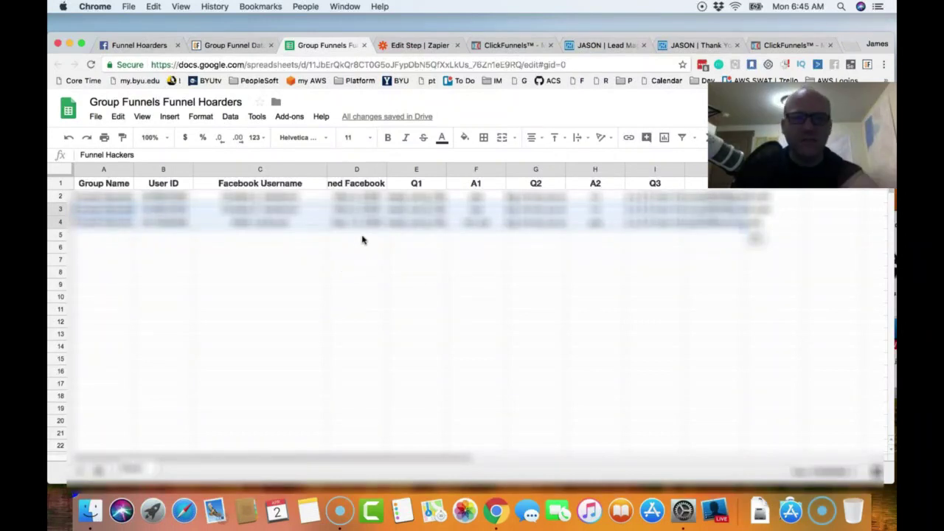
pyautogui.click(417, 48)
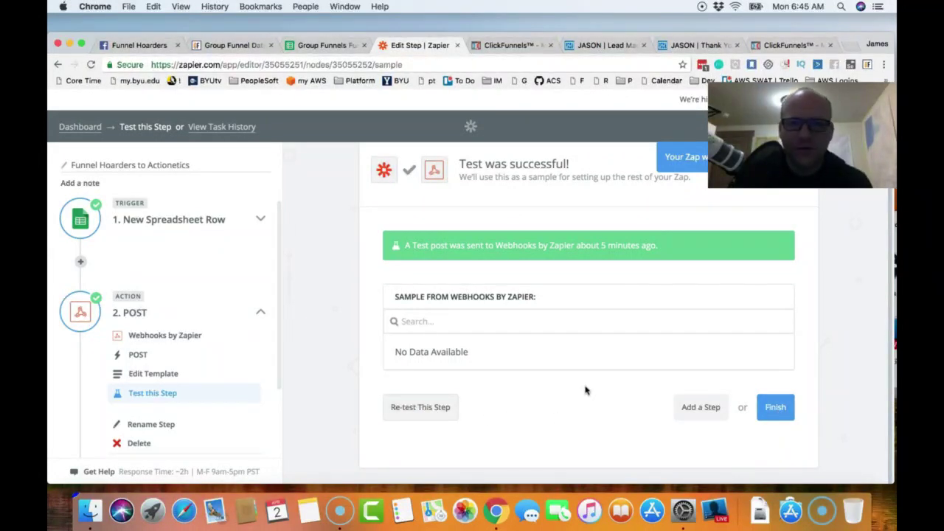
# - Turn the Funnel Hoarders to Actionetics zap ON and view its empty Task History from the dashboard
pyautogui.click(776, 410)
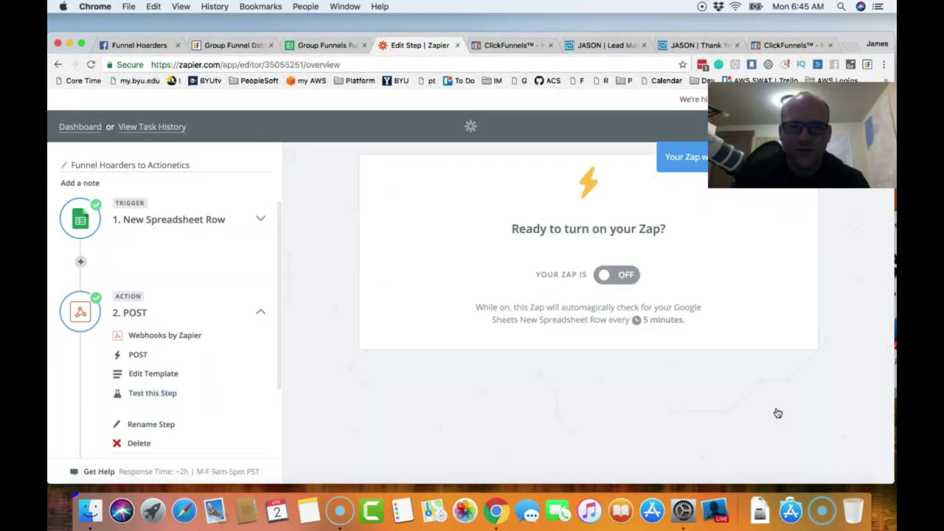
pyautogui.click(627, 279)
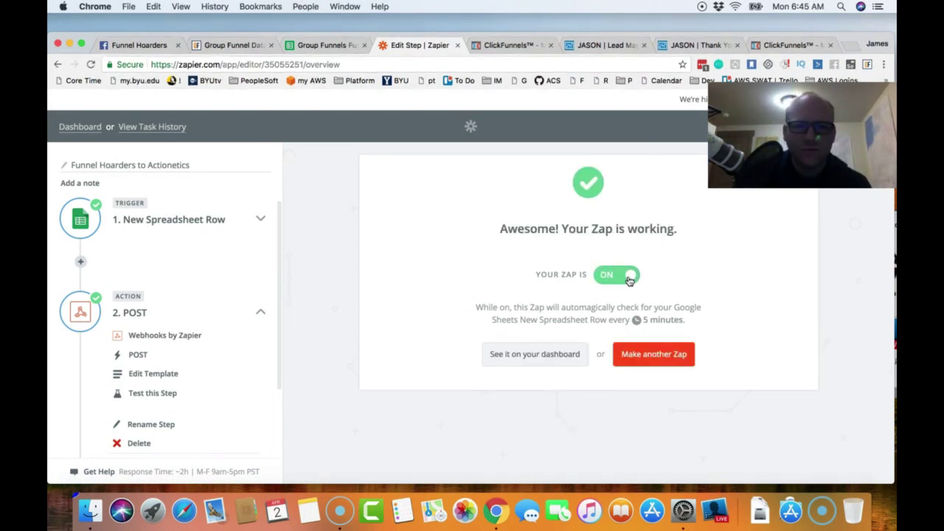
pyautogui.click(525, 355)
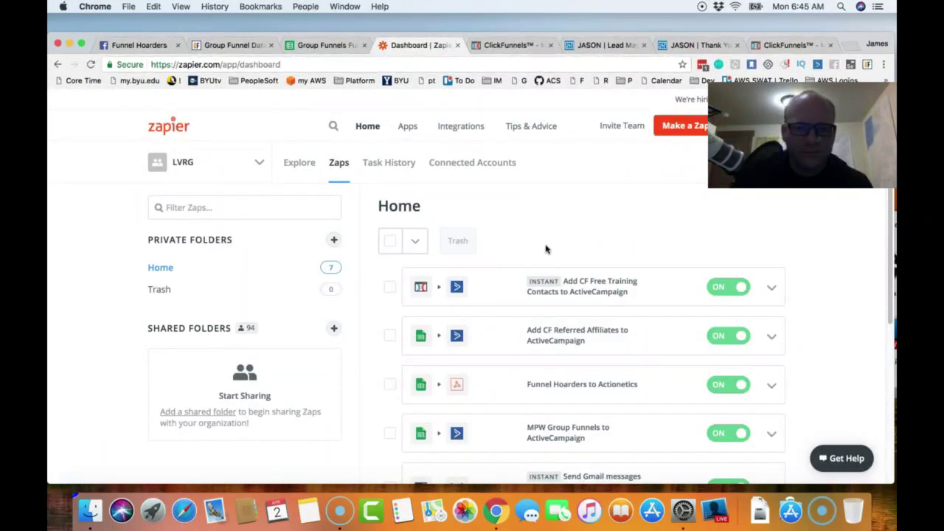
pyautogui.scroll(-1, 553, 248)
pyautogui.scroll(-1, 554, 249)
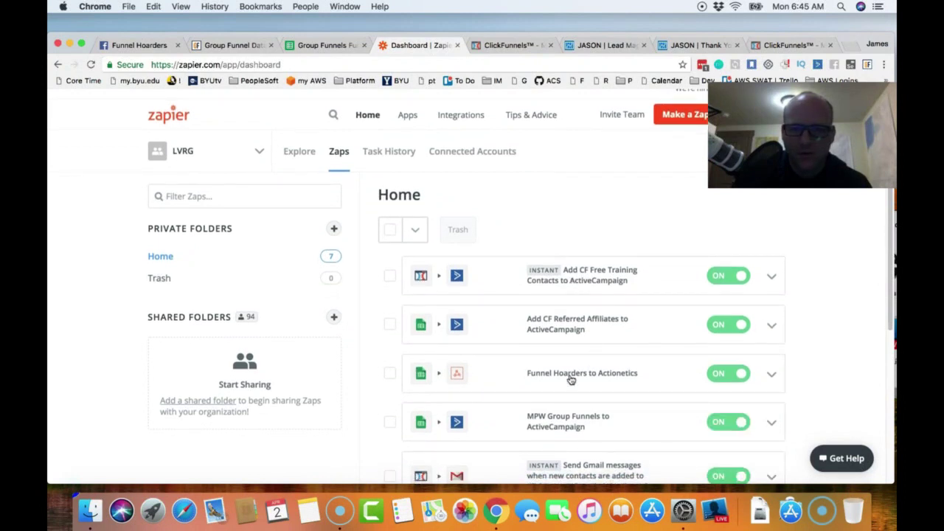
pyautogui.click(772, 376)
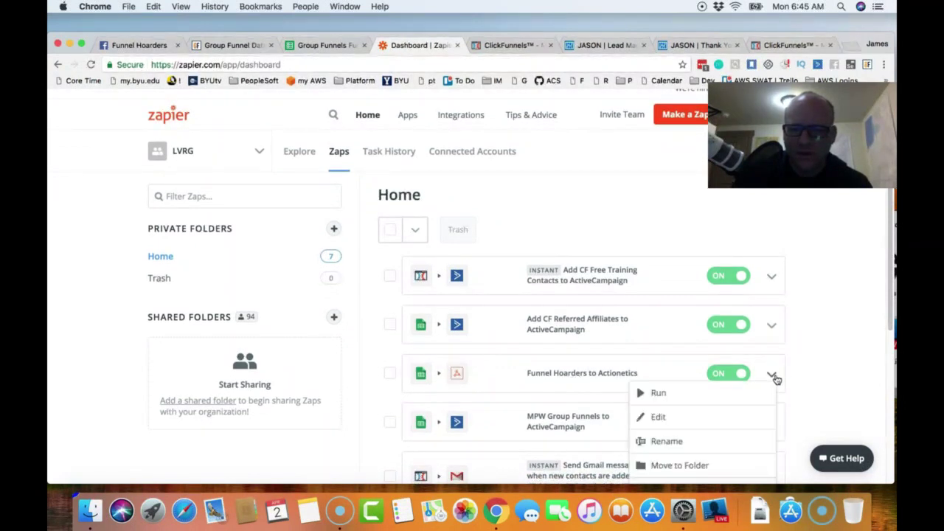
pyautogui.scroll(-3, 745, 403)
pyautogui.click(680, 446)
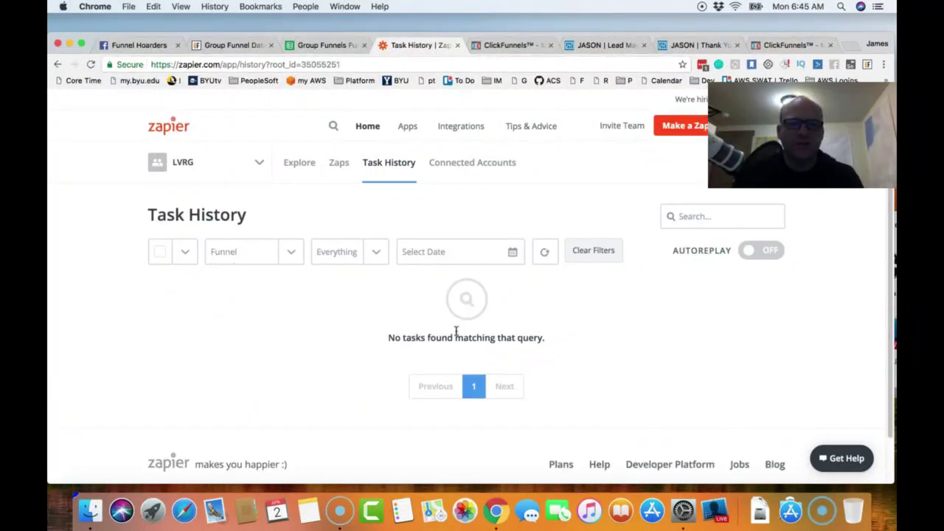
# - Copy row 4 of the Funnel Hoarders spreadsheet
pyautogui.click(324, 45)
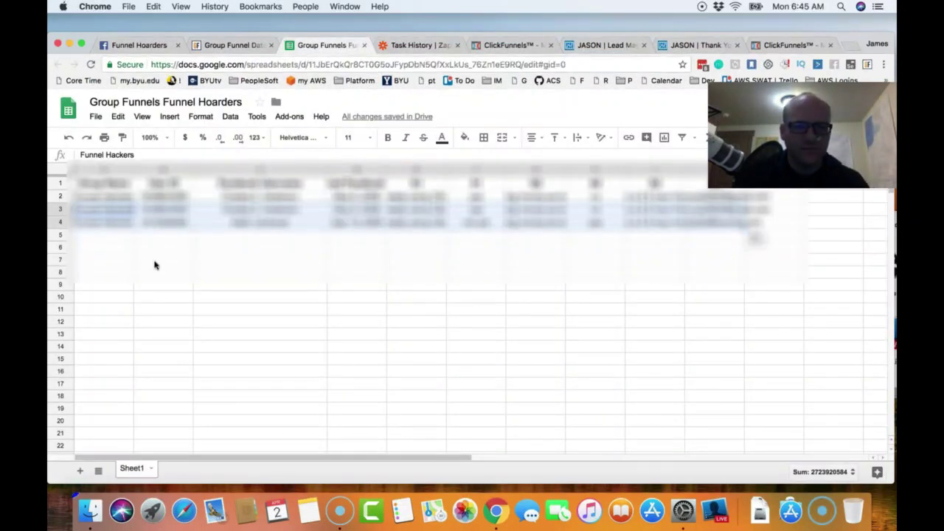
pyautogui.click(155, 264)
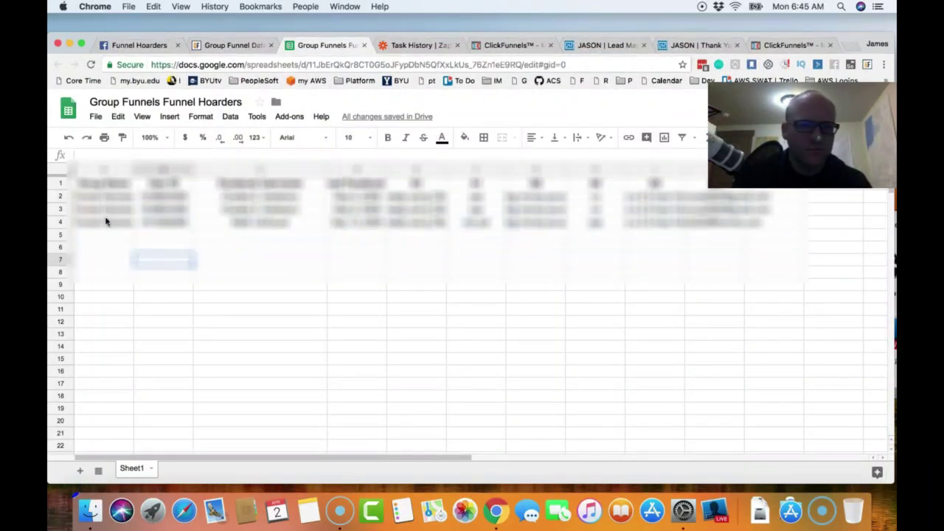
pyautogui.click(64, 221)
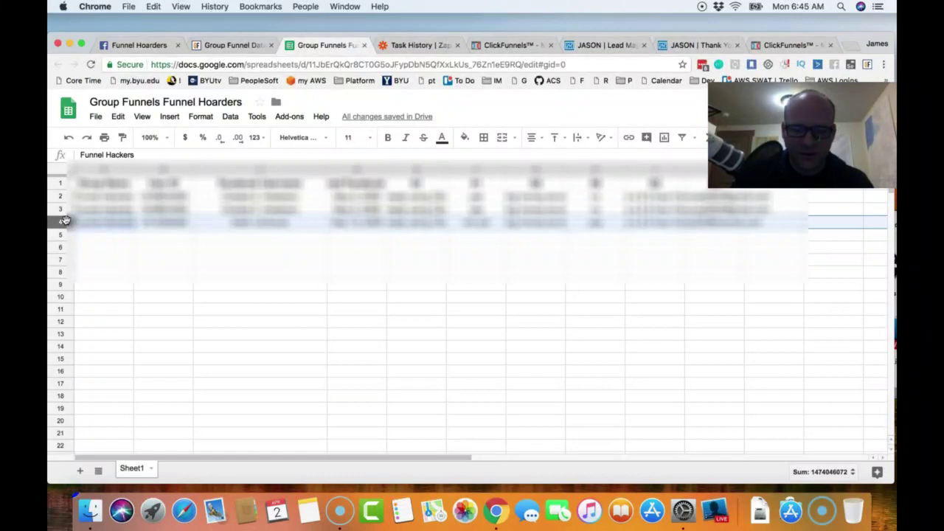
pyautogui.press('super+c')
# - Clear the contents of rows 3 and 4
pyautogui.click(63, 209)
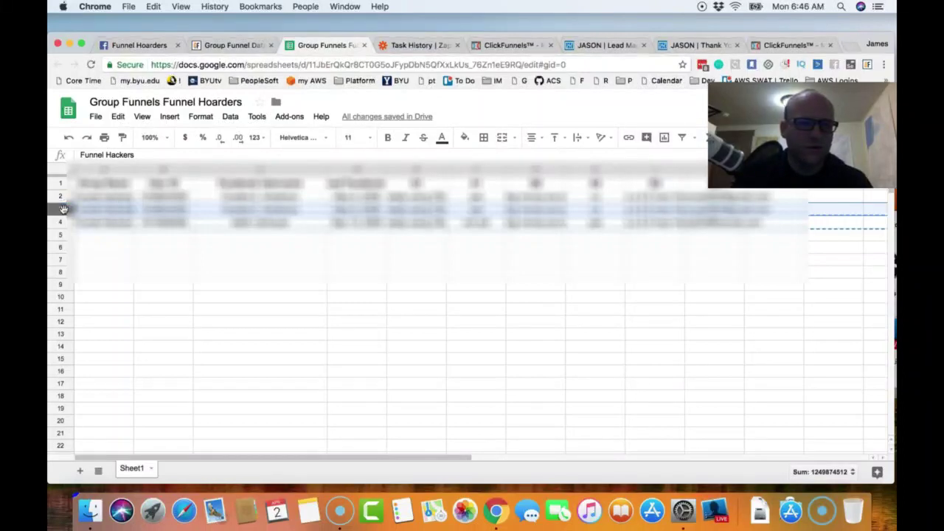
pyautogui.click(77, 245)
pyautogui.click(64, 209)
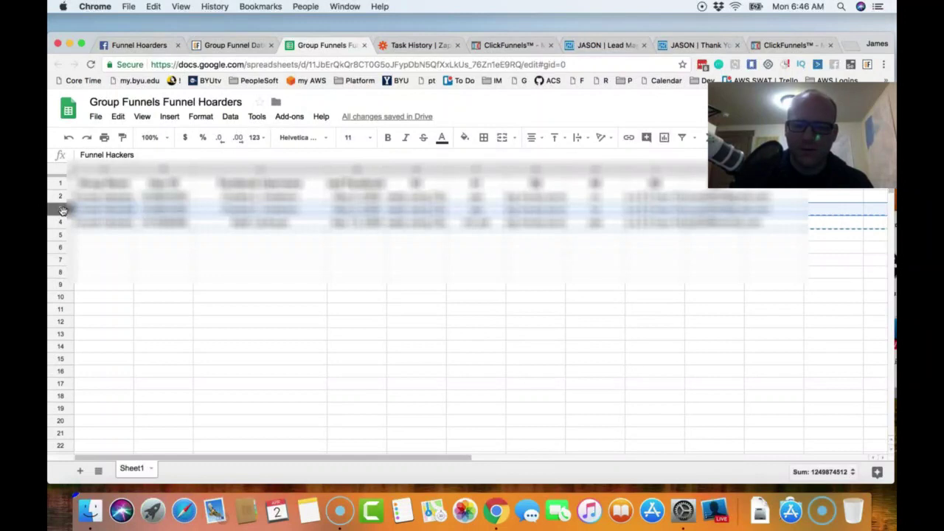
pyautogui.press('Delete')
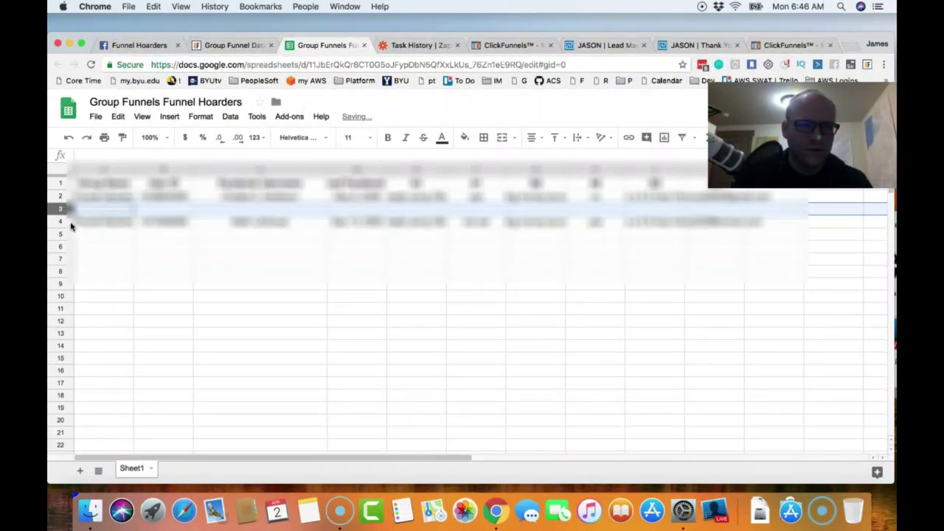
pyautogui.click(65, 221)
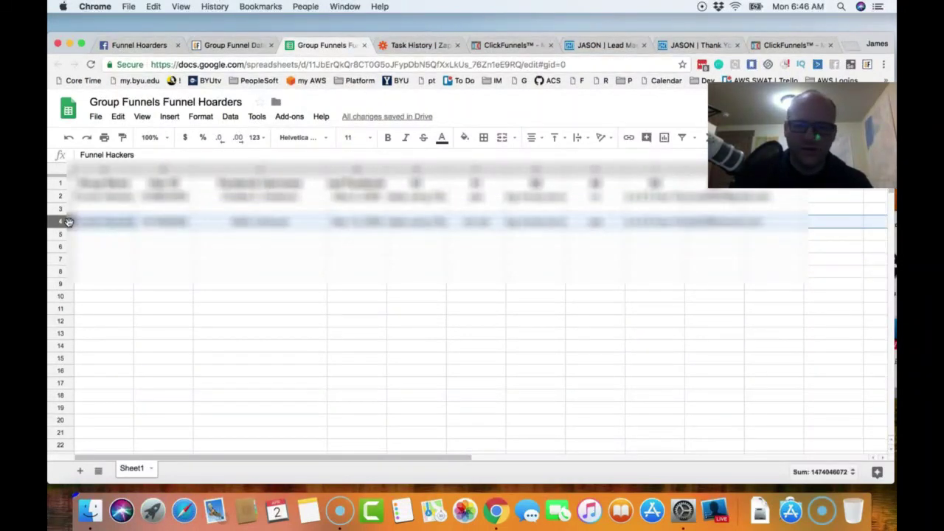
pyautogui.press('Delete')
# - Paste the copied member row into row 3
pyautogui.click(61, 210)
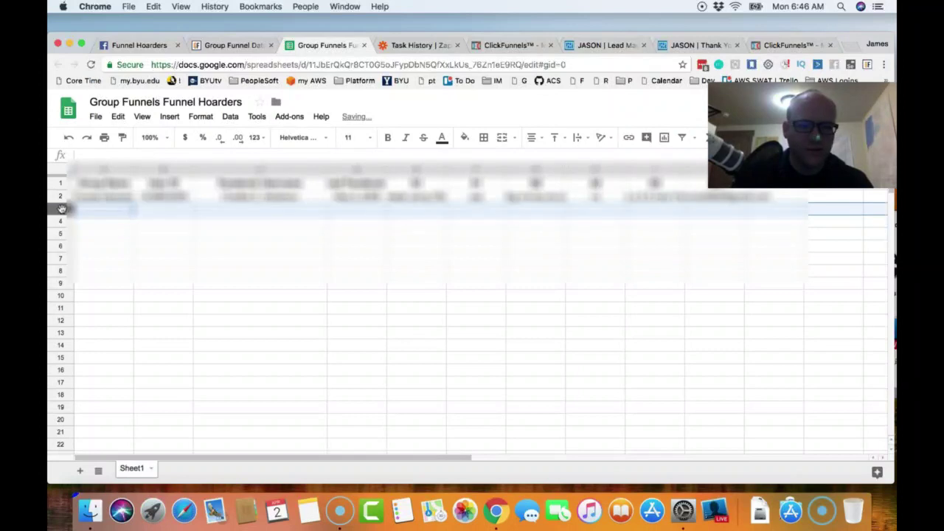
pyautogui.press('cmd+v')
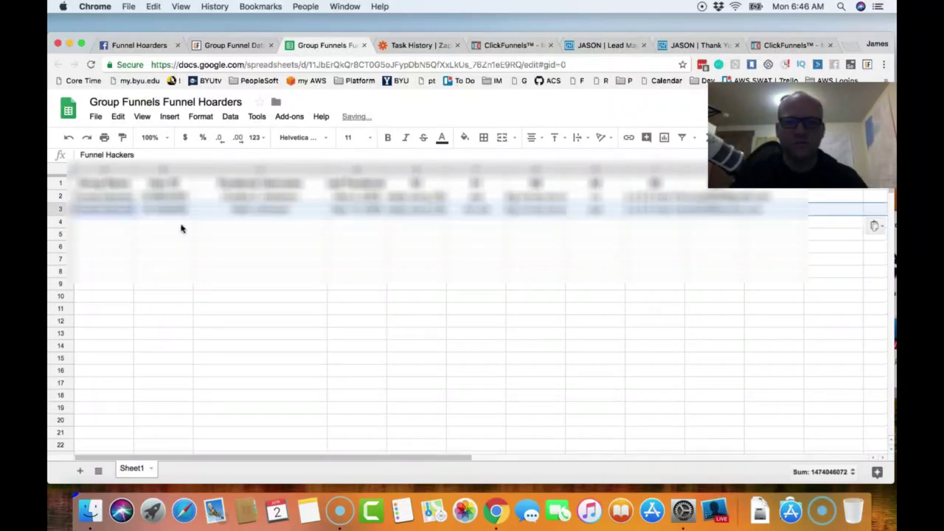
pyautogui.click(371, 261)
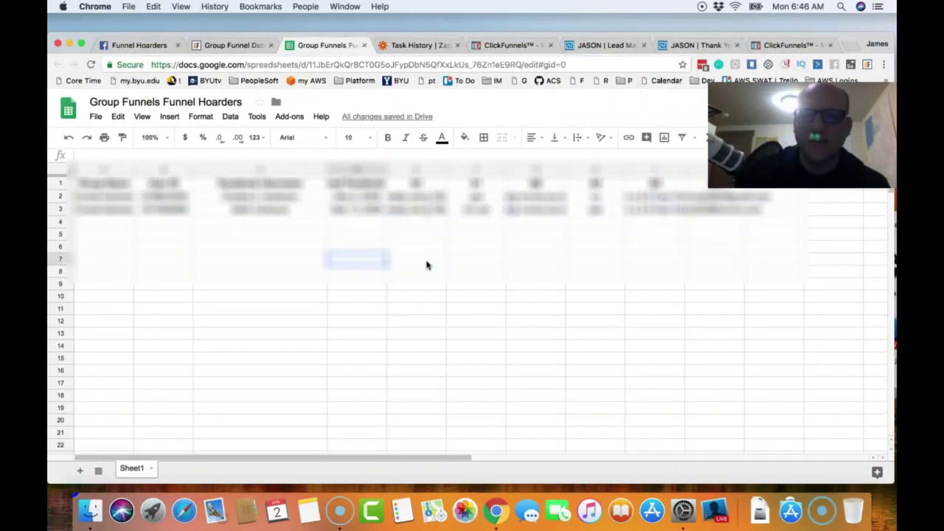
pyautogui.click(433, 45)
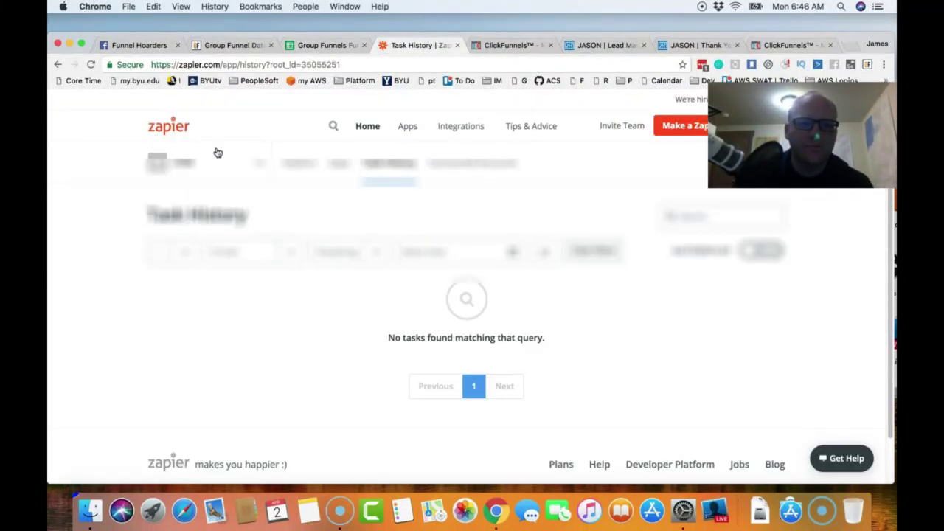
# - Reload the Zapier task history and the Funnel Hoarders Group Members list to check for new runs
pyautogui.click(91, 65)
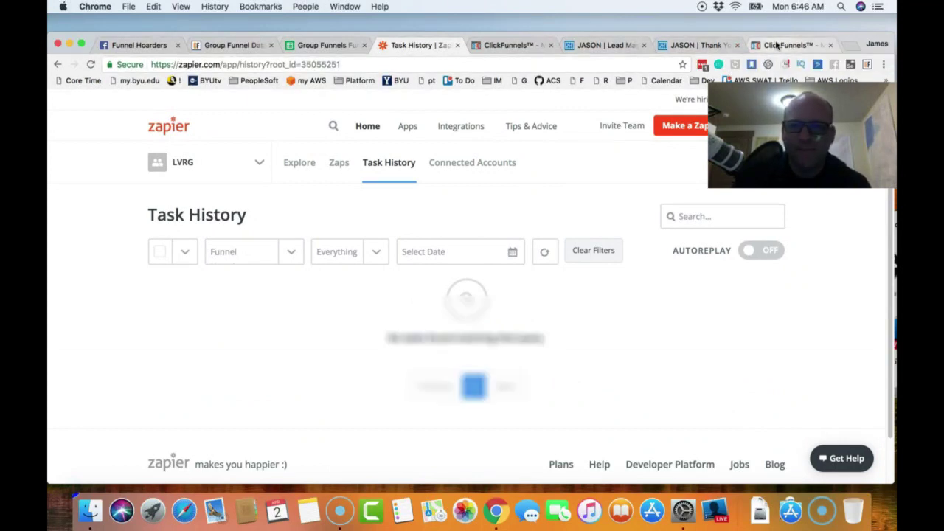
pyautogui.click(776, 46)
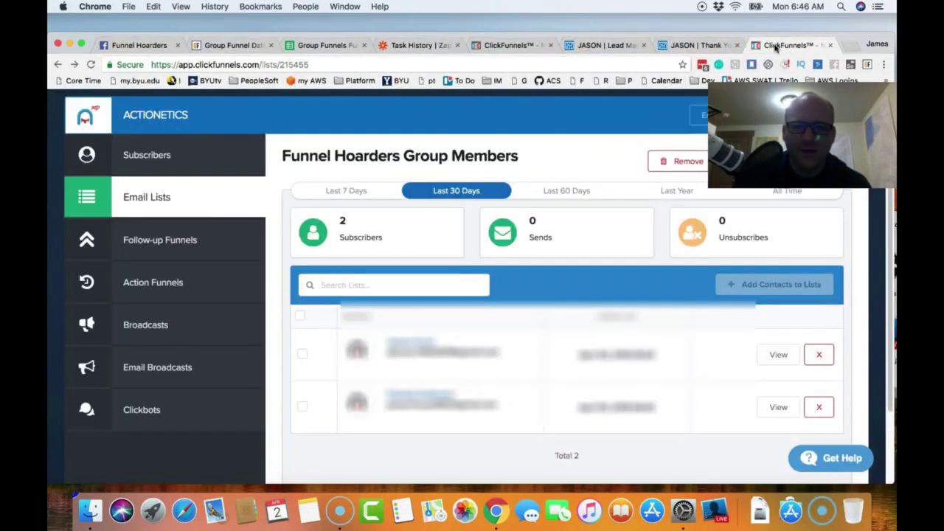
pyautogui.click(92, 65)
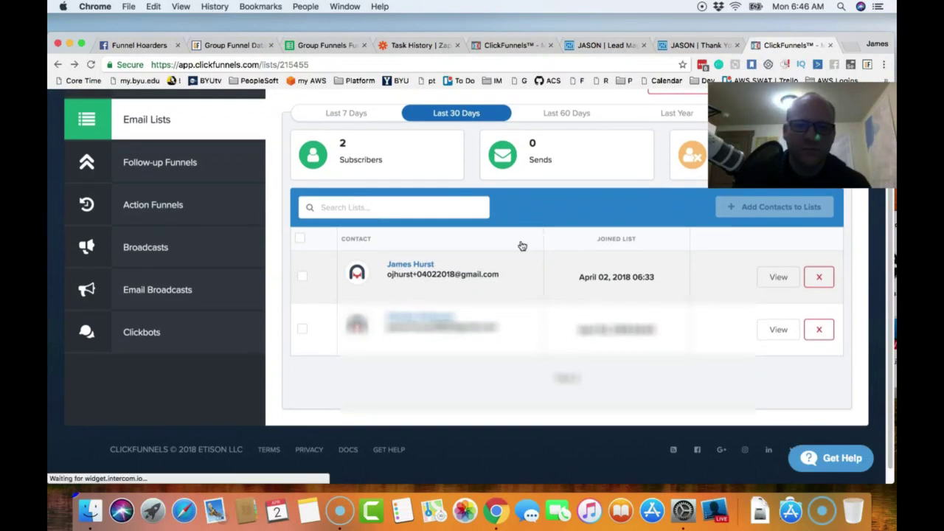
pyautogui.click(418, 46)
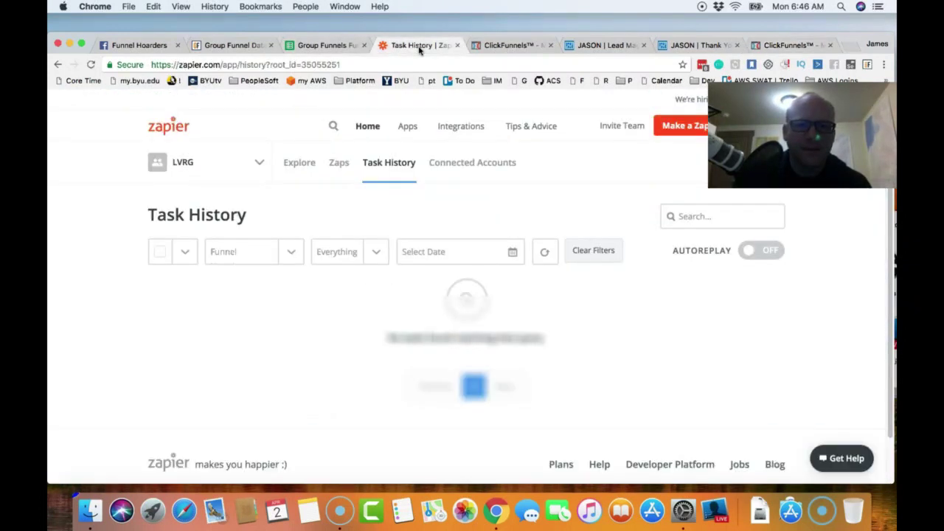
pyautogui.click(90, 65)
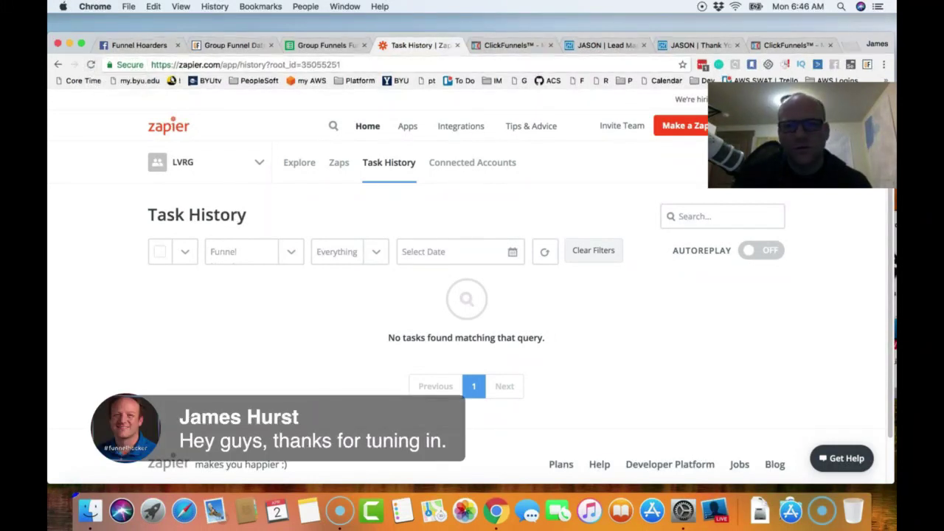
pyautogui.moveTo(802, 146); pyautogui.dragTo(802, 223)
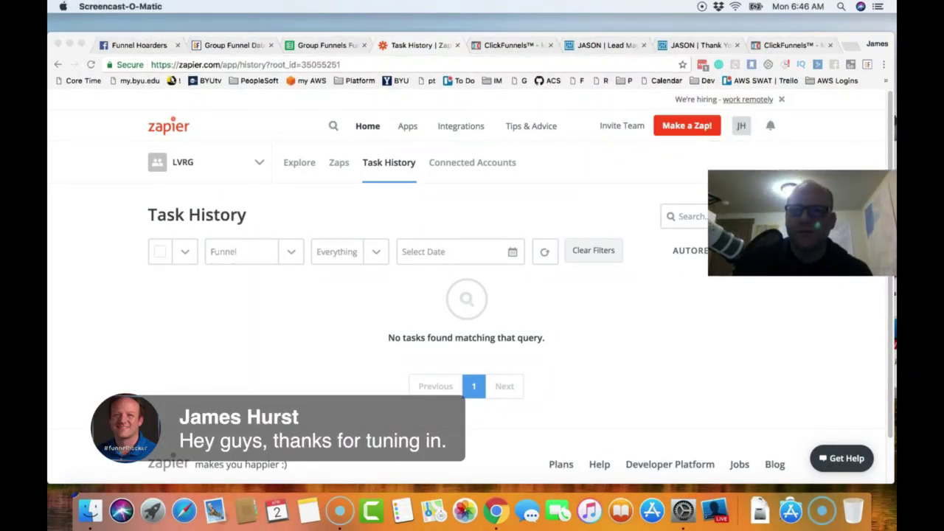
pyautogui.click(745, 130)
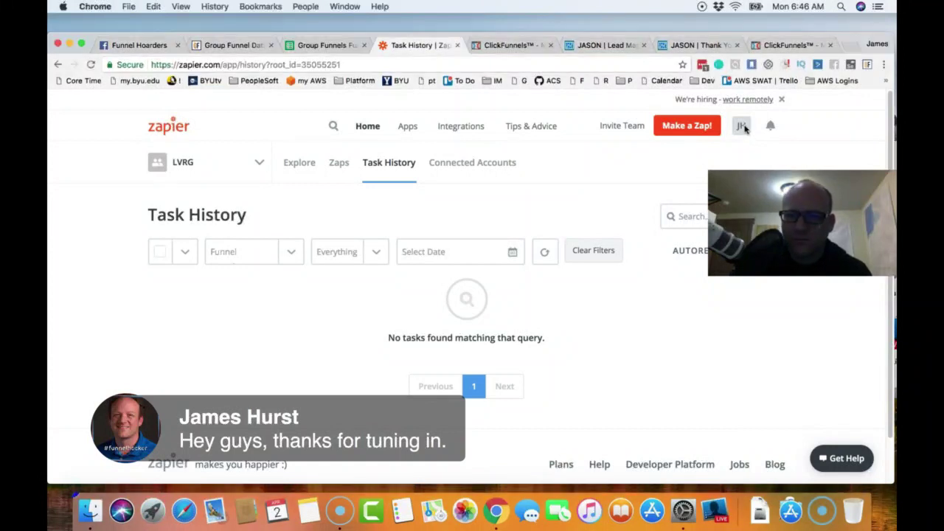
pyautogui.click(743, 130)
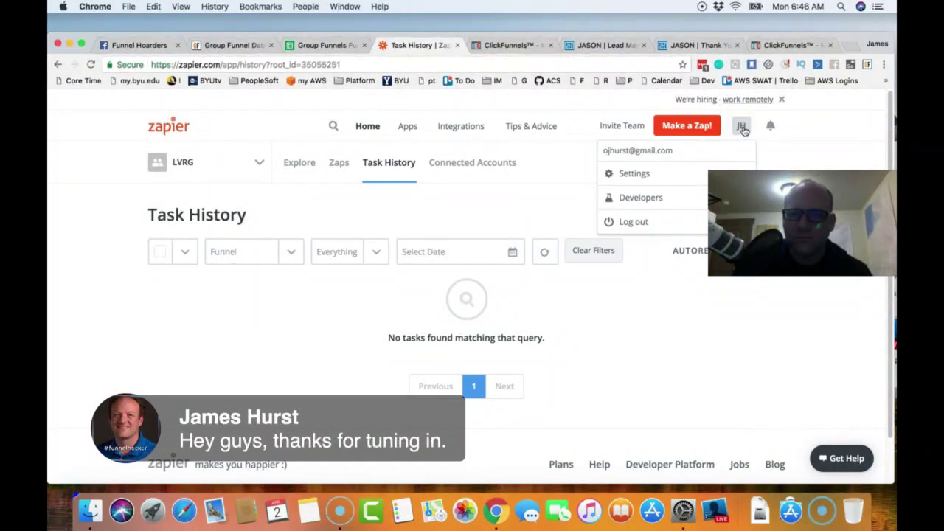
pyautogui.click(735, 345)
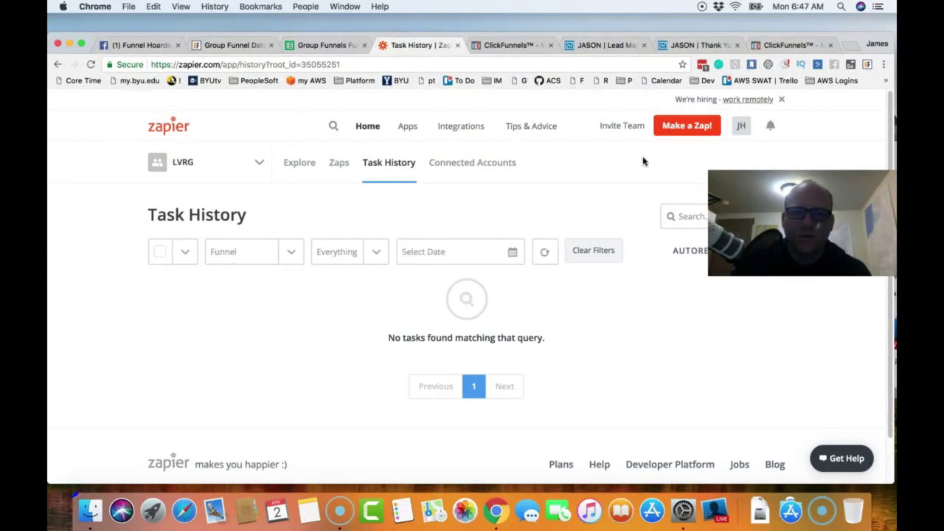
# - Duplicate the lead magnet funnel steps tab and go to the Actionetics subscribers dashboard
pyautogui.click(791, 46)
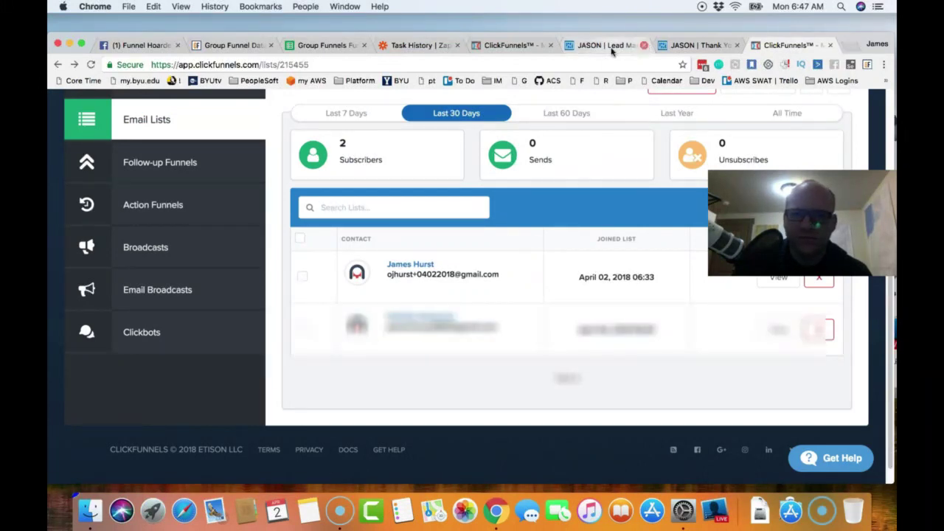
pyautogui.click(510, 47)
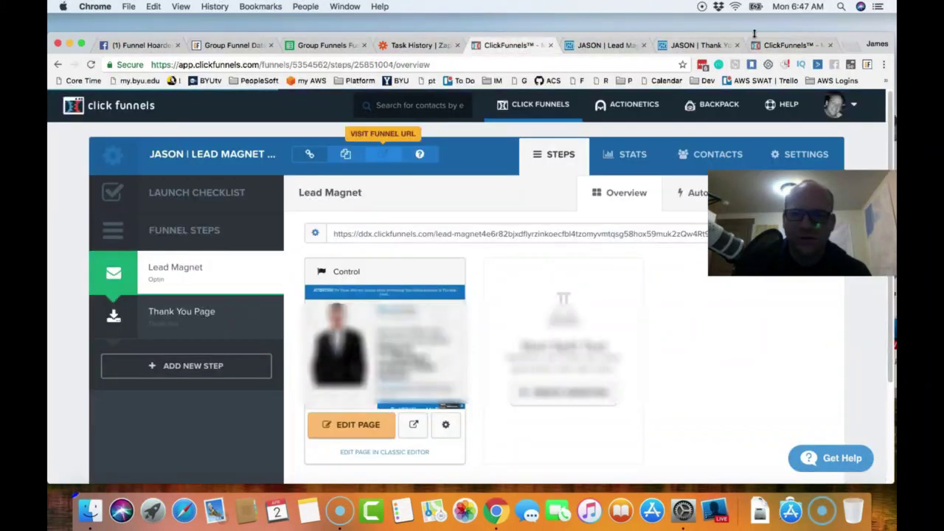
pyautogui.rightClick(531, 46)
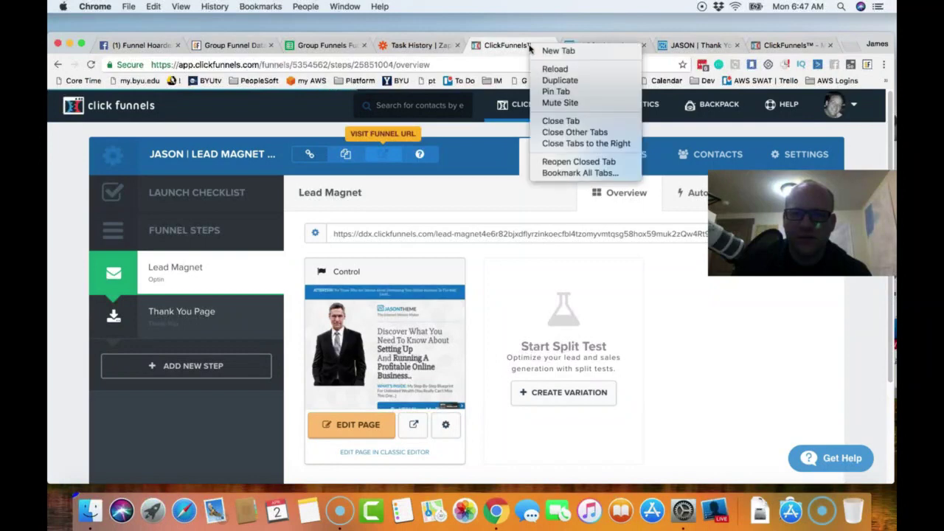
pyautogui.click(562, 79)
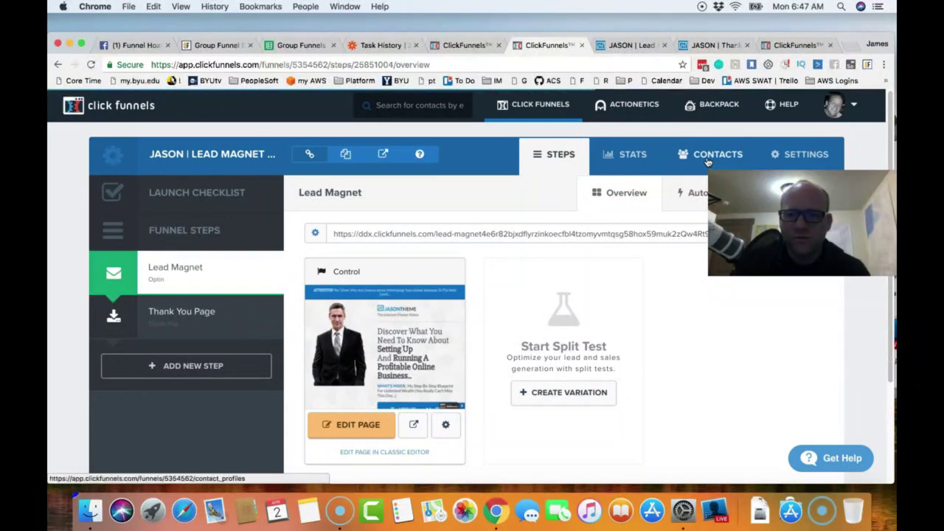
pyautogui.moveTo(645, 108)
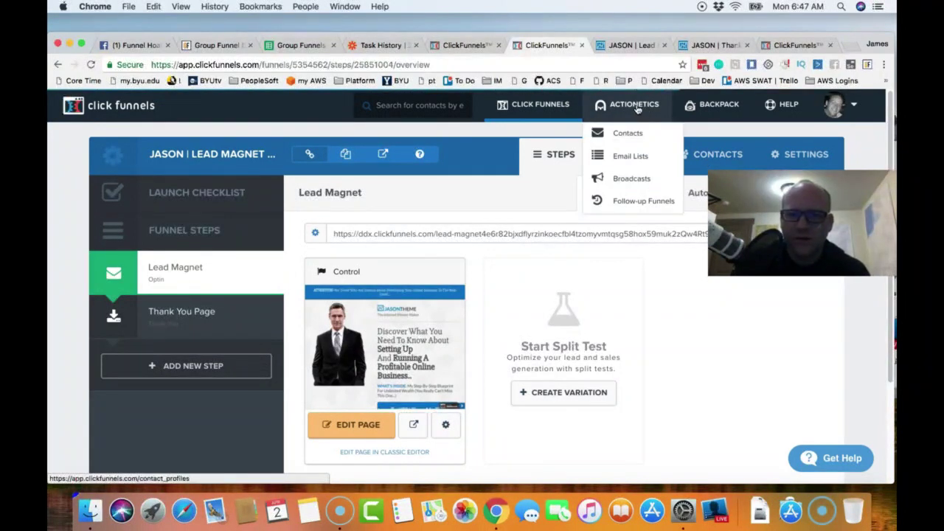
pyautogui.click(638, 108)
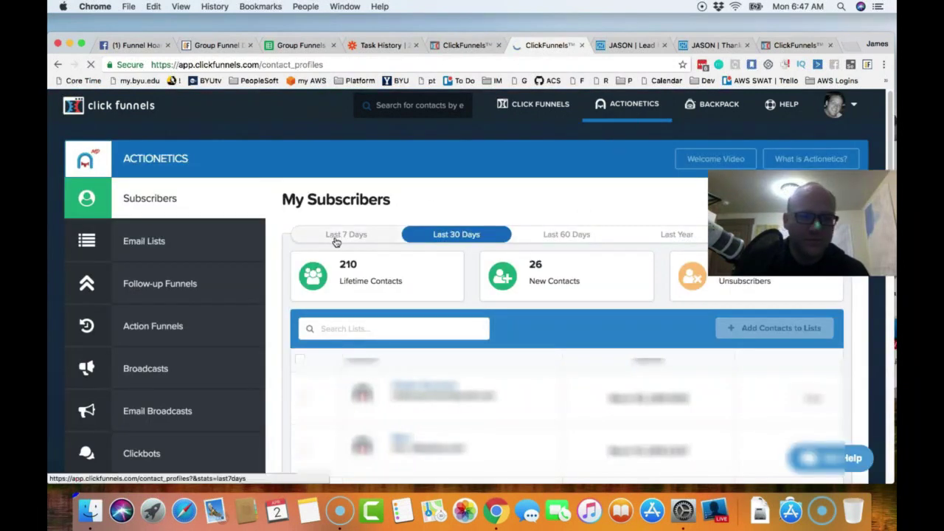
# - Go from Email Lists to Action Funnels, which lists the Test funnel, and start a new action funnel
pyautogui.click(148, 249)
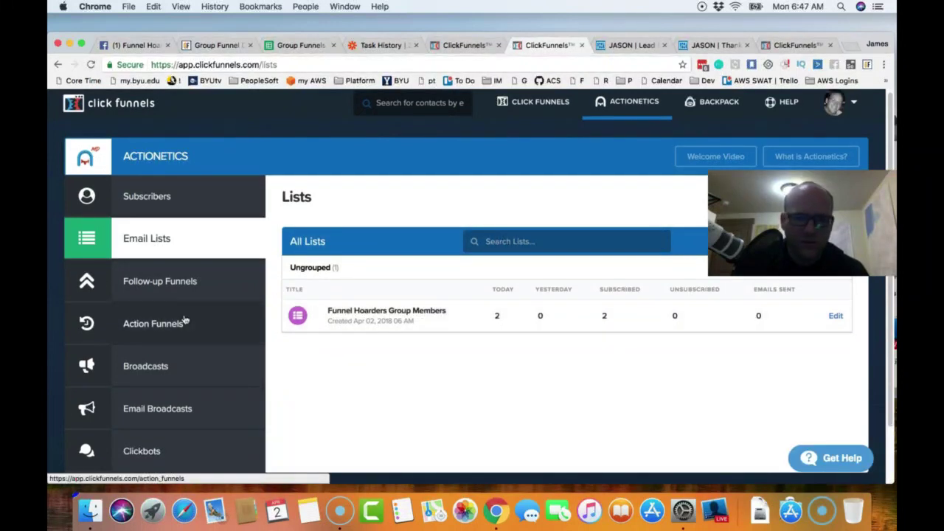
pyautogui.click(146, 329)
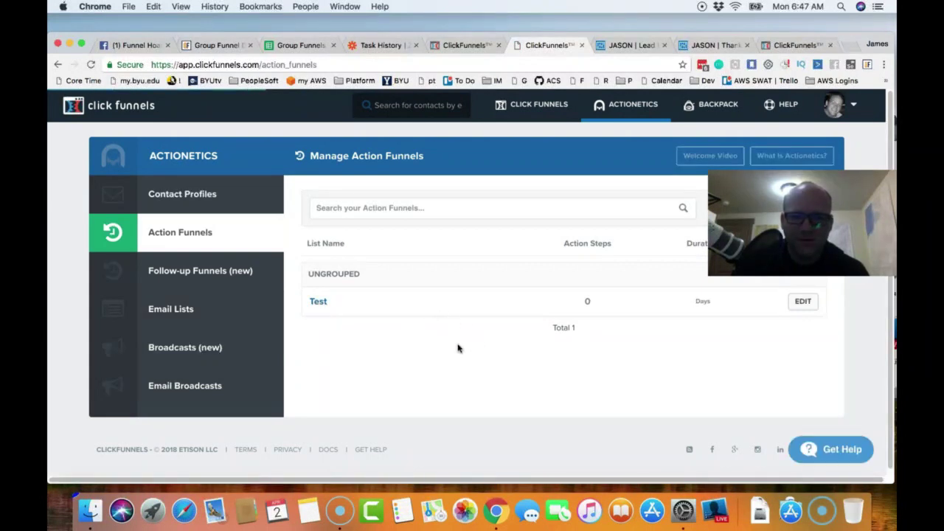
pyautogui.moveTo(714, 197); pyautogui.dragTo(677, 332)
pyautogui.click(765, 210)
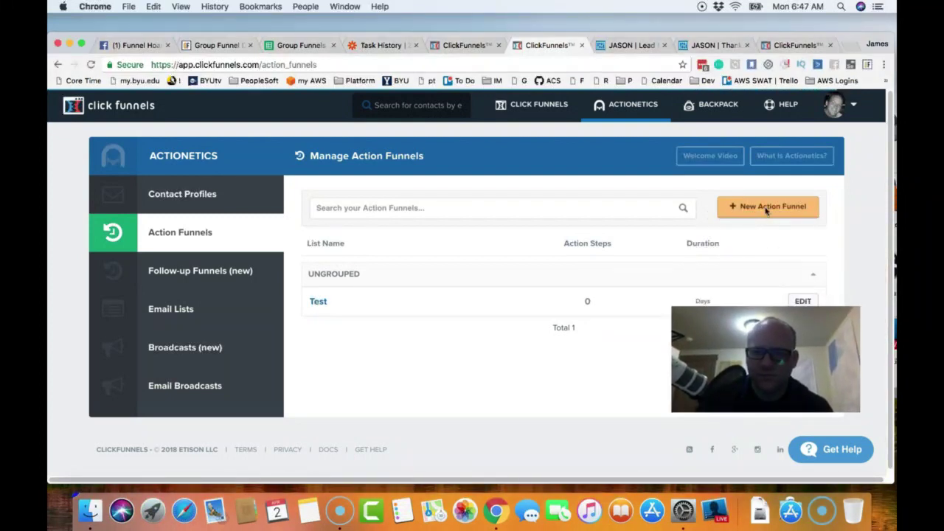
pyautogui.click(763, 209)
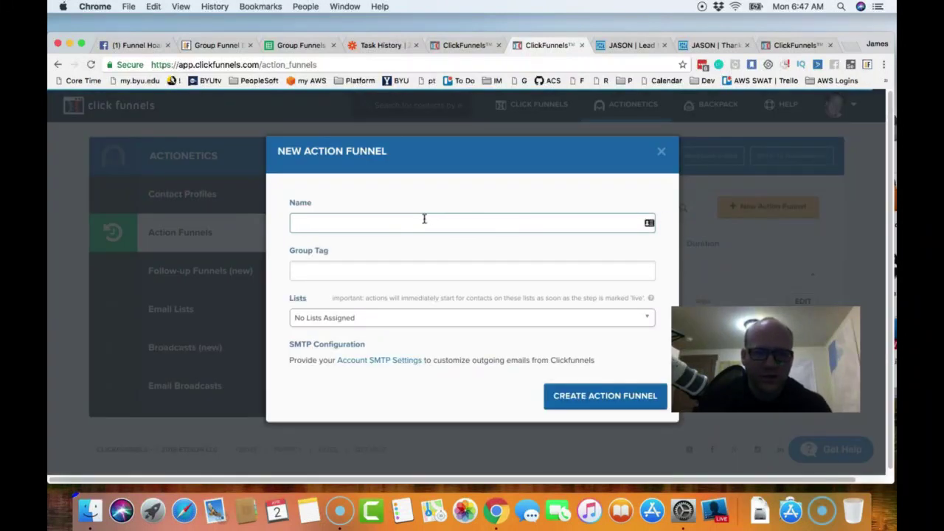
# - Name the Funnel Hoarders action funnel, tag it Affiliate, and assign the Funnel Hoarders Group Members list
pyautogui.click(411, 222)
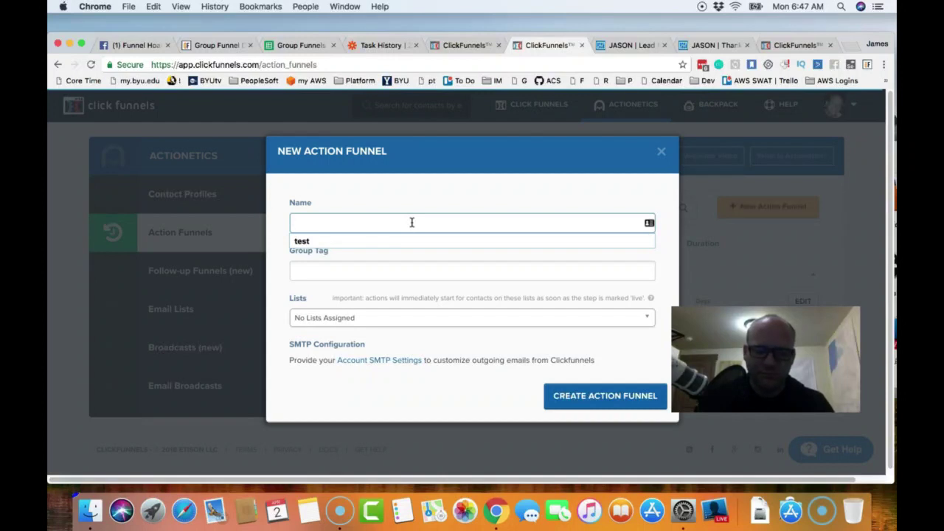
pyautogui.write('Funnel Hoarders Action Funnel')
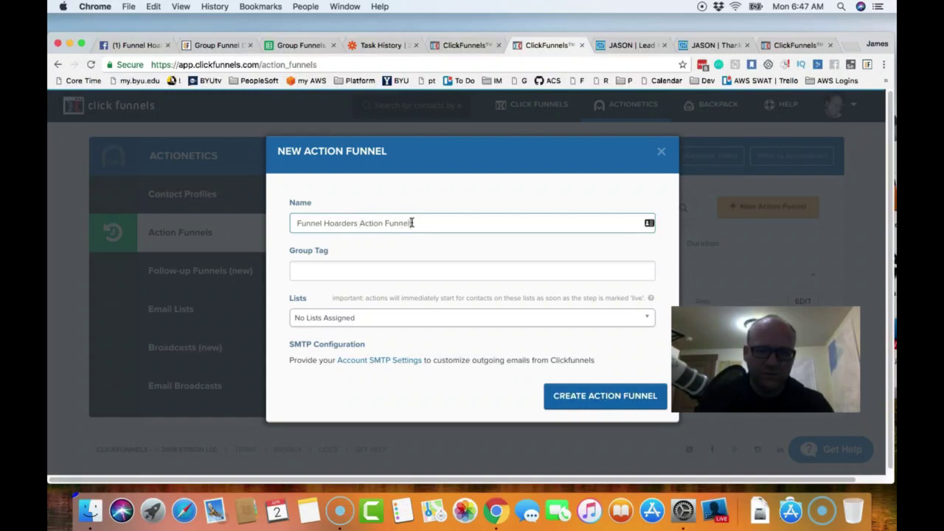
pyautogui.click(424, 270)
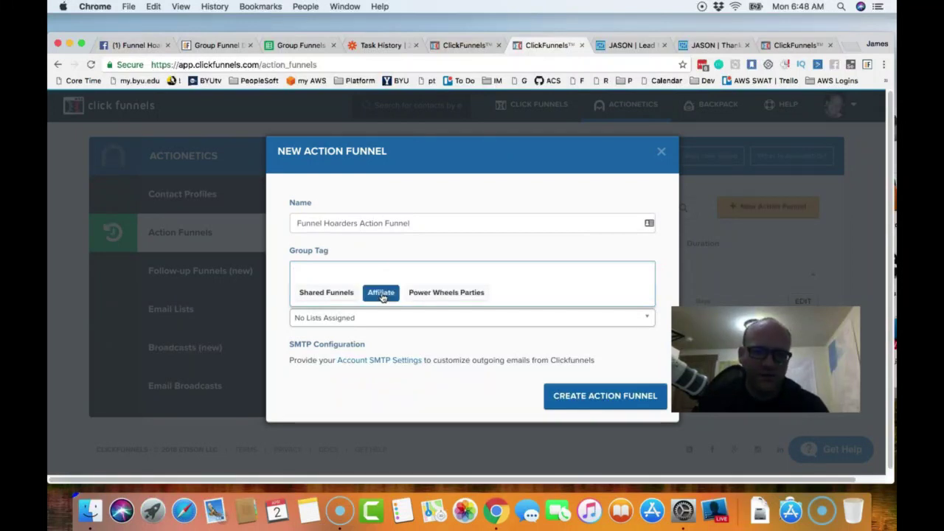
pyautogui.click(381, 293)
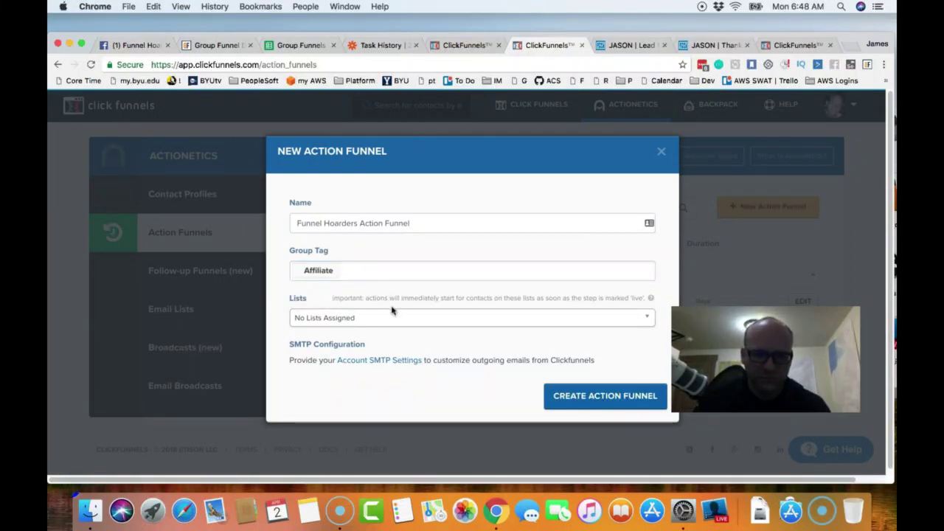
pyautogui.click(357, 321)
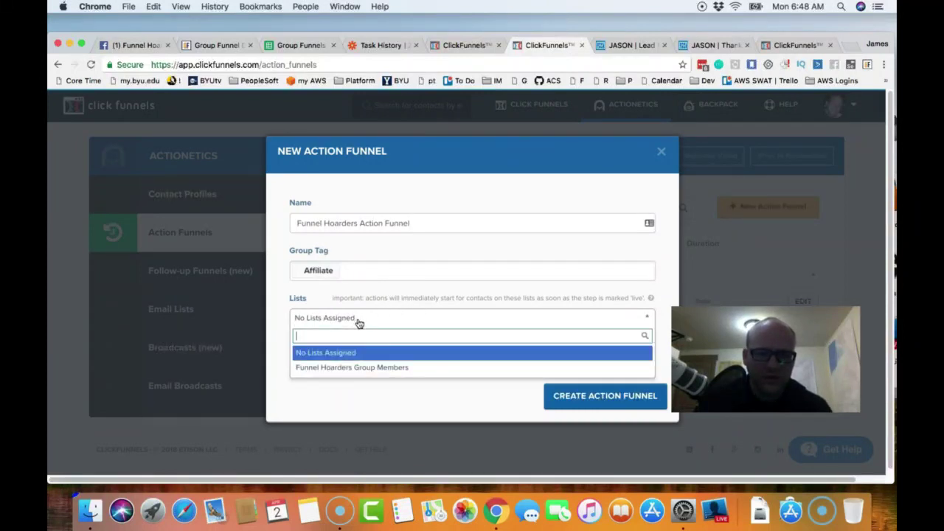
pyautogui.click(362, 369)
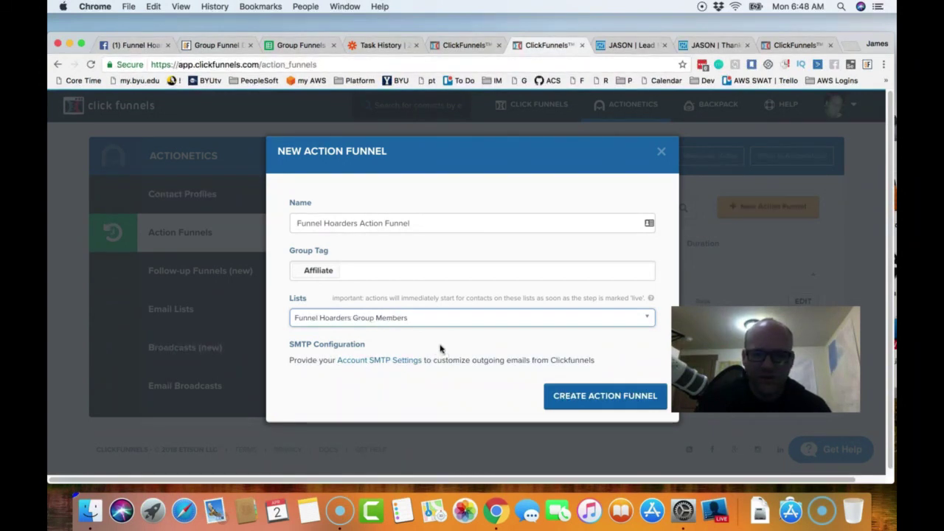
# - Open the Account SMTP Settings link in a new tab and switch to it
pyautogui.rightClick(379, 365)
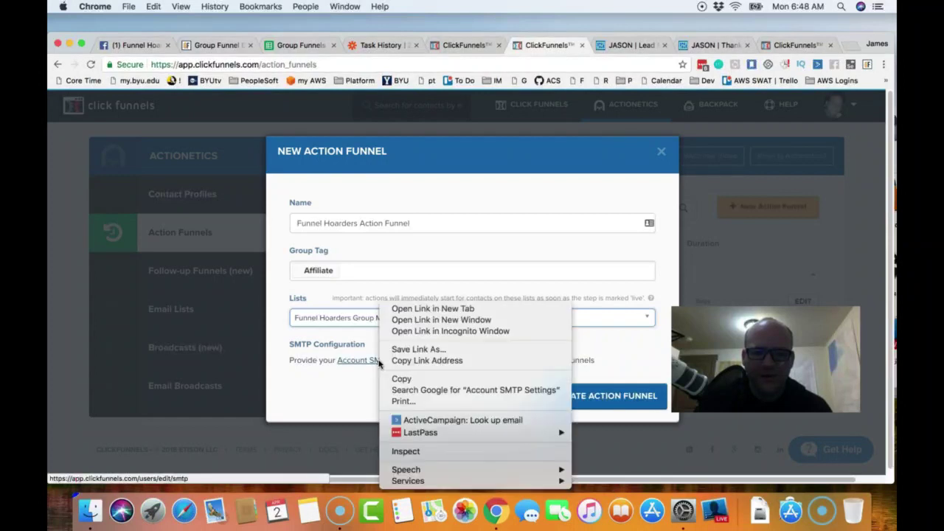
pyautogui.click(445, 309)
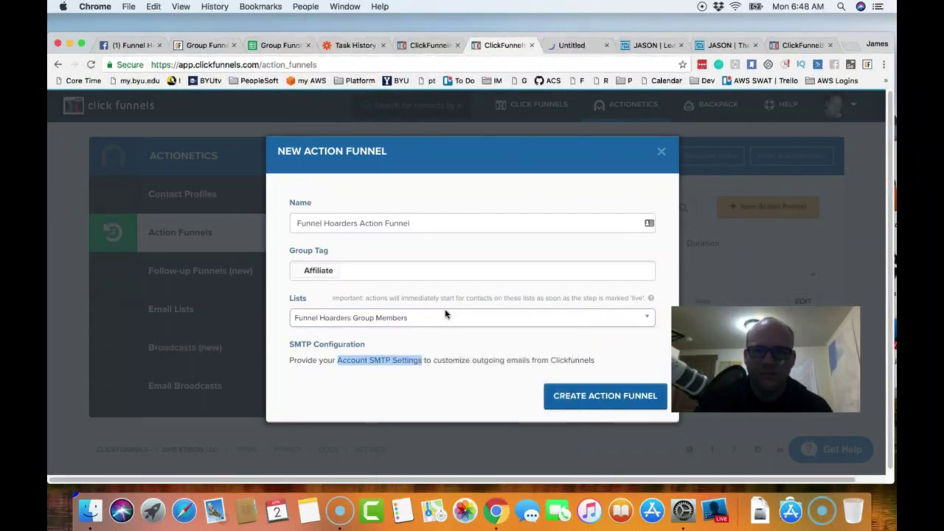
pyautogui.click(580, 46)
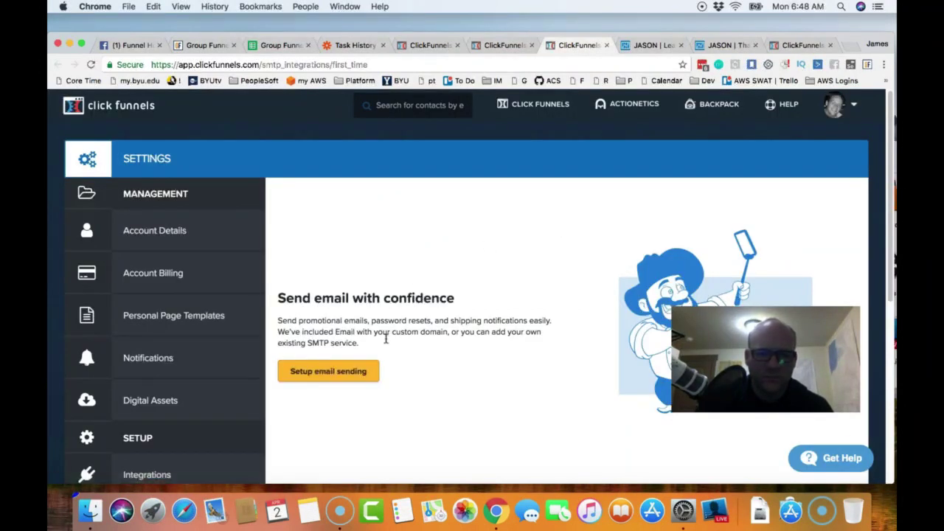
# - Start email sending setup and get a blank New Email Integration form, ready at its Title field
pyautogui.click(326, 372)
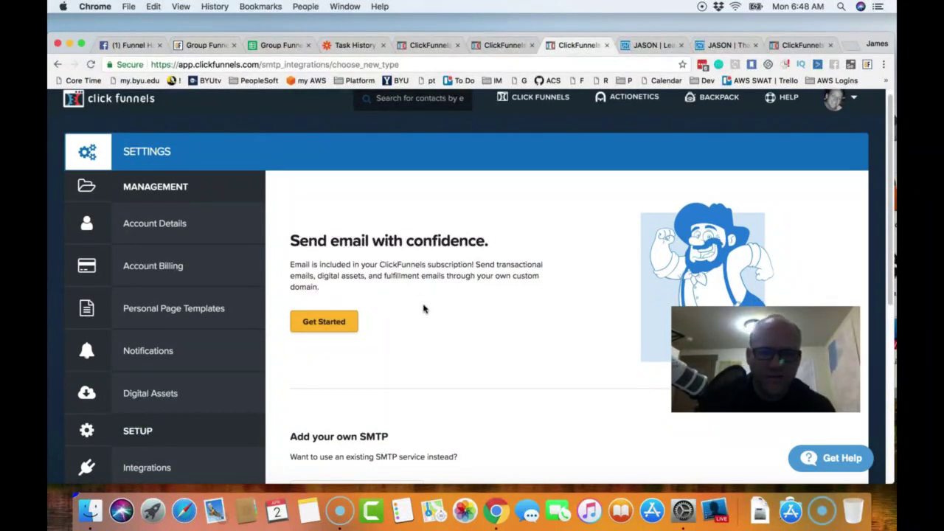
pyautogui.scroll(-5, 423, 308)
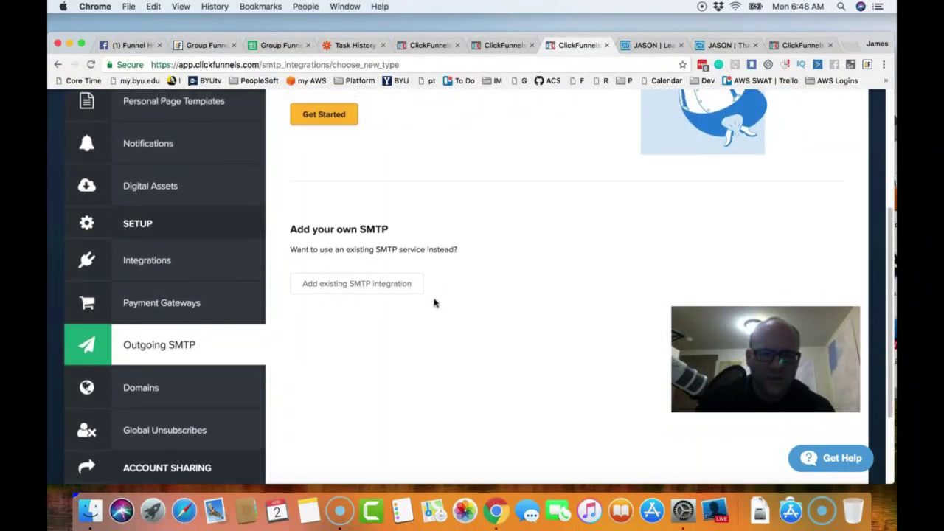
pyautogui.scroll(3, 432, 297)
pyautogui.click(332, 246)
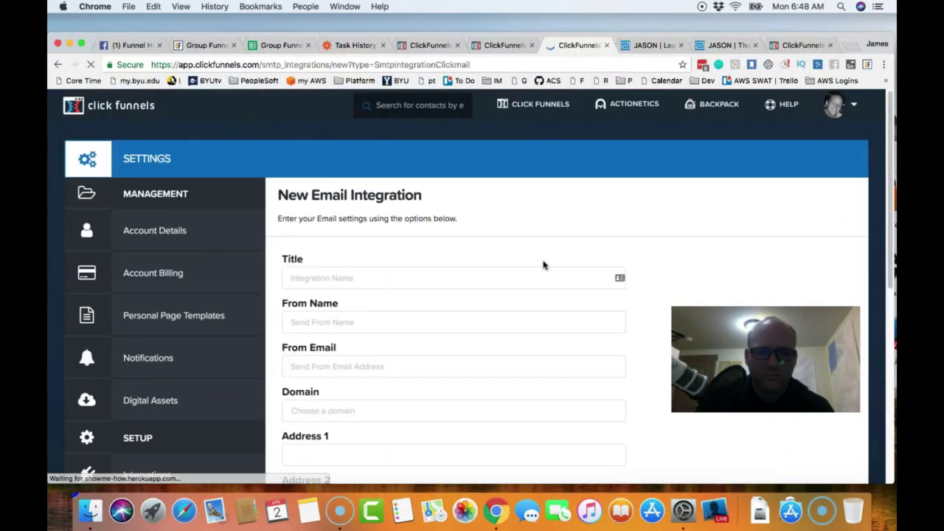
pyautogui.scroll(-10, 411, 278)
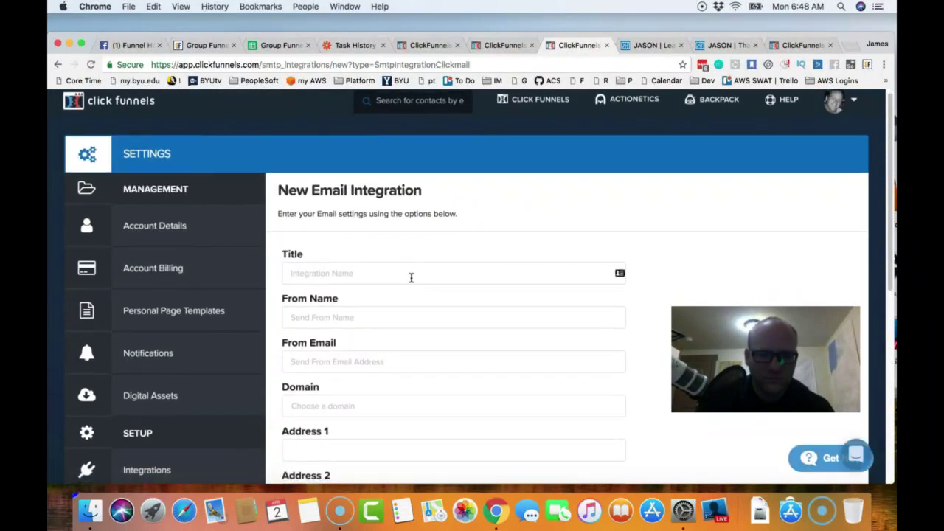
pyautogui.scroll(8, 411, 282)
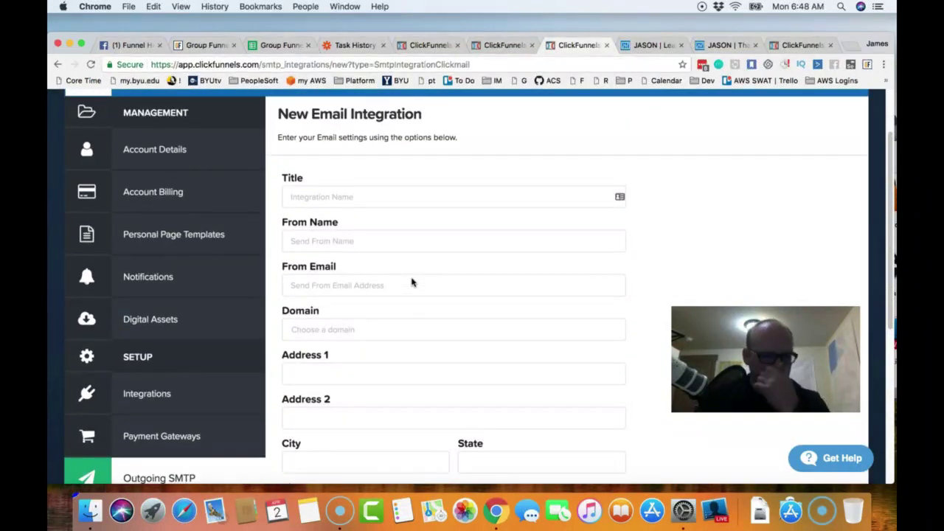
pyautogui.scroll(1, 411, 282)
pyautogui.click(400, 209)
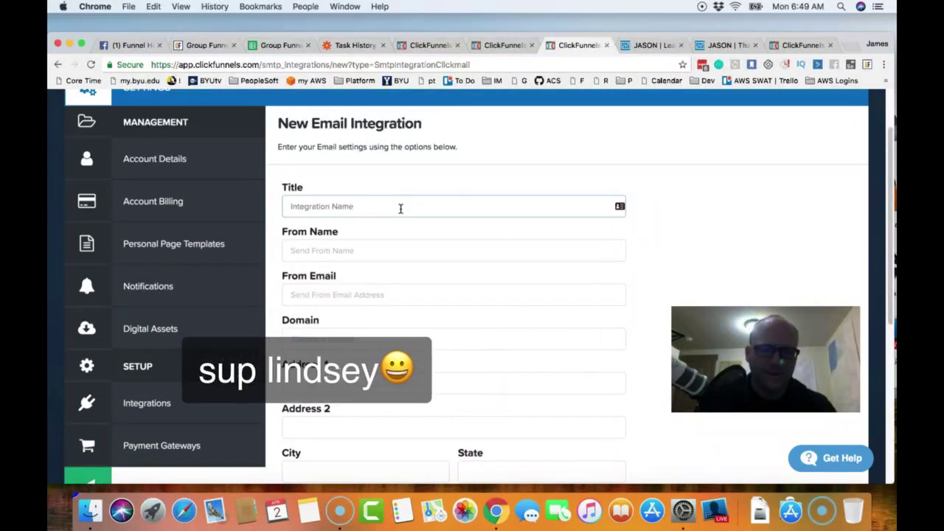
# - Enter the sender's name, the title Power Wheels Parties, and the sender email address
pyautogui.click(381, 247)
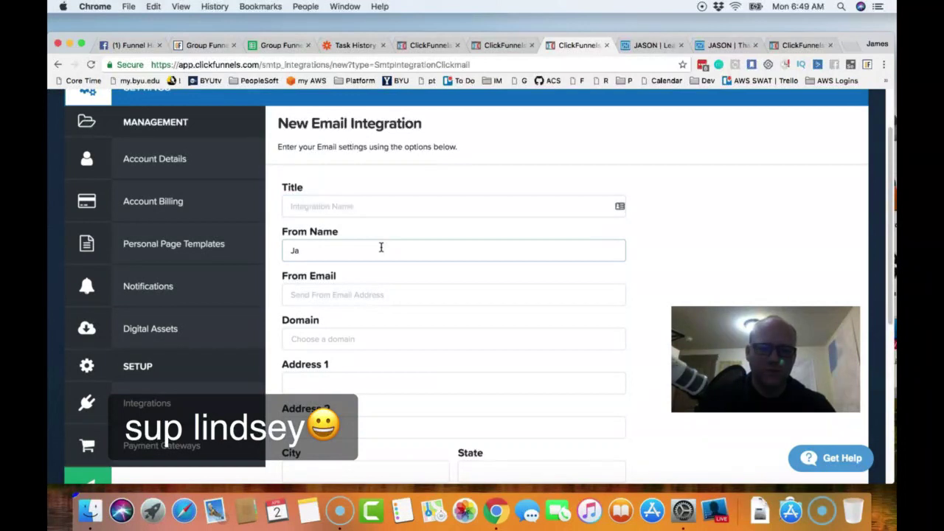
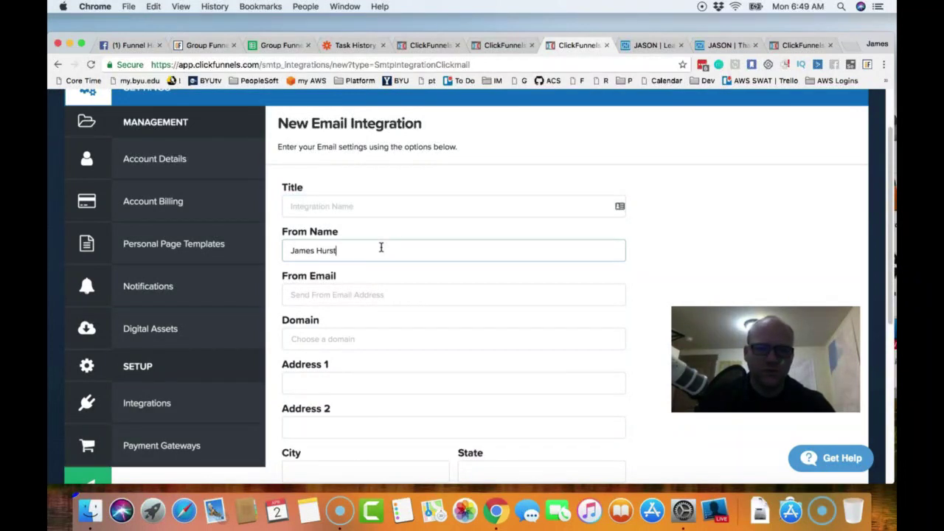
pyautogui.click(385, 212)
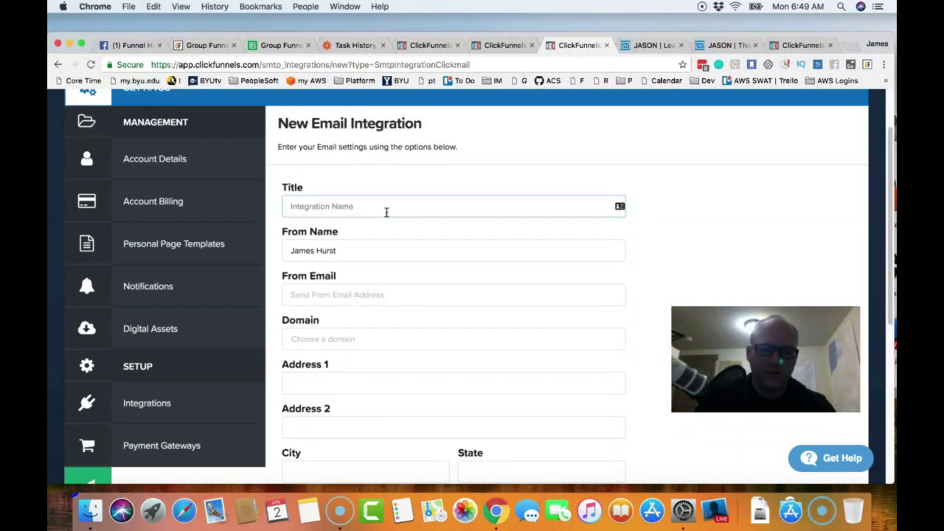
pyautogui.write('Power Wheels Parties')
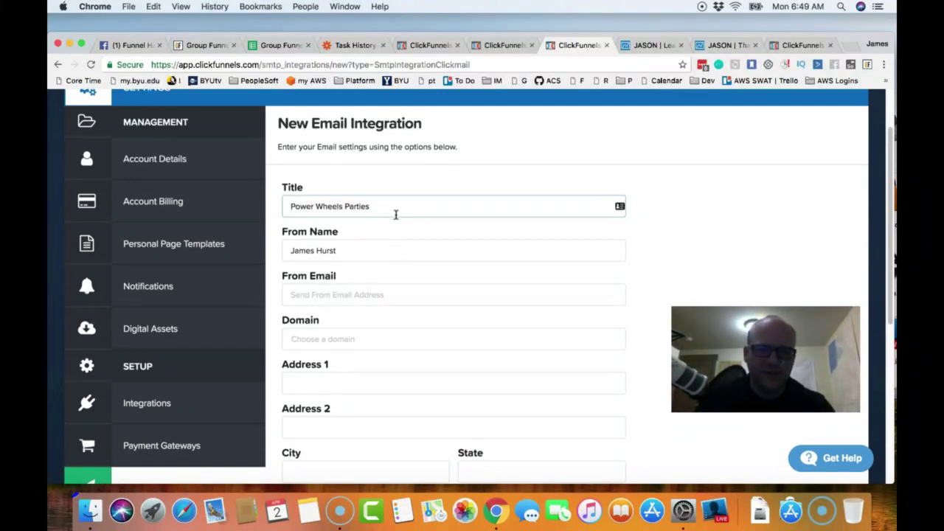
pyautogui.click(398, 290)
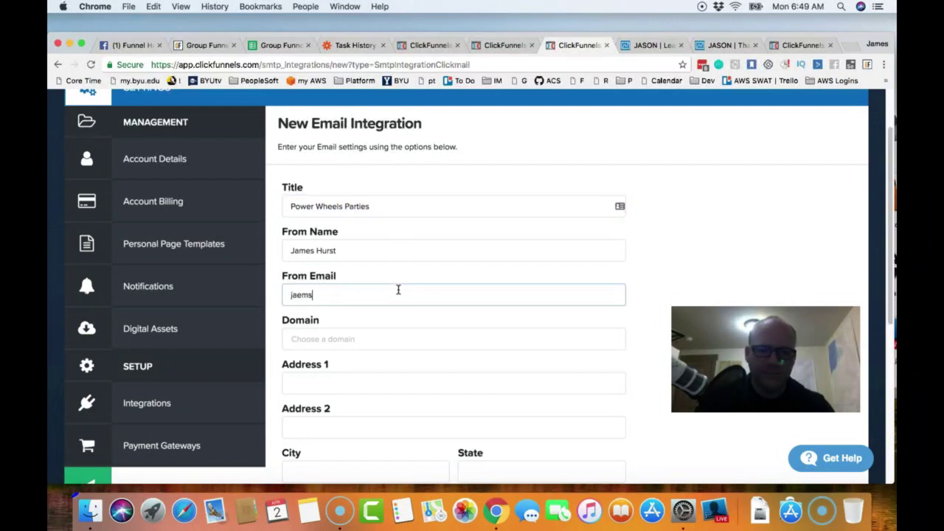
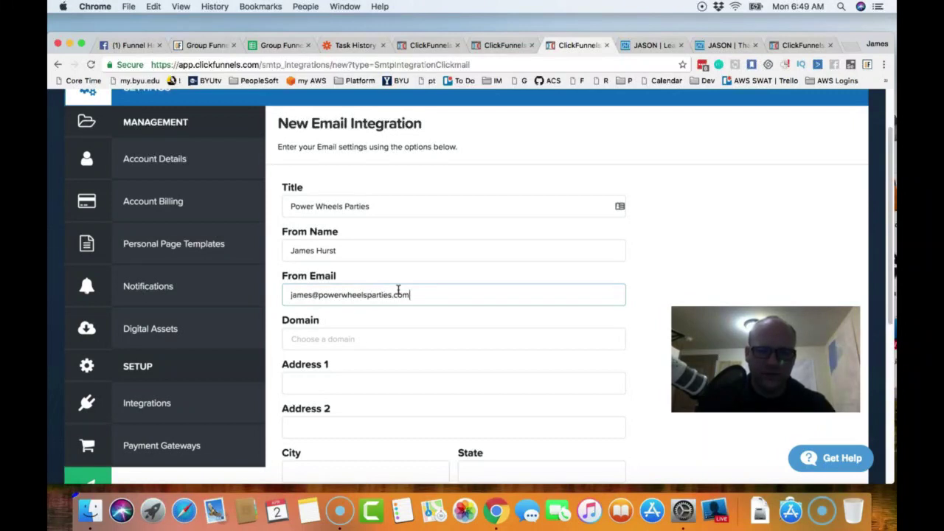
# - Choose domain go.powerwheelsparties.com, make it the default SMTP integration, and save it
pyautogui.click(394, 342)
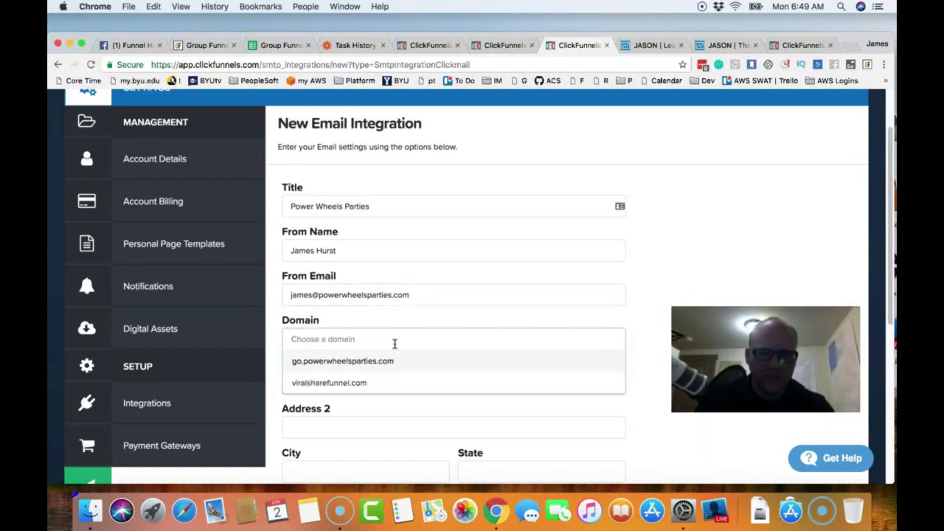
pyautogui.click(380, 360)
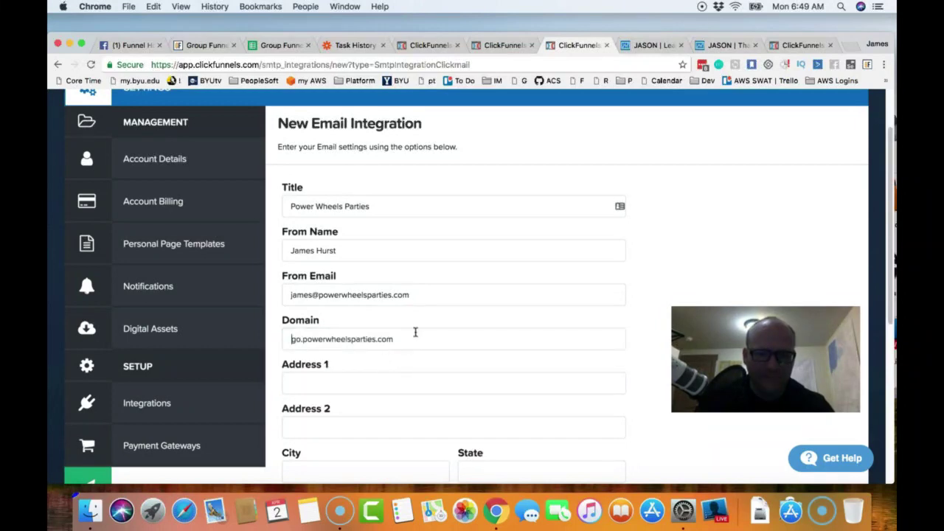
pyautogui.scroll(-1, 427, 334)
pyautogui.scroll(-5, 427, 334)
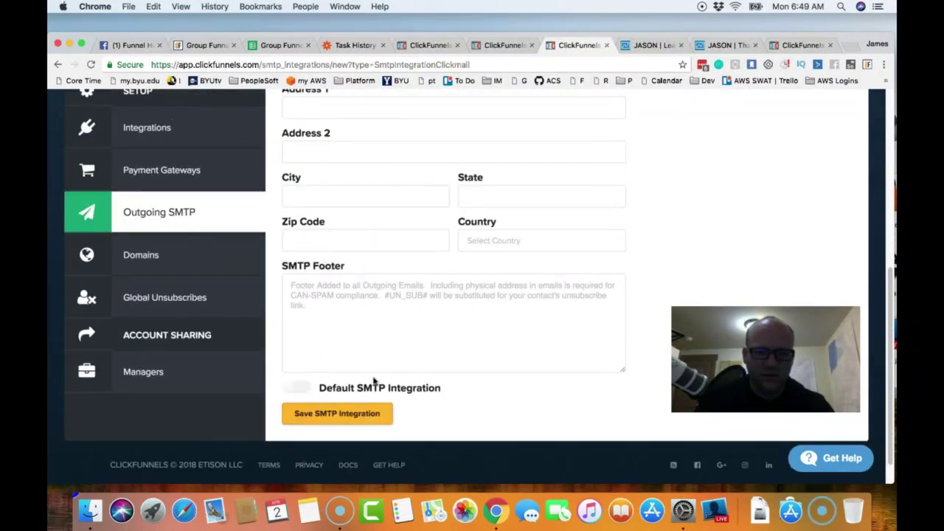
pyautogui.click(298, 390)
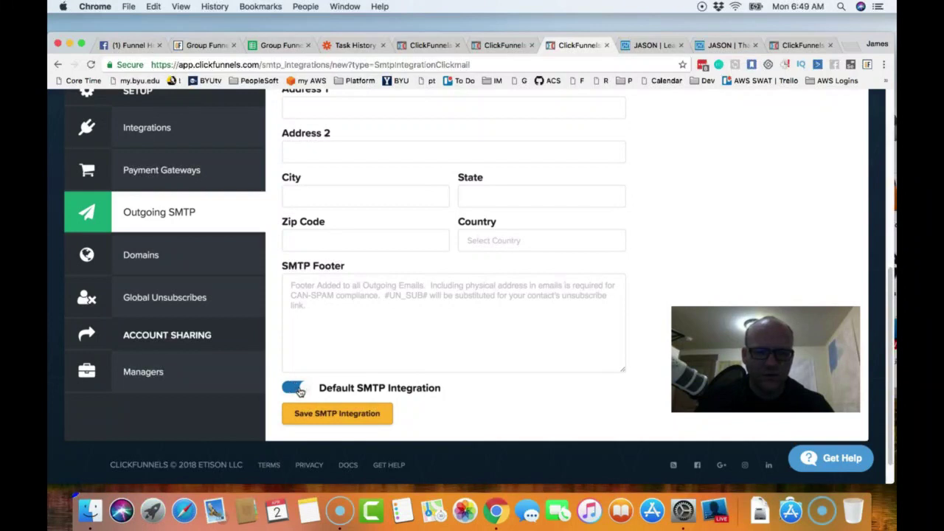
pyautogui.click(339, 416)
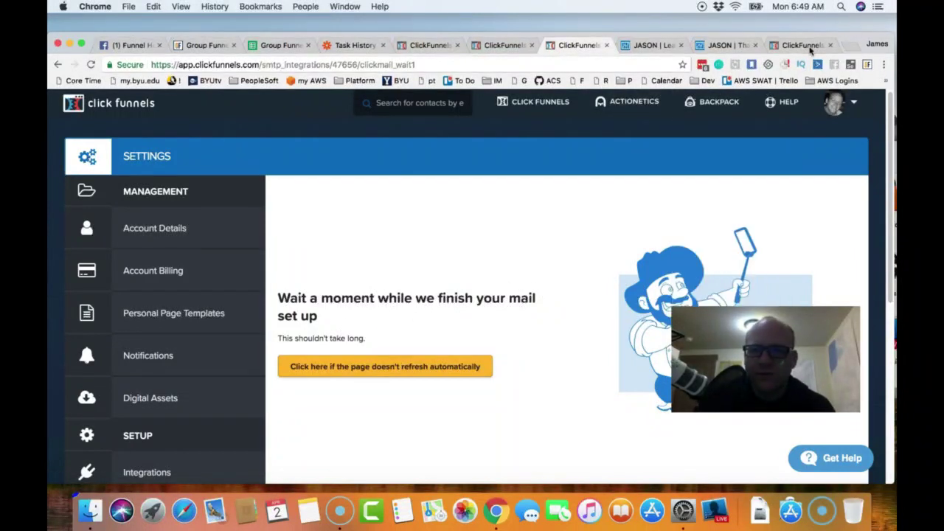
# - Reload the Funnel Hoarders Group Members list, still at 2 subscribers, then return to Zapier's Task History
pyautogui.click(809, 45)
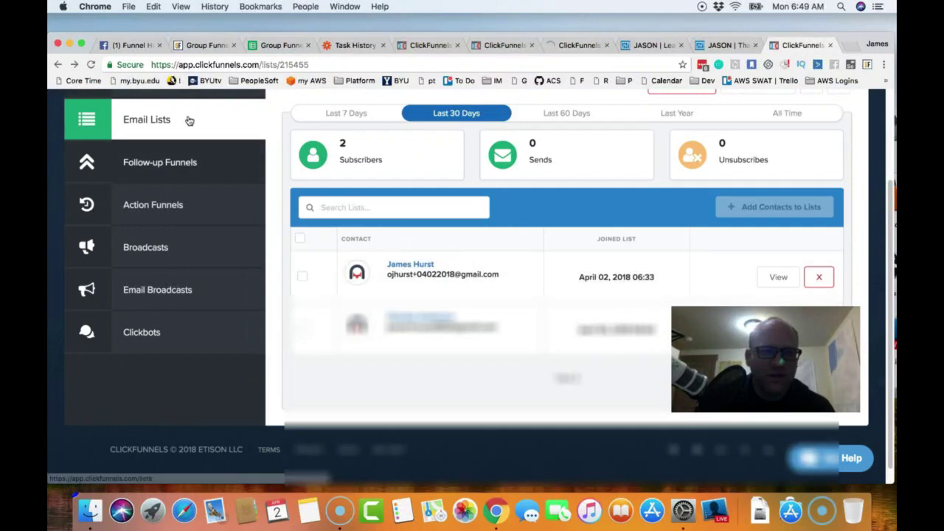
pyautogui.click(91, 65)
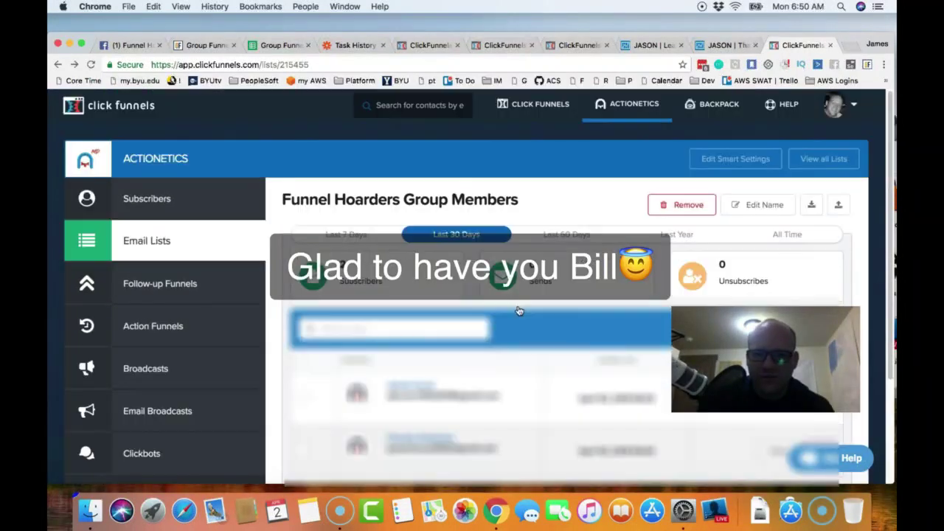
pyautogui.click(362, 48)
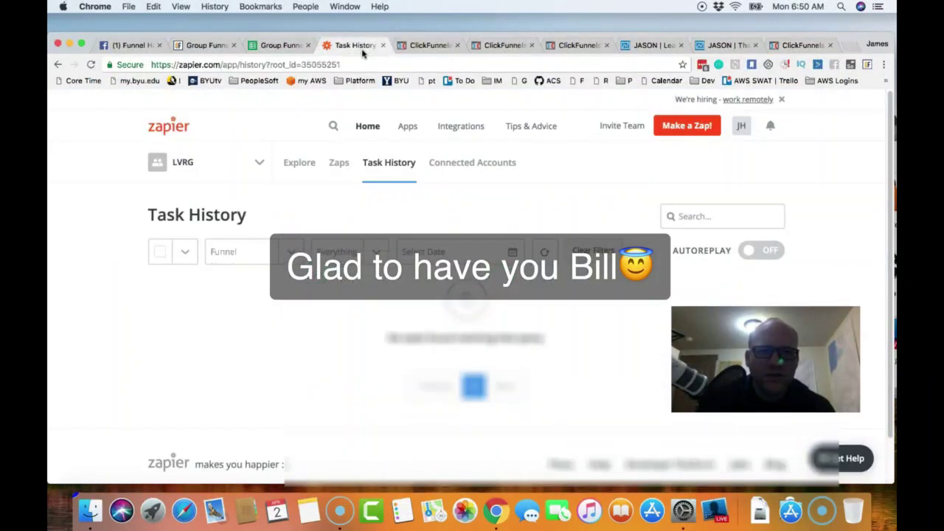
# - Reload Zapier's Task History to look for new zap runs
pyautogui.click(91, 65)
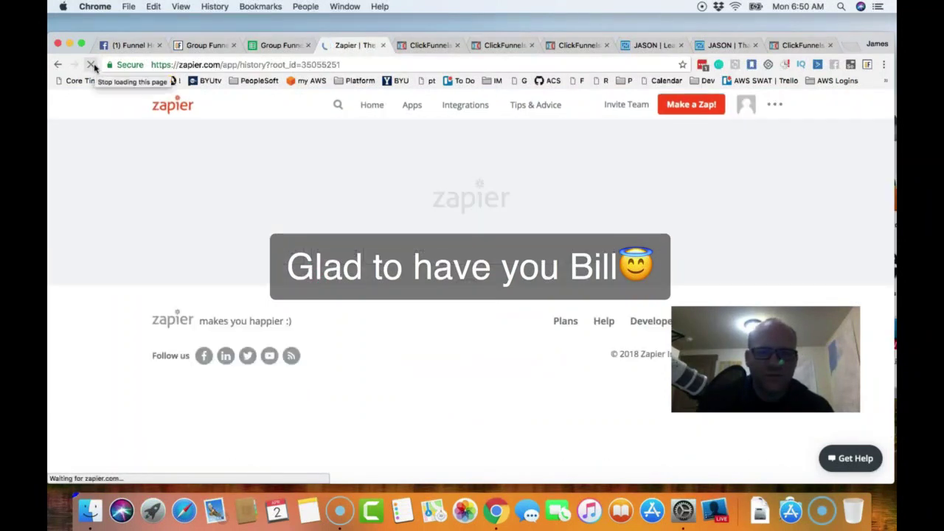
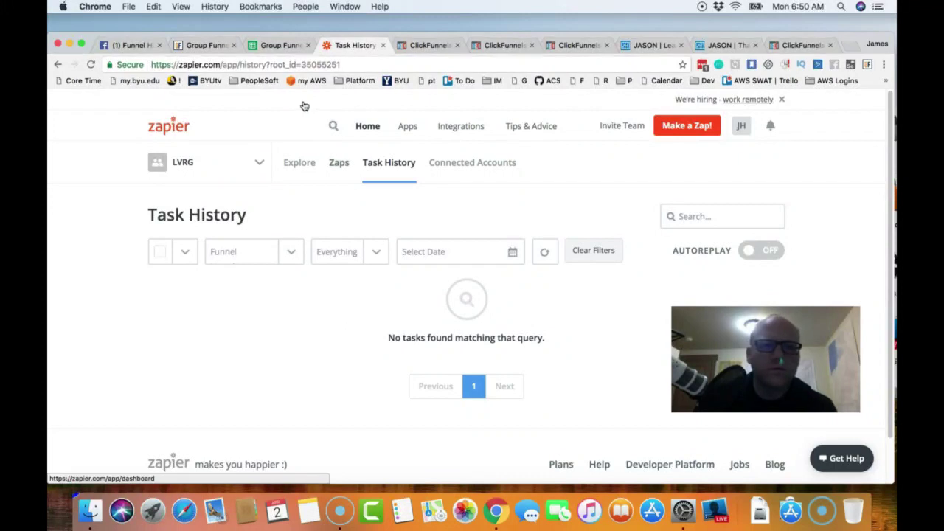
# - Switch from Zapier's empty Task History to the Group Funnels Funnel Hoarders spreadsheet
pyautogui.click(284, 48)
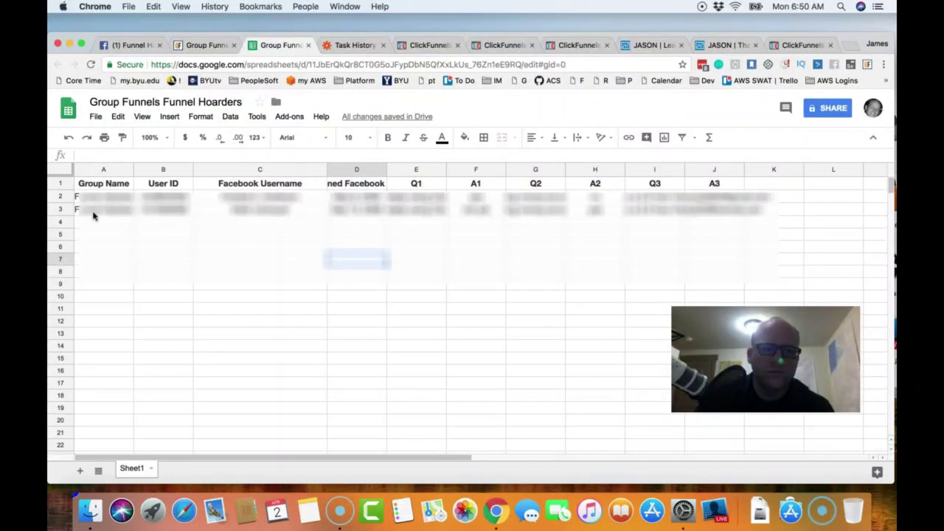
# - Select the Funnel Hackers member in sheet row 3, then bring up the Group Funnels member list
pyautogui.click(61, 209)
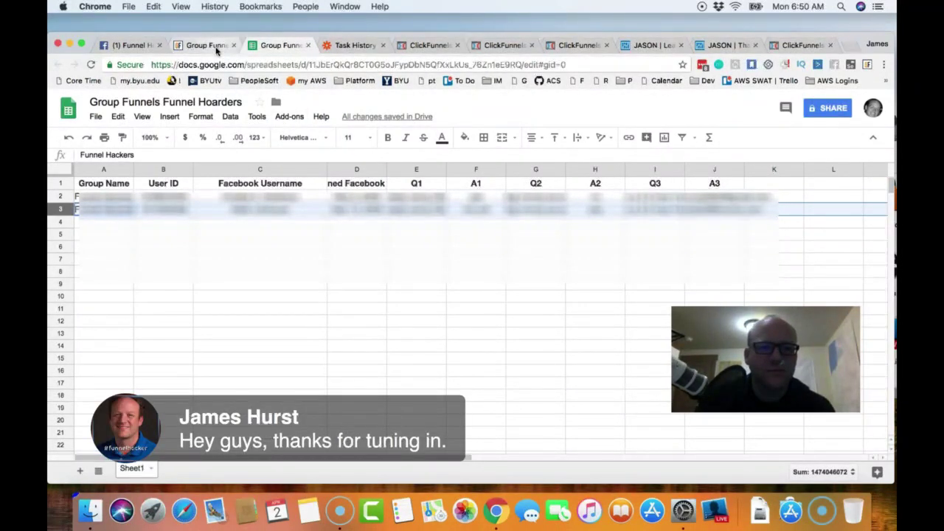
pyautogui.click(212, 47)
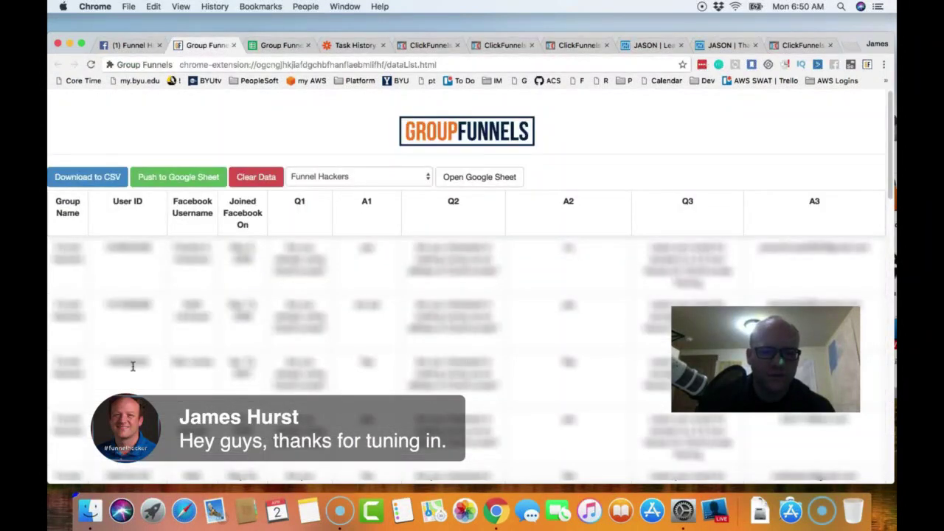
# - Copy the first three exported member rows from Group Funnels and return to the spreadsheet
pyautogui.moveTo(54, 362); pyautogui.dragTo(682, 390)
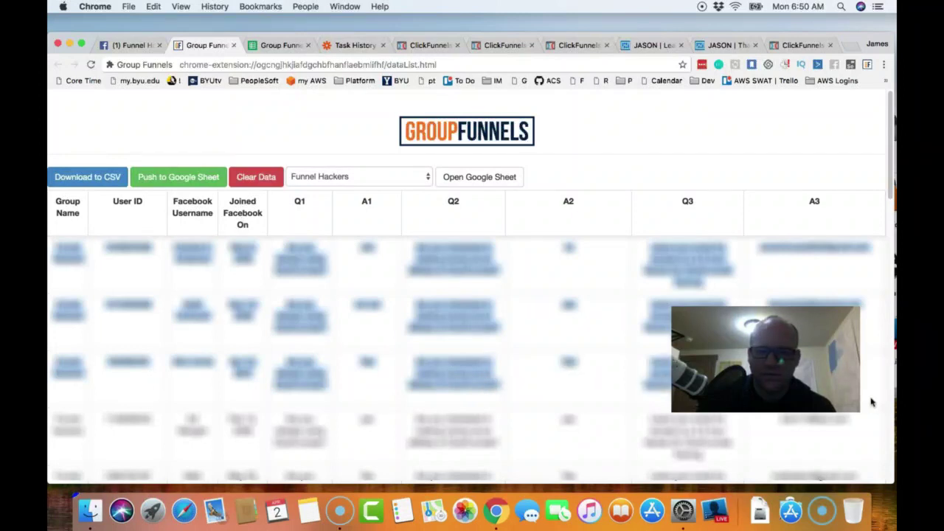
pyautogui.moveTo(804, 368); pyautogui.dragTo(824, 177)
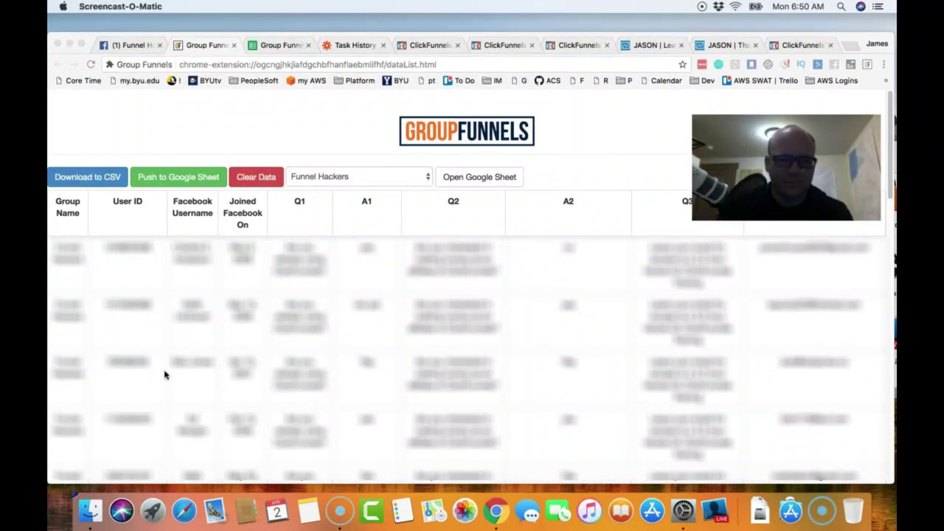
pyautogui.click(59, 367)
pyautogui.moveTo(55, 363); pyautogui.dragTo(542, 391)
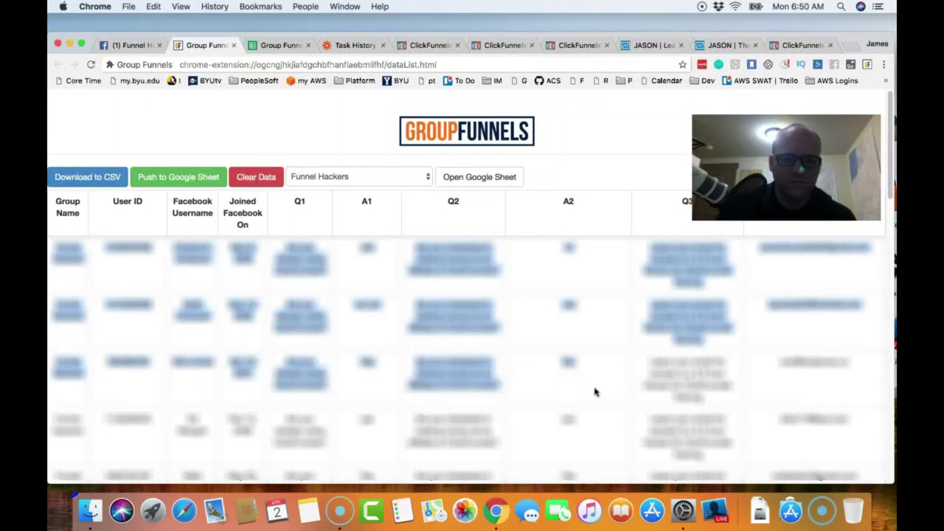
pyautogui.click(595, 391)
pyautogui.moveTo(50, 371); pyautogui.dragTo(798, 396)
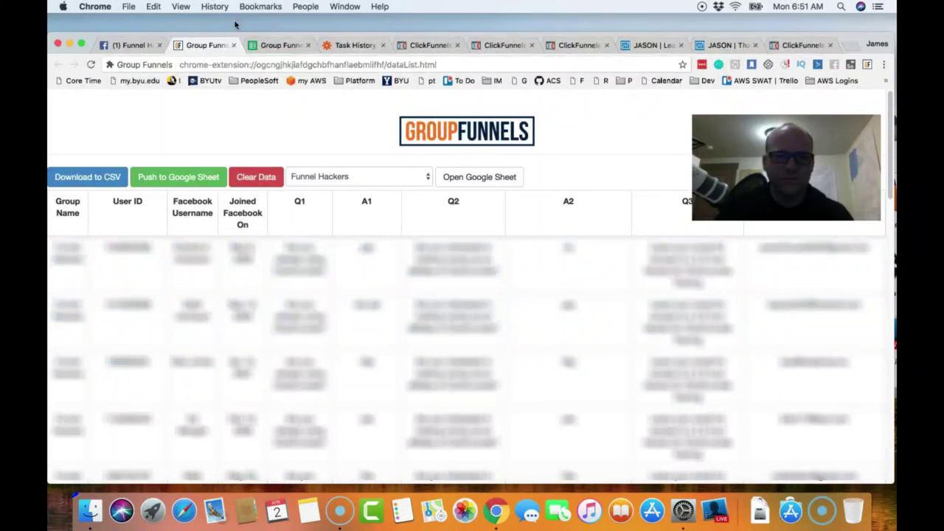
pyautogui.click(286, 46)
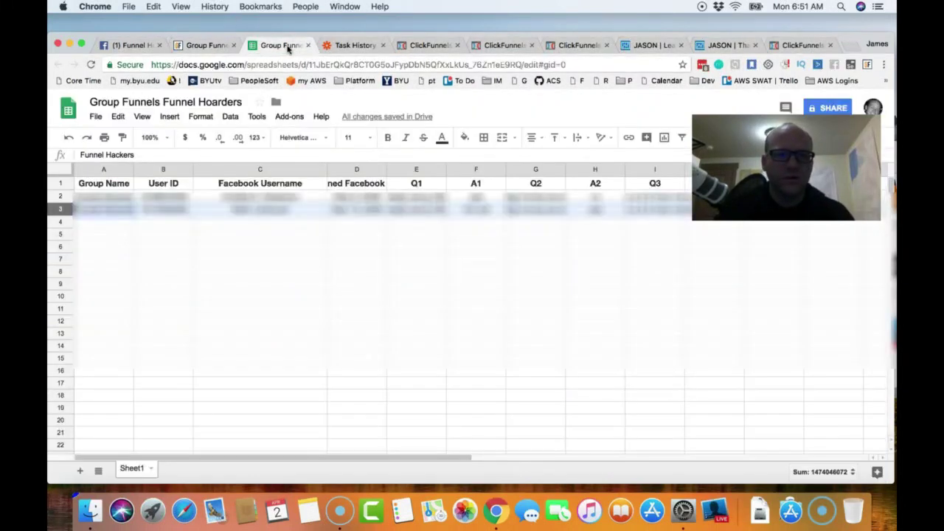
# - Paste the three copied member rows into row 4 of the Funnel Hoarders sheet
pyautogui.click(65, 222)
pyautogui.press('super+v')
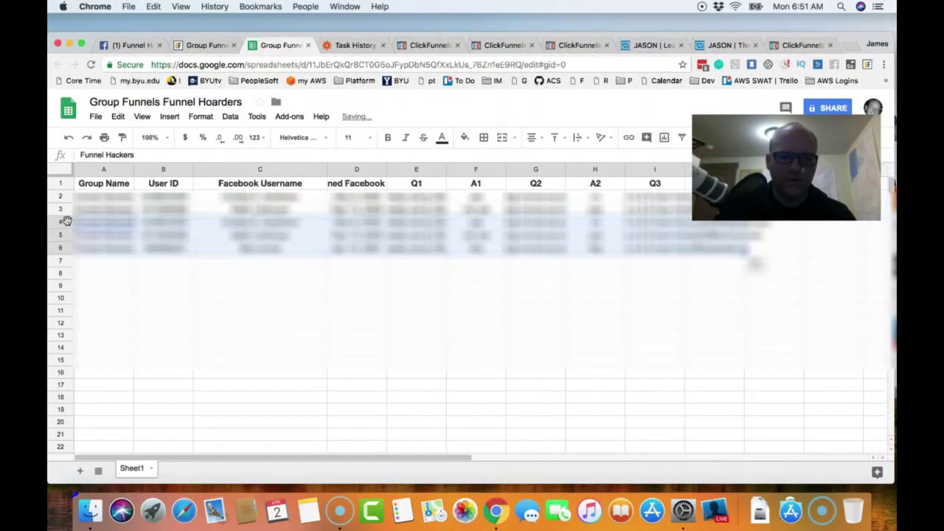
pyautogui.click(236, 304)
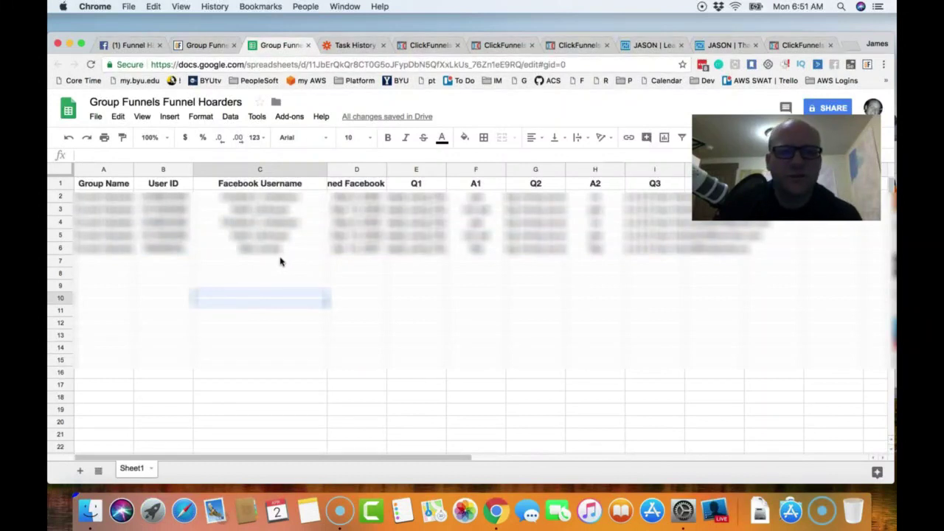
# - Reload Zapier's Task History and filter it to the Funnel Hoarders to Actionetics zap
pyautogui.click(355, 45)
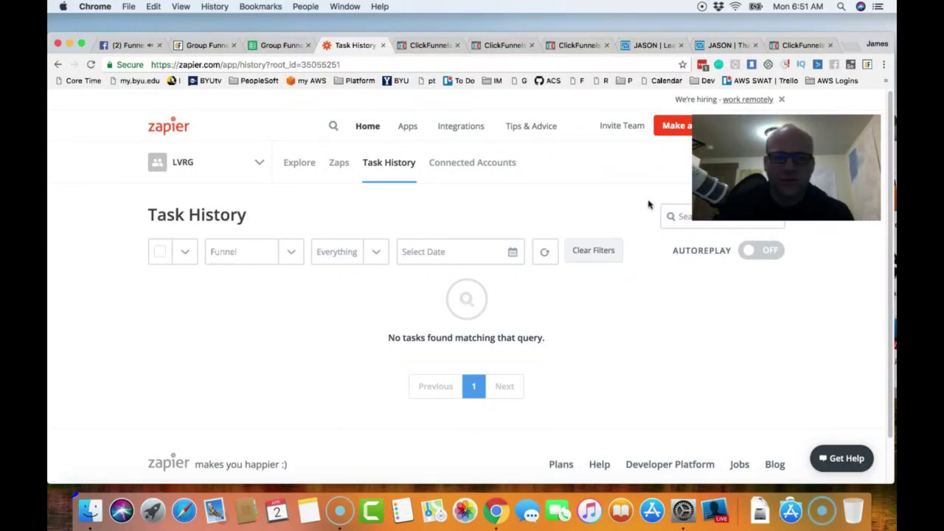
pyautogui.click(91, 65)
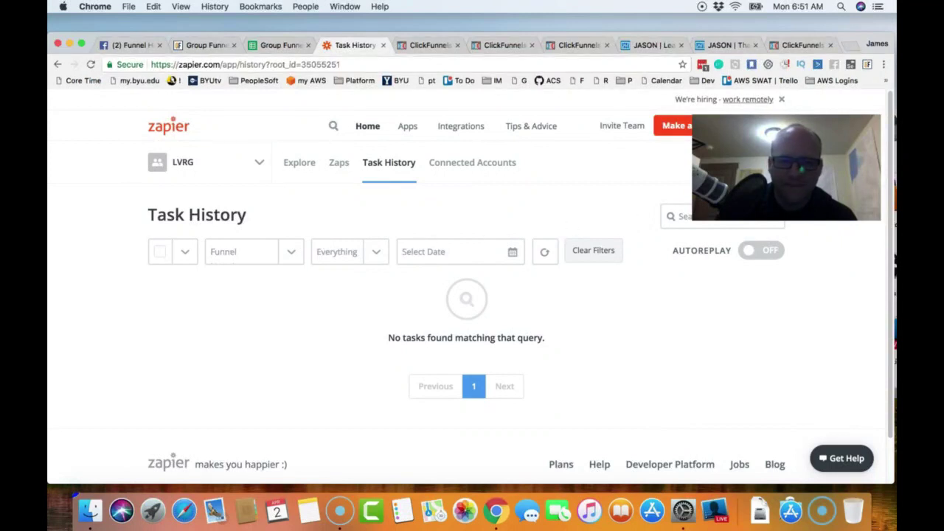
pyautogui.click(289, 255)
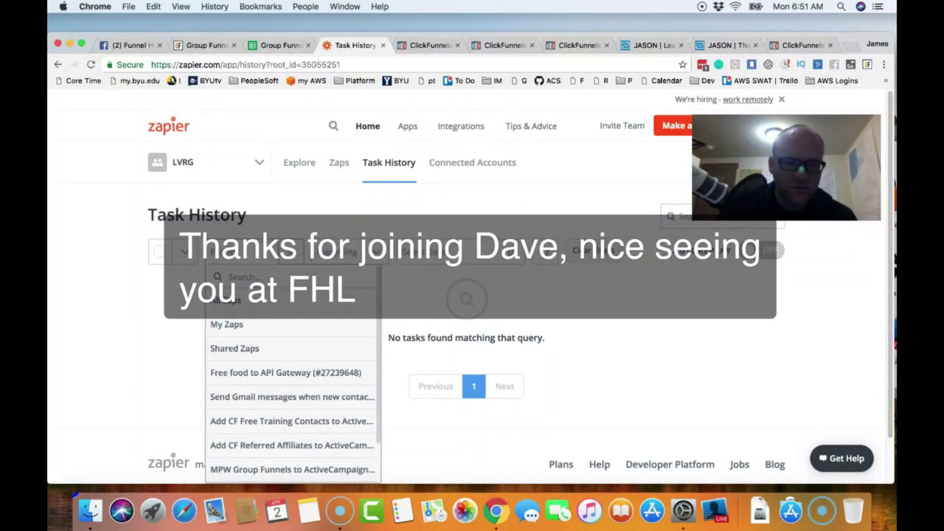
pyautogui.scroll(-1, 303, 361)
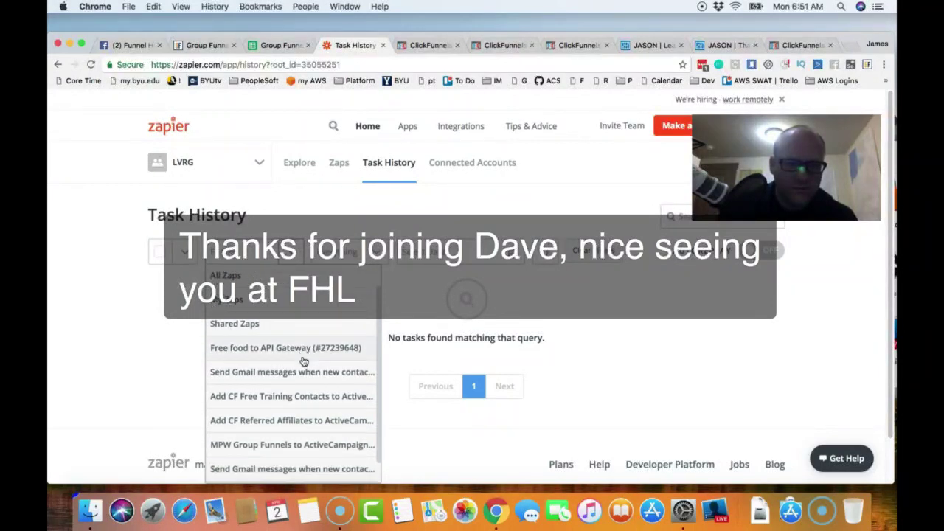
pyautogui.scroll(-1, 303, 361)
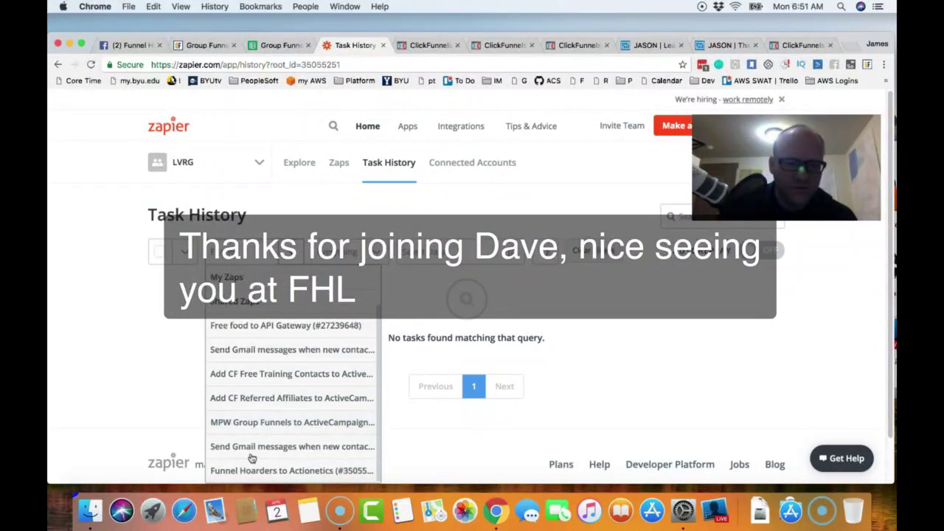
pyautogui.click(256, 472)
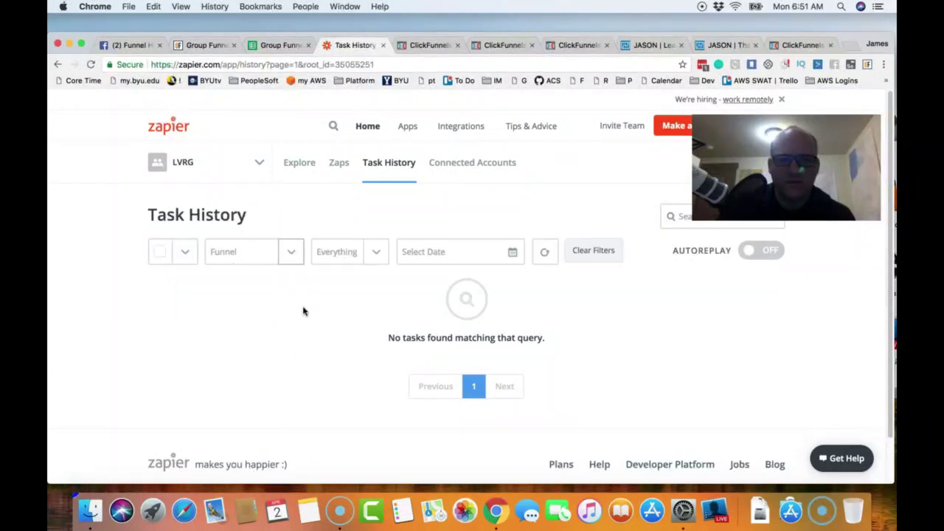
# - Open that zap's task history from the Zaps list, finding no tasks, then go to ClickFunnels
pyautogui.click(341, 165)
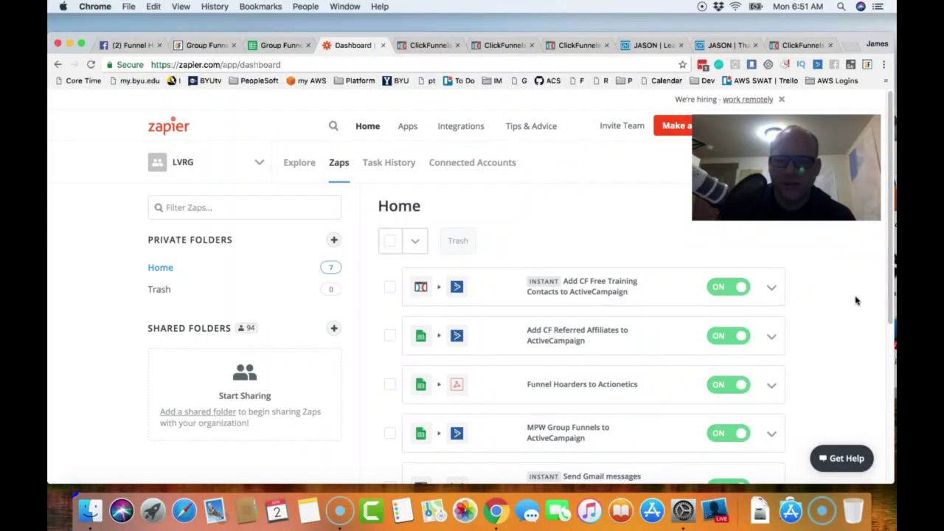
pyautogui.scroll(-1, 855, 300)
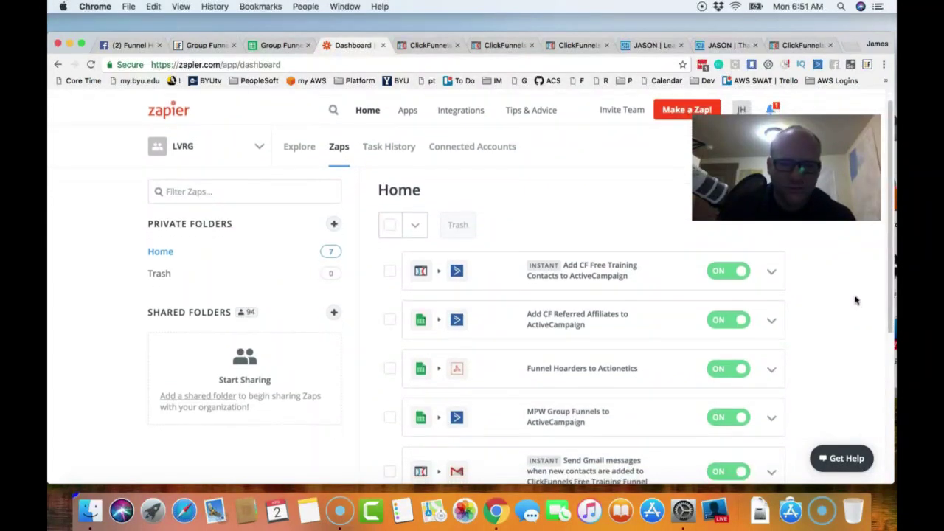
pyautogui.scroll(-5, 854, 299)
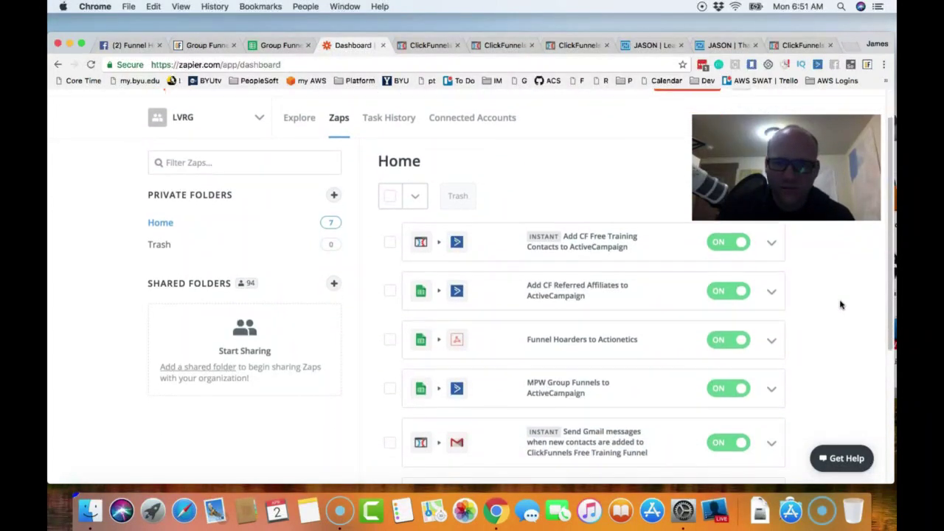
pyautogui.scroll(1, 841, 303)
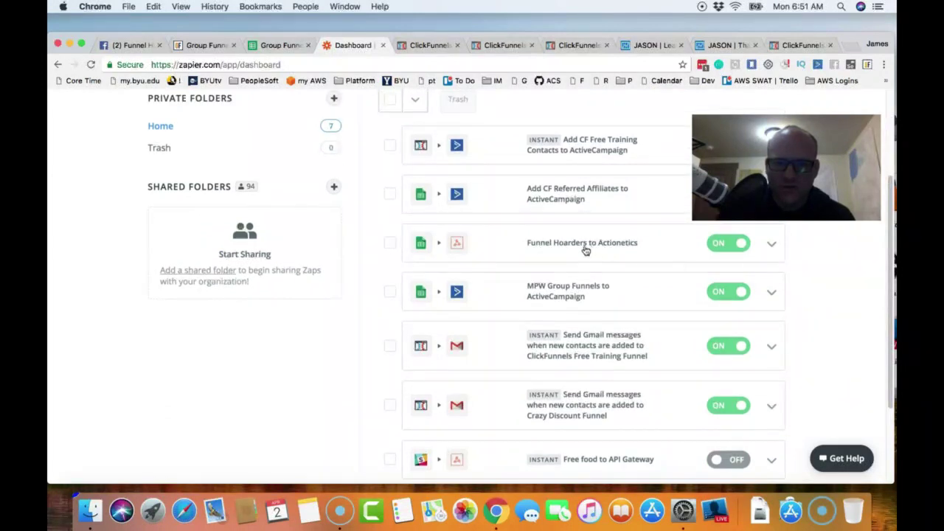
pyautogui.scroll(1, 645, 290)
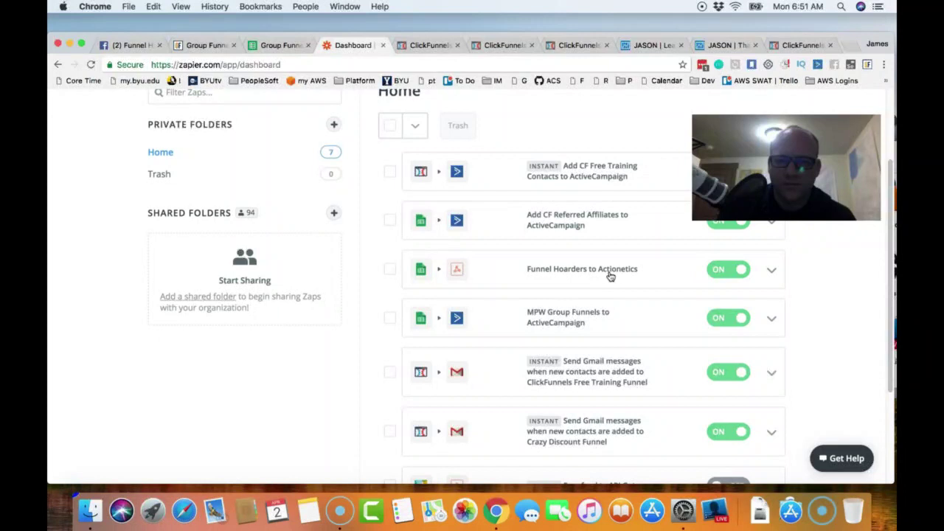
pyautogui.click(771, 271)
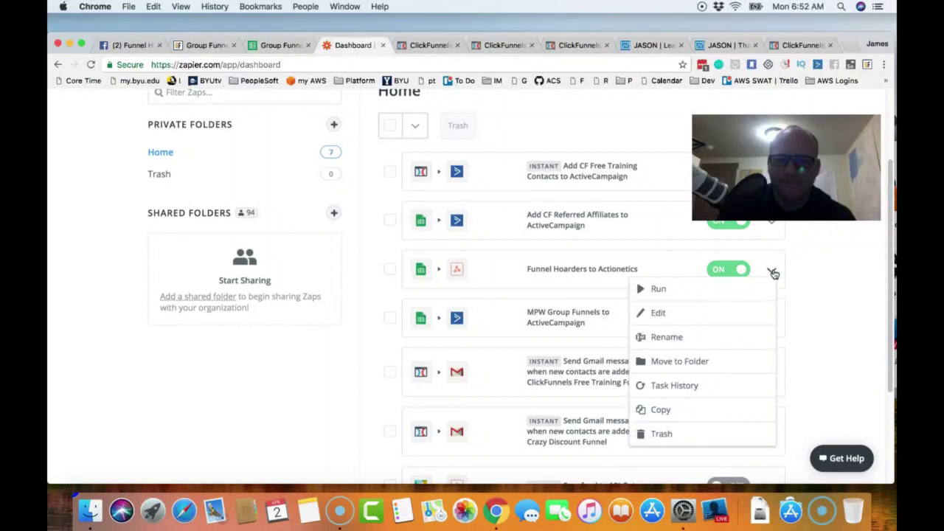
pyautogui.click(691, 385)
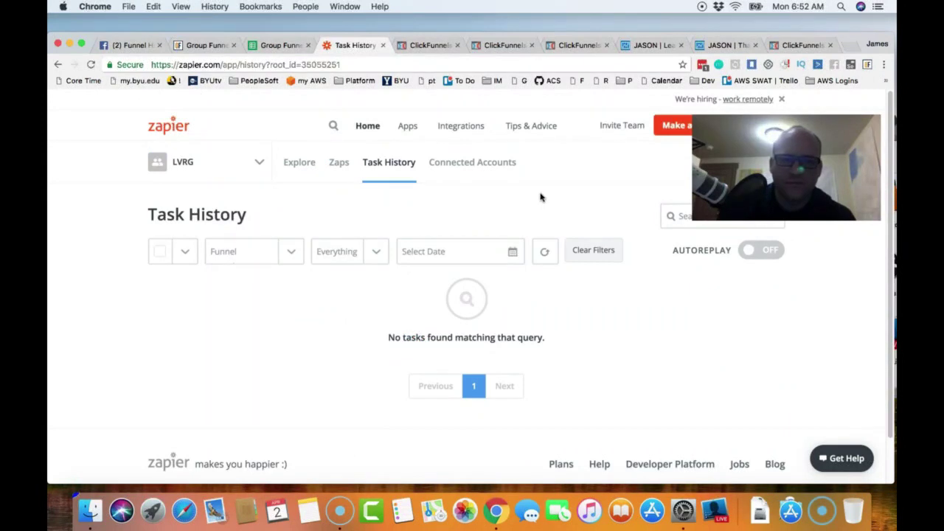
pyautogui.click(803, 45)
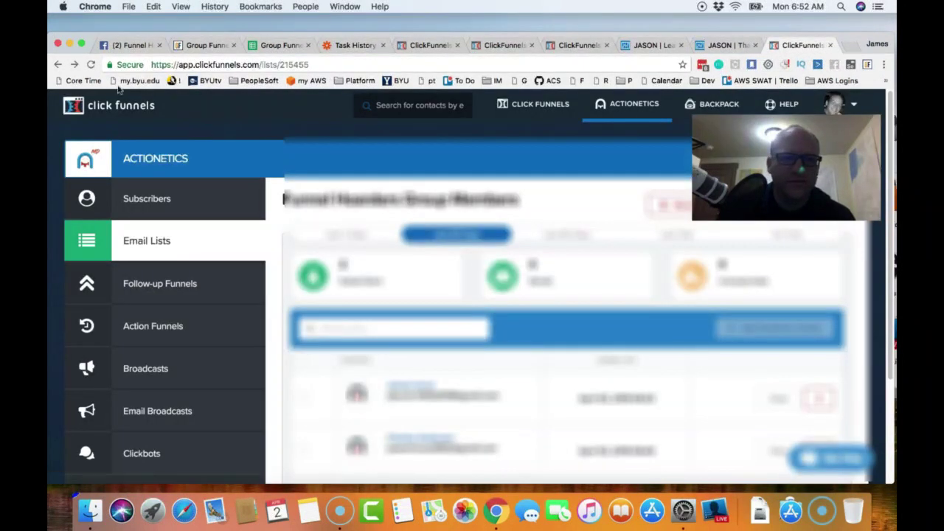
# - Reload the Funnel Hoarders Group Members list, still at 2 subscribers, then return to Group Funnels
pyautogui.click(91, 65)
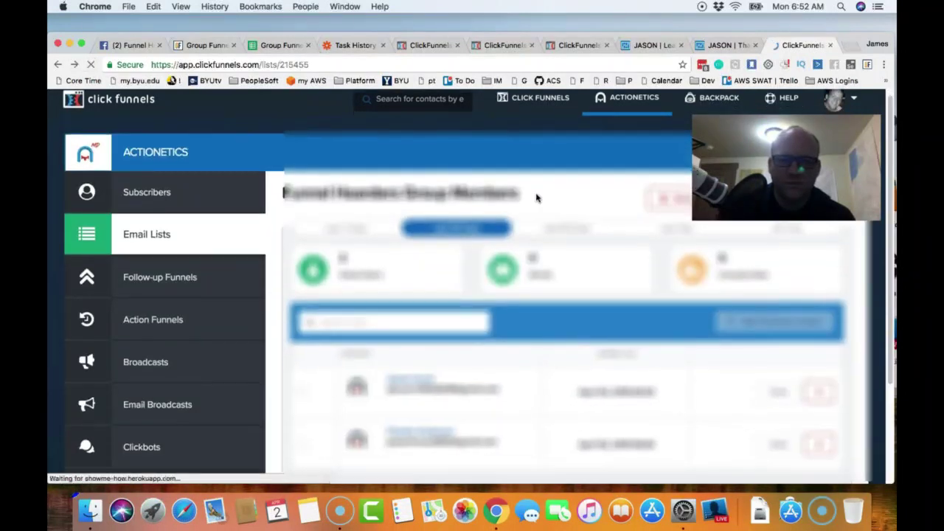
pyautogui.scroll(-4, 537, 236)
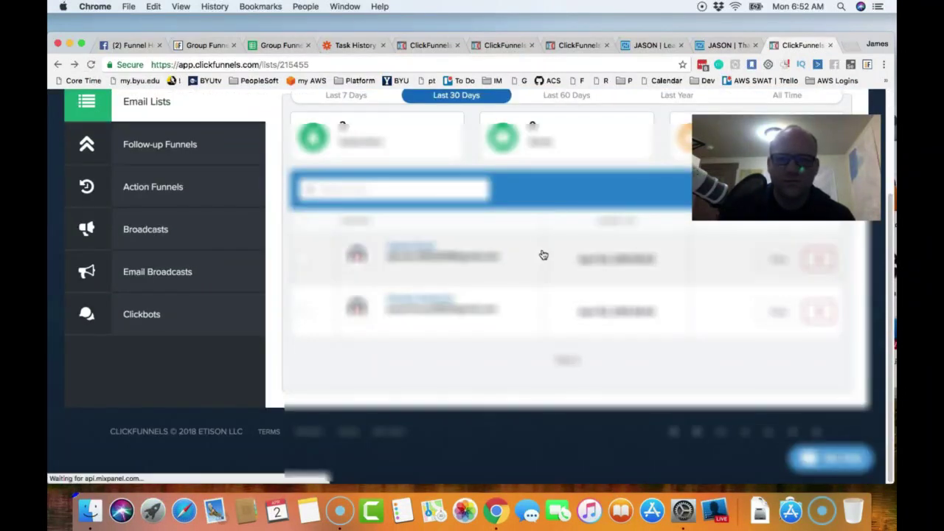
pyautogui.scroll(1, 530, 258)
pyautogui.scroll(1, 530, 258)
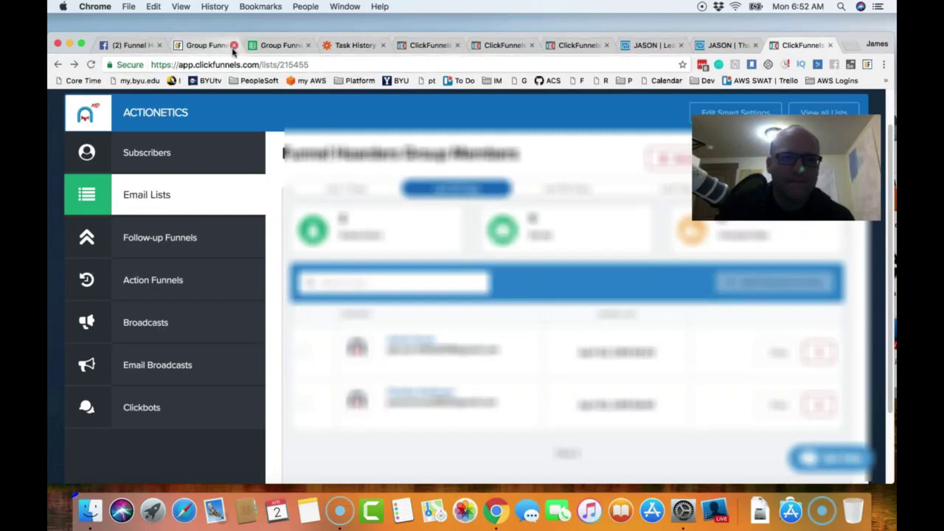
pyautogui.click(206, 45)
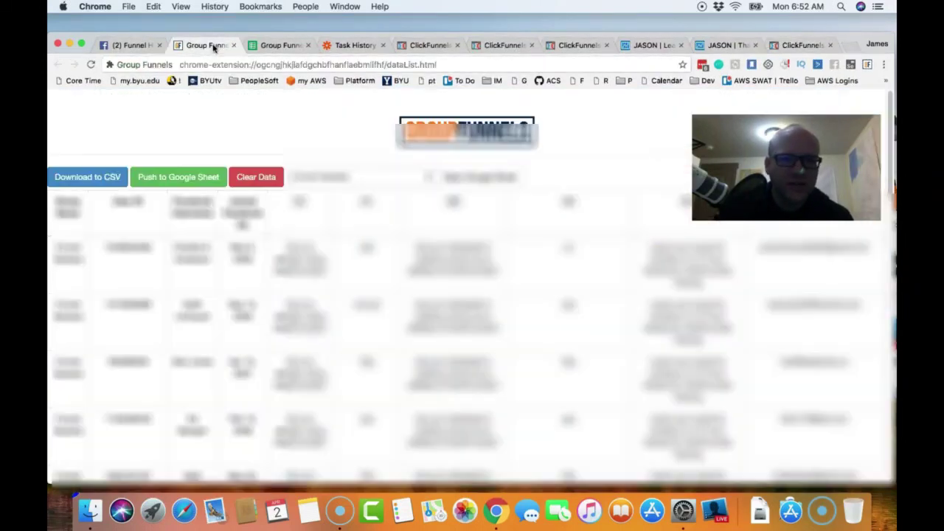
# - Look over the pasted member rows in the sheet, then return to Zapier's Task History
pyautogui.click(283, 45)
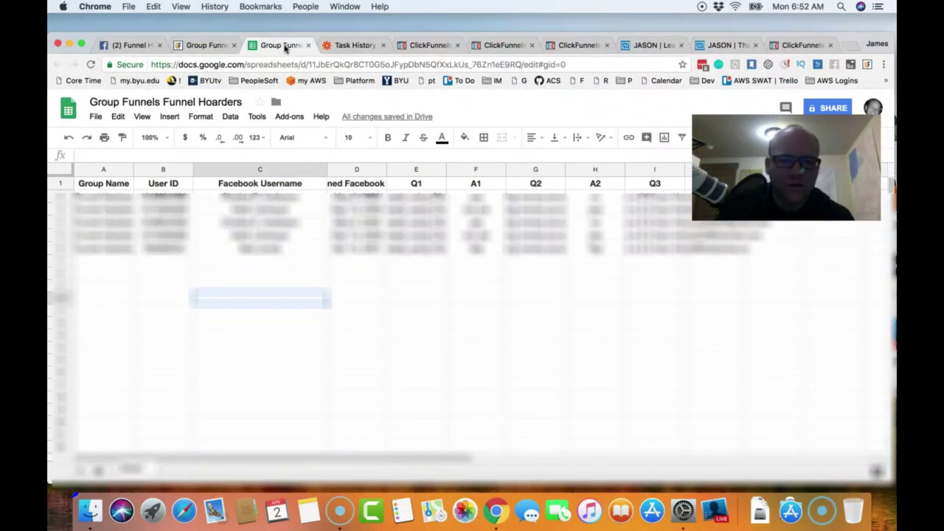
pyautogui.click(351, 48)
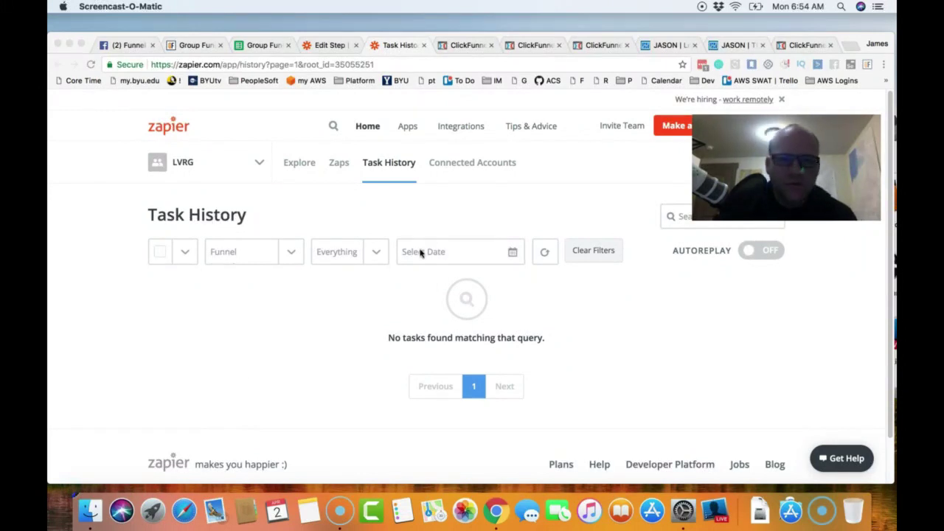
# - Confirm the Funnel Hoarders to Actionetics zap is on, then view the Actionetics list at 2 subscribers
pyautogui.click(331, 49)
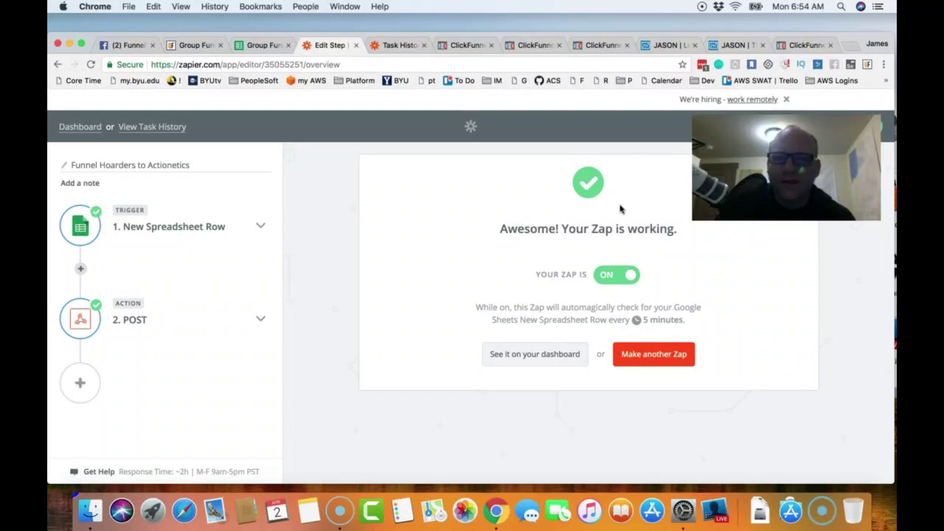
pyautogui.click(807, 45)
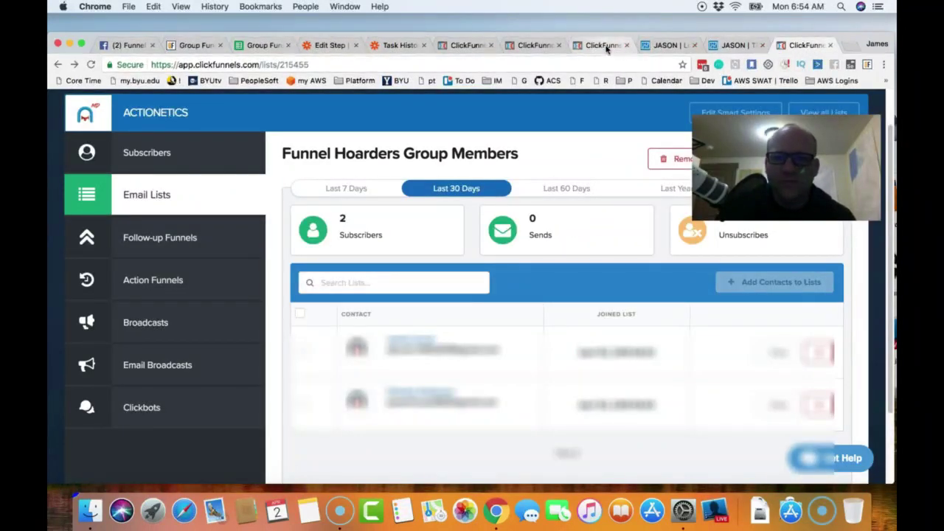
# - Review the SendGrid mx, txt and cname DNS records for go.powerwheelsparties.com
pyautogui.click(606, 47)
pyautogui.scroll(-1, 468, 274)
pyautogui.scroll(-5, 468, 274)
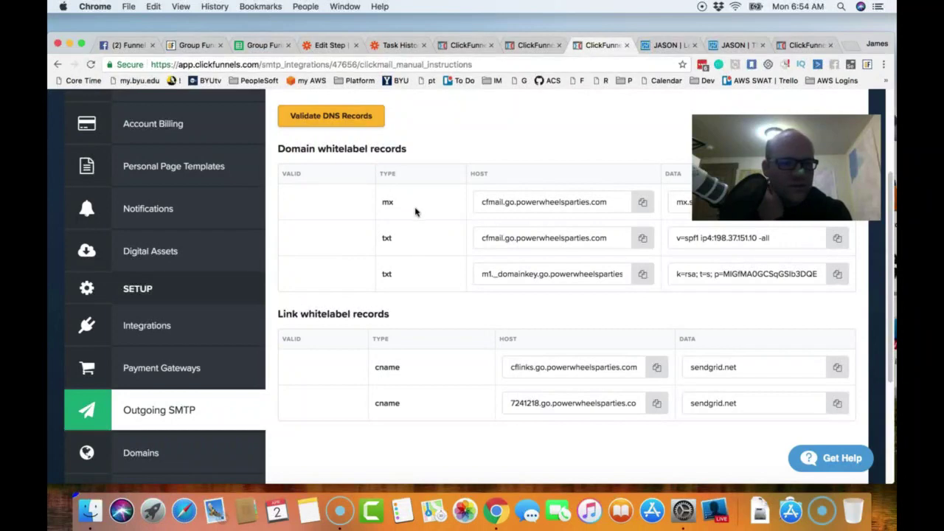
pyautogui.scroll(-3, 456, 287)
pyautogui.scroll(7, 458, 287)
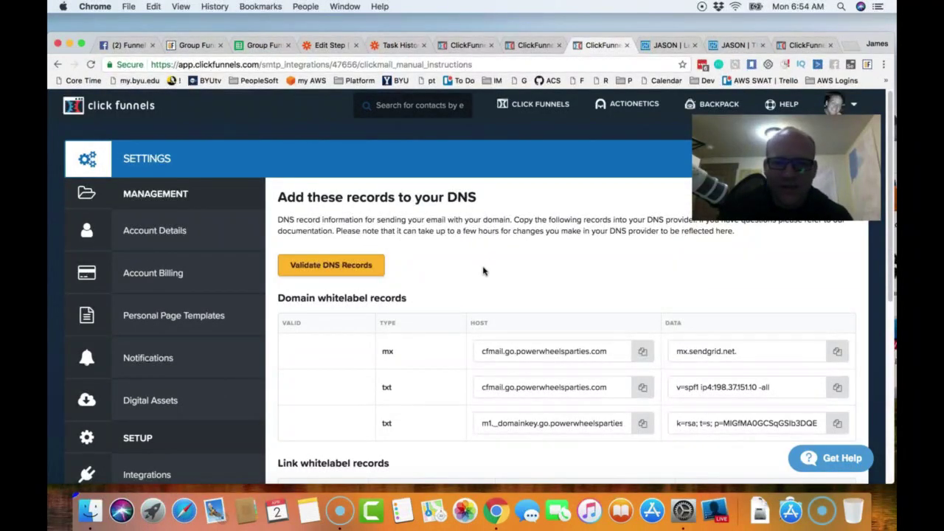
pyautogui.scroll(-1, 482, 270)
pyautogui.scroll(-3, 477, 269)
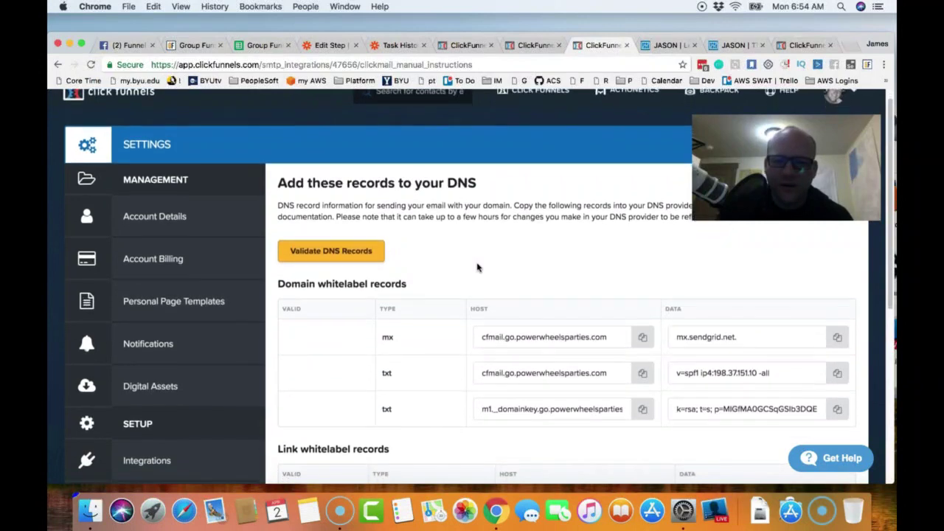
pyautogui.scroll(-2, 476, 269)
pyautogui.scroll(-2, 476, 268)
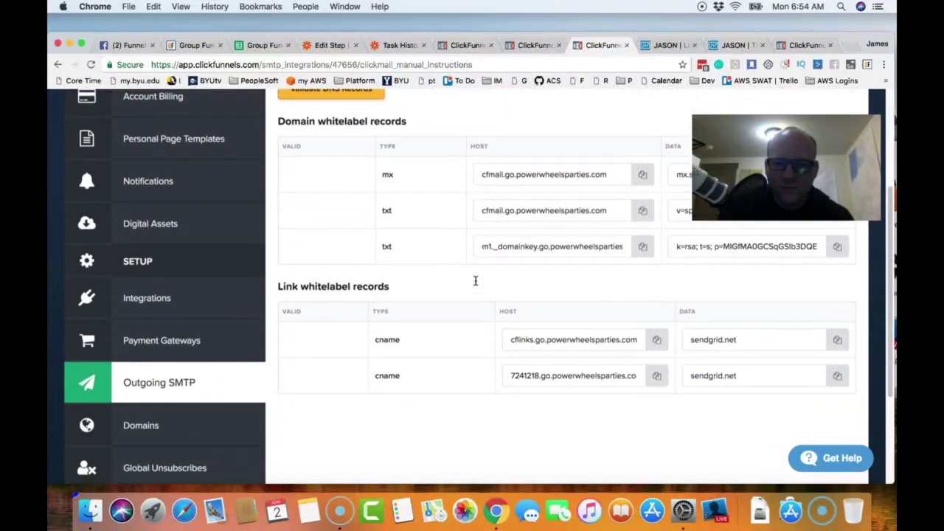
pyautogui.scroll(1, 475, 280)
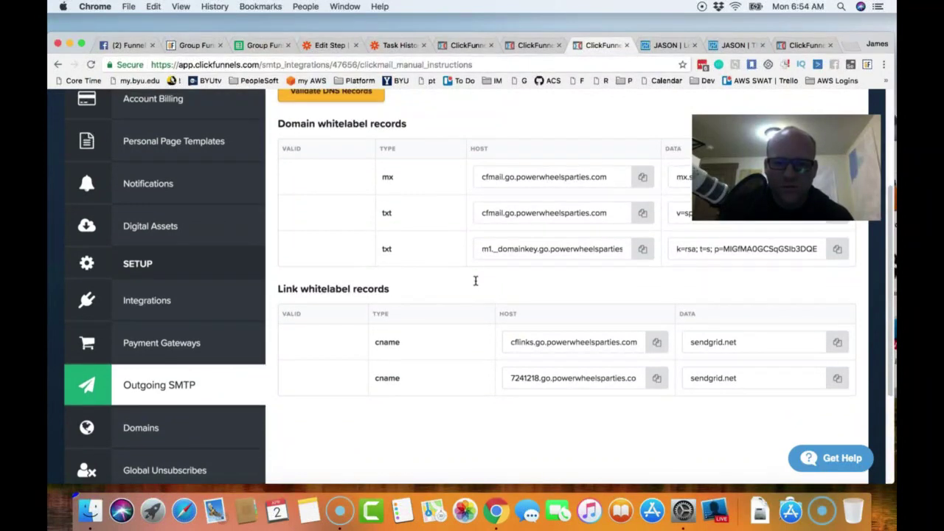
pyautogui.scroll(4, 476, 281)
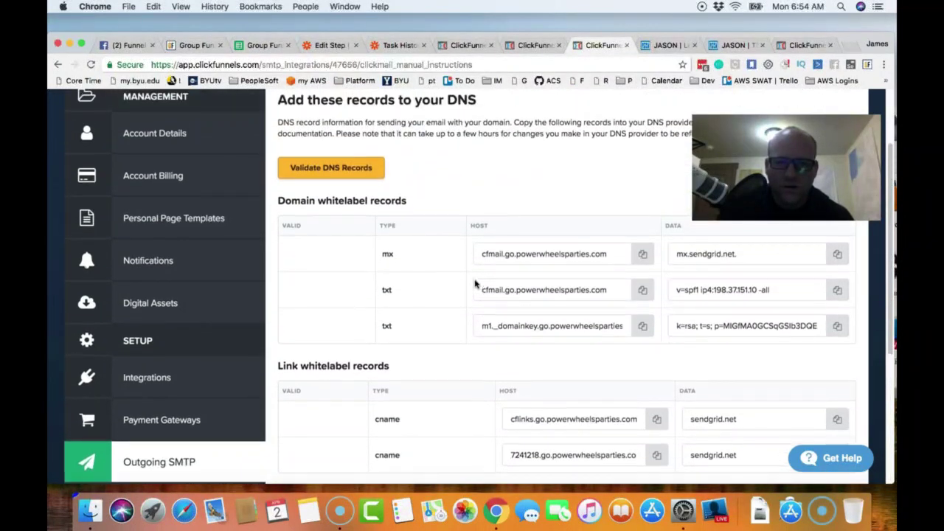
pyautogui.scroll(5, 474, 284)
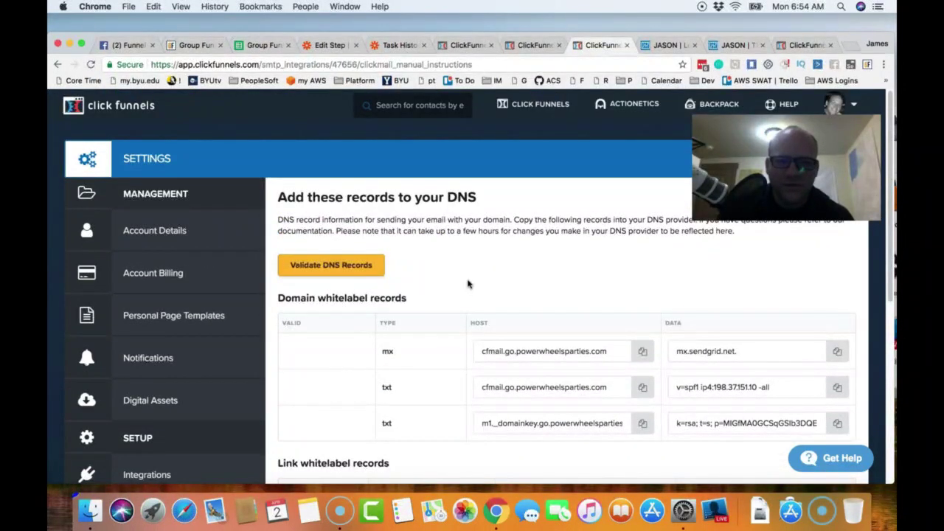
pyautogui.moveTo(636, 107)
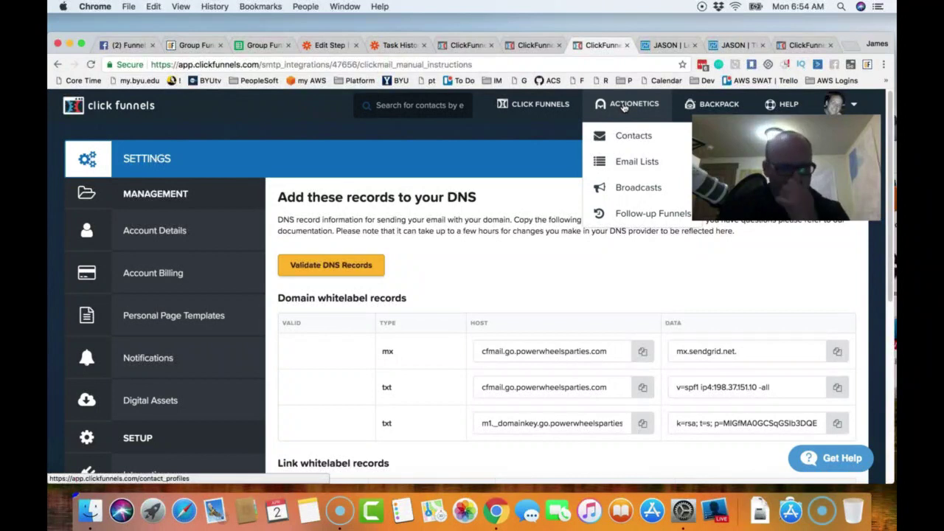
# - Go to Actionetics Action Funnels, which lists only Test, and start a new action funnel
pyautogui.click(627, 159)
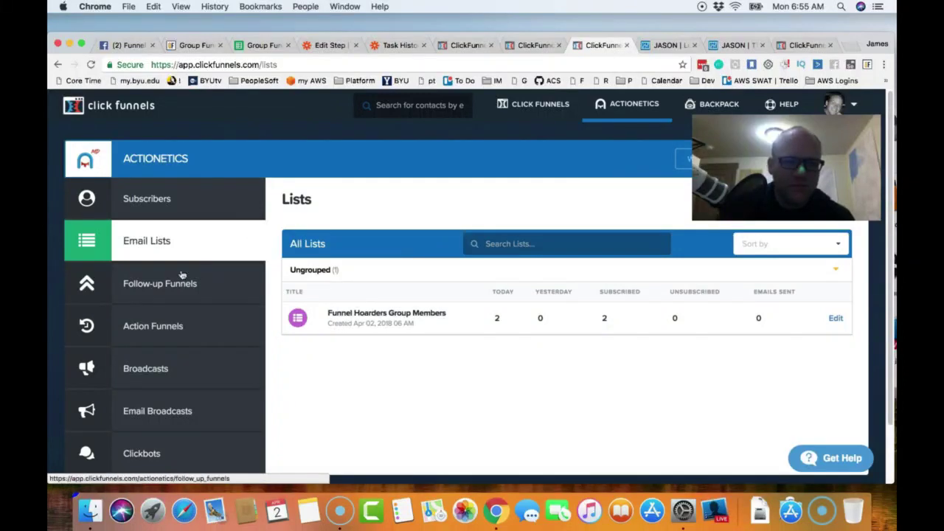
pyautogui.click(145, 328)
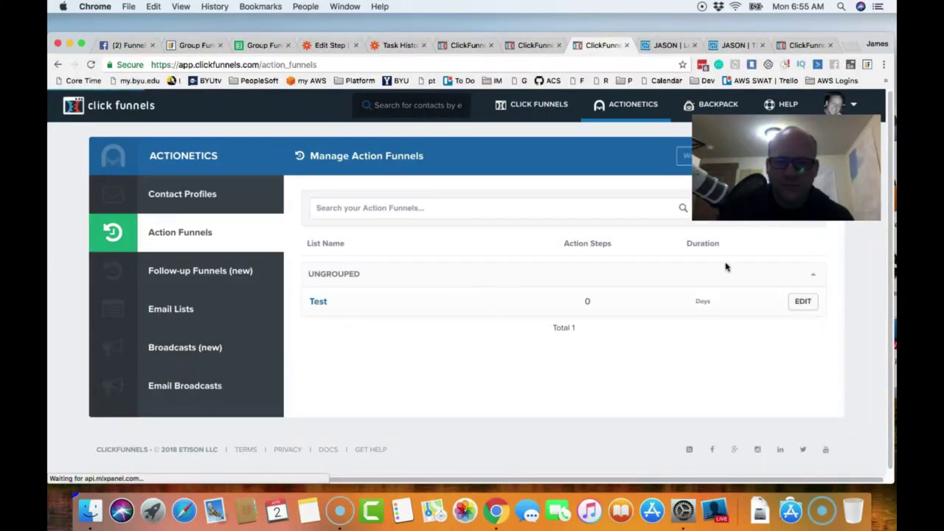
pyautogui.moveTo(786, 167); pyautogui.dragTo(801, 348)
pyautogui.click(767, 214)
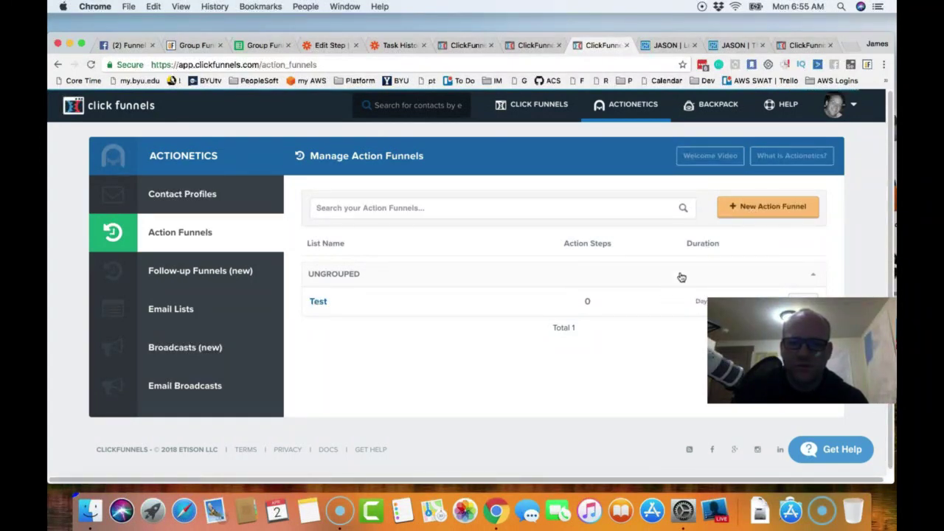
pyautogui.click(743, 209)
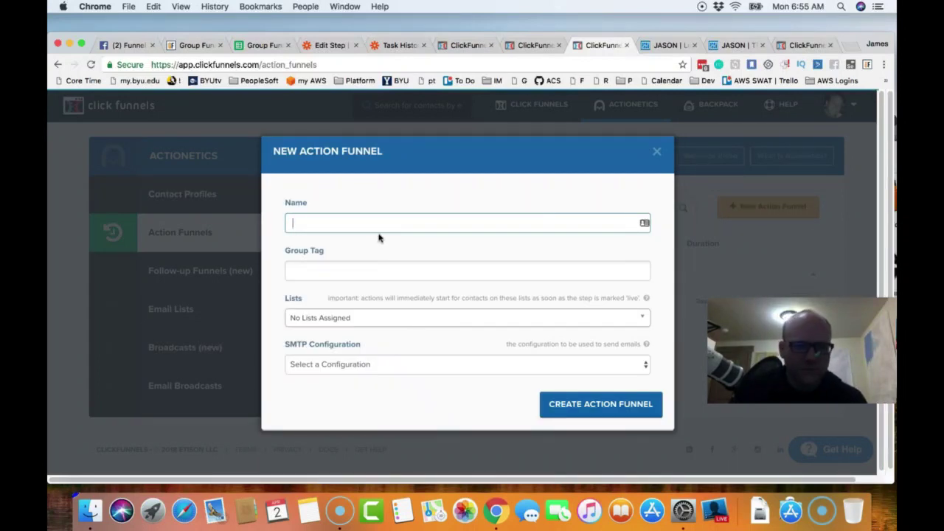
# - Create 'Funnel Hoarders Action Funnel' with Power Wheels Parties SMTP, the Funnel Hoarders Group Members list, and the Affiliate tag
pyautogui.click(391, 367)
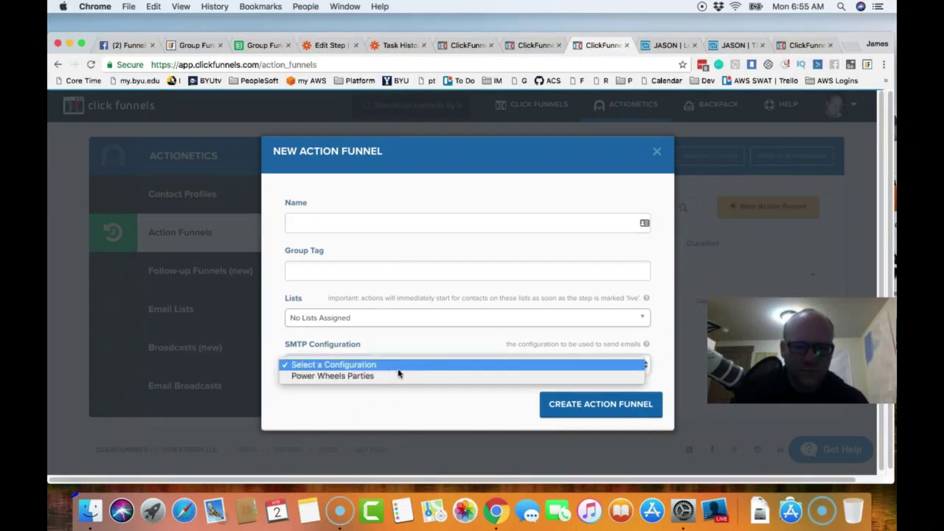
pyautogui.press('Escape')
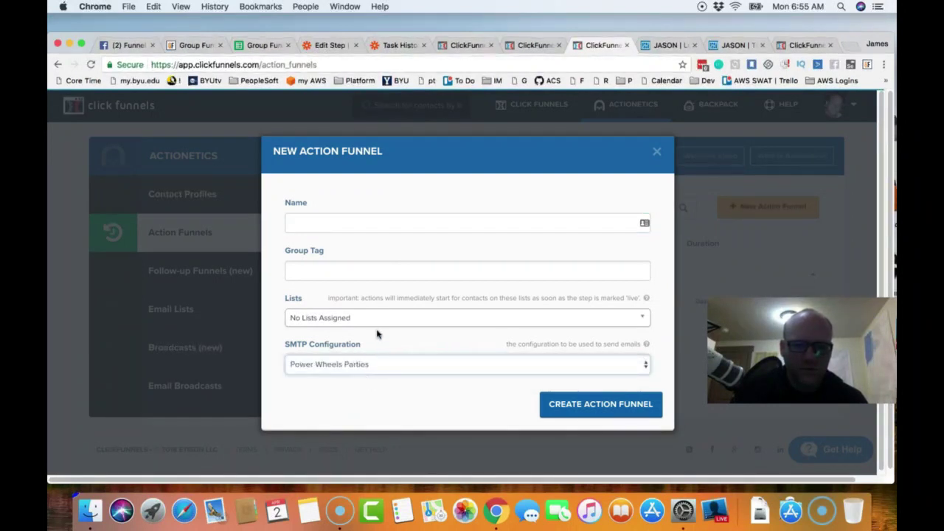
pyautogui.click(379, 319)
pyautogui.click(361, 367)
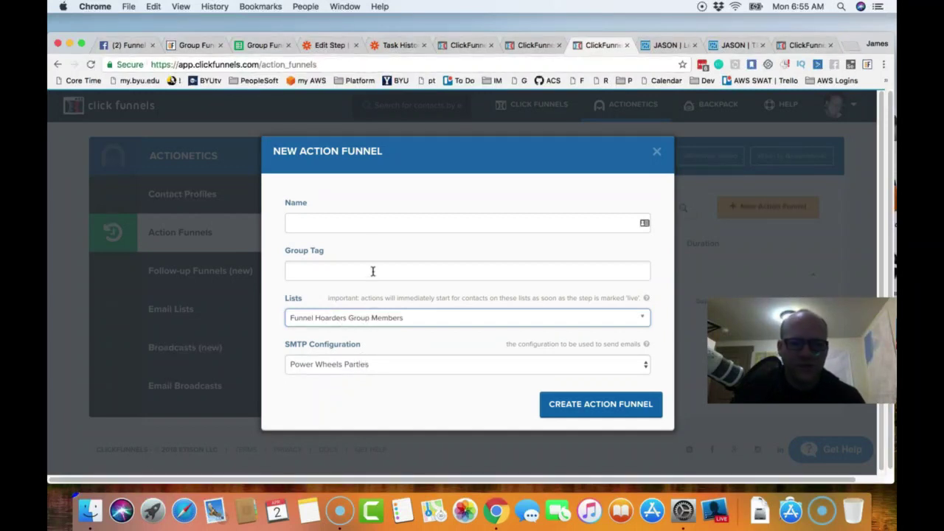
pyautogui.click(369, 226)
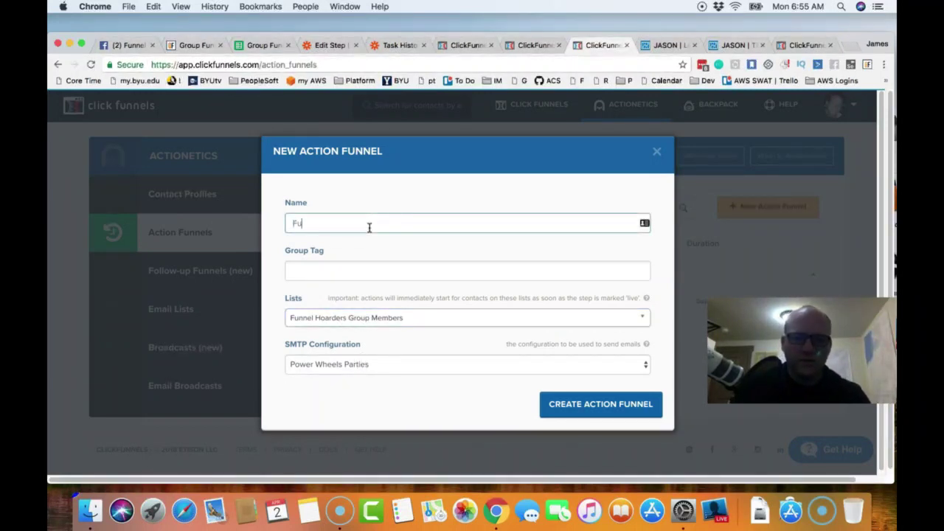
pyautogui.write('Funnel Hoarders Action Funne')
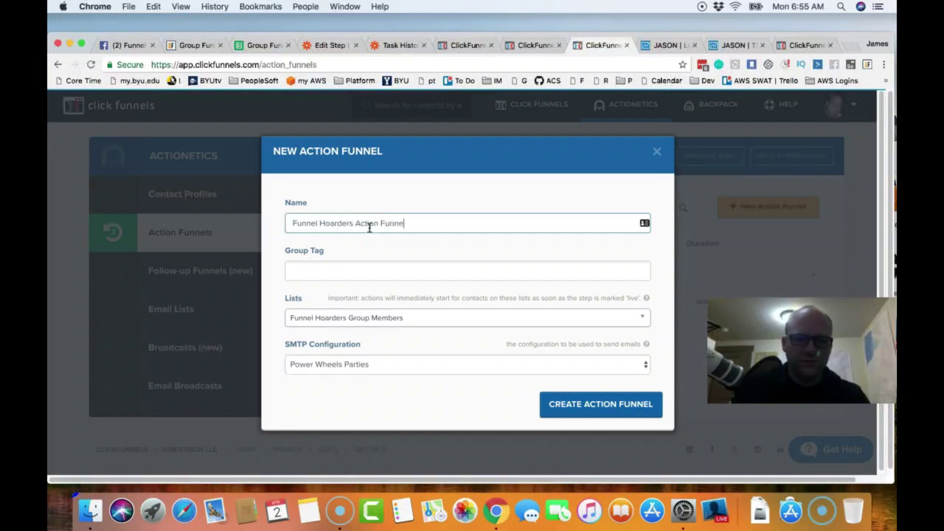
pyautogui.write('l')
pyautogui.press('Tab')
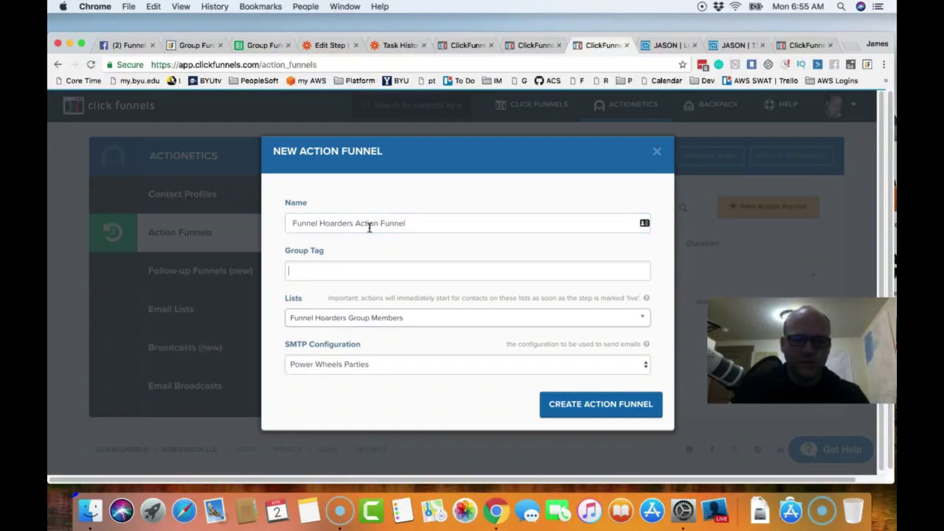
pyautogui.write('Aff')
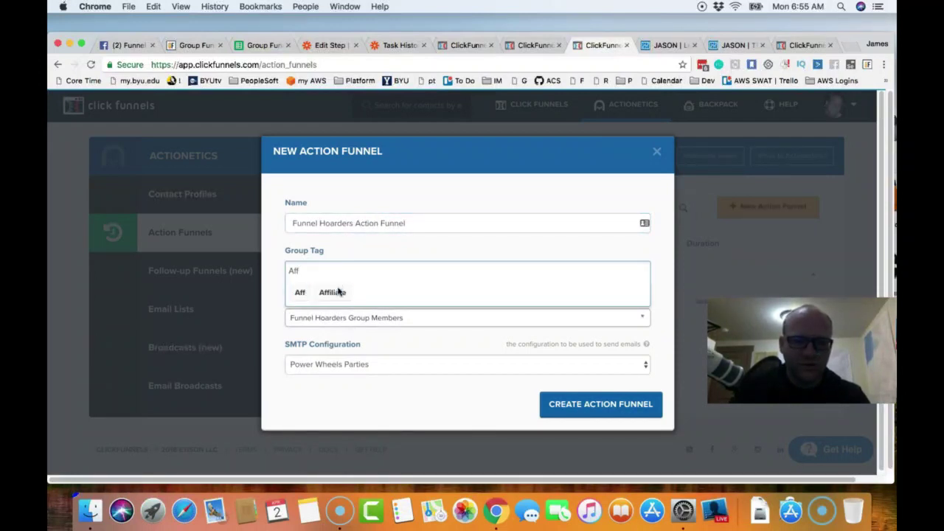
pyautogui.click(336, 292)
pyautogui.click(621, 408)
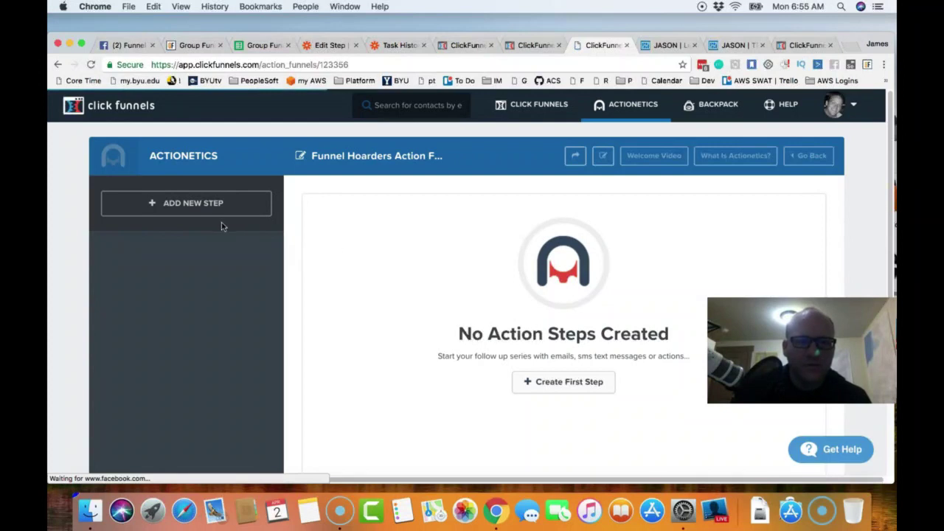
# - Add a Send Email step named 'Deliver Clickfunnels Training' that fires at 0 days
pyautogui.click(562, 385)
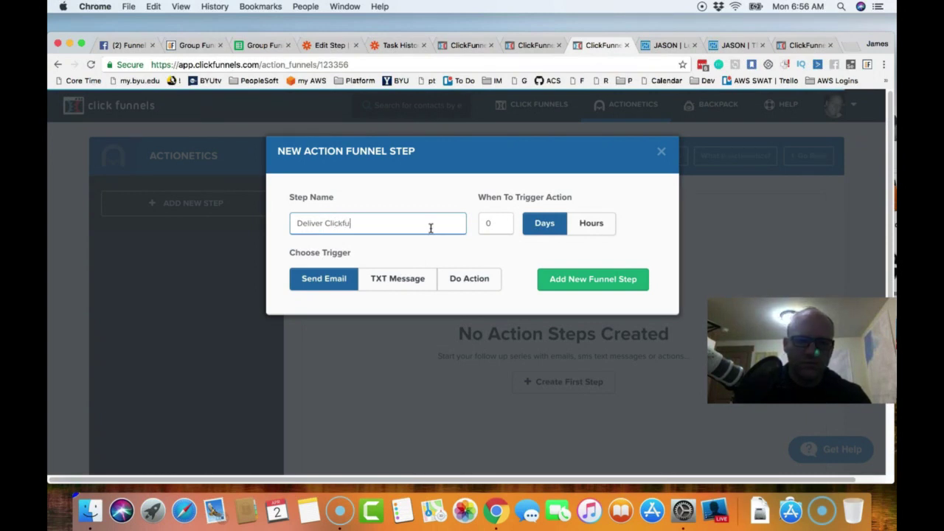
pyautogui.write('s Training')
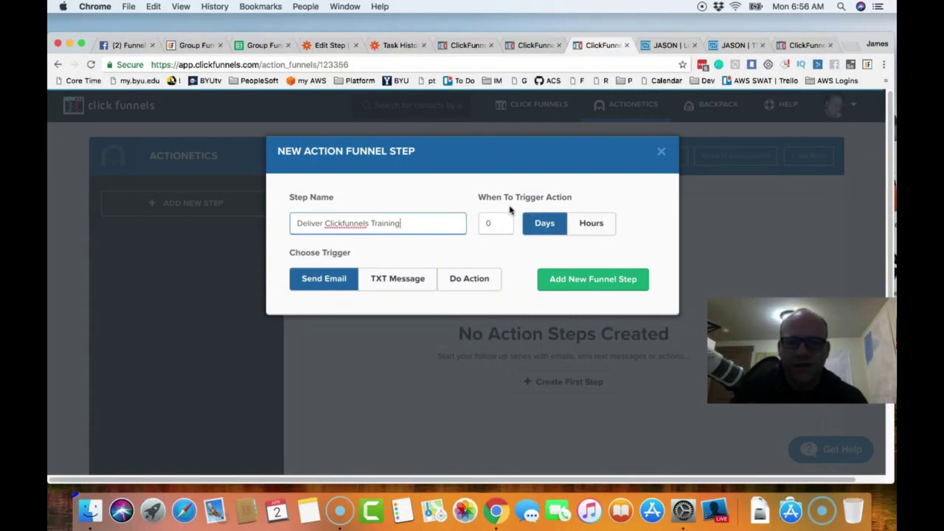
pyautogui.click(581, 280)
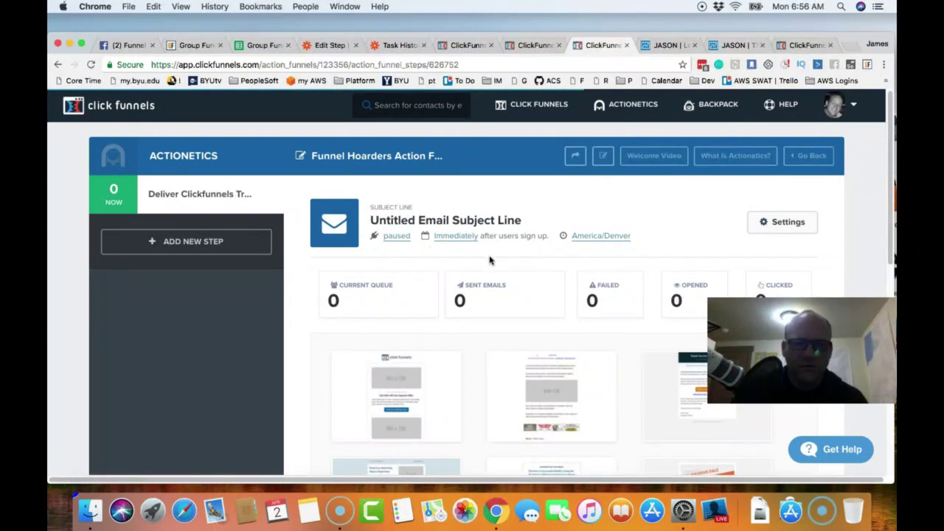
# - Set the subject to 'Welcome to the Group and Here is your Promised Clickfunnels Training!' and save the settings
pyautogui.scroll(-10, 573, 309)
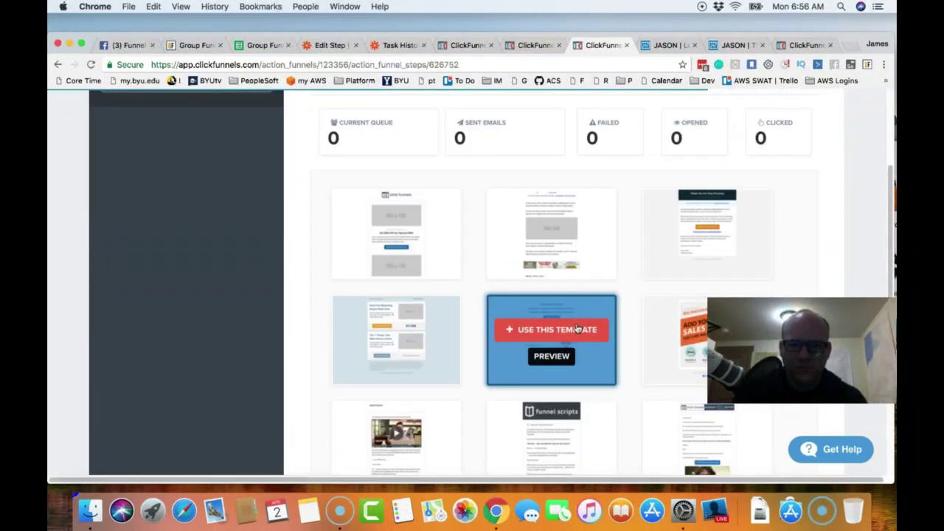
pyautogui.scroll(5, 626, 339)
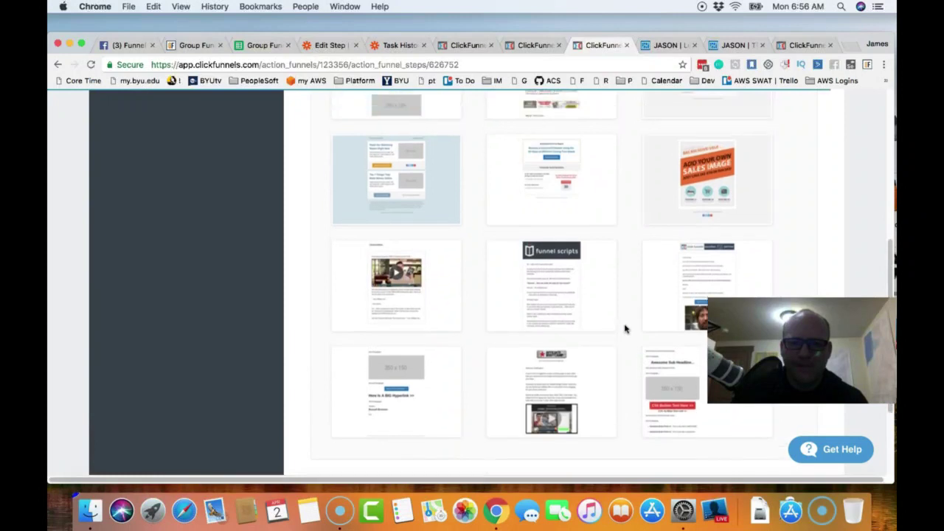
pyautogui.scroll(4, 624, 329)
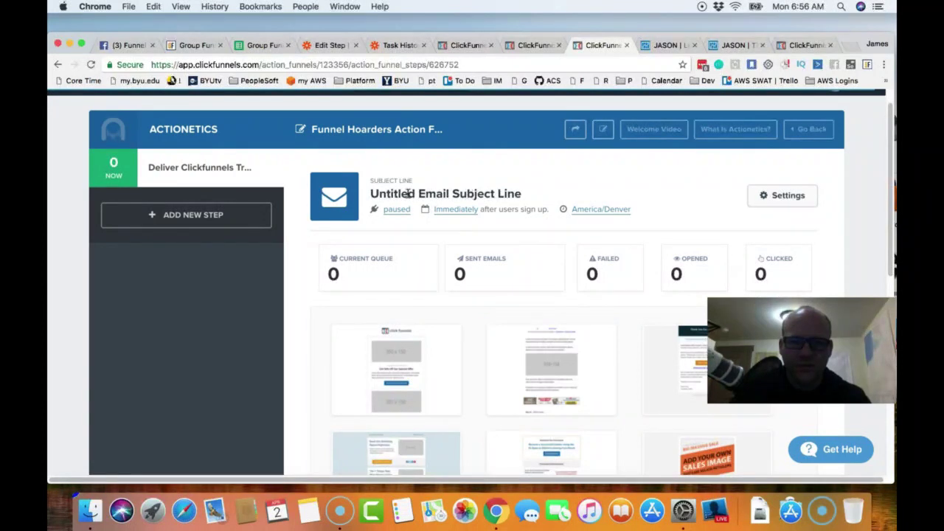
pyautogui.click(786, 198)
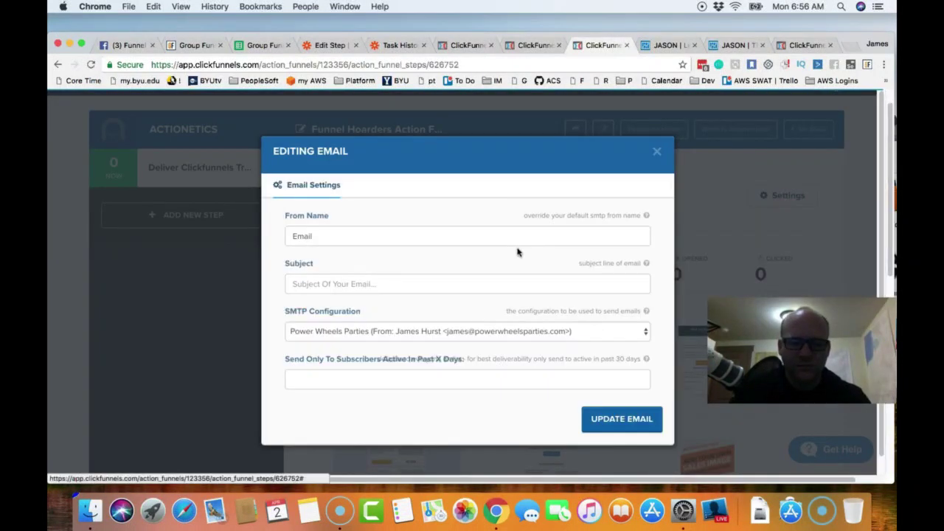
pyautogui.click(343, 236)
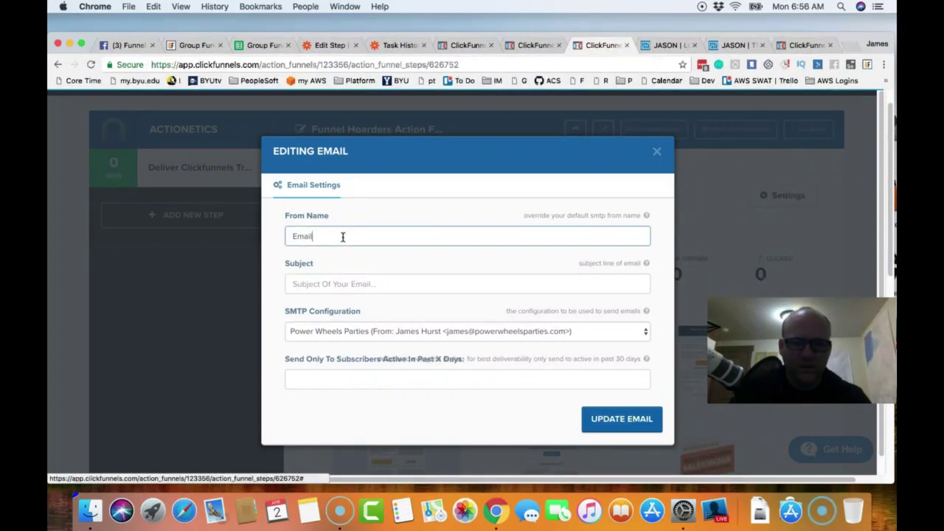
pyautogui.click(359, 285)
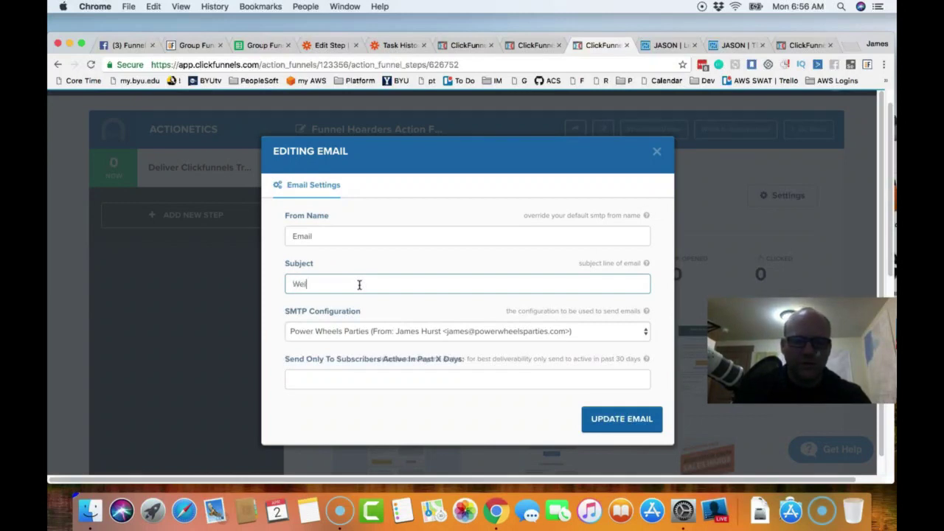
pyautogui.write('Welcome to the Group and Here is your Promised Clickfunnel')
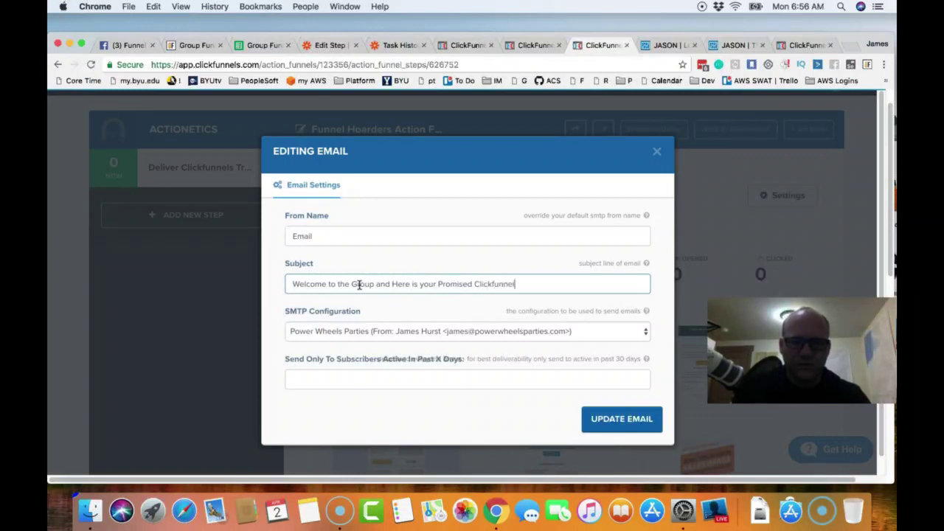
pyautogui.write('Training!')
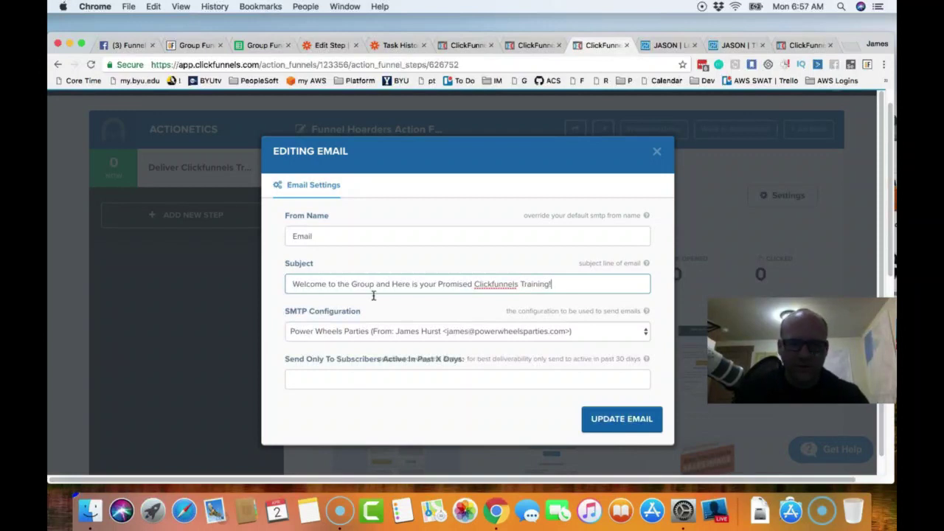
pyautogui.click(472, 405)
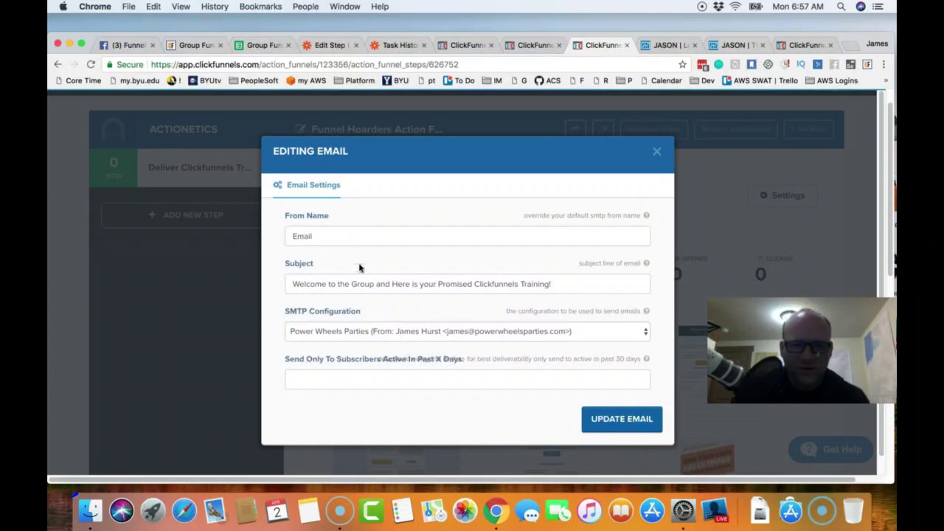
pyautogui.click(620, 421)
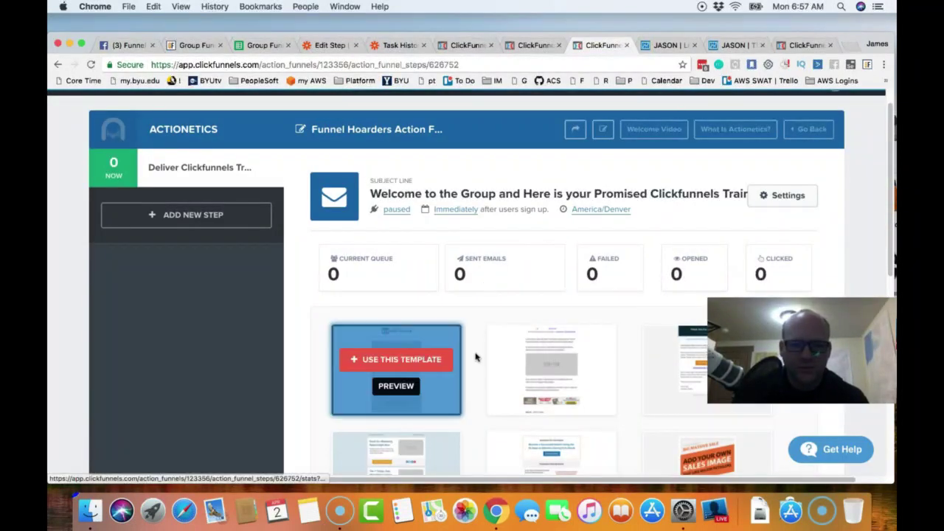
# - Apply the Funnel Scripts template to the Deliver Clickfunnels Training email
pyautogui.scroll(-1, 487, 356)
pyautogui.scroll(-5, 504, 317)
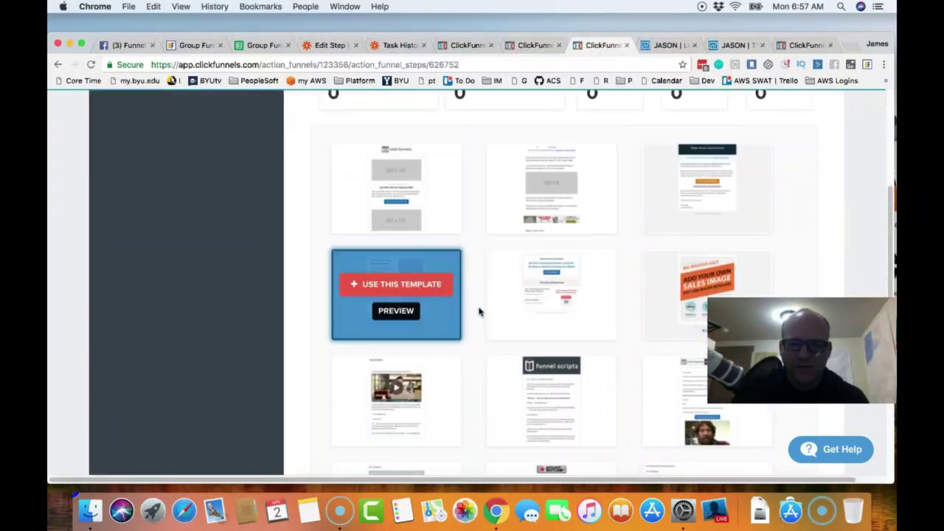
pyautogui.scroll(-2, 480, 312)
pyautogui.scroll(-4, 486, 293)
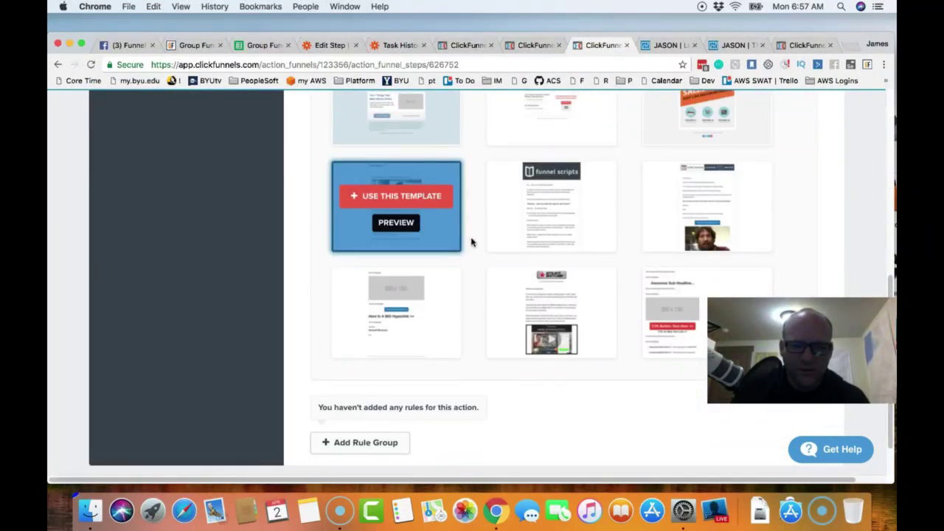
pyautogui.scroll(4, 473, 244)
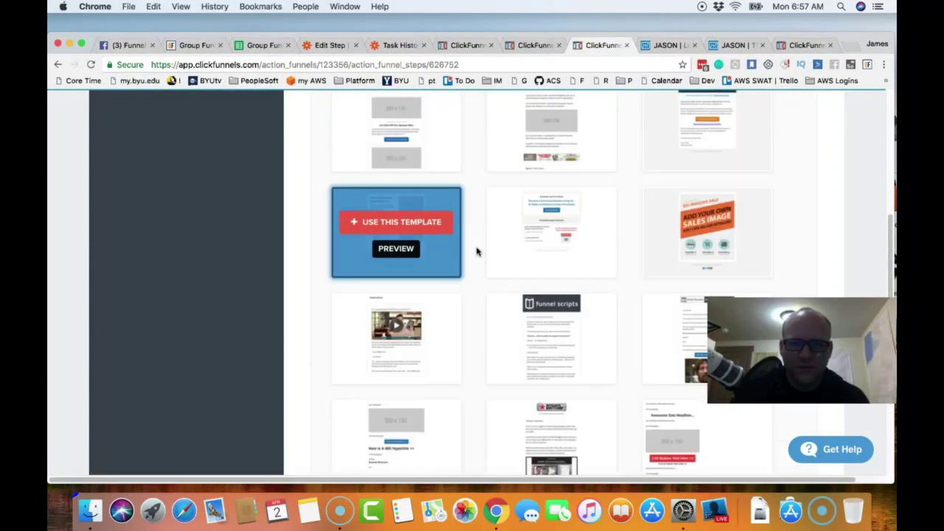
pyautogui.scroll(5, 476, 252)
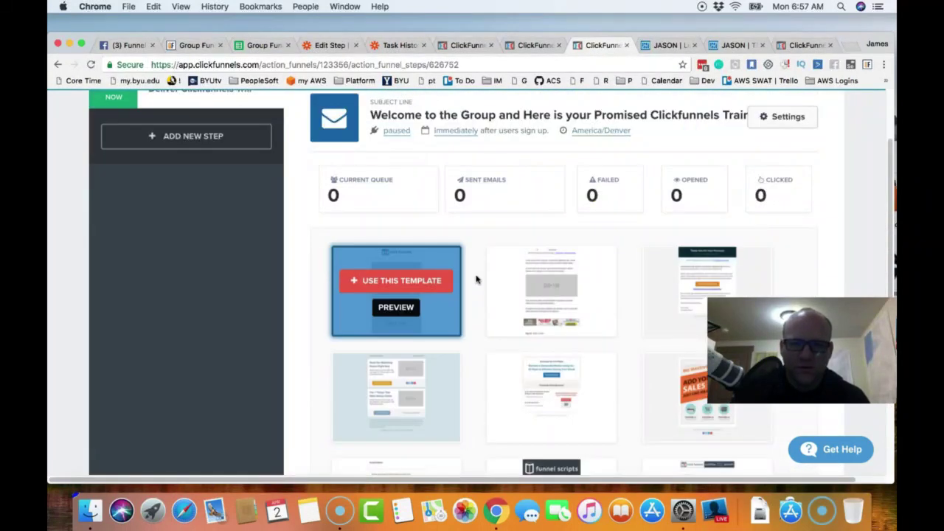
pyautogui.scroll(-6, 476, 288)
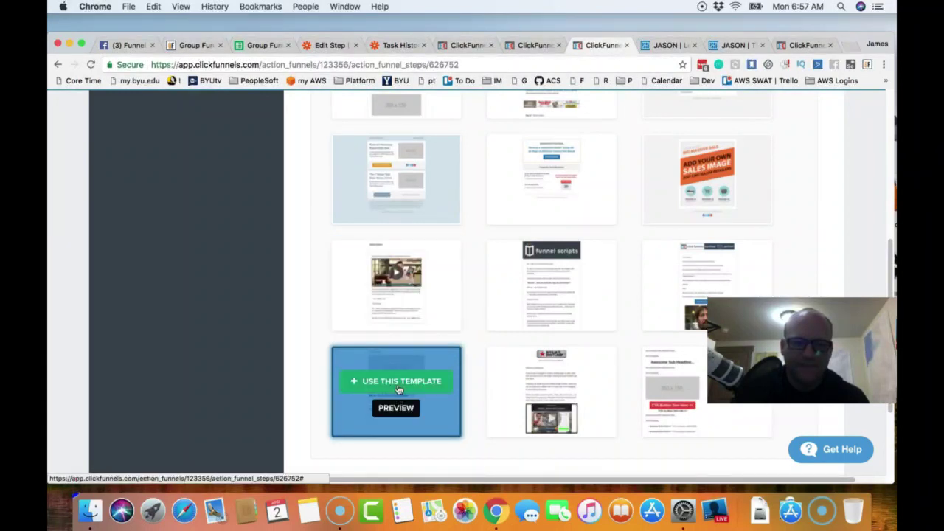
pyautogui.scroll(3, 486, 322)
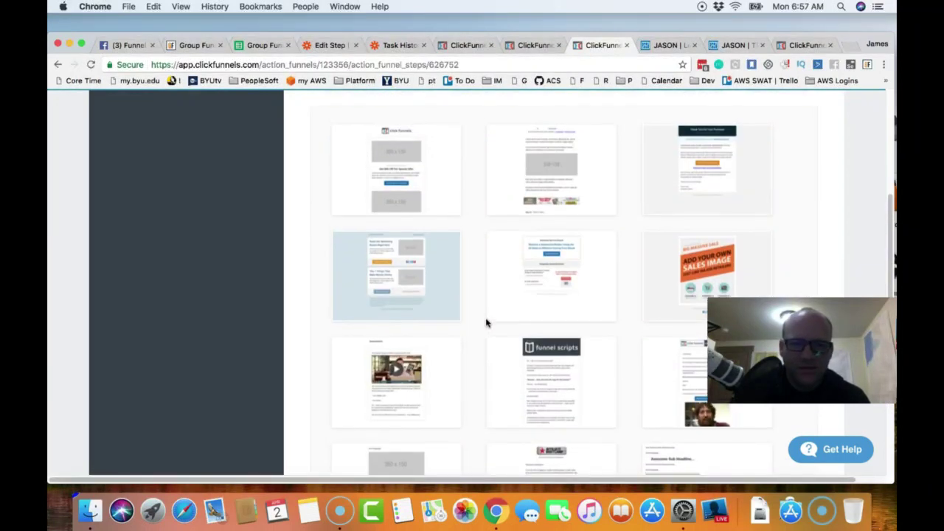
pyautogui.scroll(-1, 486, 321)
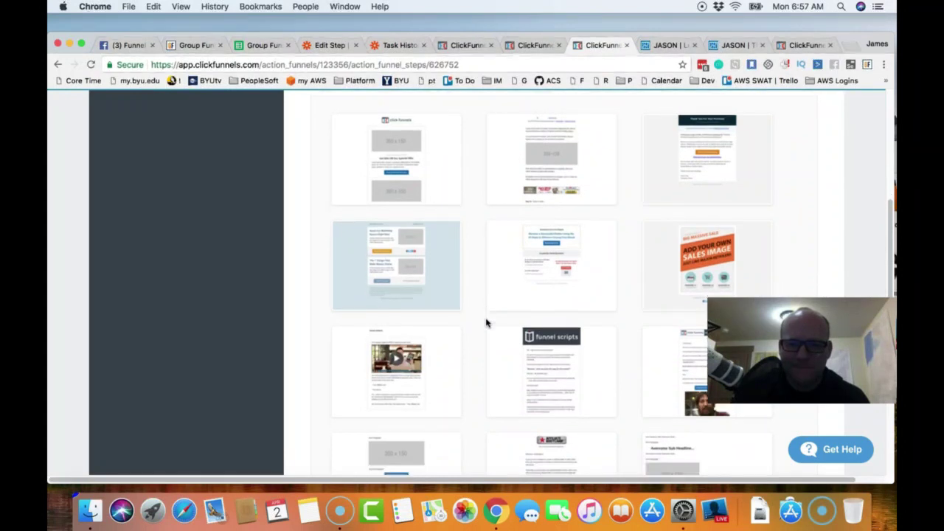
pyautogui.click(557, 363)
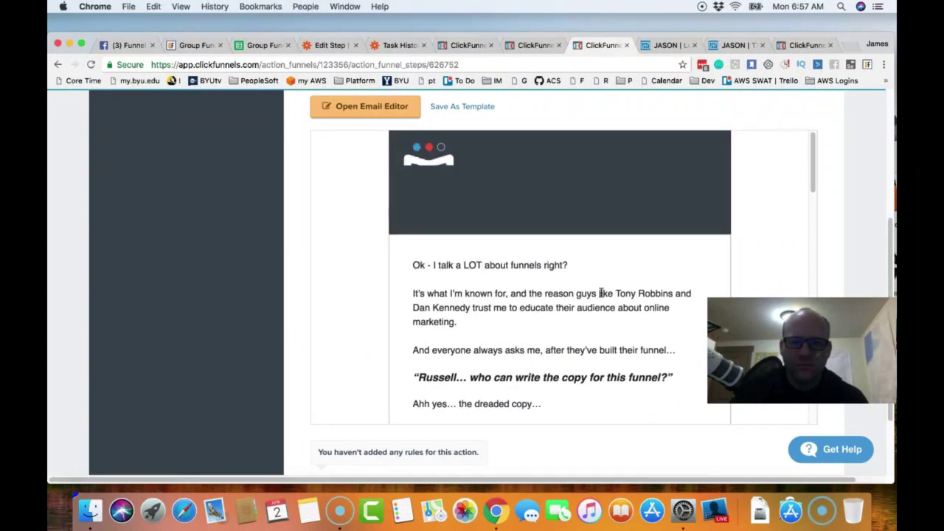
pyautogui.scroll(-5, 600, 294)
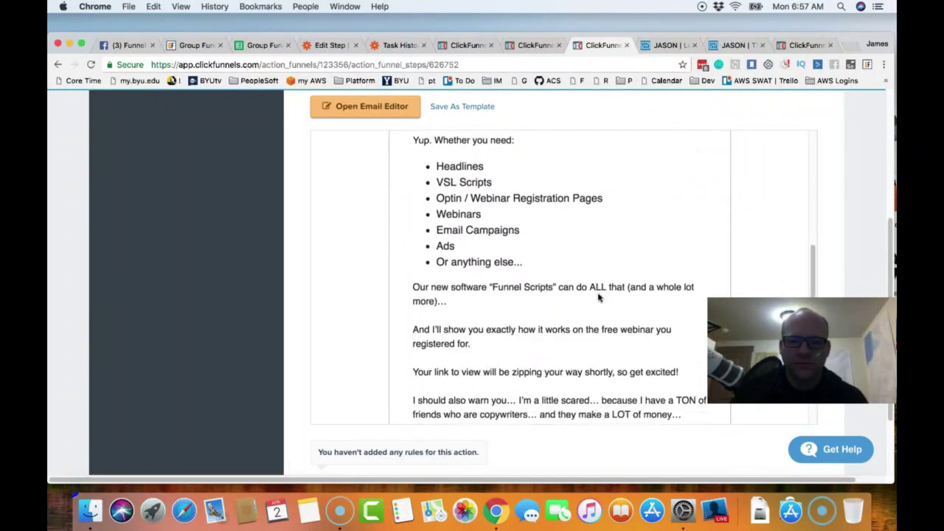
pyautogui.scroll(10, 598, 295)
pyautogui.scroll(5, 582, 280)
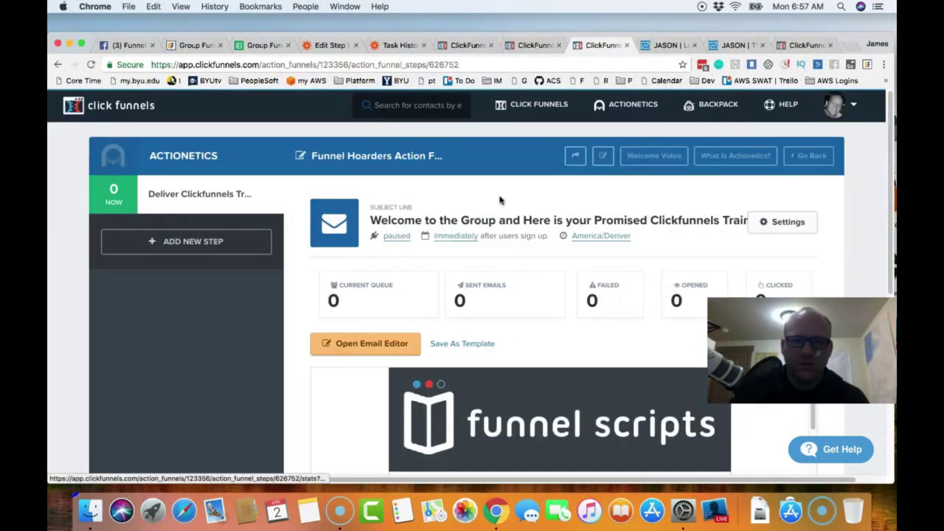
# - Replace the email's header image with the Leavitt Group picture
pyautogui.click(368, 345)
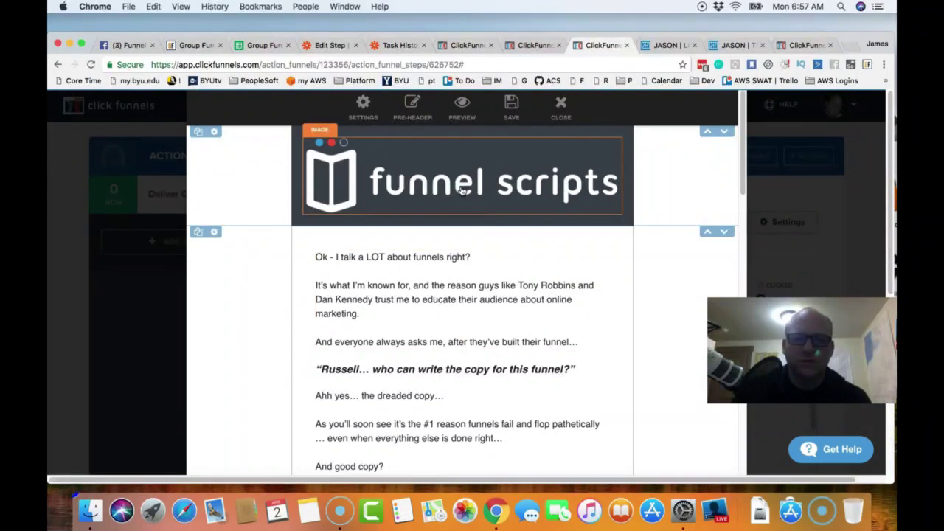
pyautogui.click(460, 190)
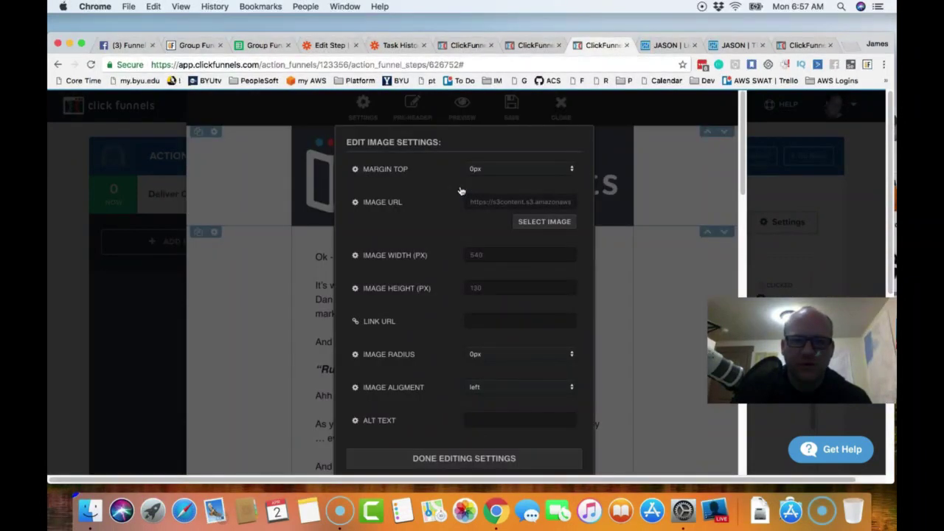
pyautogui.click(545, 222)
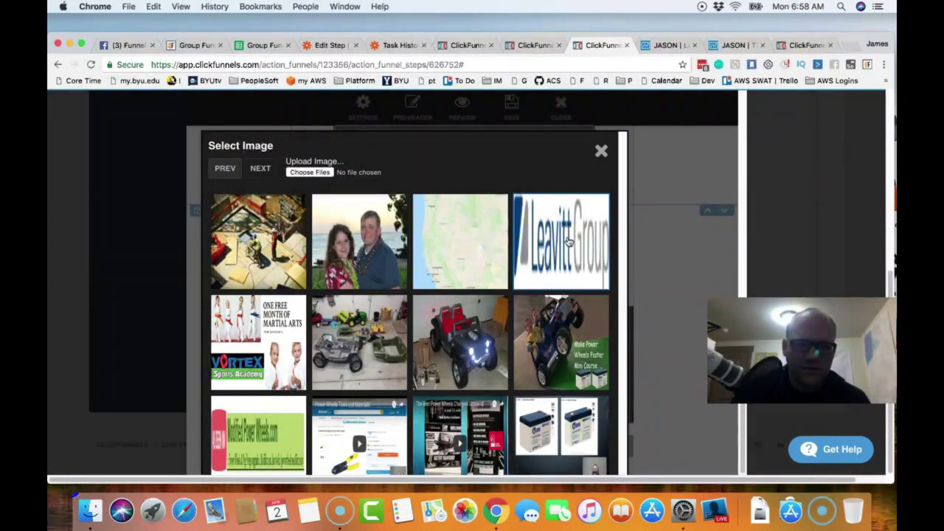
pyautogui.click(567, 242)
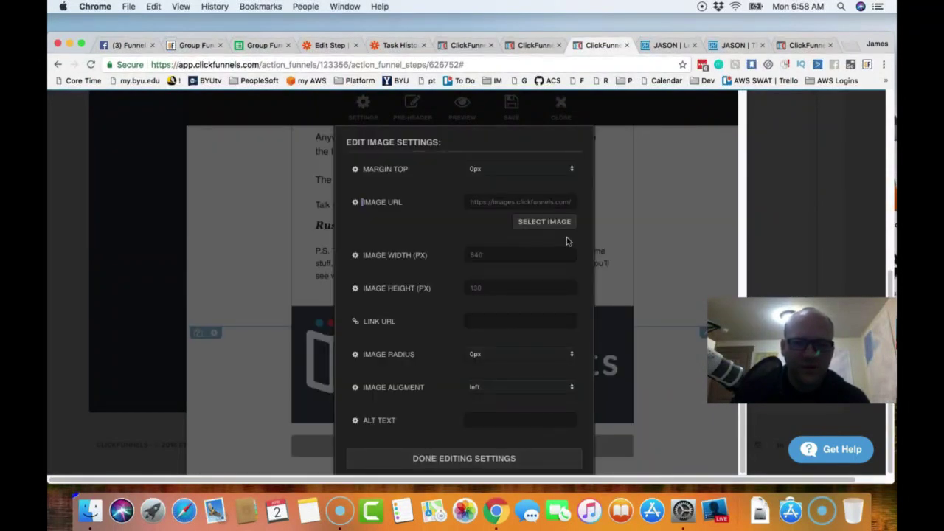
pyautogui.click(471, 463)
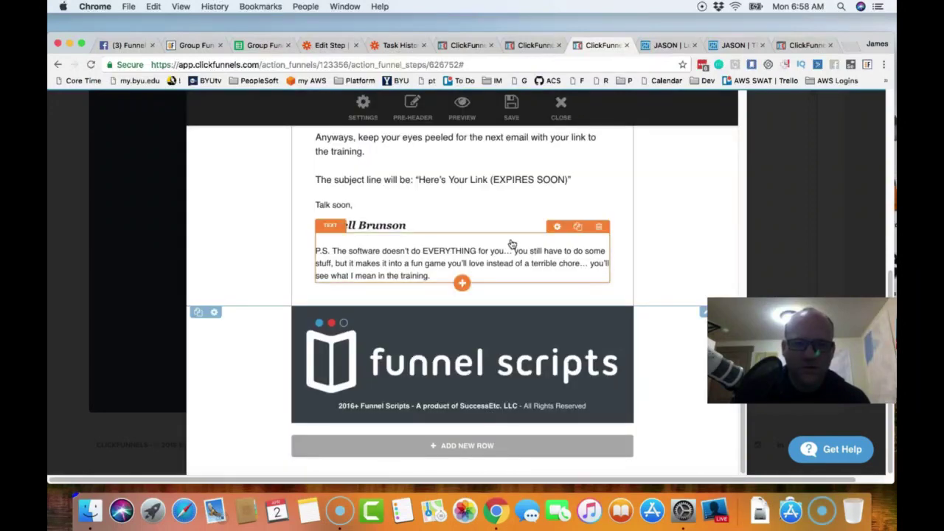
# - Delete the new-software paragraph and the P.S. paragraph
pyautogui.scroll(5, 509, 246)
pyautogui.scroll(10, 512, 244)
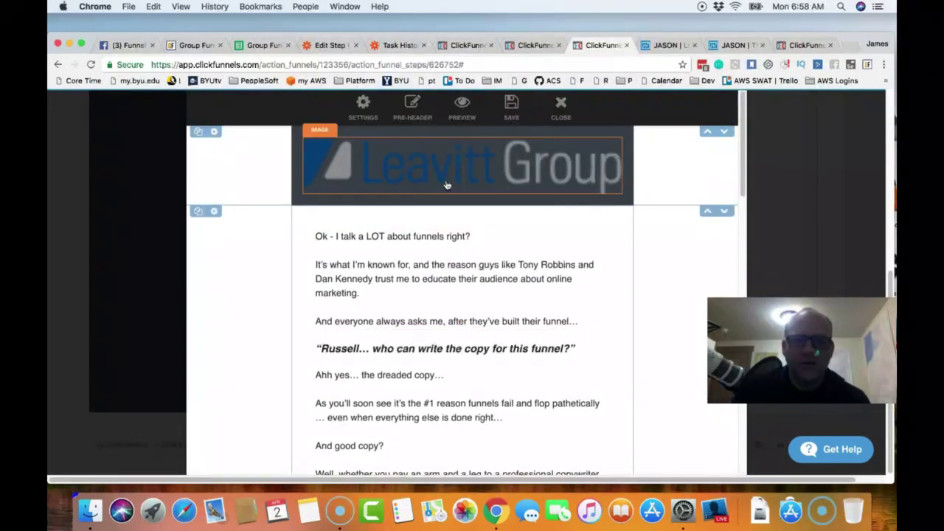
pyautogui.scroll(-10, 516, 288)
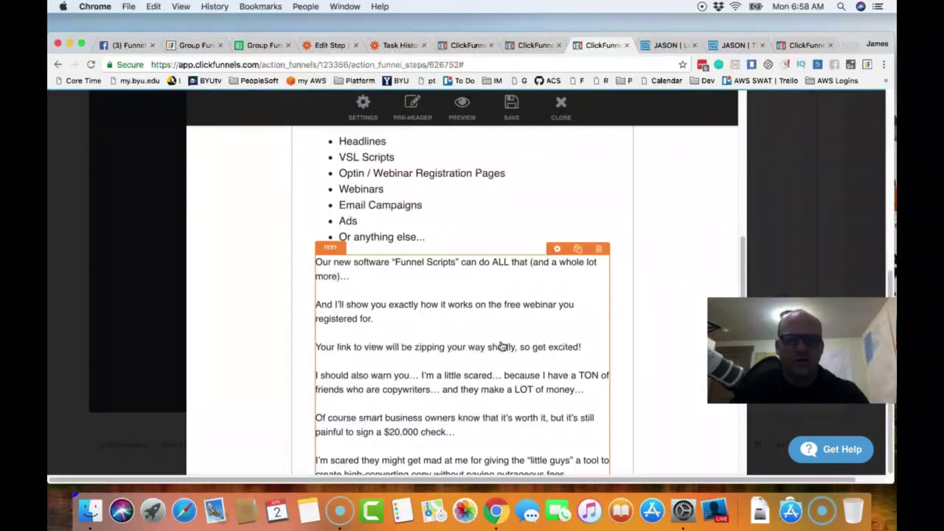
pyautogui.scroll(3, 531, 310)
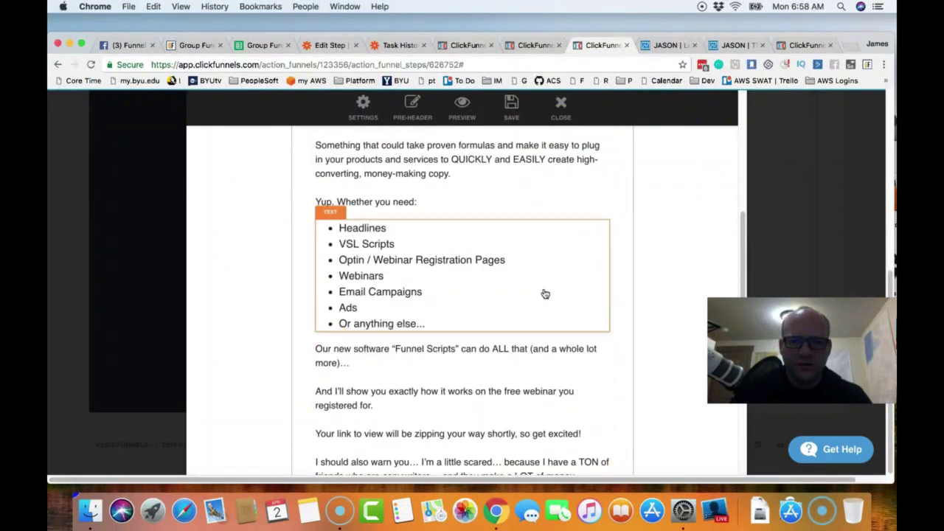
pyautogui.click(600, 336)
pyautogui.click(584, 150)
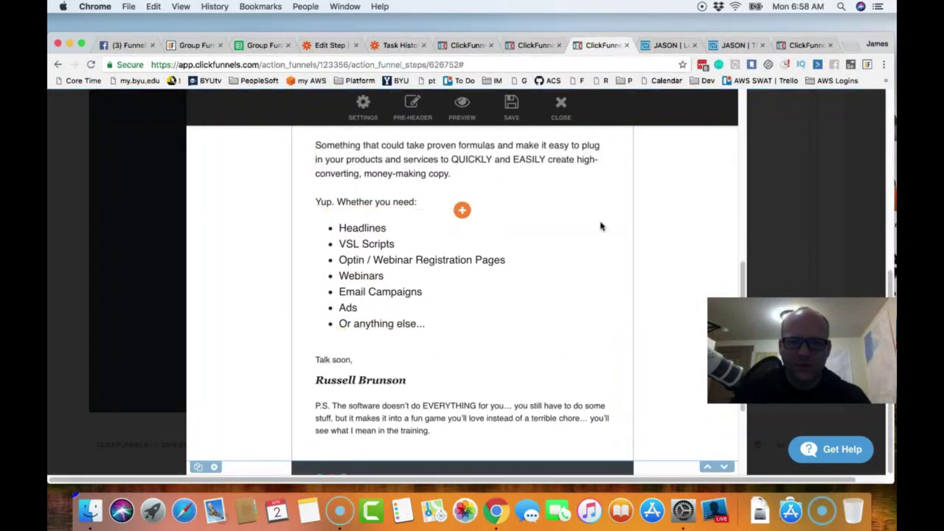
pyautogui.scroll(-2, 518, 317)
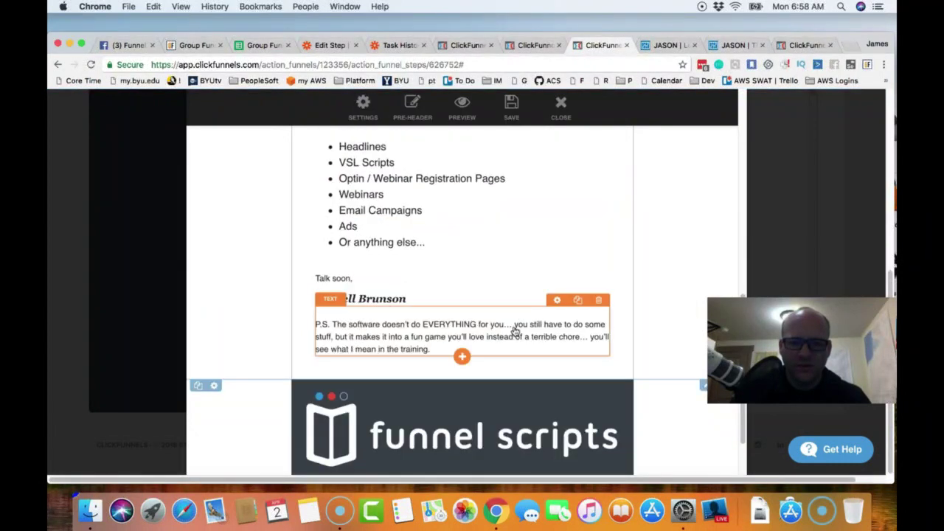
pyautogui.click(598, 300)
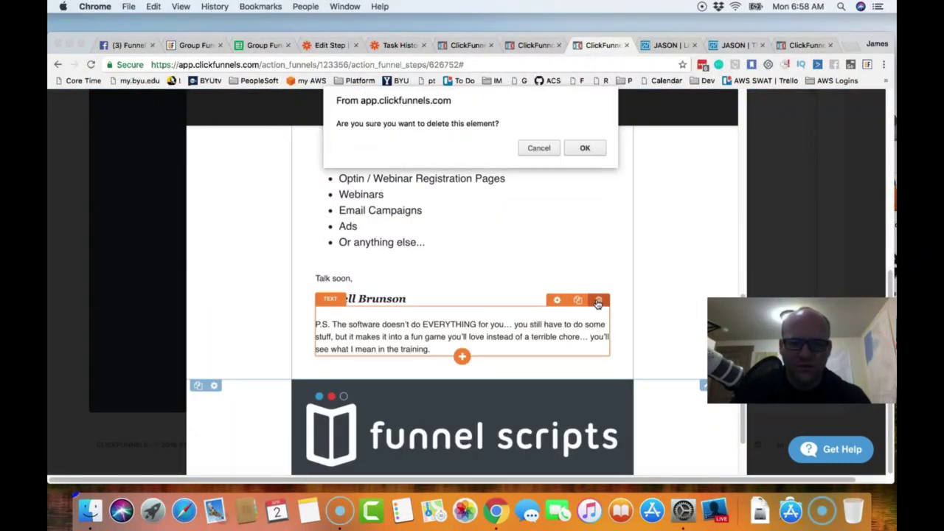
pyautogui.click(585, 148)
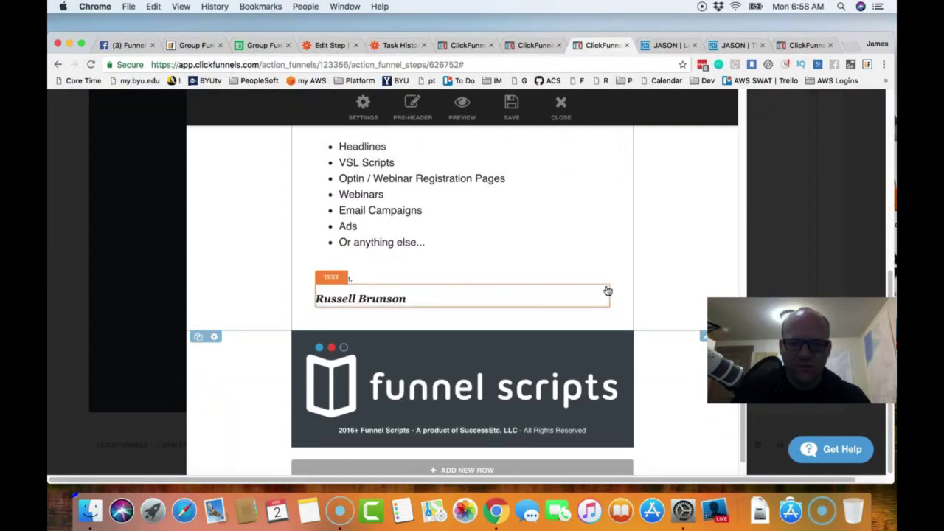
# - Replace the signature with the sender's own name, leaving the footer image unchanged
pyautogui.click(442, 305)
pyautogui.moveTo(428, 326); pyautogui.dragTo(324, 329)
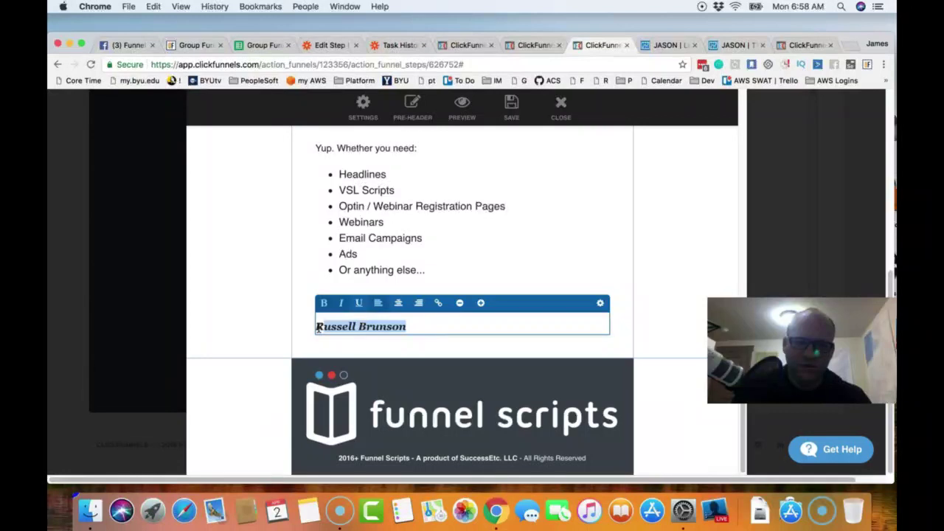
pyautogui.write('James Hurst')
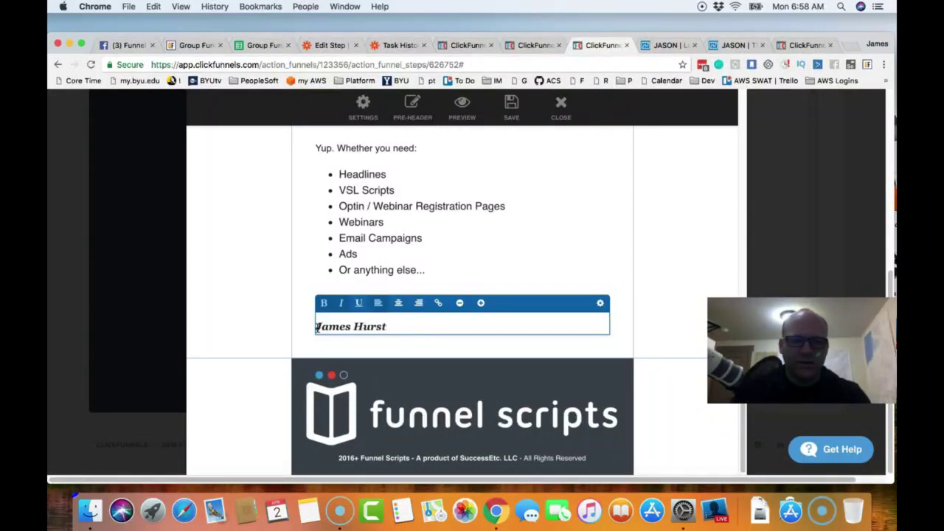
pyautogui.click(586, 422)
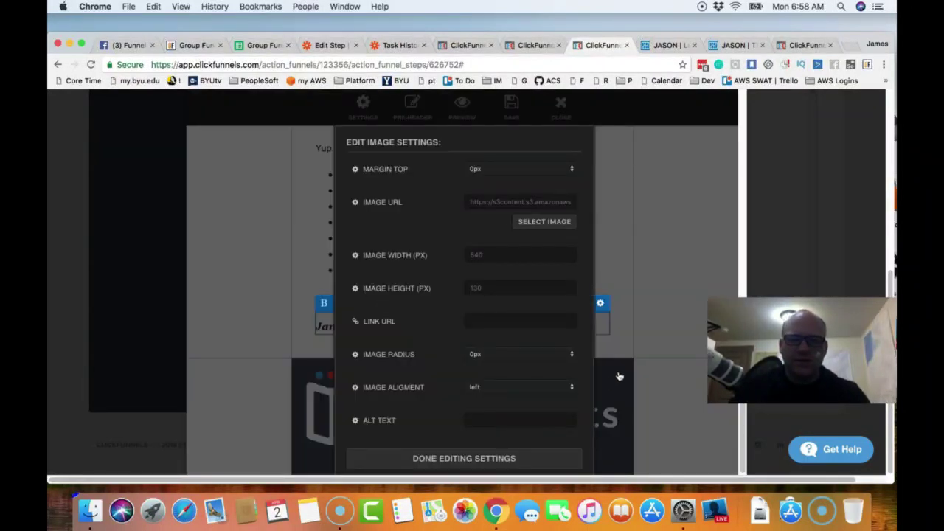
pyautogui.click(483, 459)
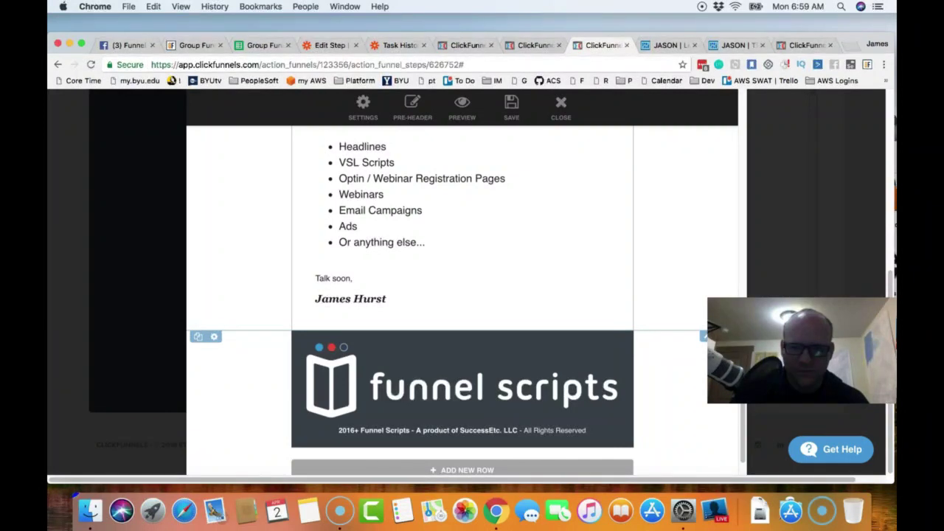
pyautogui.moveTo(797, 347); pyautogui.dragTo(796, 262)
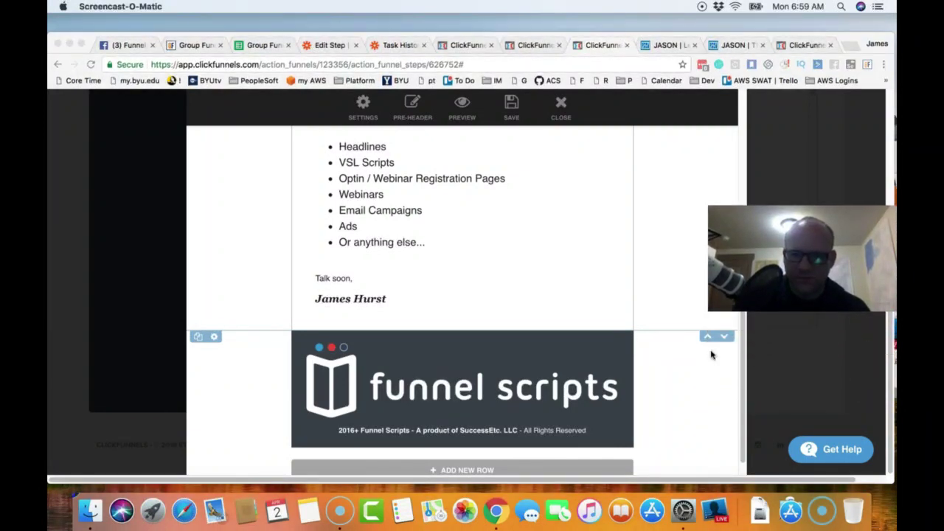
pyautogui.click(619, 349)
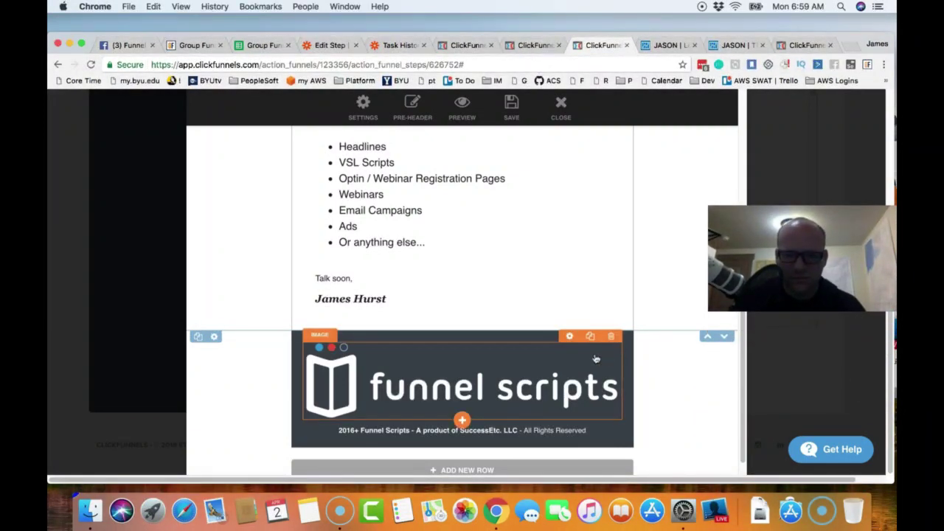
# - Delete the Funnel Scripts footer image and the copyright footer
pyautogui.click(612, 337)
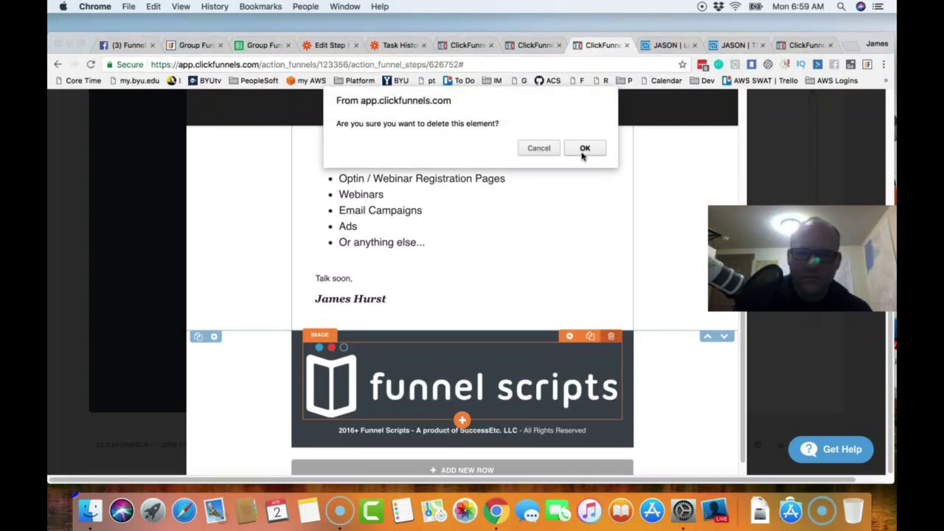
pyautogui.click(584, 150)
pyautogui.moveTo(610, 391)
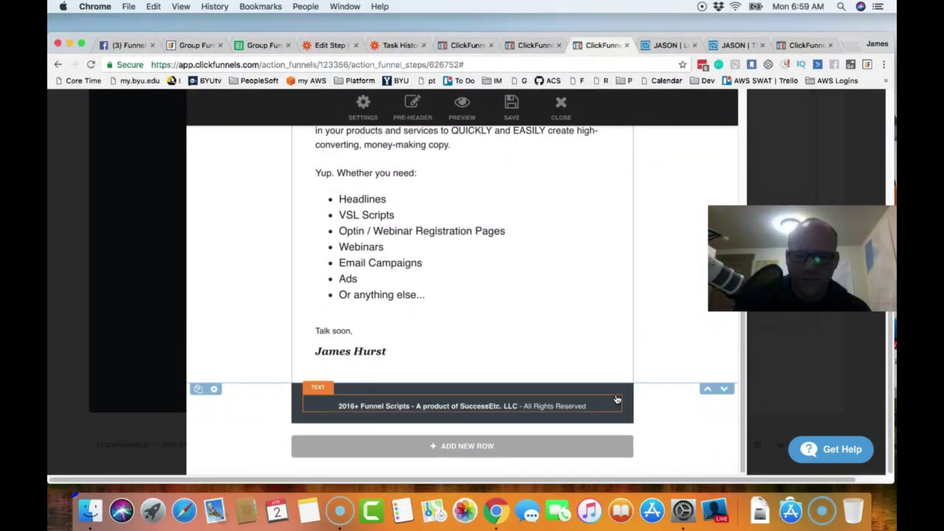
pyautogui.click(612, 390)
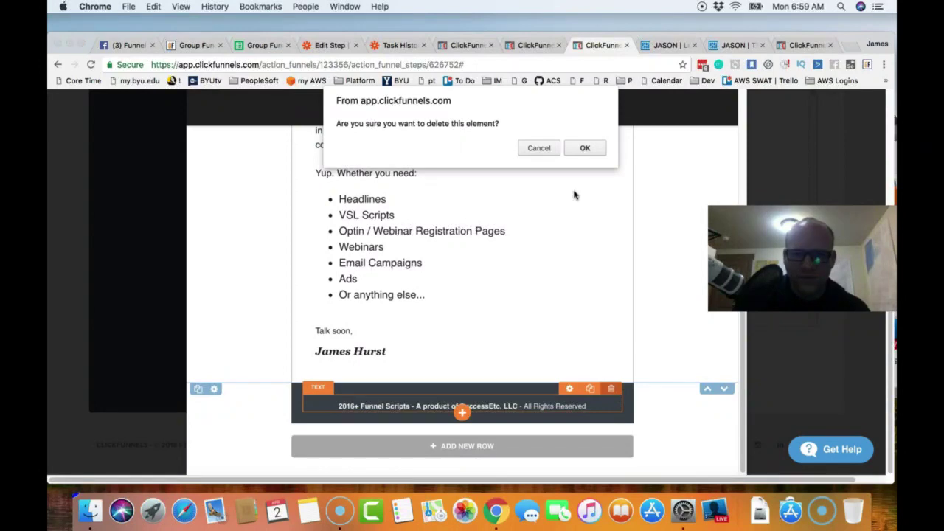
pyautogui.click(587, 147)
# - Remove the bullet list and the introductory paragraphs
pyautogui.scroll(10, 561, 332)
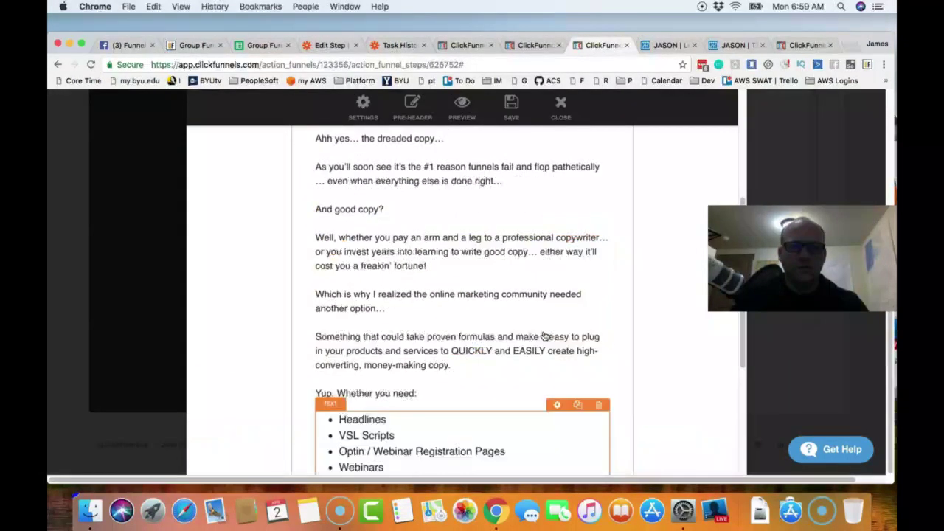
pyautogui.scroll(2, 539, 332)
pyautogui.scroll(-10, 533, 331)
pyautogui.scroll(5, 528, 332)
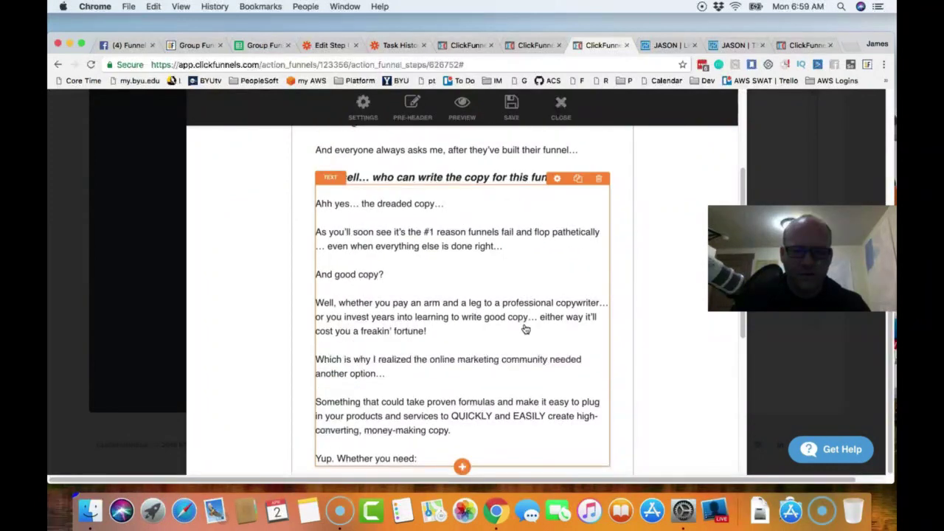
pyautogui.scroll(-3, 531, 406)
pyautogui.click(599, 374)
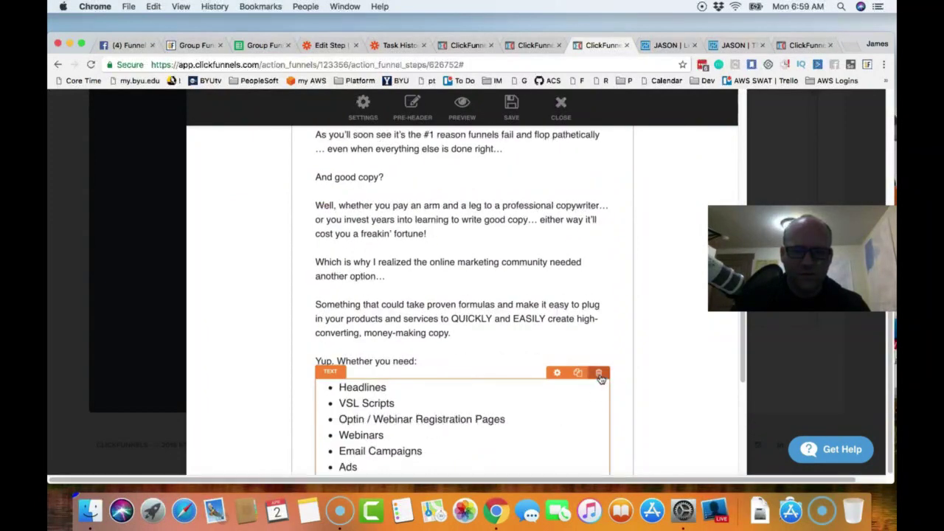
pyautogui.click(585, 148)
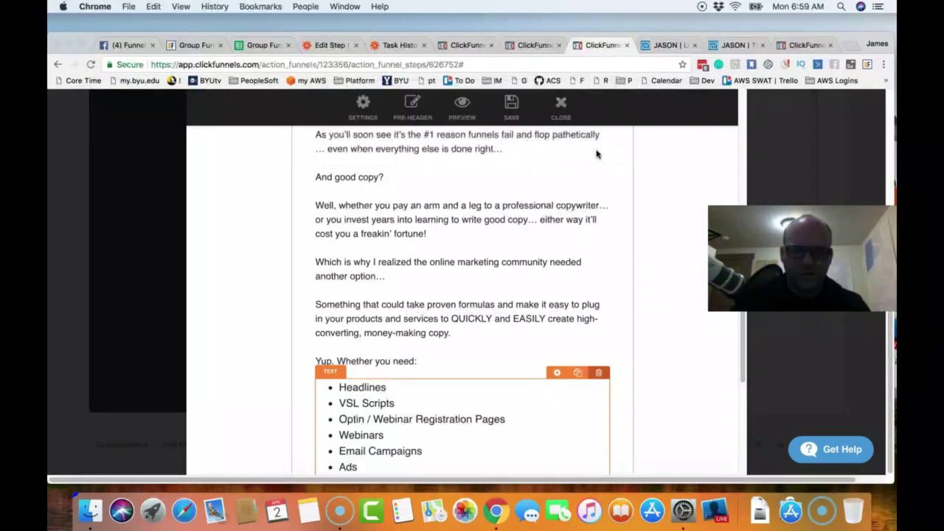
pyautogui.scroll(5, 565, 313)
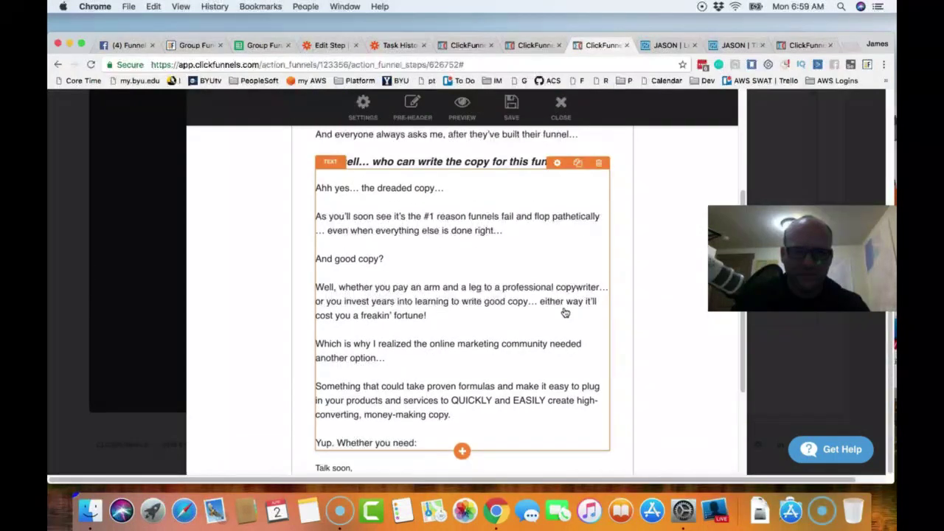
pyautogui.scroll(1, 560, 323)
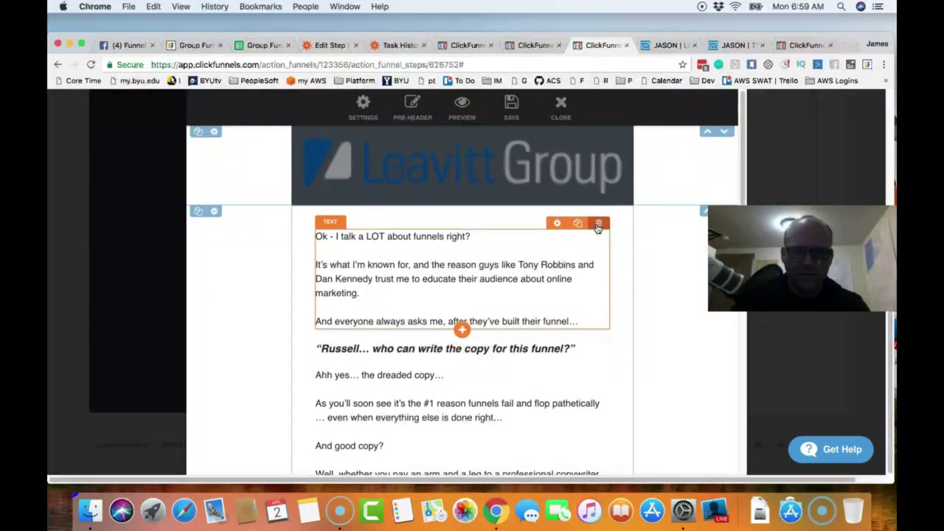
pyautogui.click(598, 223)
pyautogui.click(585, 148)
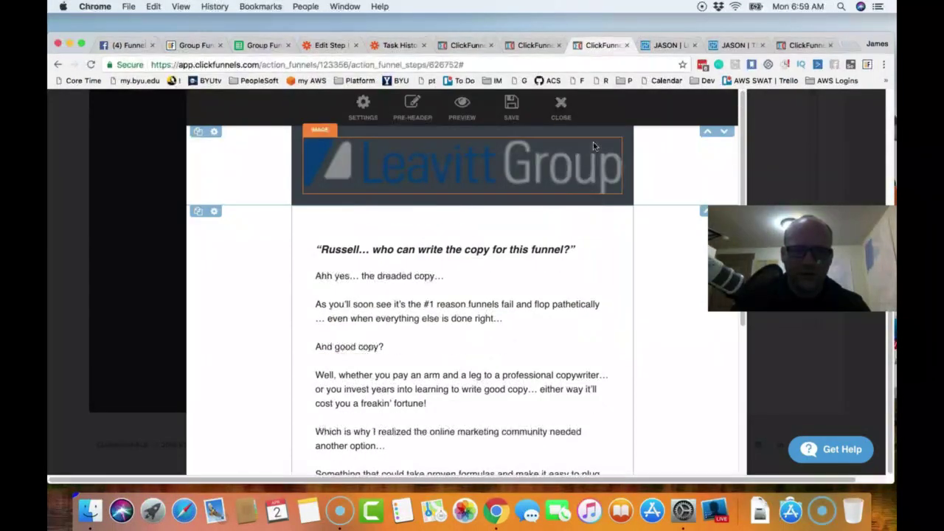
pyautogui.scroll(-1, 563, 329)
pyautogui.scroll(-5, 564, 329)
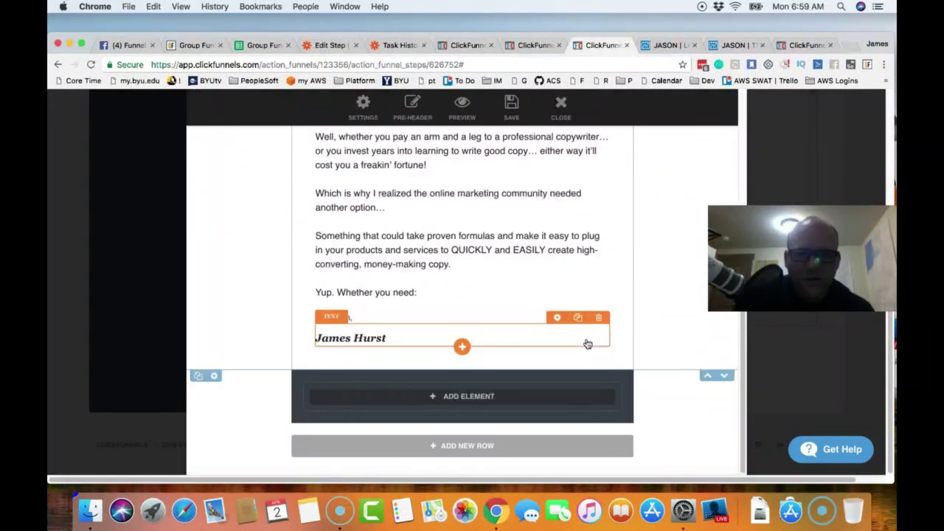
pyautogui.scroll(6, 617, 347)
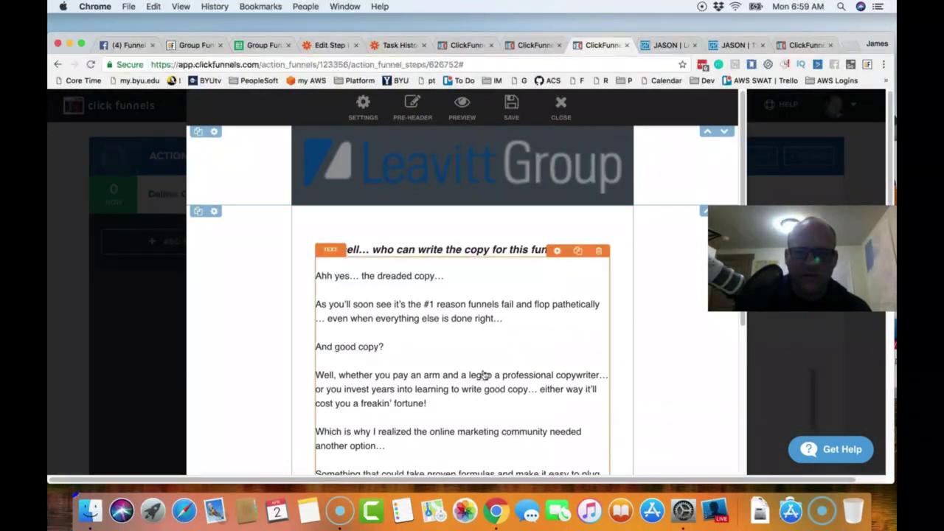
# - Cut the copy paragraphs after the 'Ahh yes…' line and save the email
pyautogui.click(448, 372)
pyautogui.scroll(-1, 433, 410)
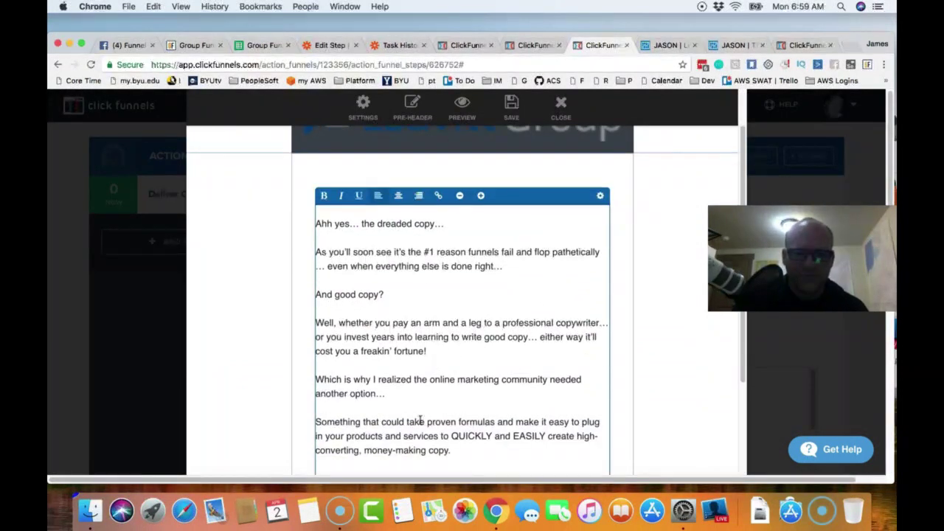
pyautogui.moveTo(455, 452); pyautogui.dragTo(316, 246)
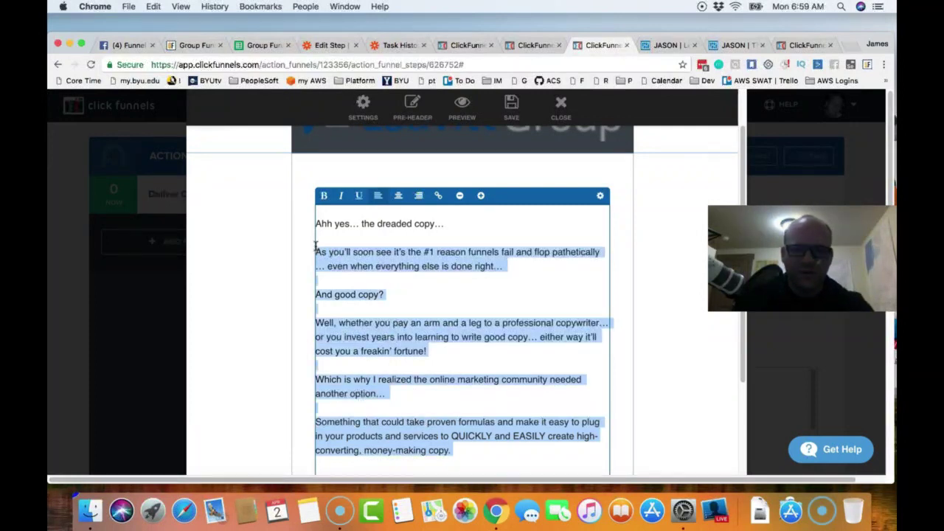
pyautogui.press('BackSpace')
pyautogui.press('BackSpace')
pyautogui.press('BackSpace')
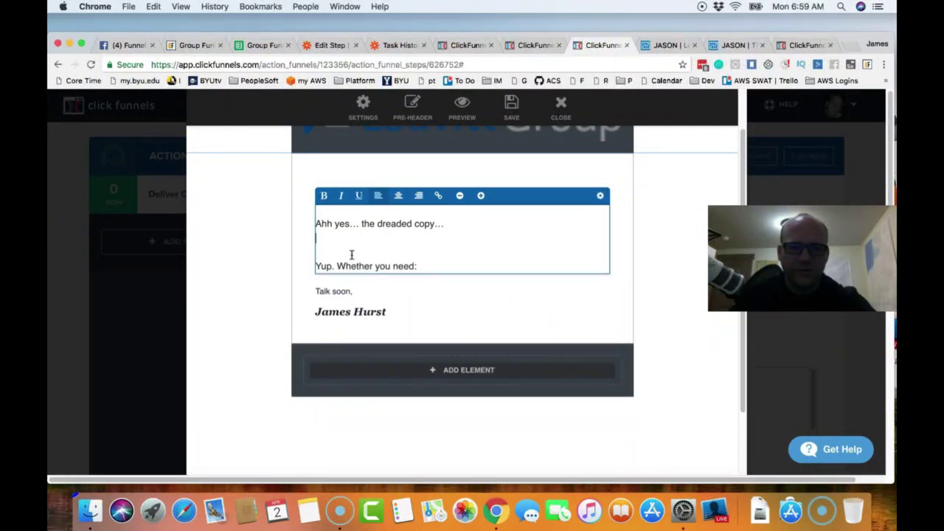
pyautogui.click(659, 292)
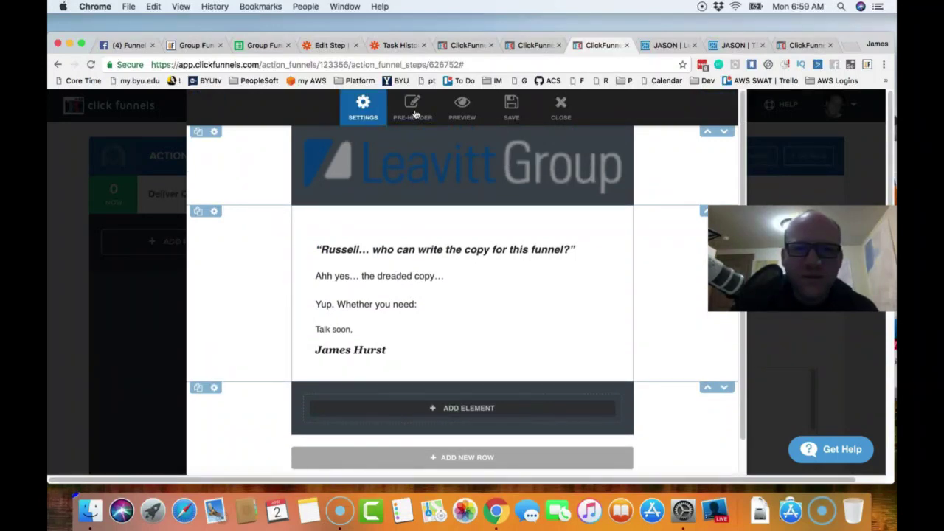
pyautogui.click(514, 107)
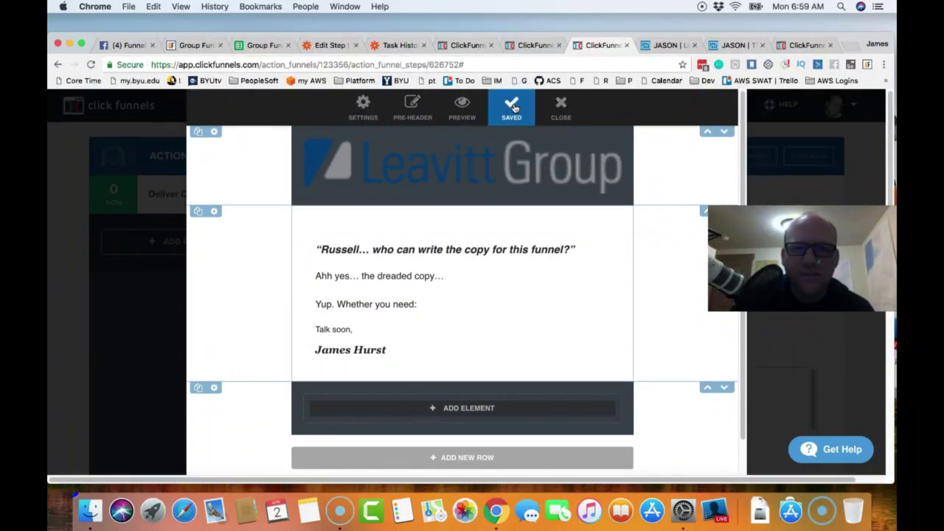
pyautogui.click(367, 105)
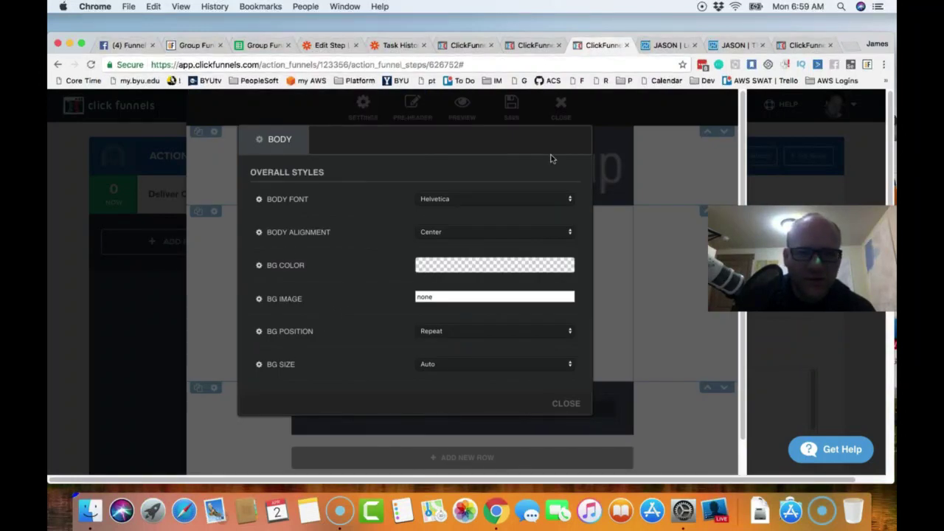
# - Close the Body Overall Styles panel and put the cursor in the remaining paragraph
pyautogui.click(566, 404)
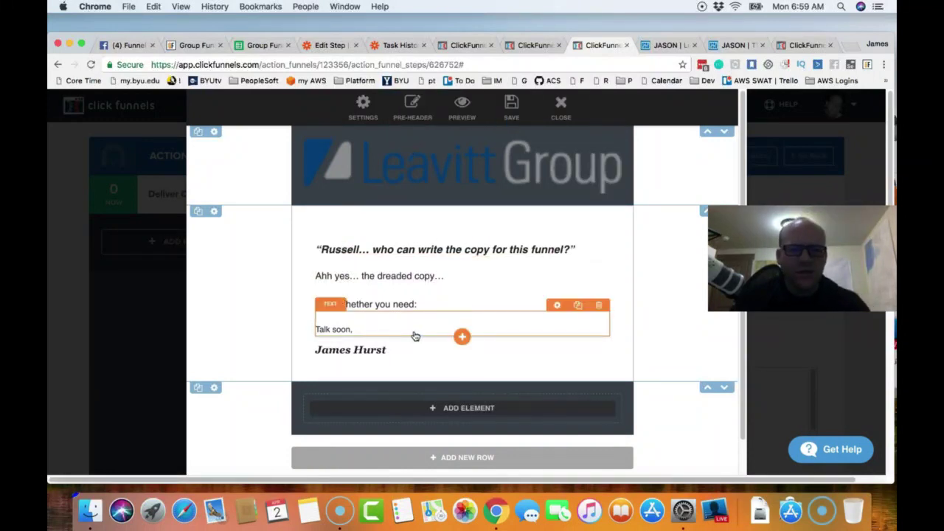
pyautogui.click(440, 288)
pyautogui.click(496, 236)
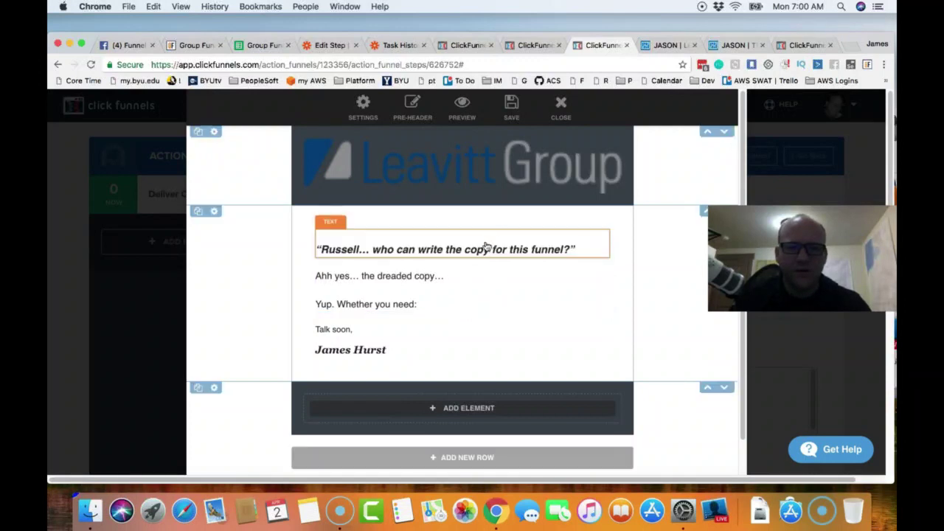
pyautogui.click(444, 273)
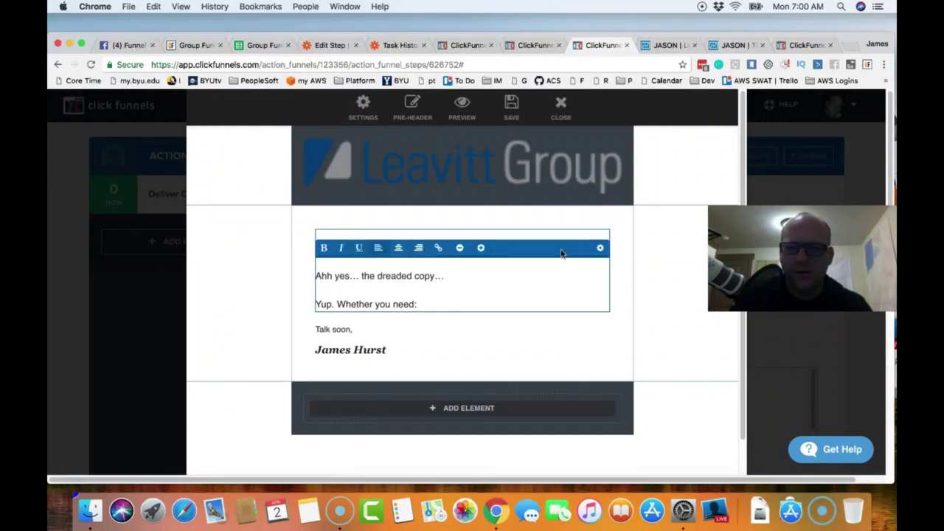
# - Rewrite the Russell headline as a welcome to the Funnel Hoarders greeting
pyautogui.click(513, 292)
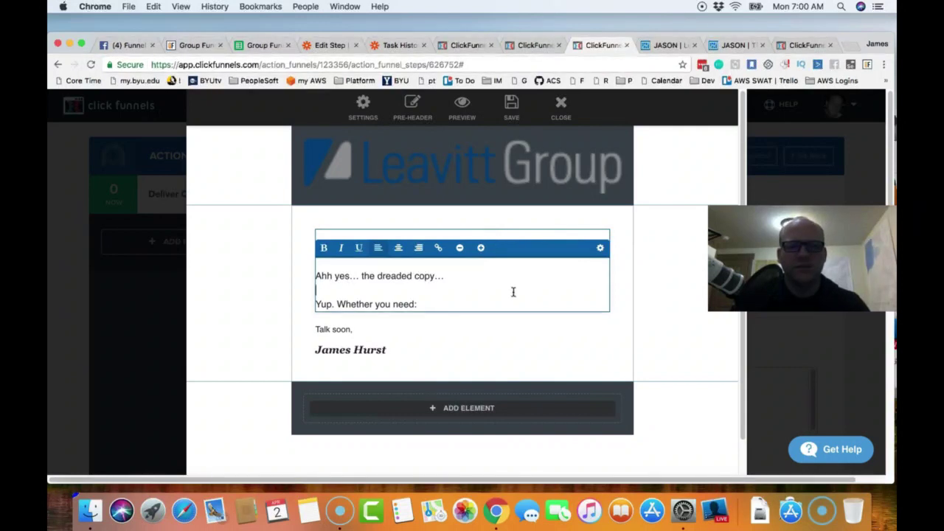
pyautogui.moveTo(408, 304); pyautogui.dragTo(425, 307)
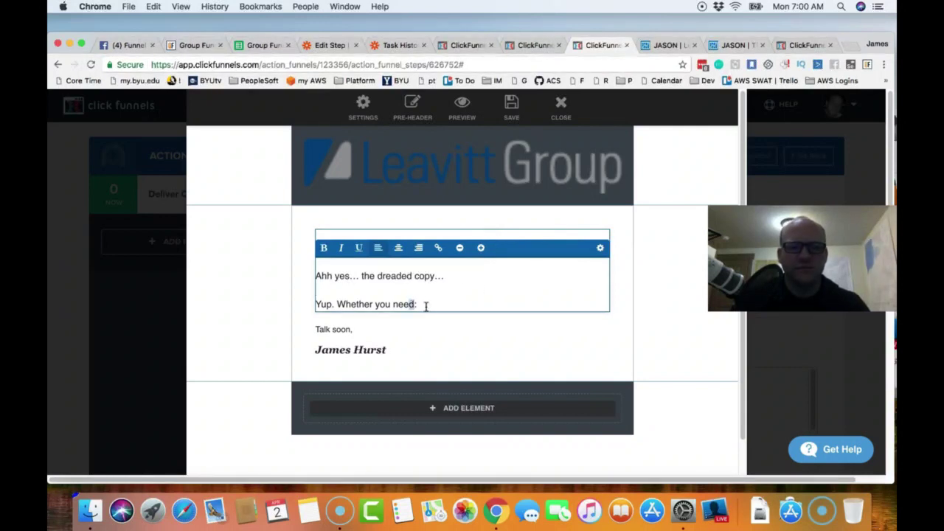
pyautogui.click(562, 227)
pyautogui.click(580, 250)
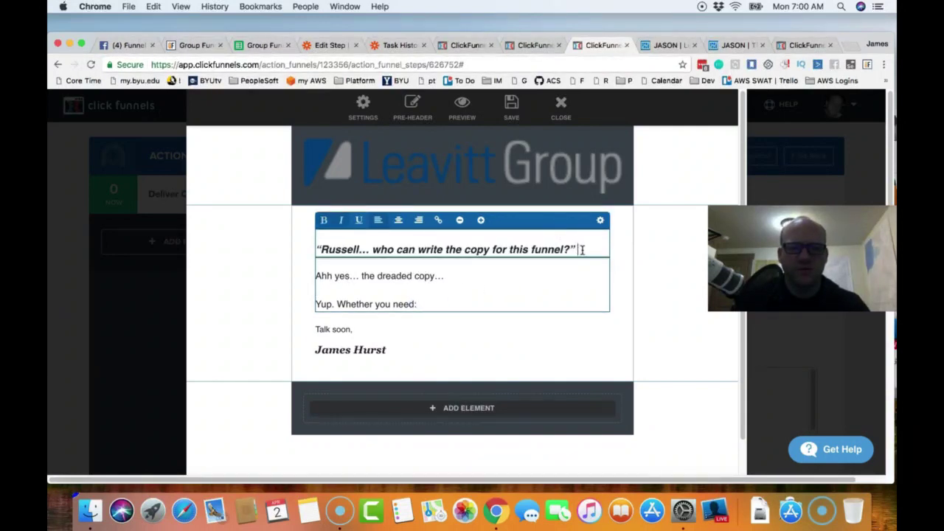
pyautogui.press('BackSpace')
pyautogui.press('BackSpace')
pyautogui.press('BackSpace')
pyautogui.press('BackSpace')
pyautogui.press('BackSpace')
pyautogui.press('BackSpace')
pyautogui.press('BackSpace')
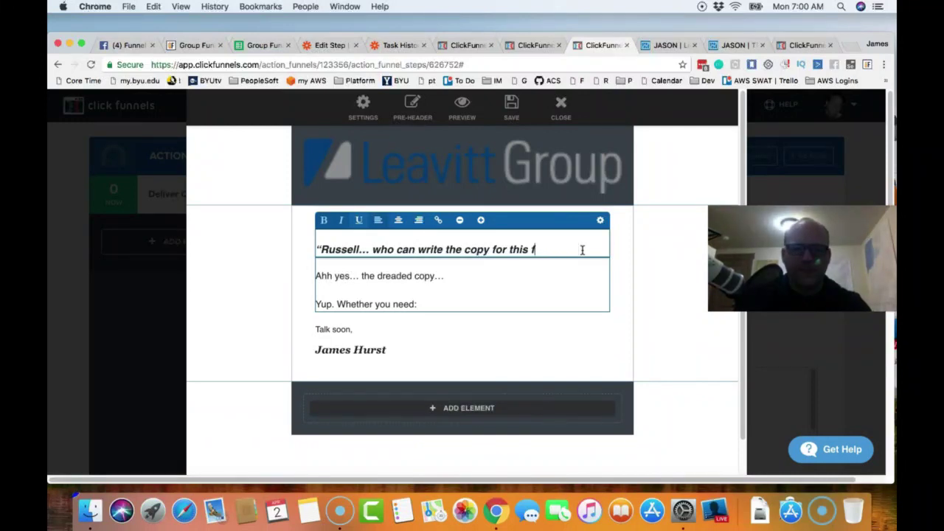
pyautogui.press('BackSpace')
pyautogui.press('BackSpace')
pyautogui.press('BackSpace')
pyautogui.press('BackSpace')
pyautogui.press('BackSpace')
pyautogui.press('BackSpace')
pyautogui.press('BackSpace')
pyautogui.press('BackSpace')
pyautogui.press('BackSpace')
pyautogui.press('BackSpace')
pyautogui.press('BackSpace')
pyautogui.press('BackSpace')
pyautogui.press('BackSpace')
pyautogui.press('BackSpace')
pyautogui.press('BackSpace')
pyautogui.press('BackSpace')
pyautogui.press('BackSpace')
pyautogui.press('BackSpace')
pyautogui.press('BackSpace')
pyautogui.press('BackSpace')
pyautogui.press('BackSpace')
pyautogui.press('BackSpace')
pyautogui.press('BackSpace')
pyautogui.press('BackSpace')
pyautogui.write('Welceom')
pyautogui.write('ome to the')
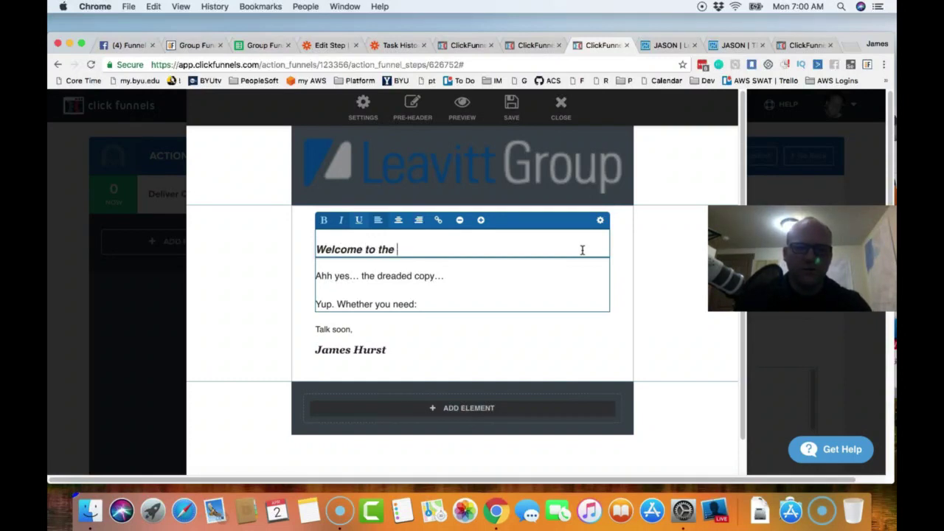
pyautogui.write(' Funnel Hoarders Facebook Group!')
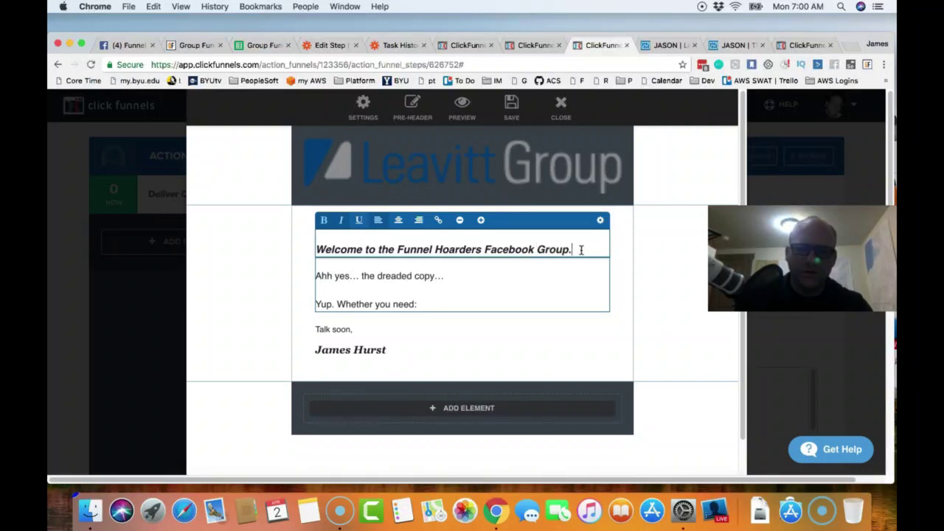
# - Replace the dreaded copy line with 'Here is a link to access the ClickFunnels Training.' followed by a blank line
pyautogui.click(460, 277)
pyautogui.press('BackSpace')
pyautogui.press('BackSpace')
pyautogui.press('BackSpace')
pyautogui.press('BackSpace')
pyautogui.press('BackSpace')
pyautogui.press('BackSpace')
pyautogui.press('BackSpace')
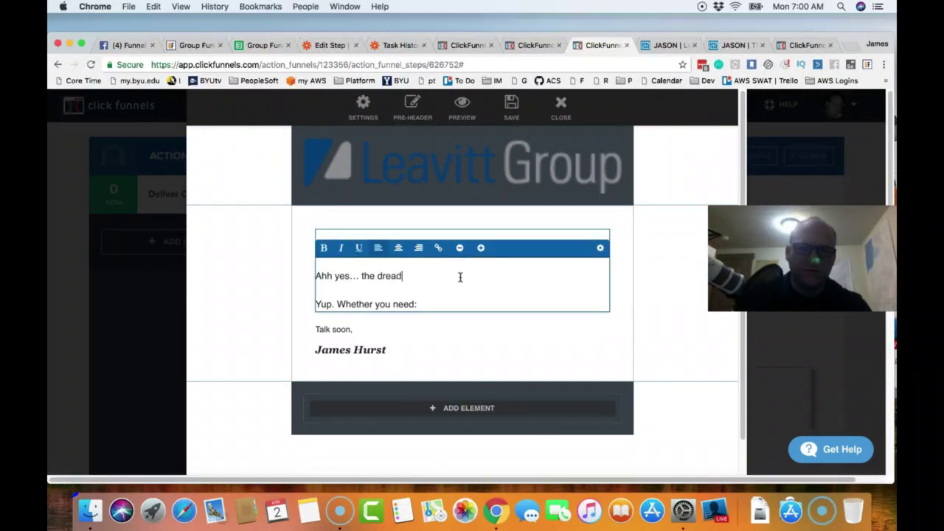
pyautogui.press('BackSpace')
pyautogui.press('BackSpace')
pyautogui.press('BackSpace')
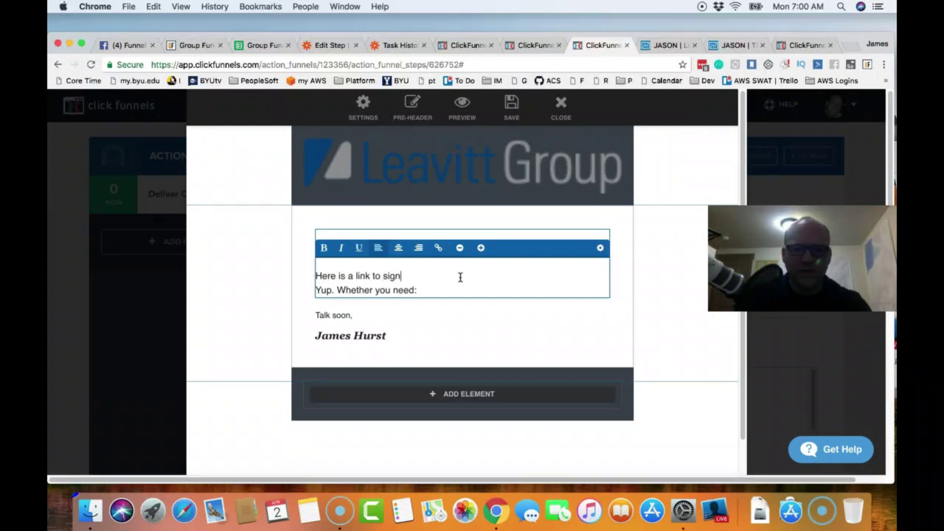
pyautogui.write('for rhte')
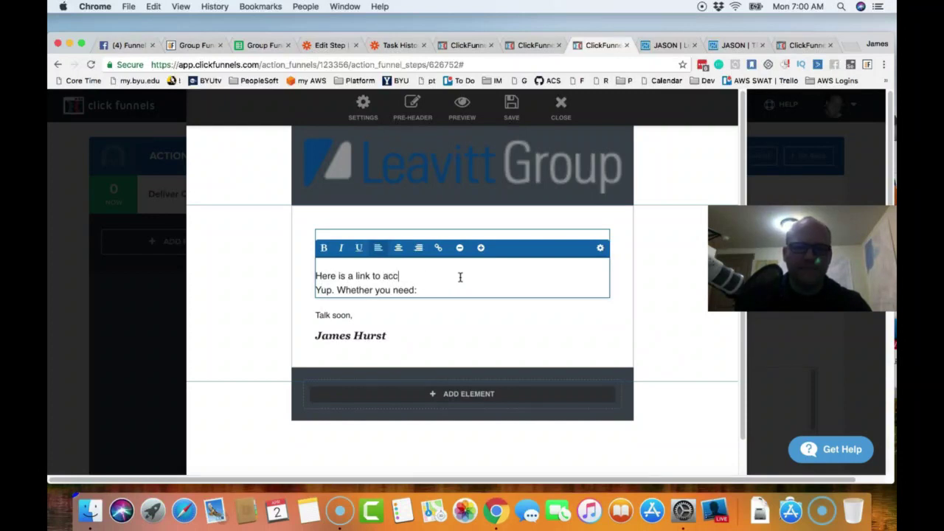
pyautogui.write('s the ClickFunnels Training')
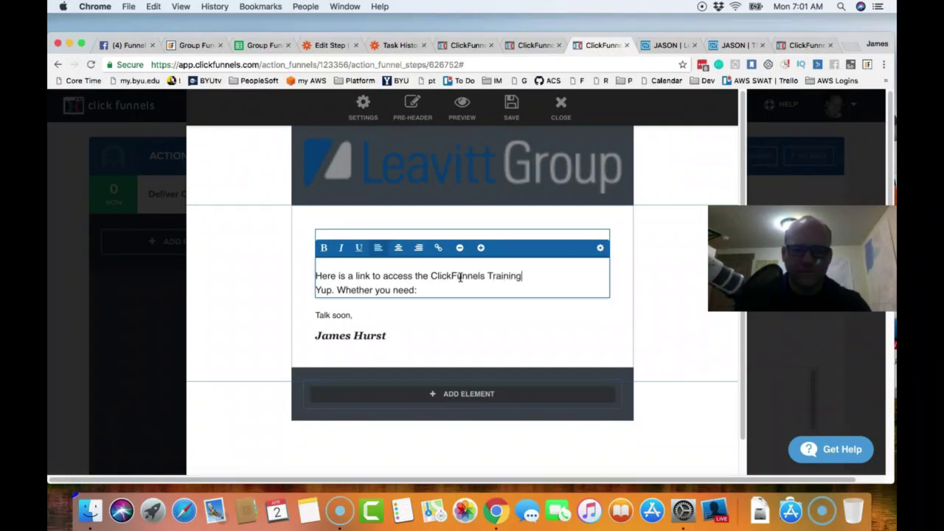
pyautogui.press('Return')
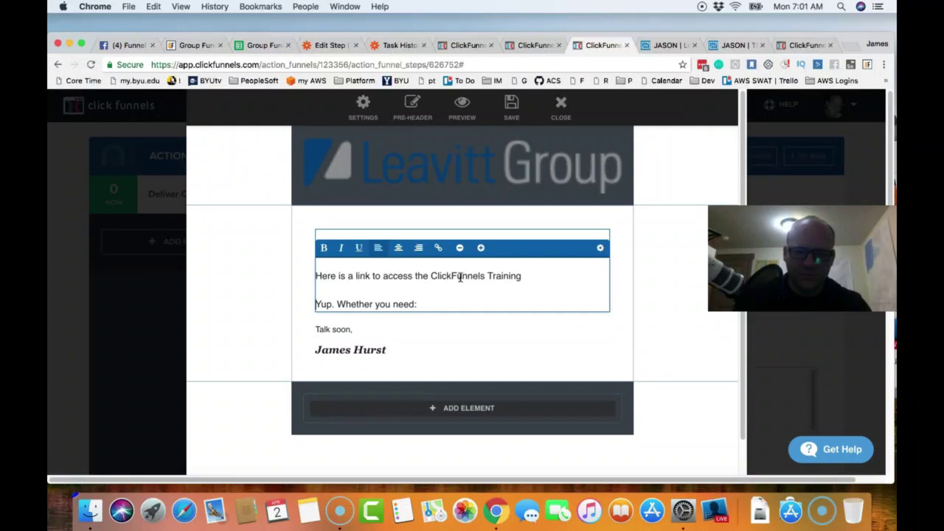
pyautogui.press('BackSpace')
pyautogui.press('BackSpace')
pyautogui.press('BackSpace')
pyautogui.press('BackSpace')
pyautogui.press('BackSpace')
pyautogui.press('BackSpace')
pyautogui.press('BackSpace')
pyautogui.press('BackSpace')
pyautogui.press('BackSpace')
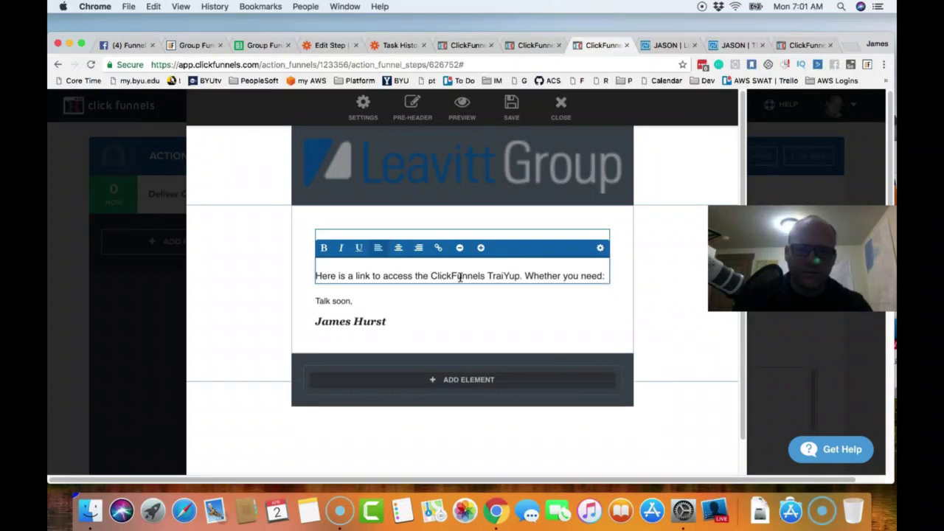
pyautogui.write('raining')
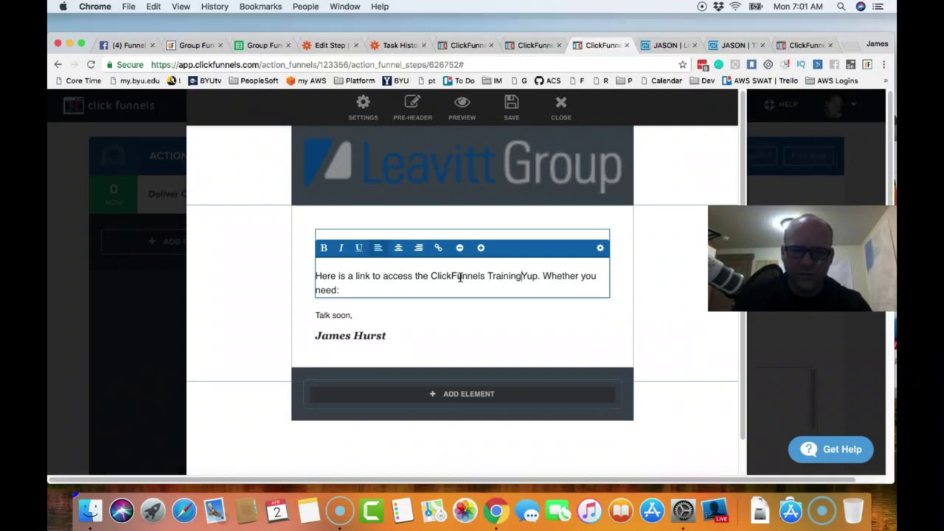
pyautogui.write('.')
pyautogui.press('Return')
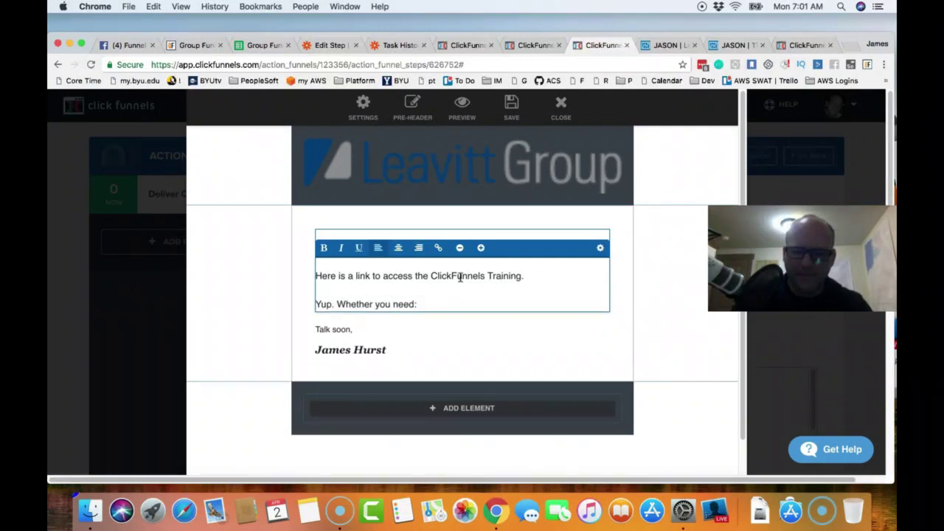
pyautogui.moveTo(428, 307); pyautogui.dragTo(322, 304)
# - Delete the leftover draft line and duplicate the Lead Magnet funnel tab
pyautogui.press('BackSpace')
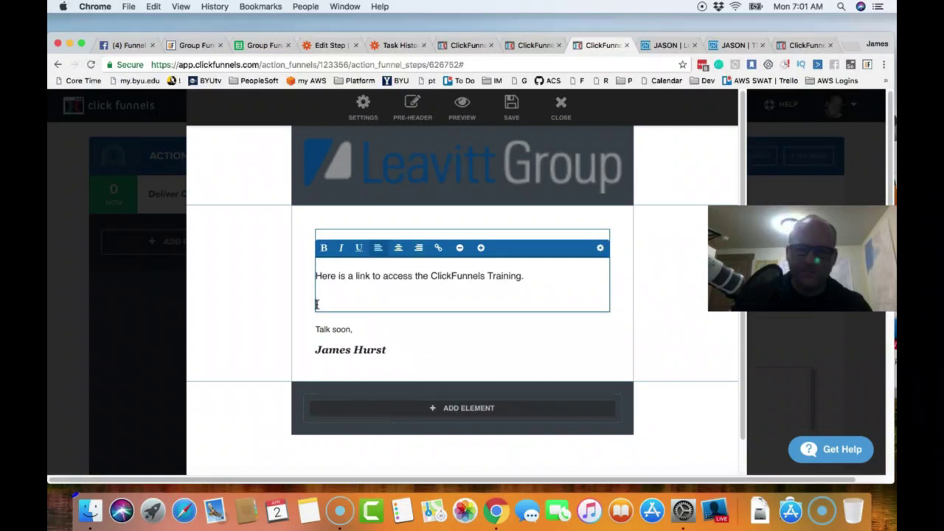
pyautogui.click(472, 48)
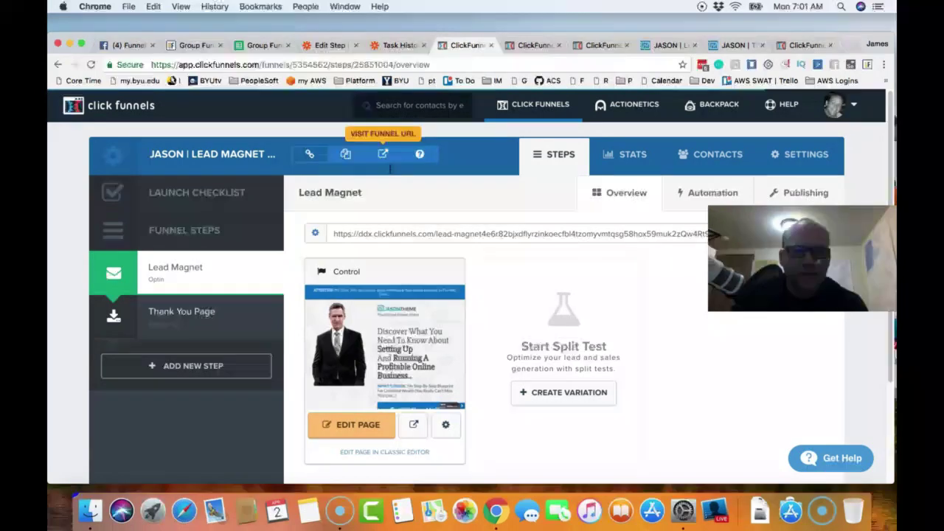
pyautogui.rightClick(463, 52)
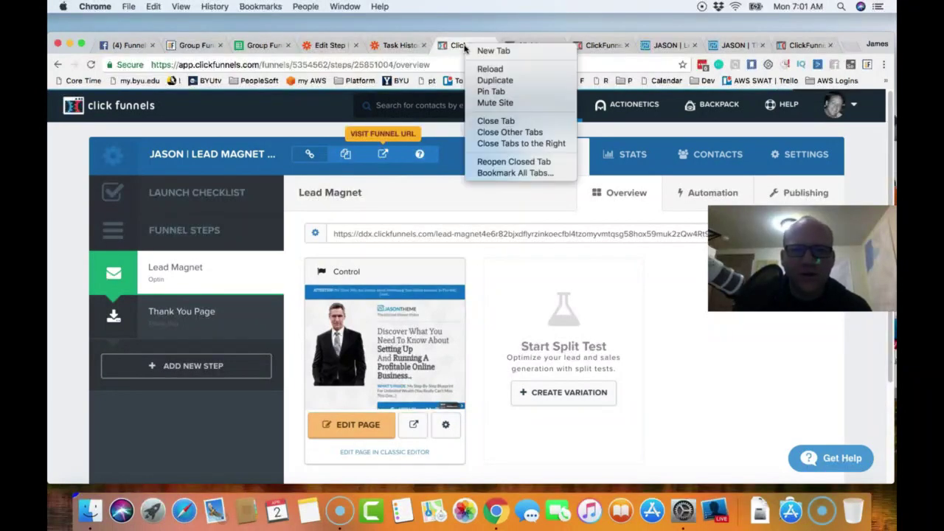
pyautogui.click(498, 81)
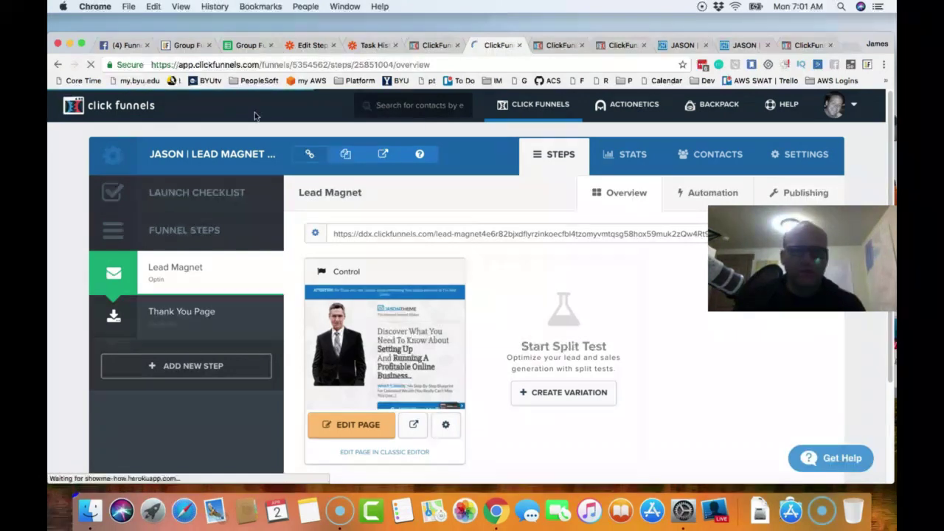
# - Find the ClickFunnels Free Training funnel and copy its Membership Portal Secret Sign Up URL
pyautogui.click(537, 107)
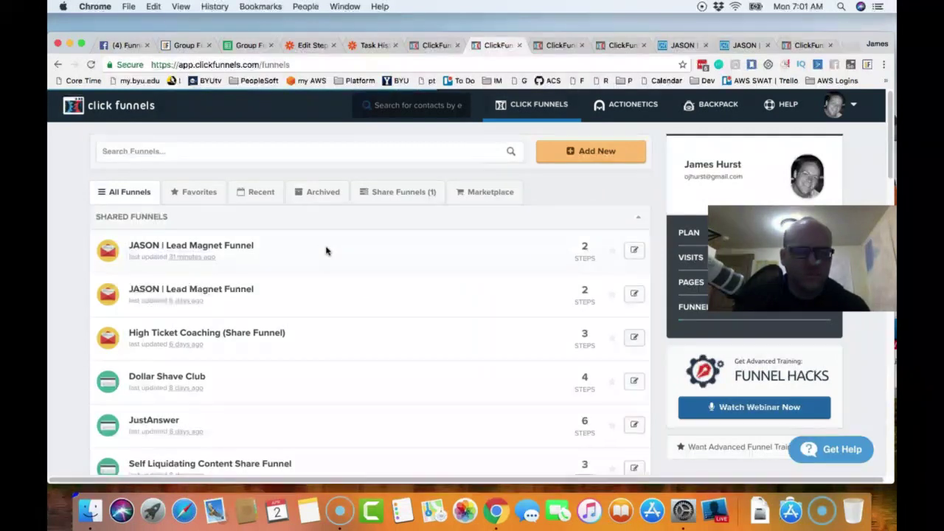
pyautogui.click(207, 155)
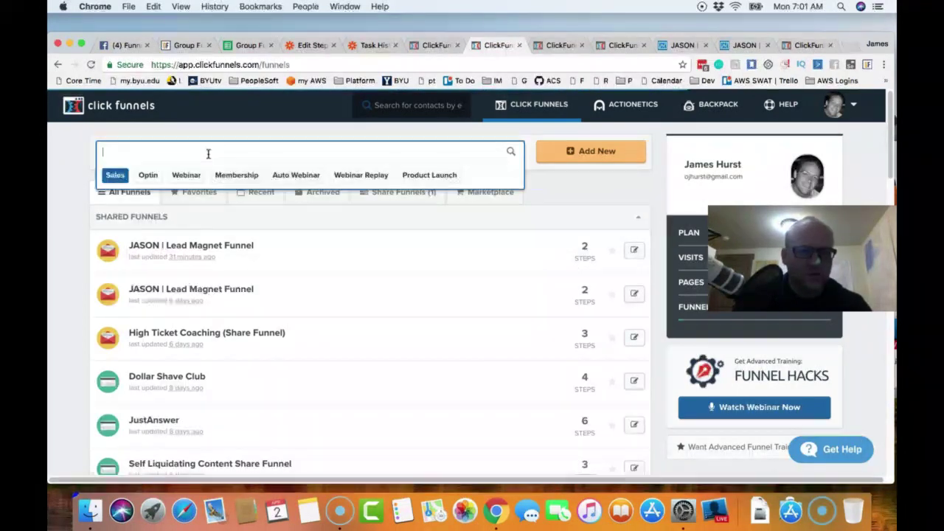
pyautogui.write('training')
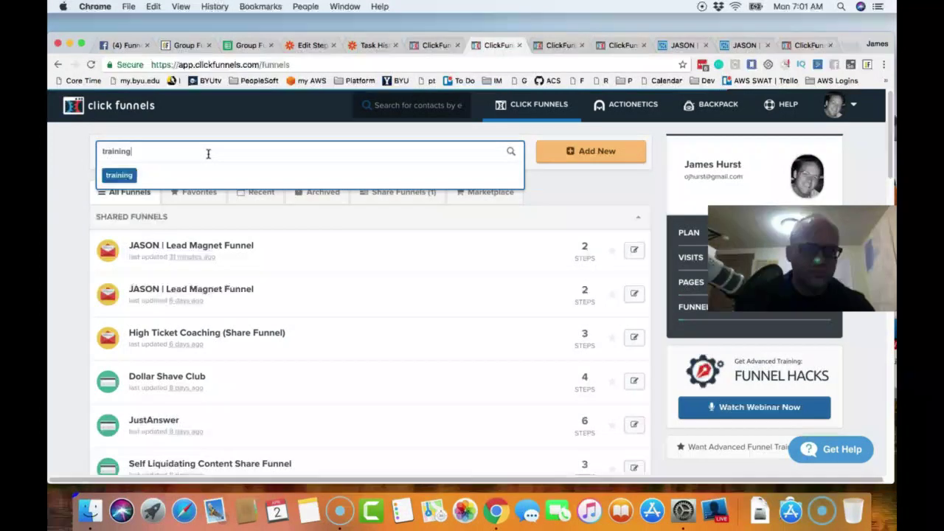
pyautogui.press('Return')
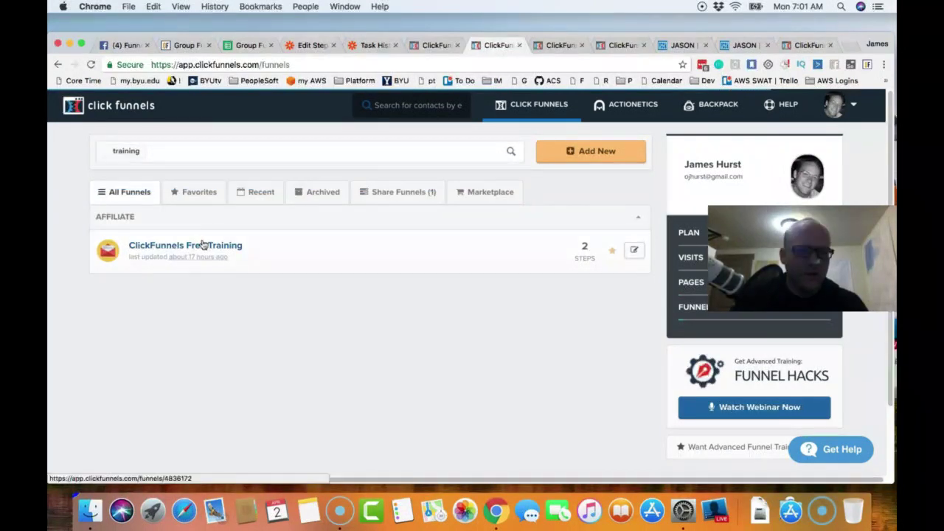
pyautogui.click(199, 249)
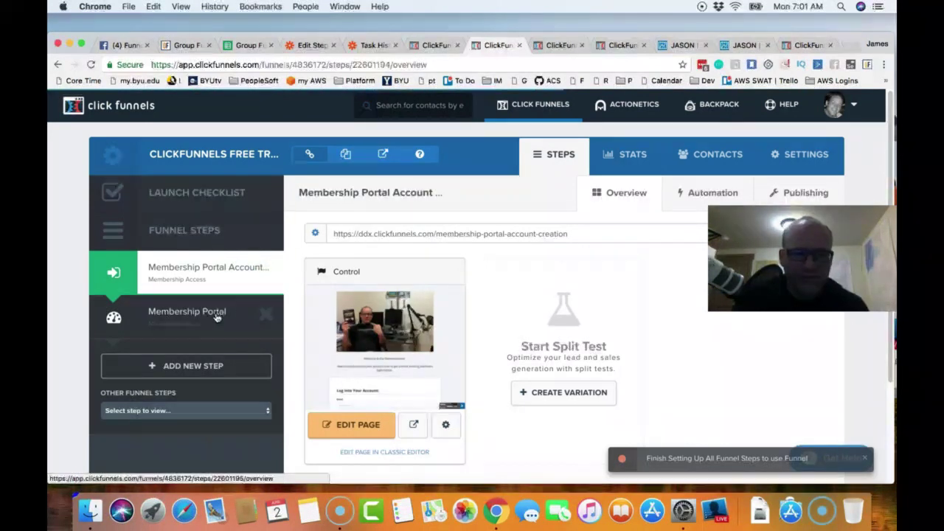
pyautogui.click(209, 319)
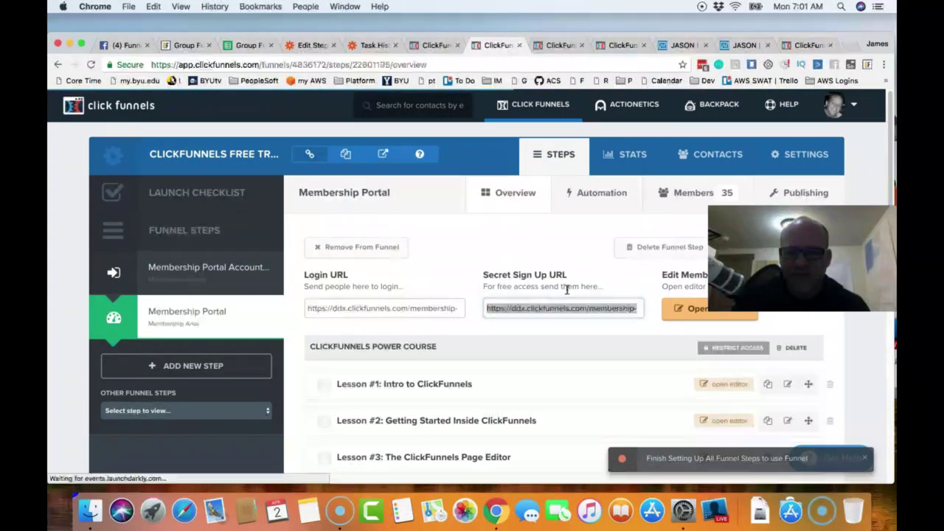
pyautogui.moveTo(498, 287); pyautogui.dragTo(568, 308)
pyautogui.click(570, 311)
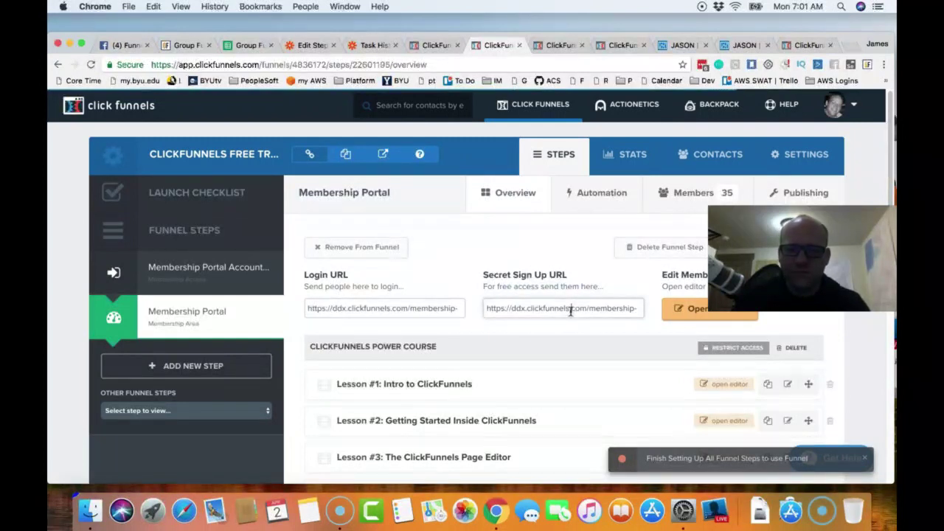
pyautogui.press('super+a')
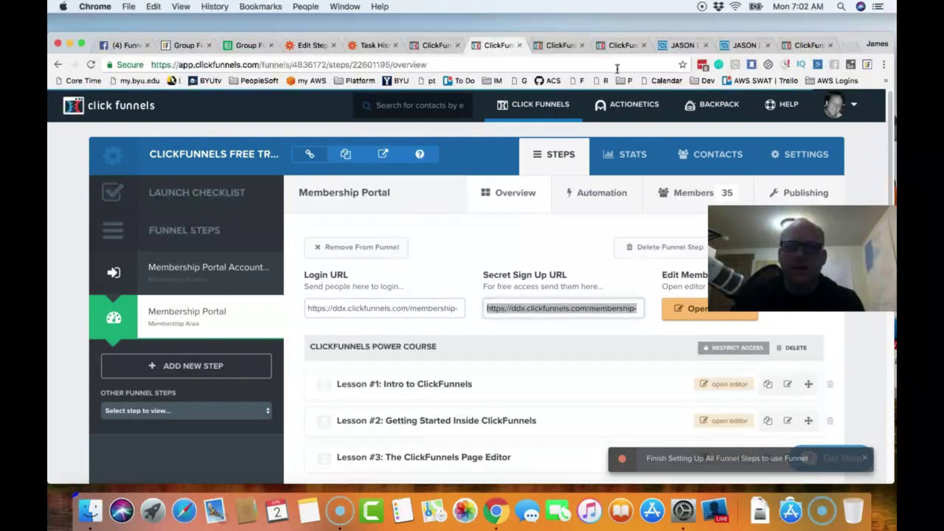
pyautogui.click(588, 45)
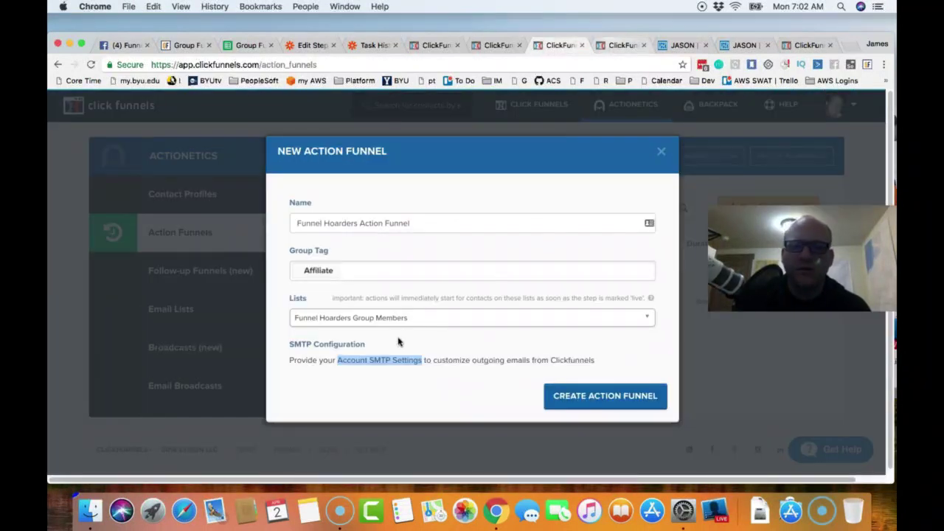
# - Close the extra New Action Funnel tab and return to the welcome email editor
pyautogui.click(622, 46)
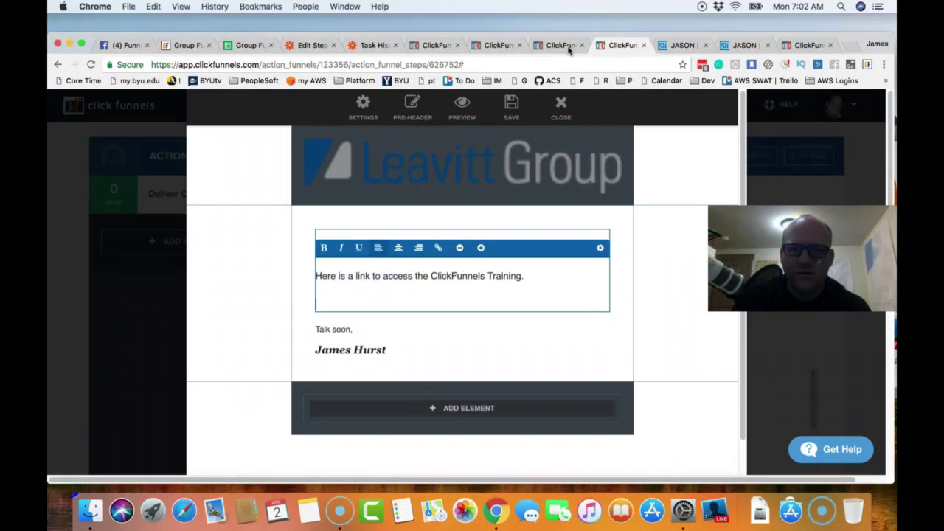
pyautogui.click(569, 48)
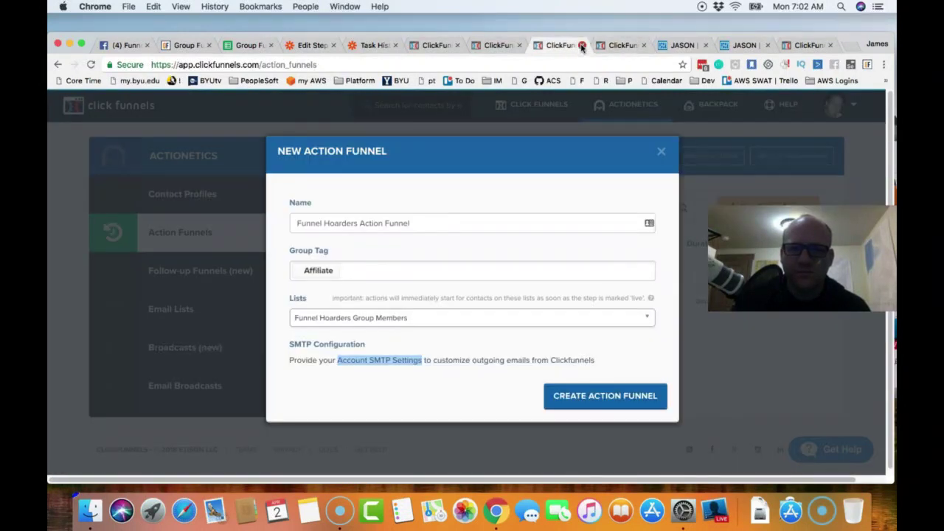
pyautogui.click(582, 46)
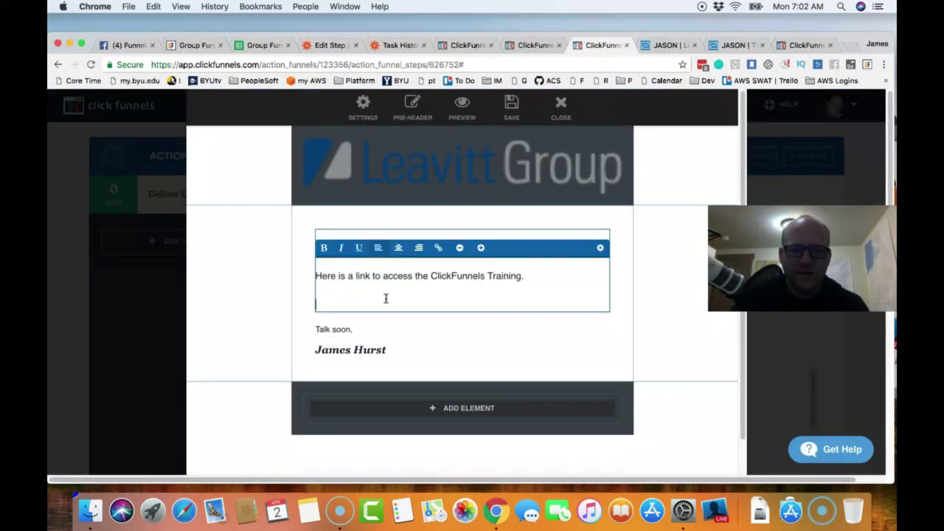
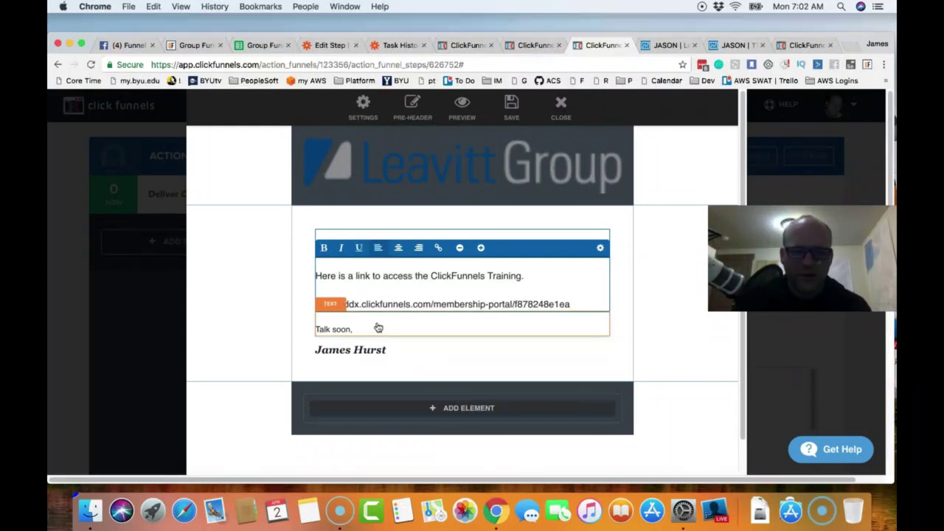
# - Paste the Membership Portal sign-up link under the training sentence and save the welcome email
pyautogui.click(622, 317)
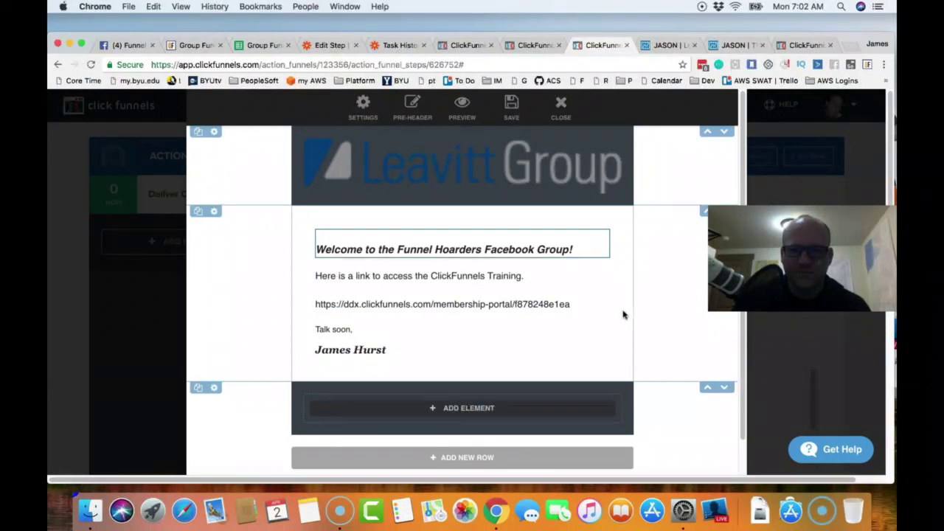
pyautogui.click(515, 111)
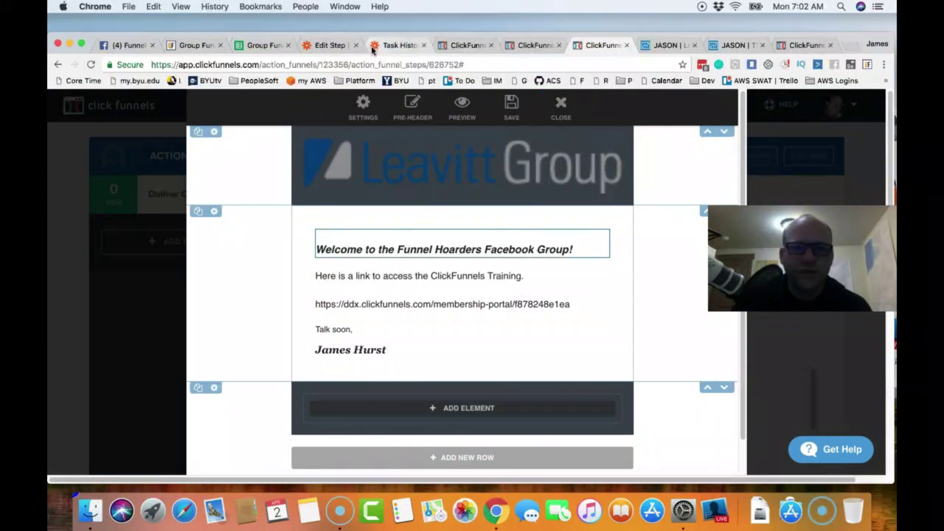
# - Reload Zapier's Task History to confirm two Success runs of the Funnel Hoarders to Actionetics zap
pyautogui.click(399, 46)
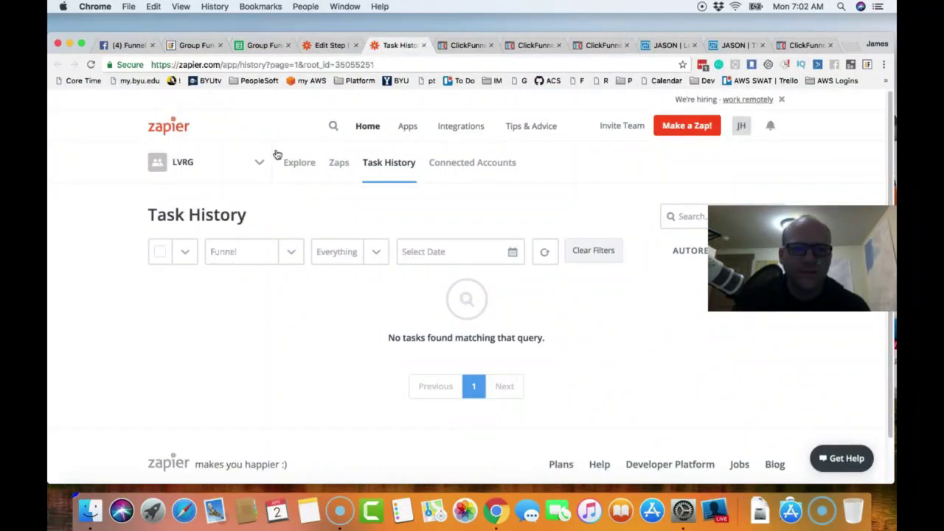
pyautogui.click(92, 65)
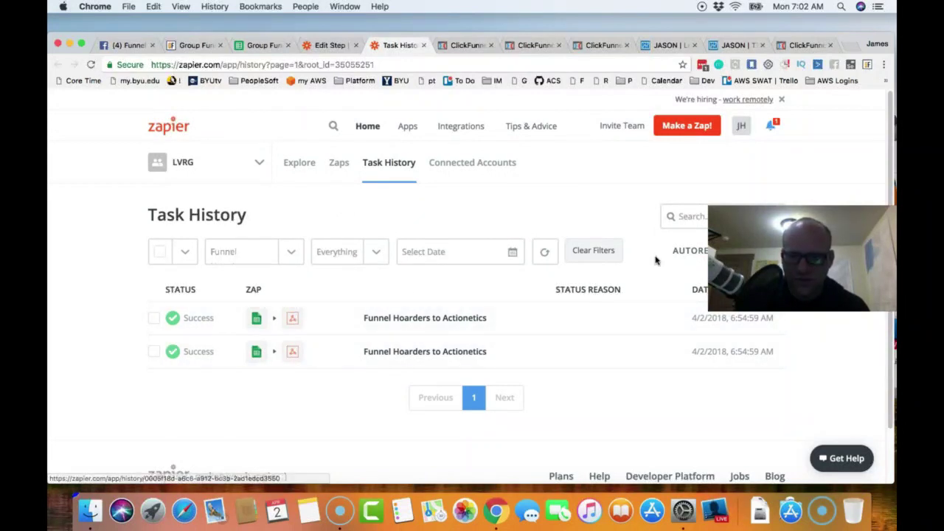
pyautogui.moveTo(730, 250); pyautogui.dragTo(730, 181)
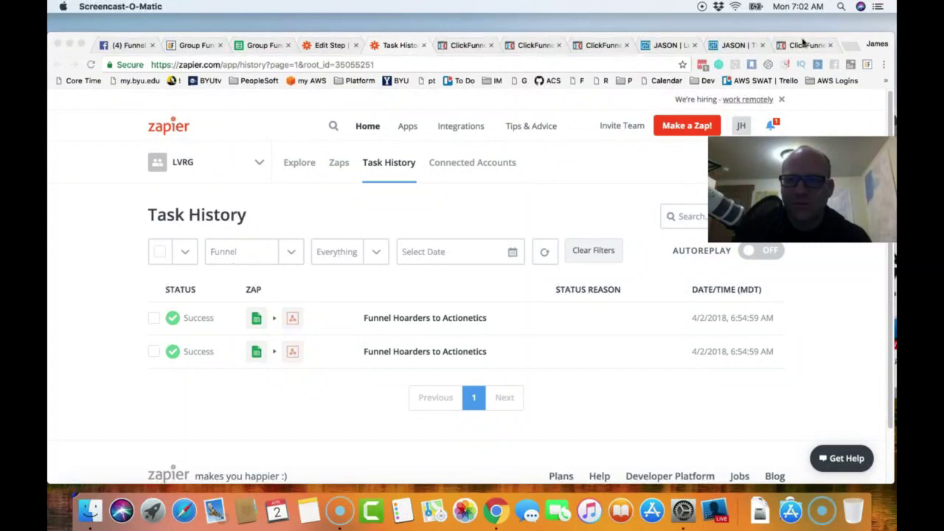
pyautogui.click(804, 45)
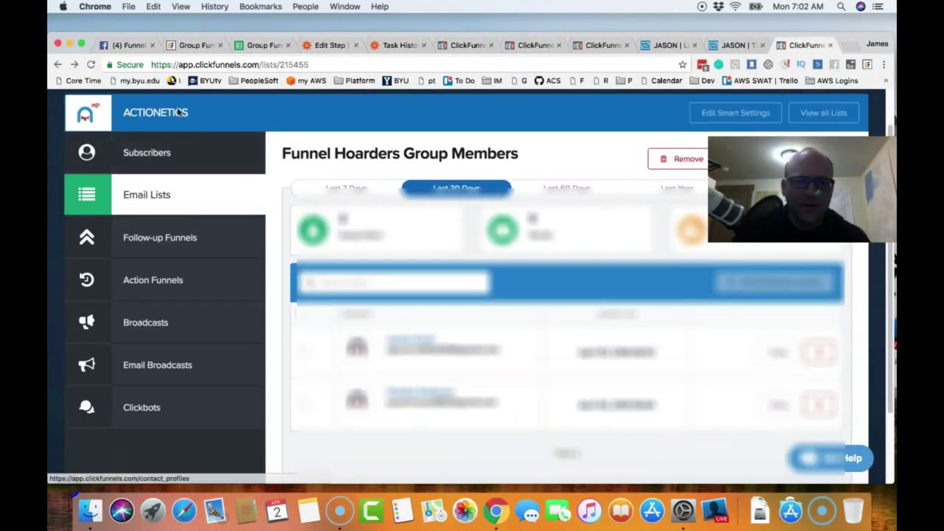
# - Refresh the Funnel Hoarders Actionetics member list and view the fourth subscriber's contact profile
pyautogui.click(89, 65)
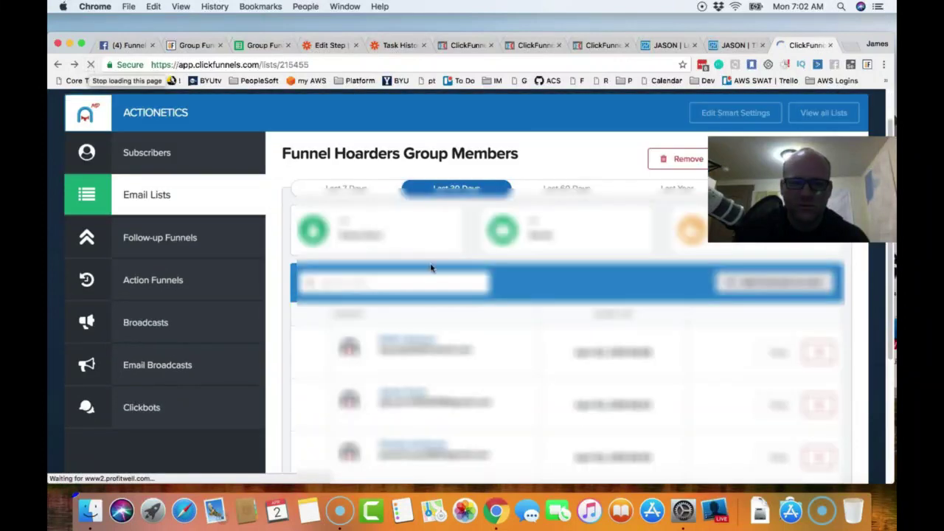
pyautogui.scroll(-2, 515, 348)
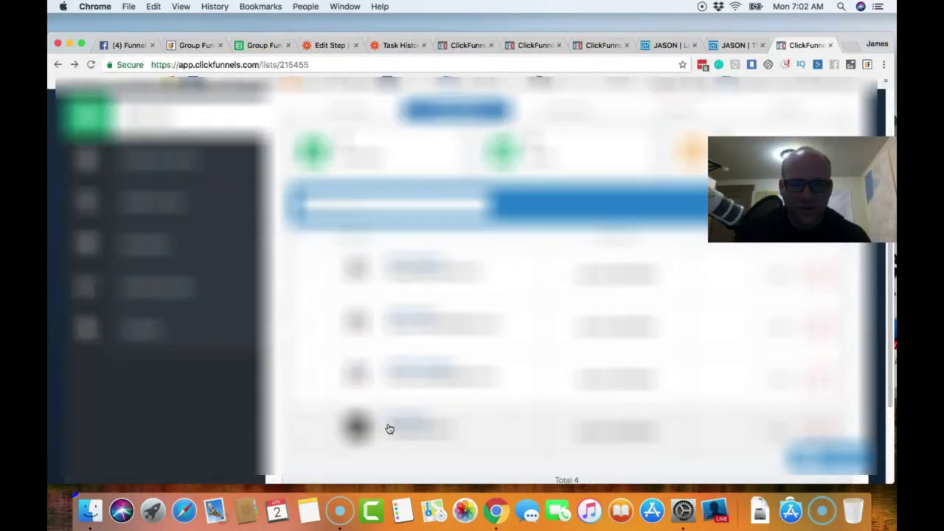
pyautogui.click(413, 426)
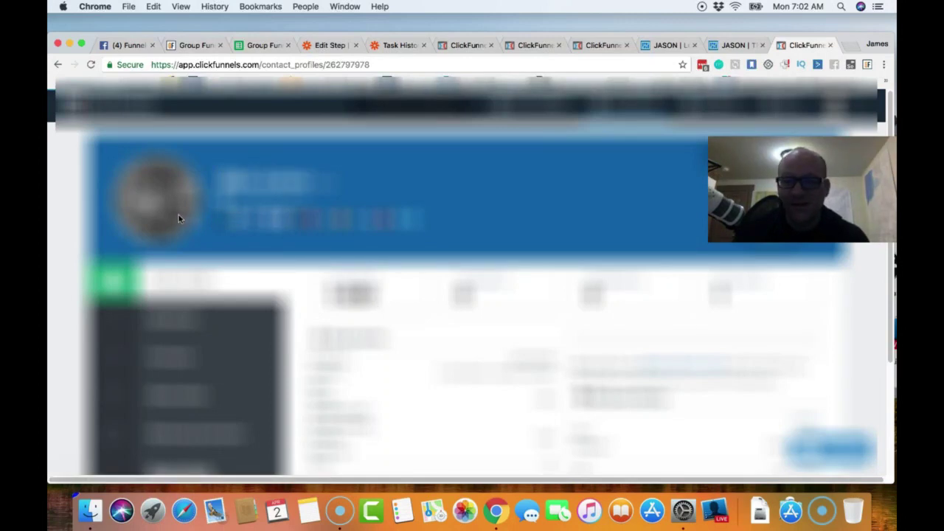
pyautogui.scroll(-2, 431, 317)
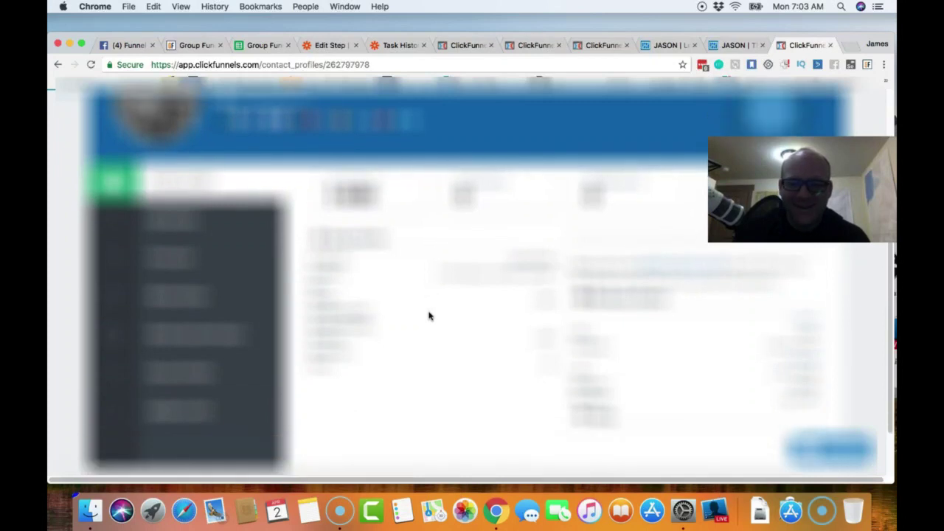
pyautogui.scroll(2, 427, 319)
pyautogui.scroll(1, 423, 322)
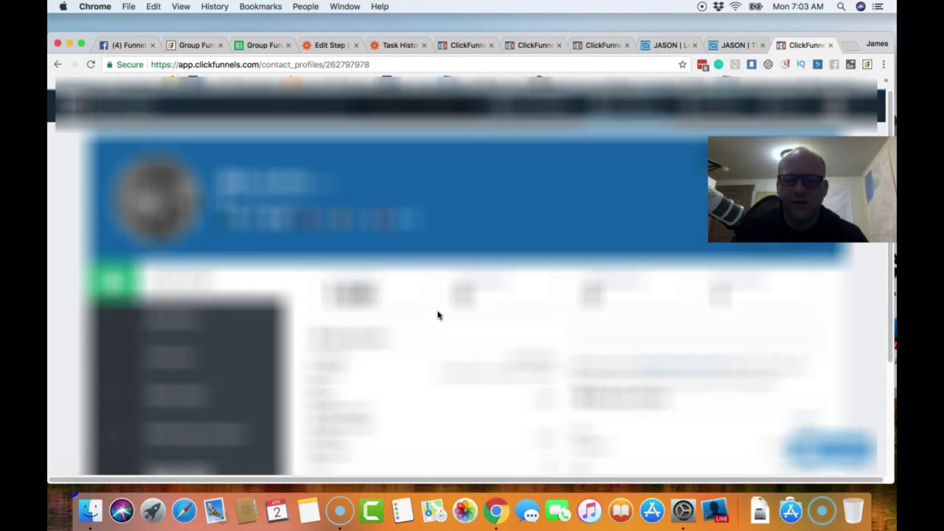
# - Review the Membership Portal, email and JASON tabs, then open account settings from the Lead Magnet funnel
pyautogui.click(531, 47)
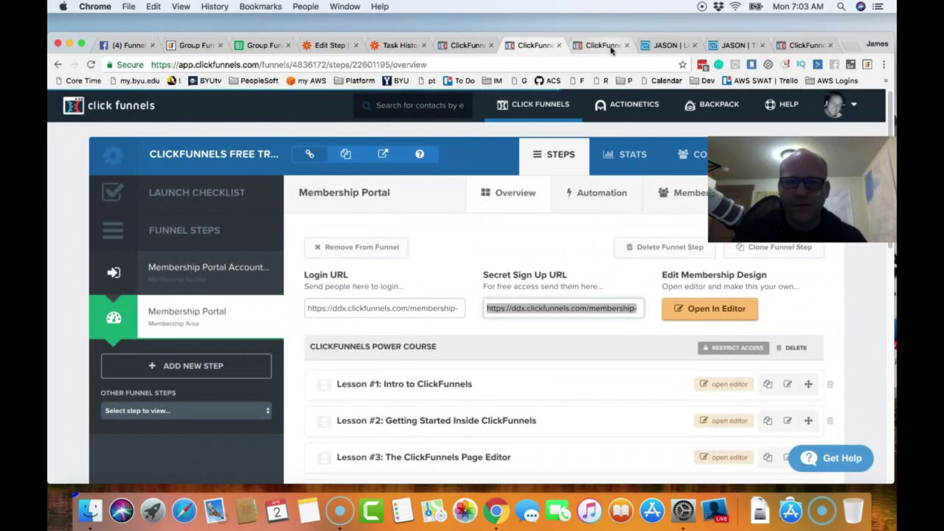
pyautogui.click(602, 46)
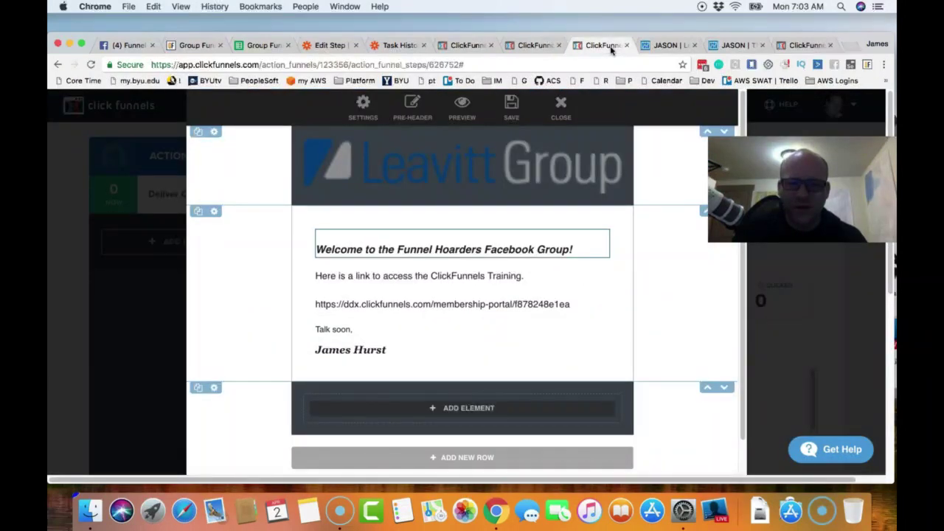
pyautogui.click(726, 46)
pyautogui.click(469, 46)
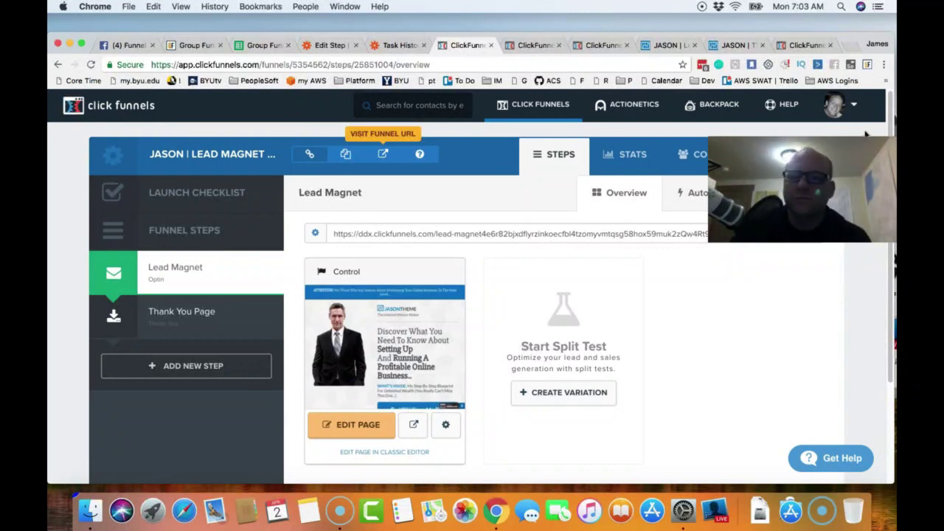
pyautogui.click(856, 107)
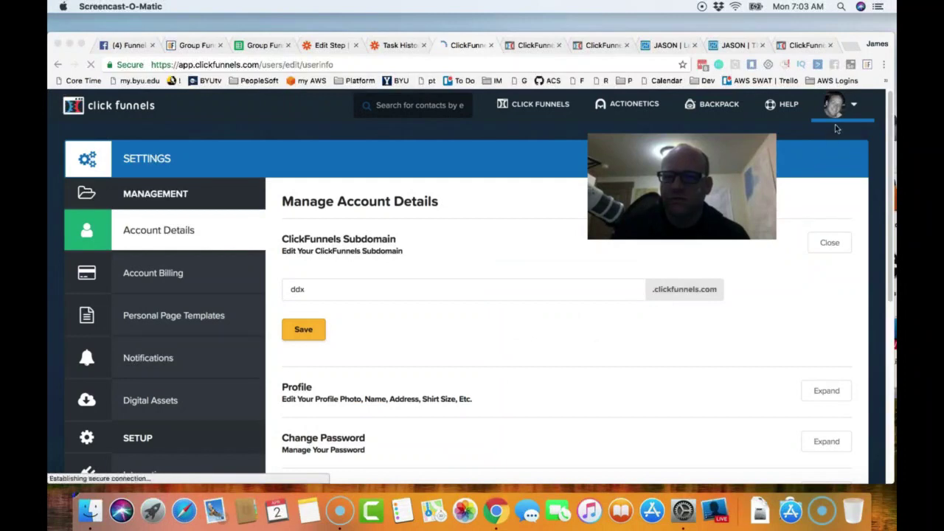
# - Open the Outgoing SMTP settings for the Power Wheels Parties email integration
pyautogui.scroll(-1, 182, 308)
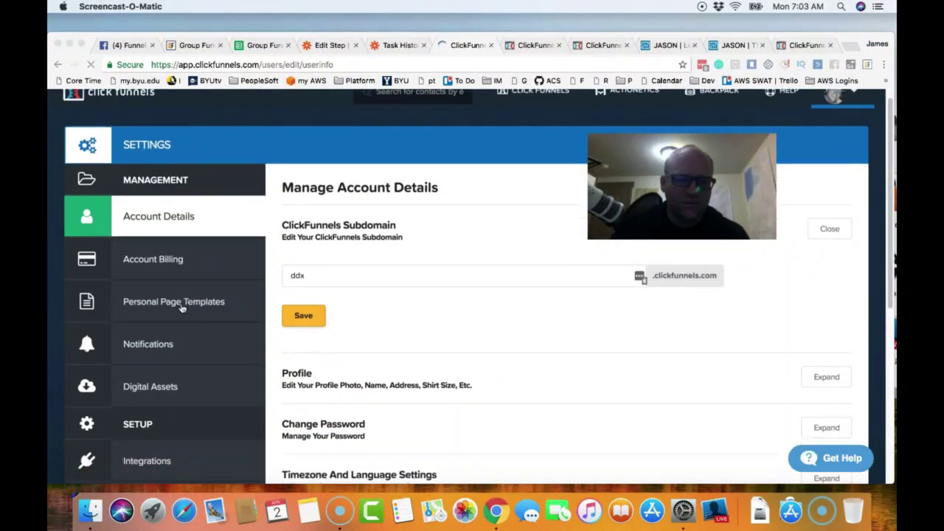
pyautogui.scroll(-6, 182, 309)
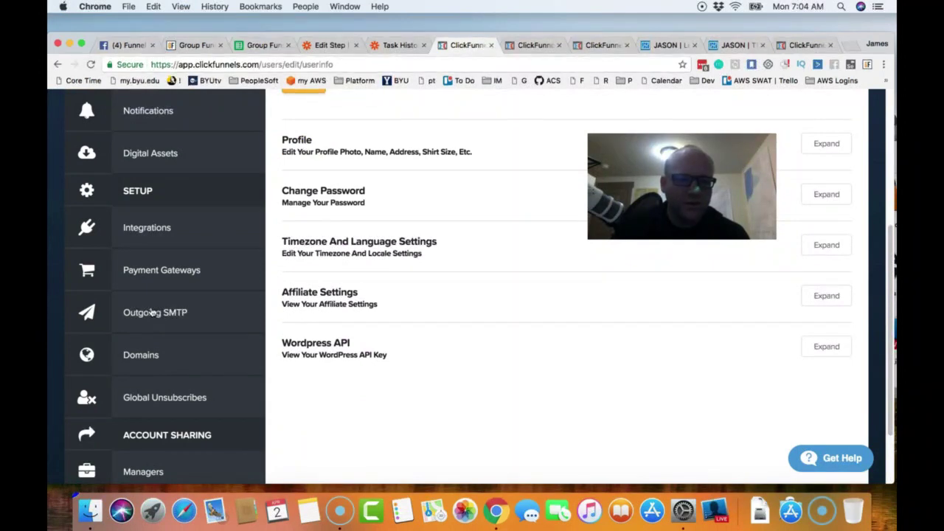
pyautogui.click(151, 312)
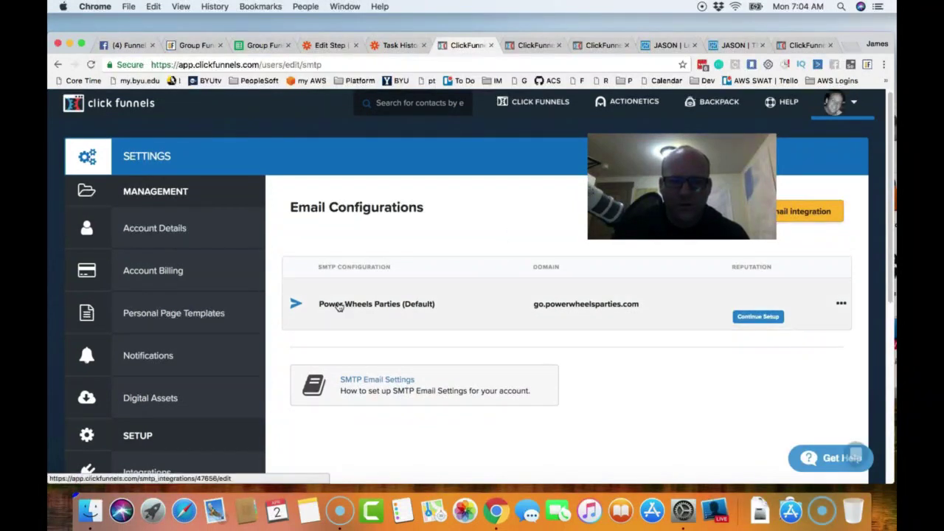
pyautogui.click(841, 308)
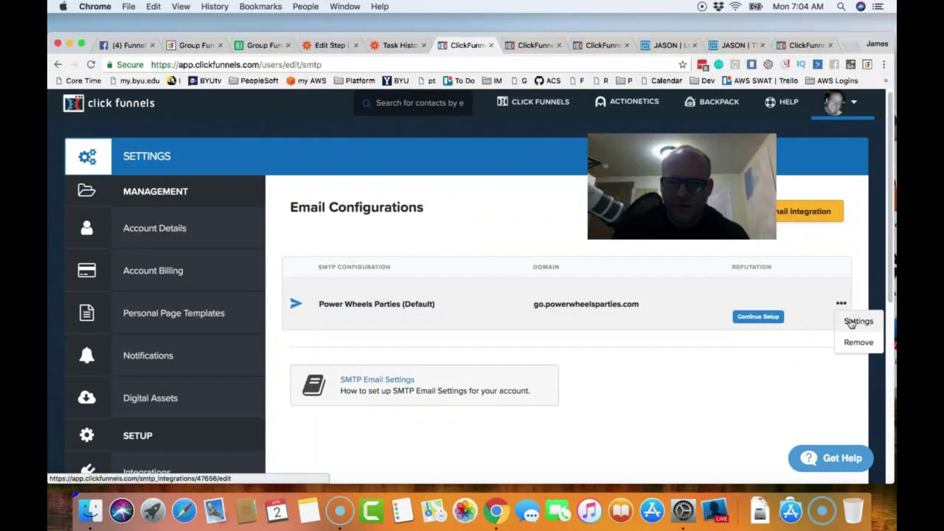
pyautogui.click(852, 322)
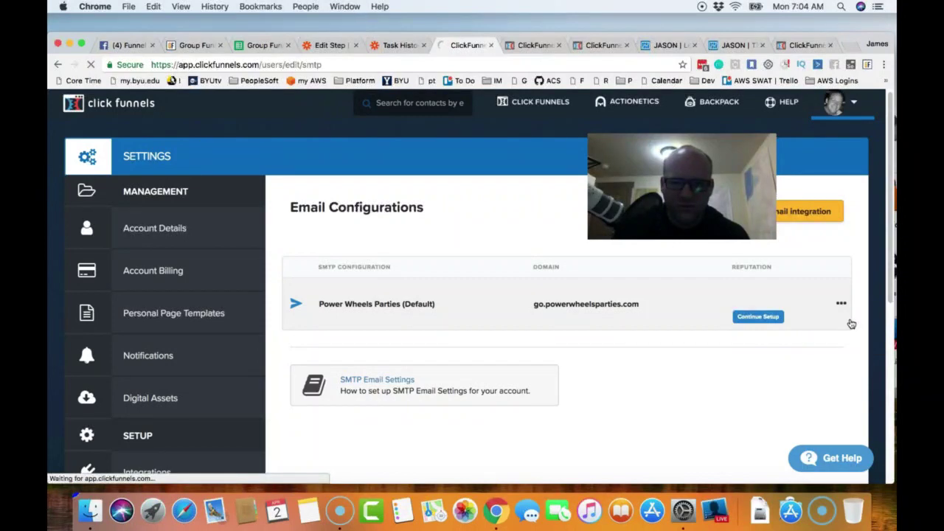
# - Review the integration fields, save the SMTP integration, and continue to the sending domain's DNS setup
pyautogui.scroll(-1, 451, 300)
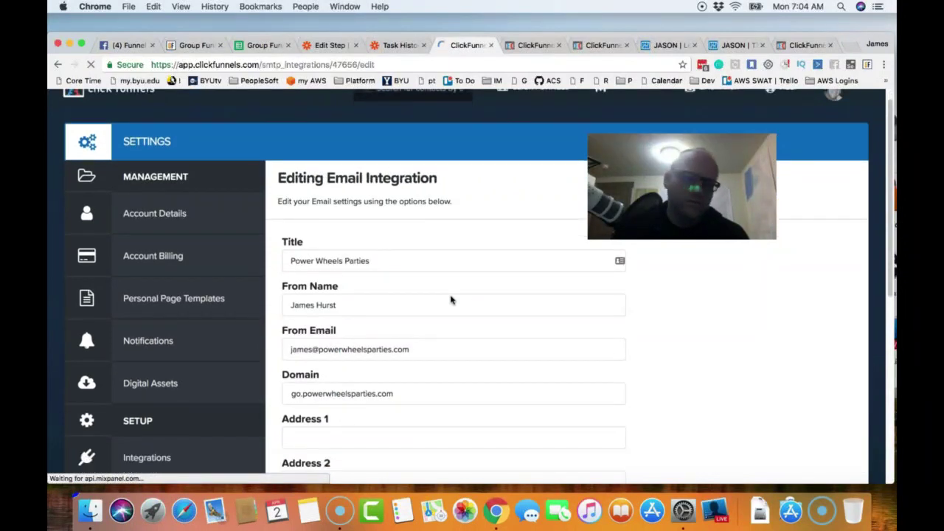
pyautogui.scroll(-5, 451, 299)
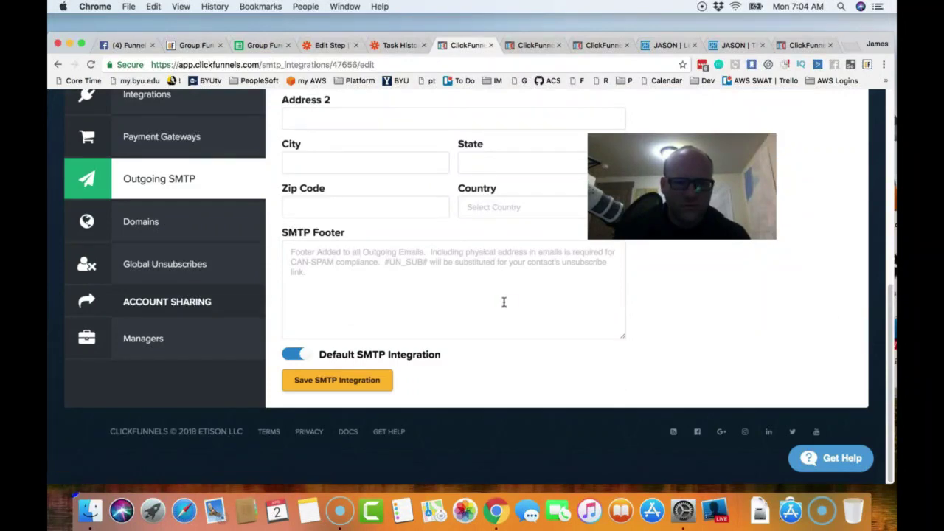
pyautogui.scroll(2, 453, 309)
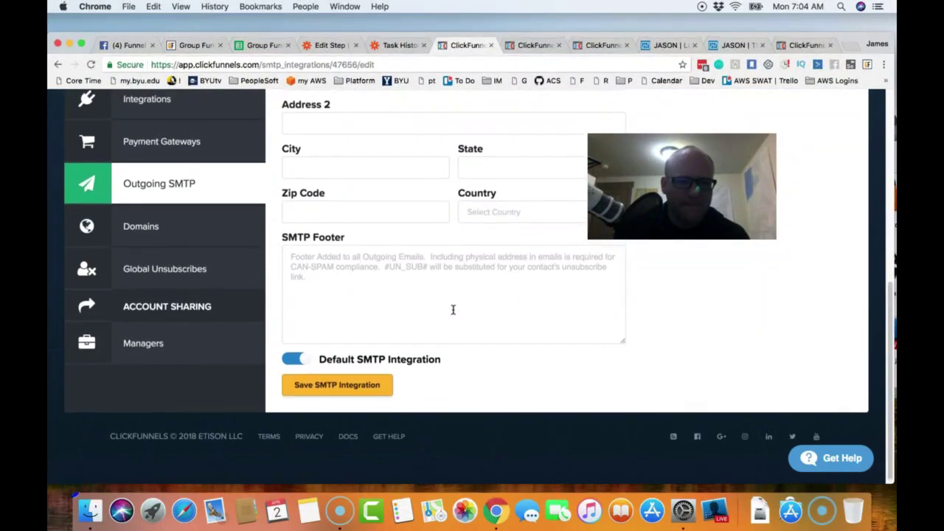
pyautogui.scroll(4, 453, 309)
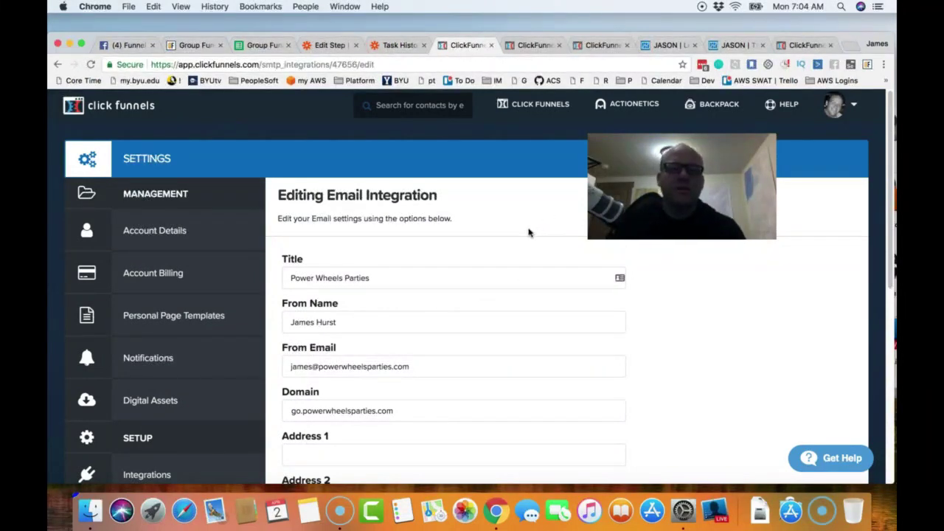
pyautogui.scroll(-5, 528, 233)
pyautogui.scroll(-2, 489, 281)
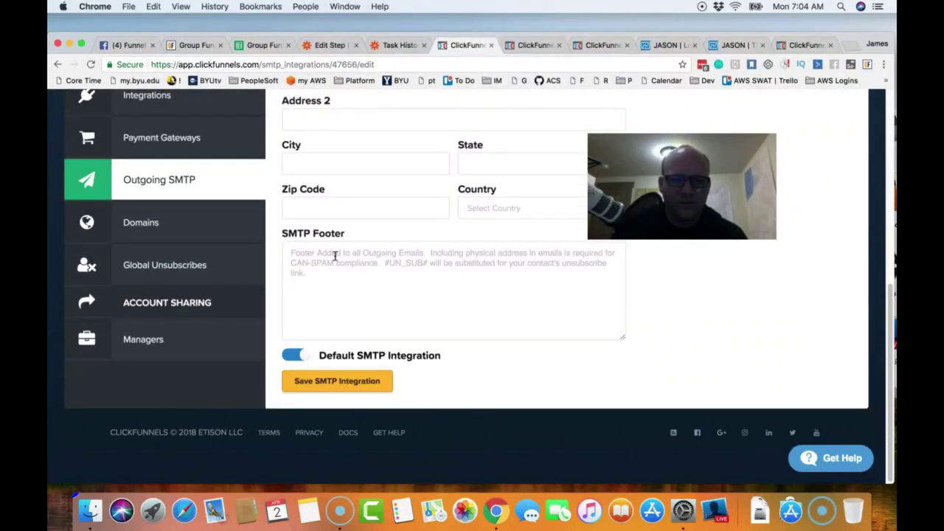
pyautogui.scroll(4, 413, 258)
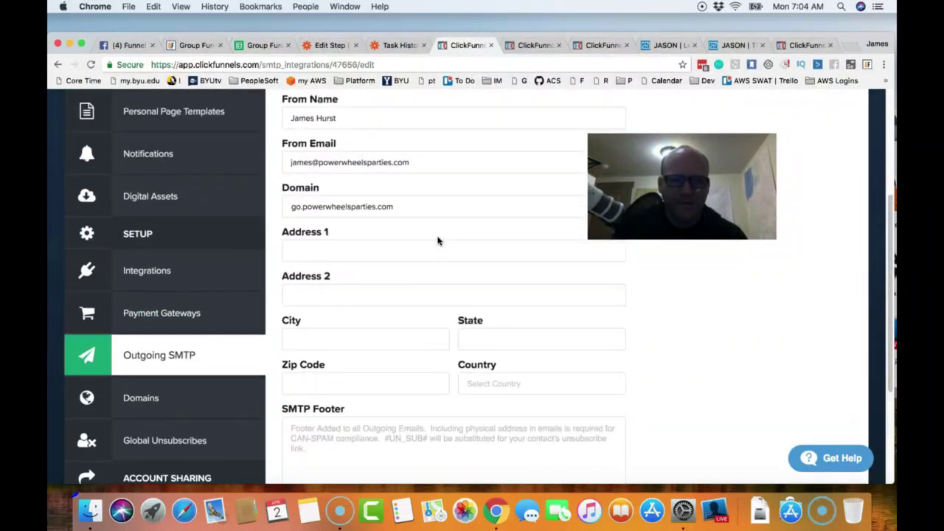
pyautogui.scroll(5, 437, 240)
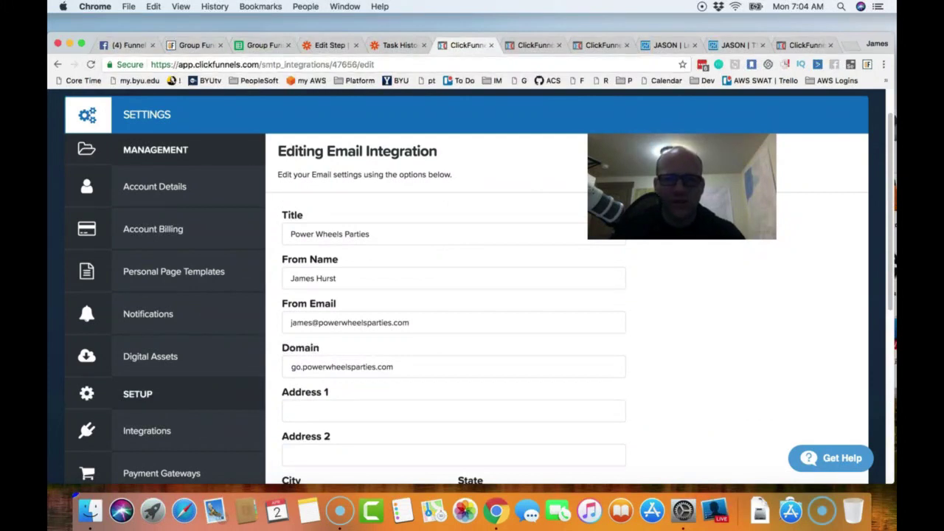
pyautogui.scroll(-8, 451, 263)
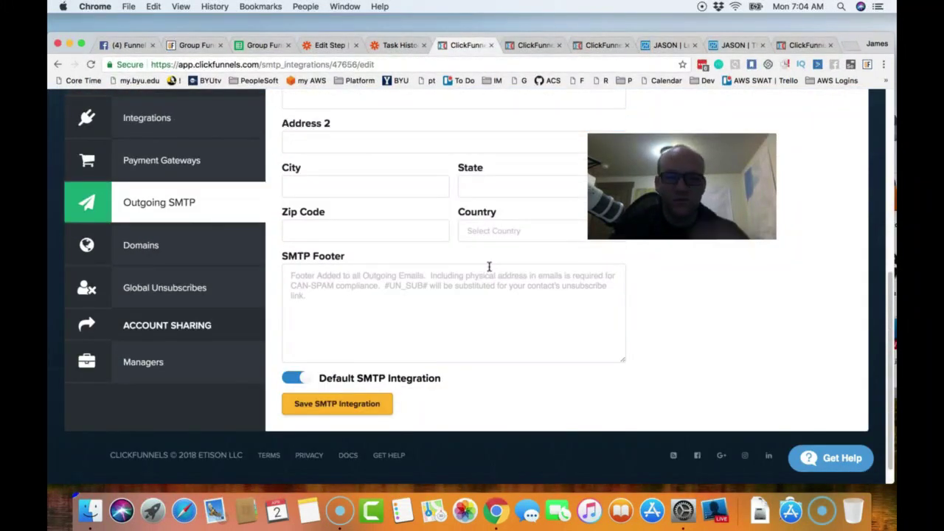
pyautogui.scroll(4, 522, 249)
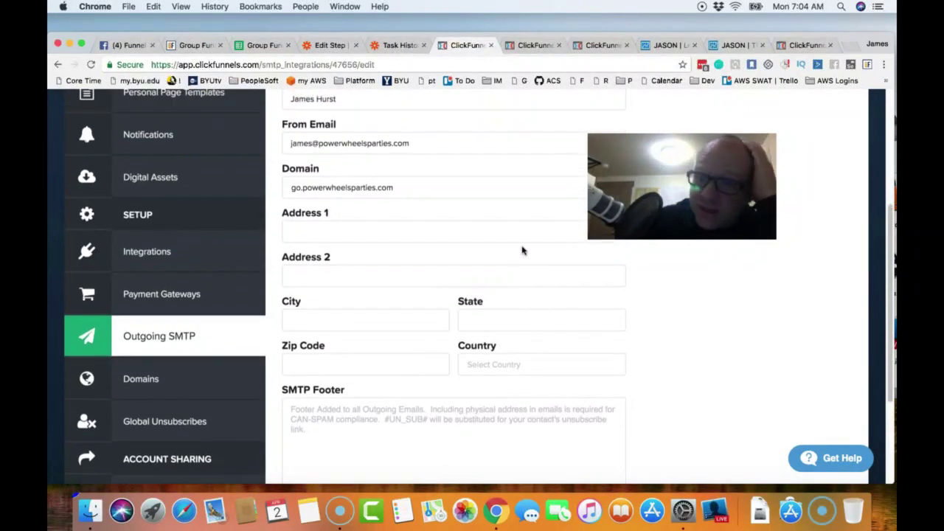
pyautogui.scroll(4, 522, 251)
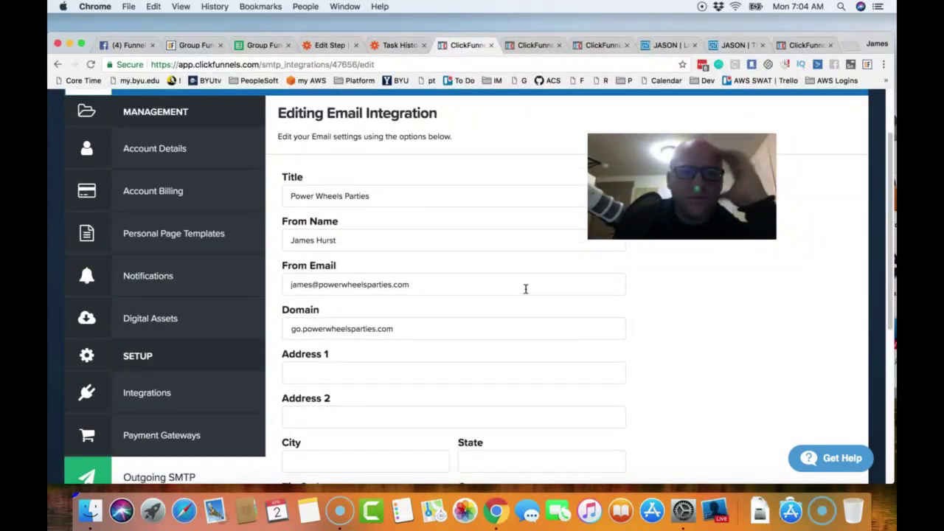
pyautogui.scroll(2, 525, 289)
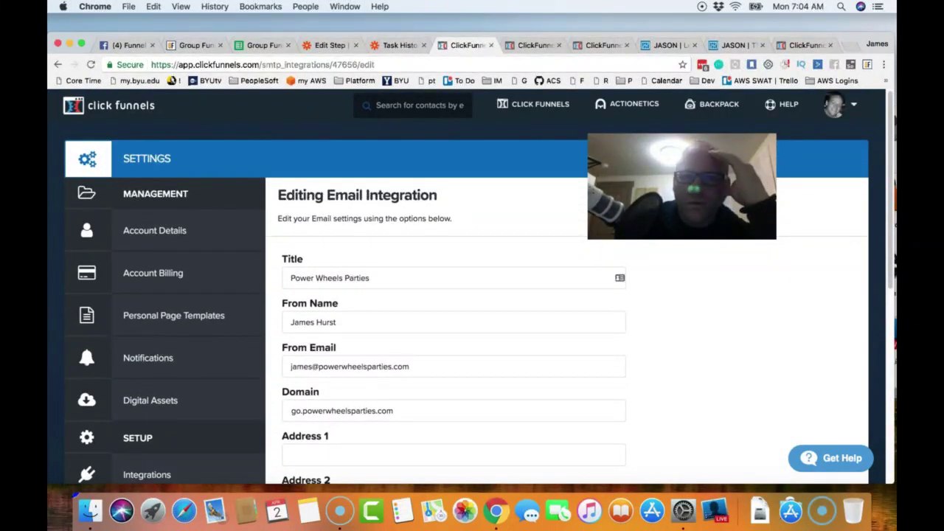
pyautogui.scroll(-5, 529, 256)
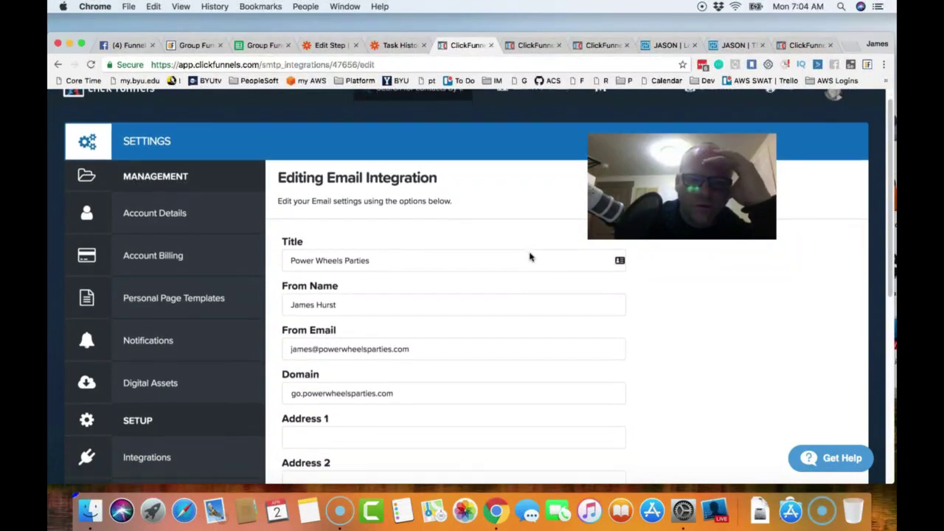
pyautogui.scroll(-2, 493, 282)
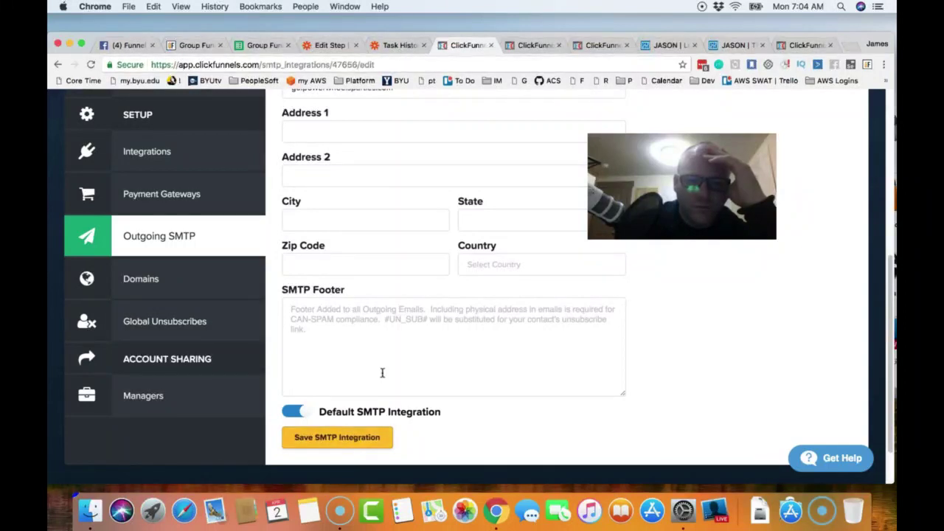
pyautogui.click(357, 434)
pyautogui.click(161, 410)
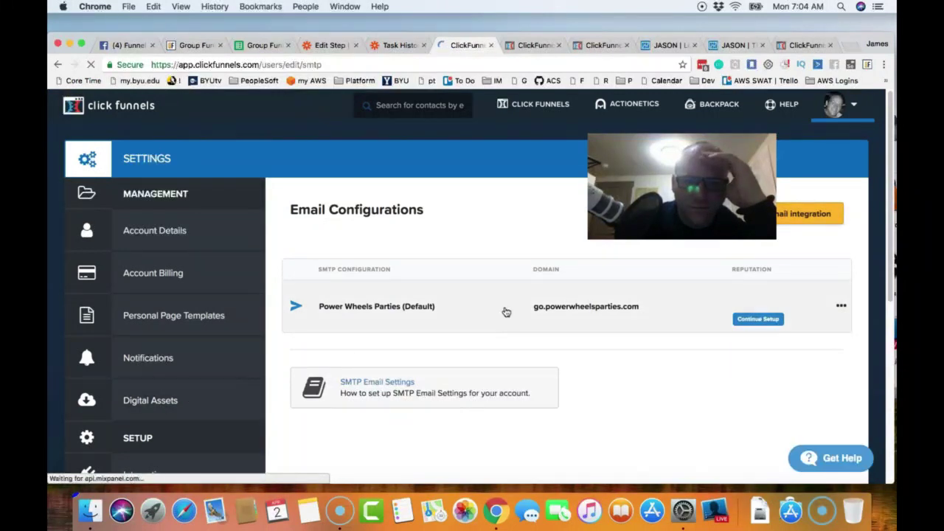
pyautogui.click(760, 326)
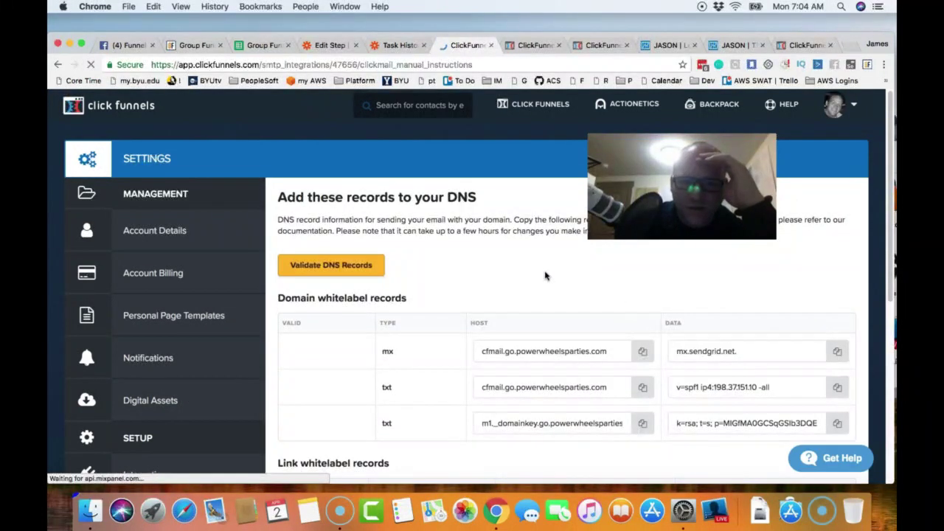
# - Look over the DNS records required for go.powerwheelsparties.com, then start a new browser tab
pyautogui.scroll(-1, 527, 265)
pyautogui.scroll(1, 528, 265)
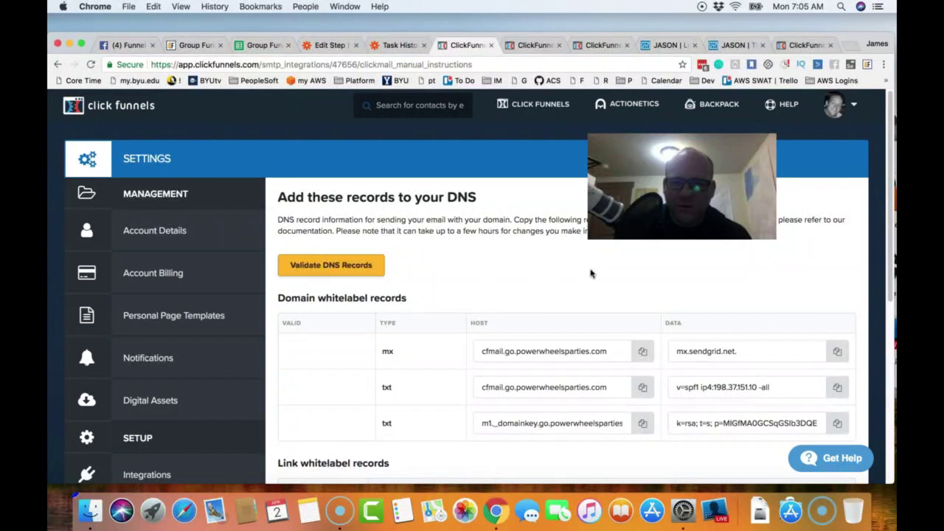
pyautogui.moveTo(636, 235); pyautogui.dragTo(637, 198)
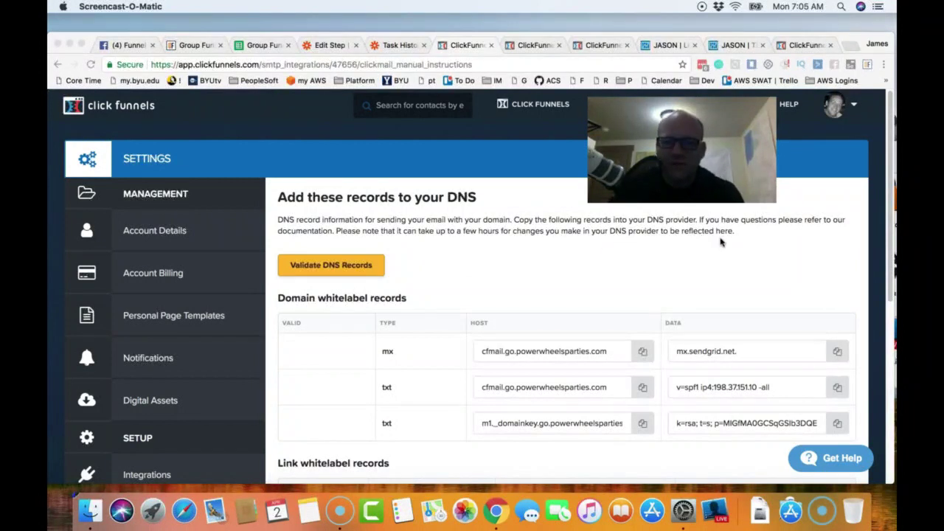
pyautogui.click(500, 265)
pyautogui.scroll(-1, 500, 265)
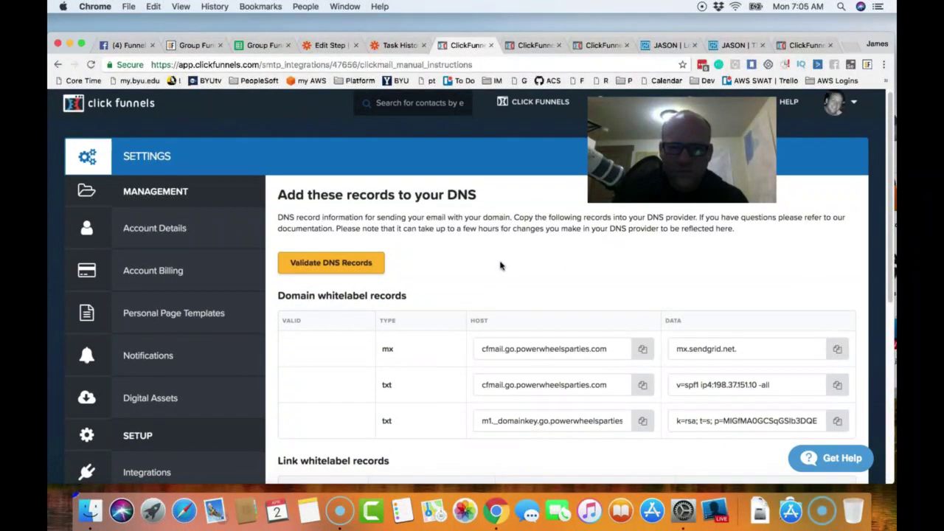
pyautogui.scroll(-5, 500, 266)
pyautogui.scroll(1, 569, 312)
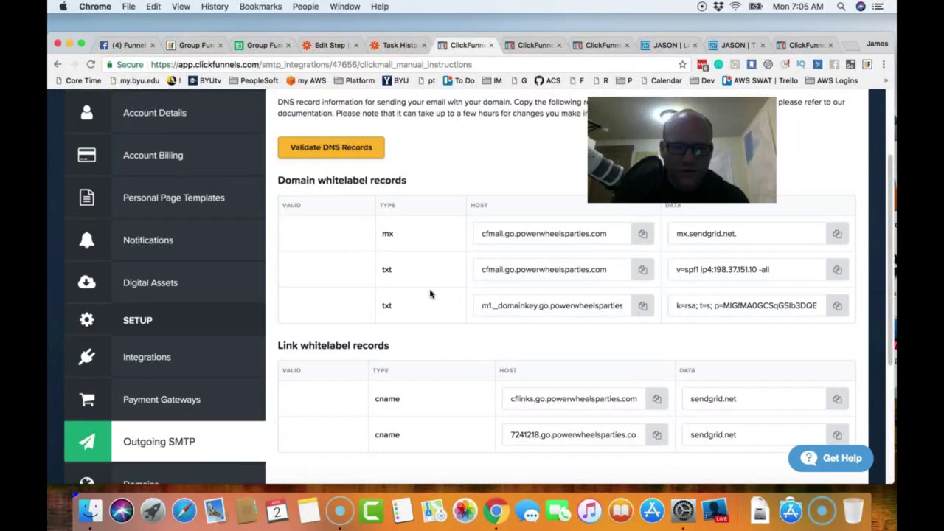
pyautogui.scroll(-1, 431, 294)
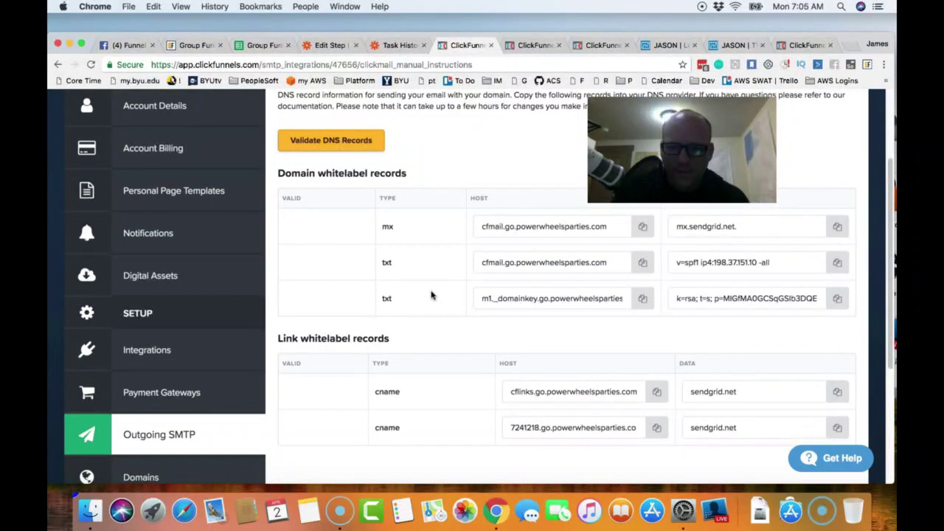
pyautogui.scroll(-1, 431, 295)
pyautogui.scroll(-5, 432, 295)
pyautogui.scroll(8, 432, 295)
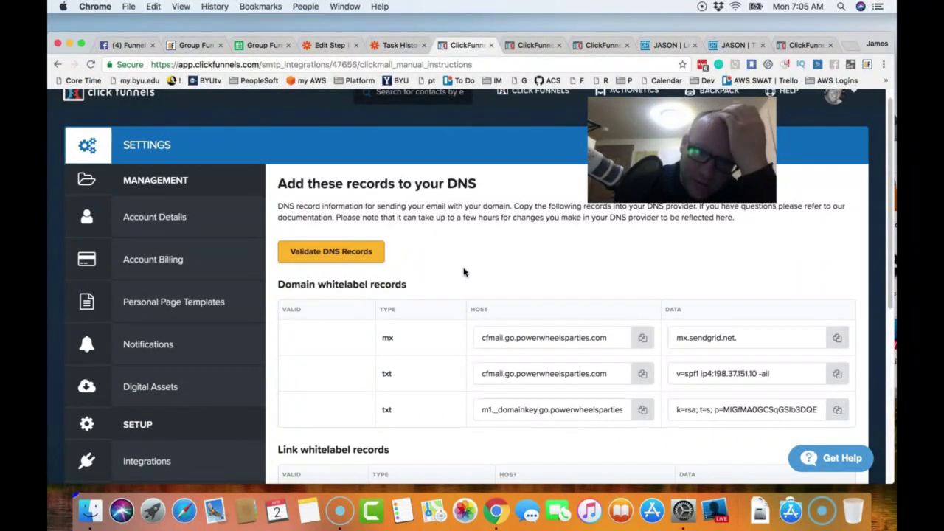
pyautogui.scroll(-2, 463, 272)
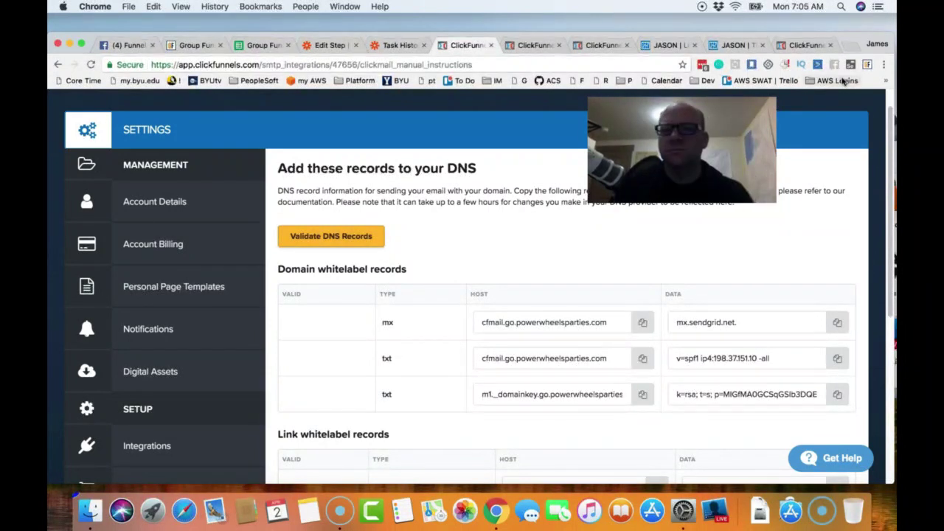
pyautogui.press('super+t')
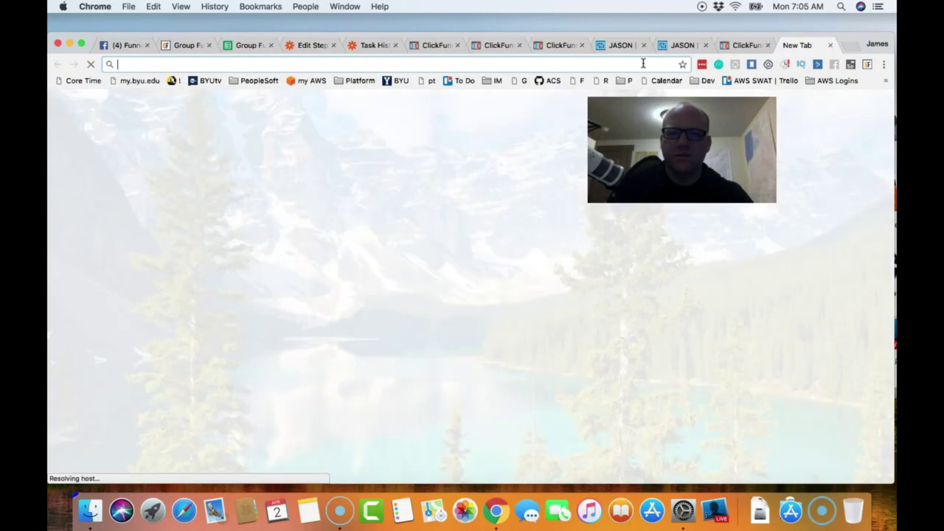
# - Reach the official BYU Domains homepage via a Google search for 'byu domains' instead of byudomains.com
pyautogui.write('byu')
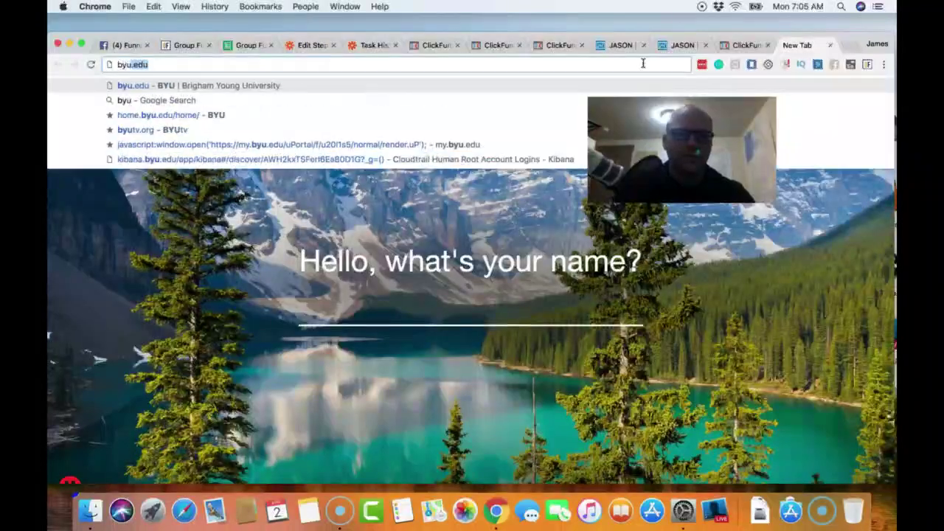
pyautogui.write('domains.com')
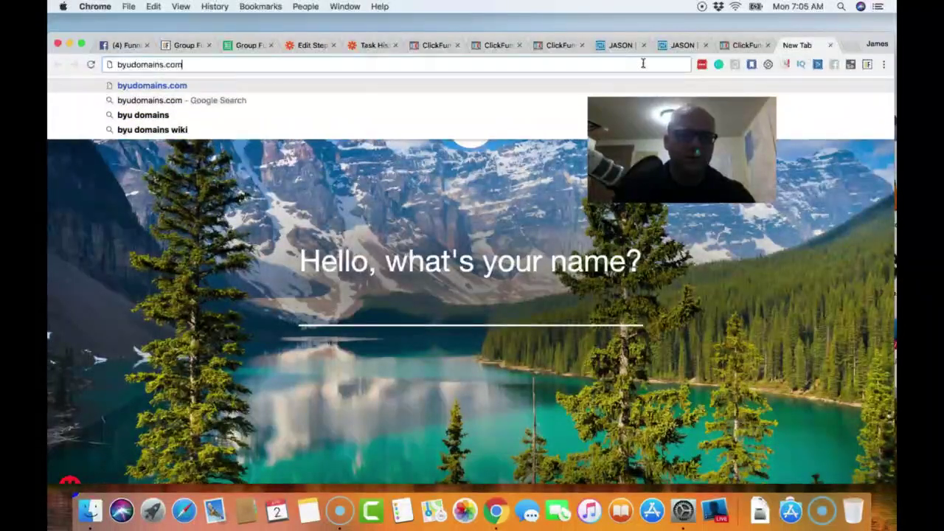
pyautogui.press('Return')
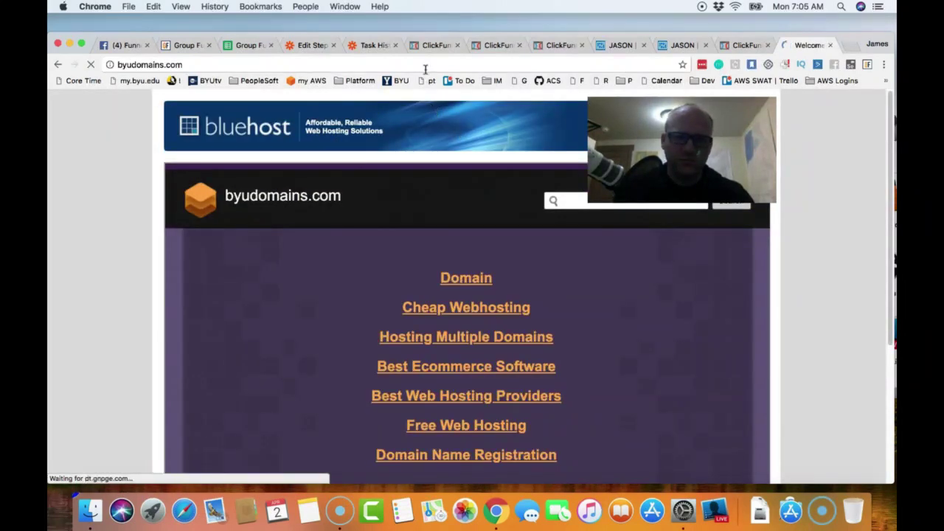
pyautogui.click(424, 67)
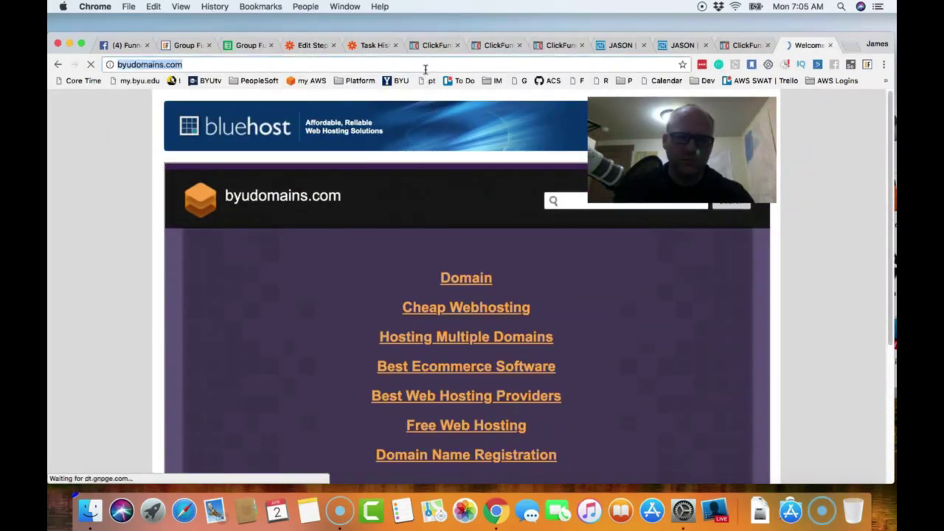
pyautogui.write('byu domains')
pyautogui.press('Return')
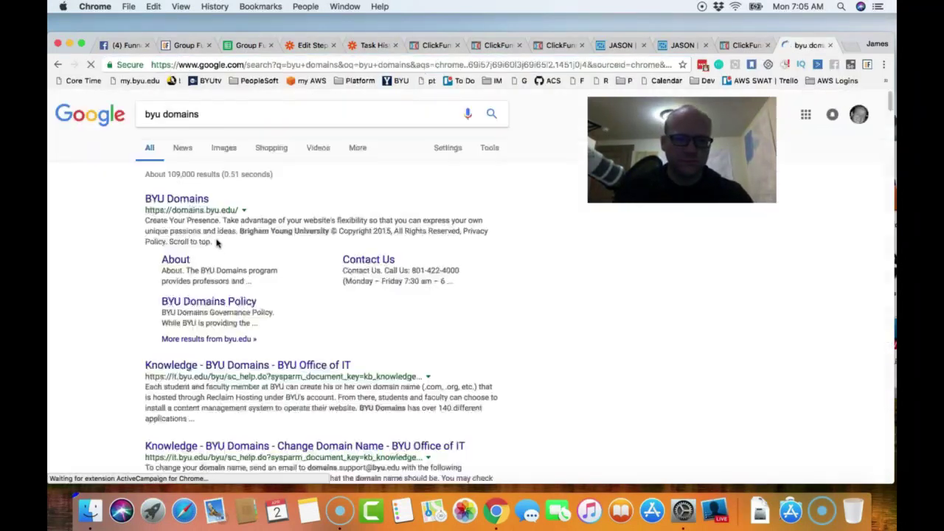
pyautogui.click(186, 208)
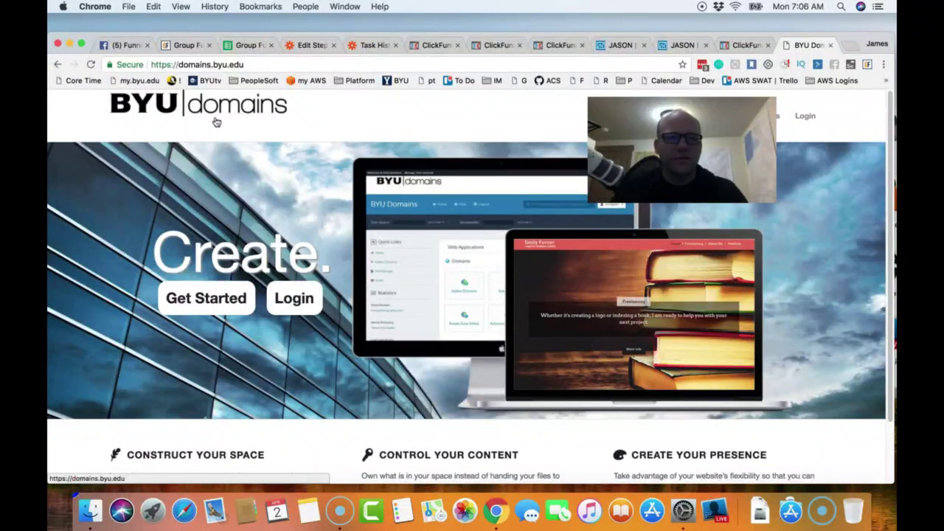
# - Sign in to BYU Domains with the Net ID username and password to open the powerwheelsparties.com dashboard
pyautogui.click(312, 298)
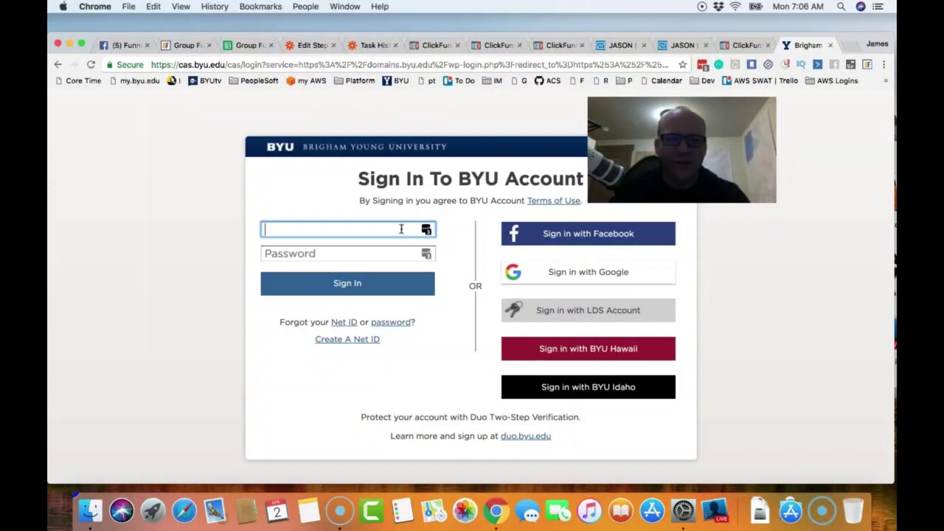
pyautogui.press('Tab')
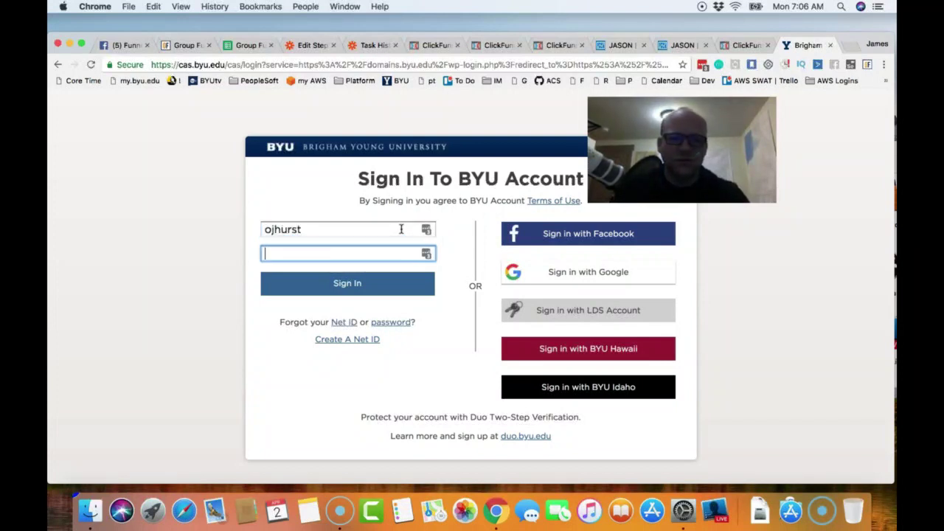
pyautogui.write('•••••••••••••')
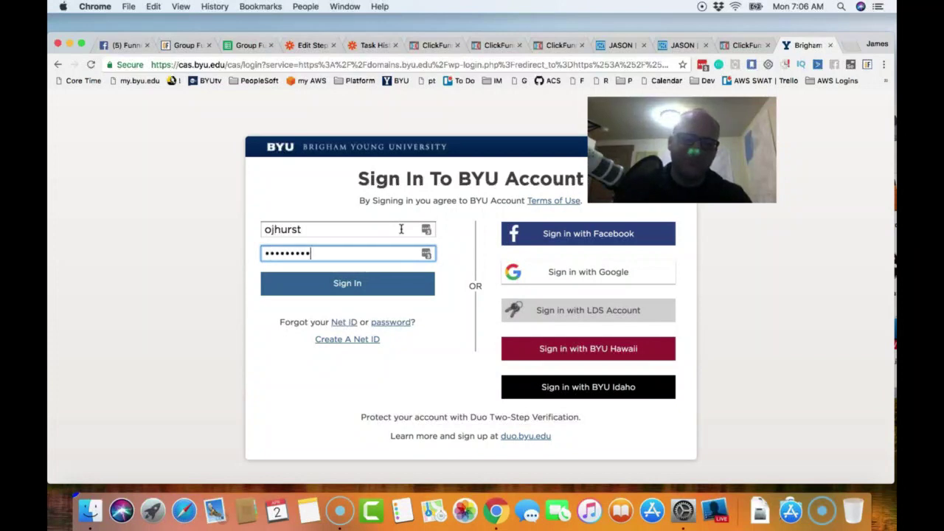
pyautogui.press('Return')
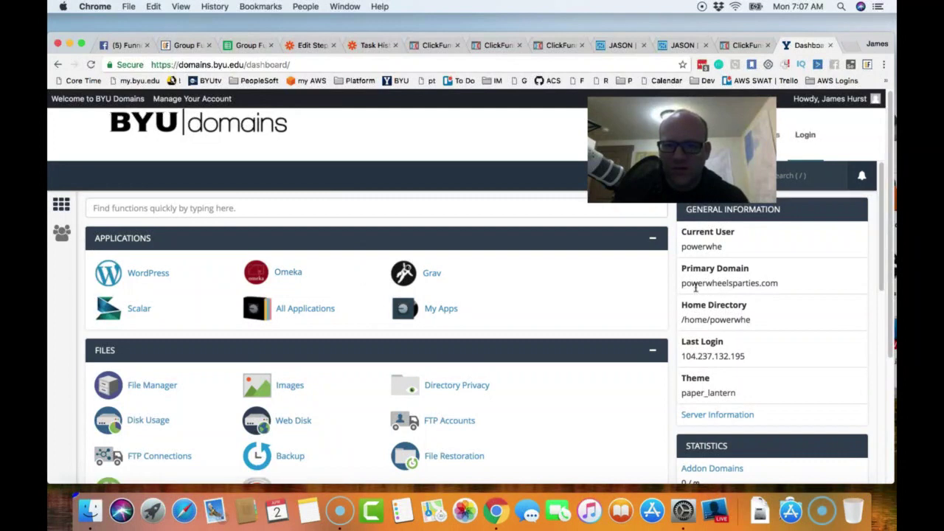
# - Locate the Domains section on the powerwheelsparties.com hosting dashboard
pyautogui.moveTo(690, 286); pyautogui.dragTo(767, 292)
pyautogui.scroll(-1, 339, 288)
pyautogui.scroll(-5, 339, 287)
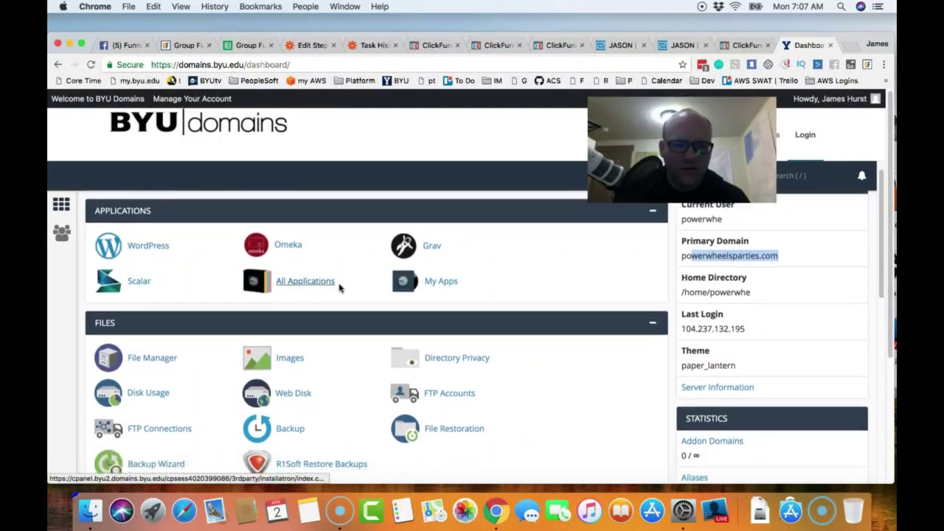
pyautogui.scroll(-8, 339, 288)
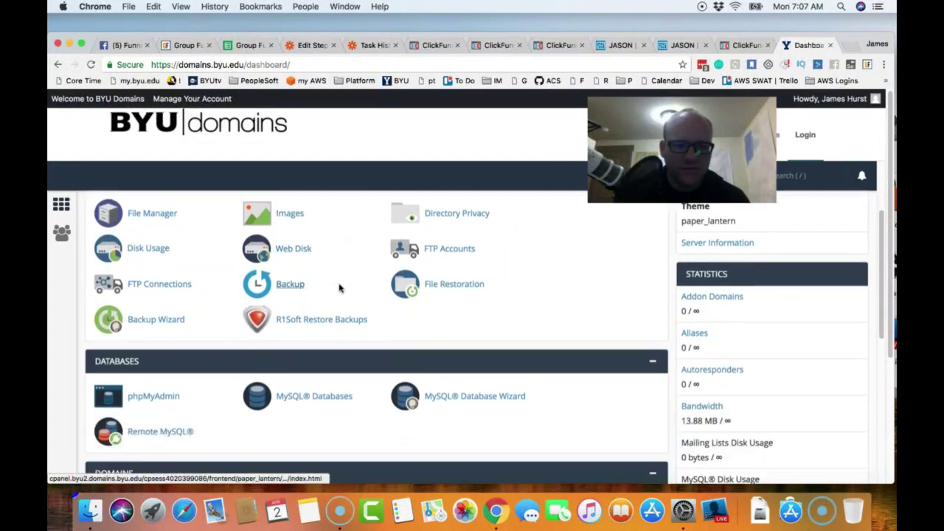
pyautogui.scroll(-5, 339, 287)
pyautogui.scroll(1, 339, 287)
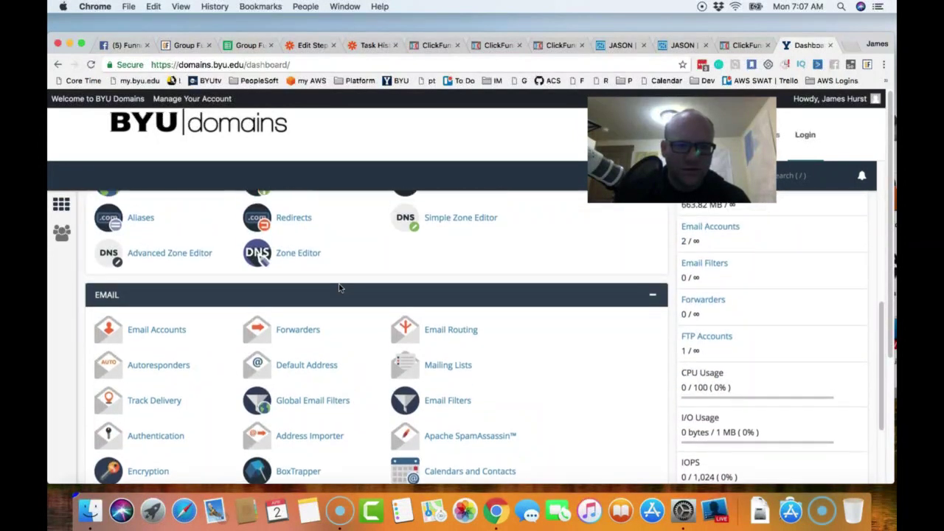
pyautogui.scroll(2, 375, 273)
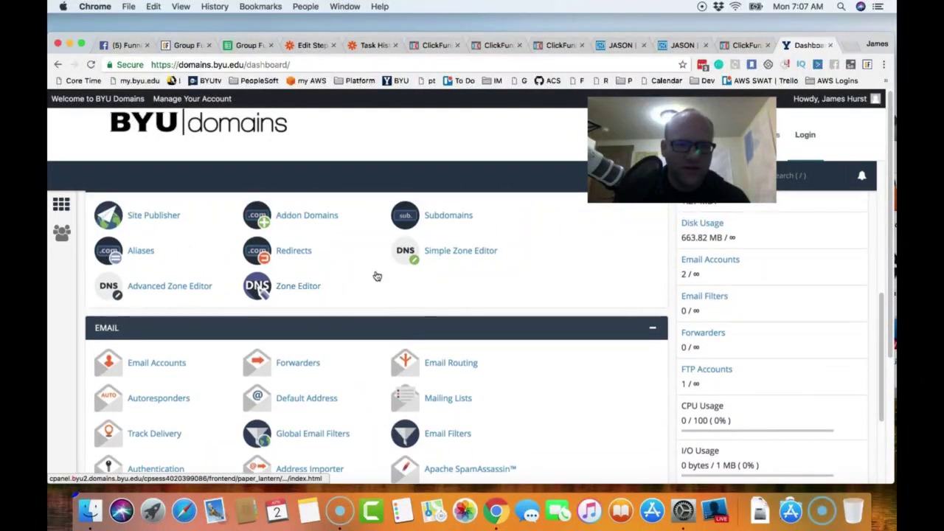
pyautogui.scroll(1, 354, 292)
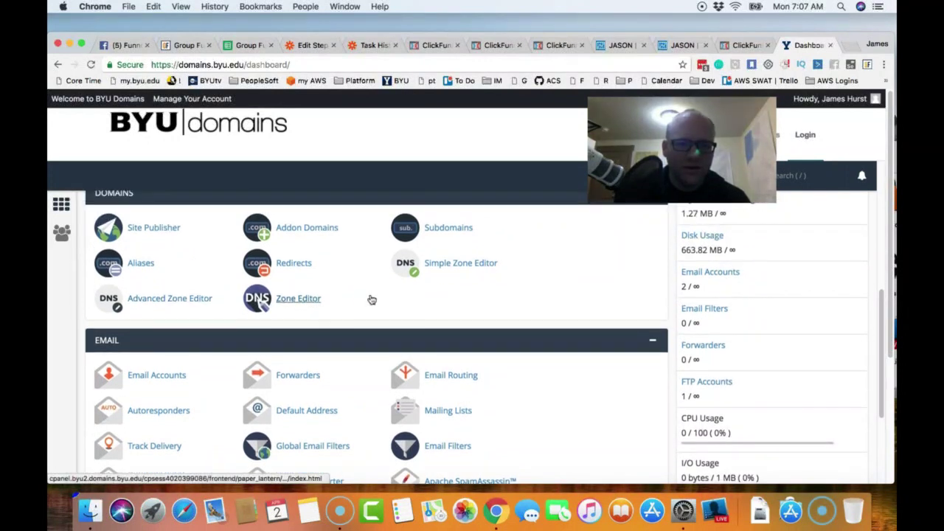
# - Open the Simple Zone Editor and review the A, CNAME forms and existing user-defined records
pyautogui.click(443, 270)
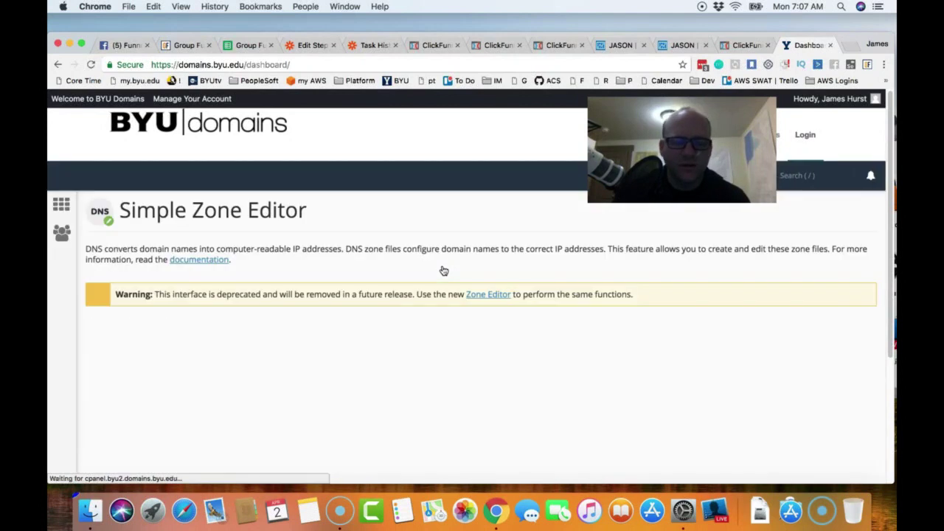
pyautogui.scroll(-3, 322, 316)
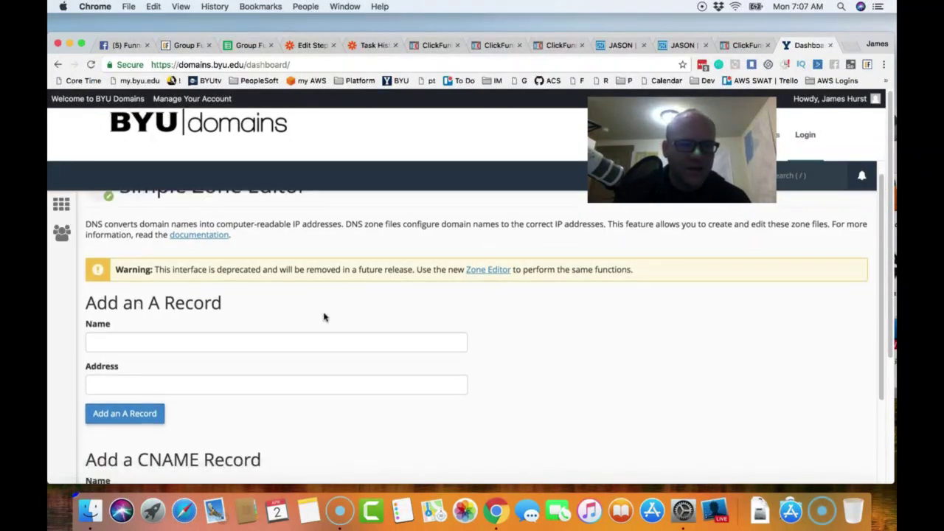
pyautogui.scroll(-10, 218, 358)
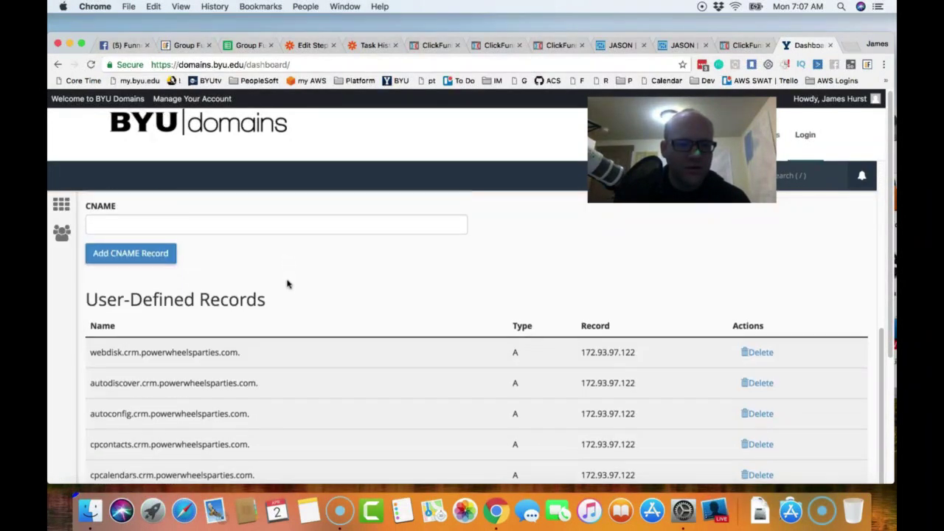
pyautogui.scroll(-4, 329, 302)
pyautogui.scroll(14, 339, 306)
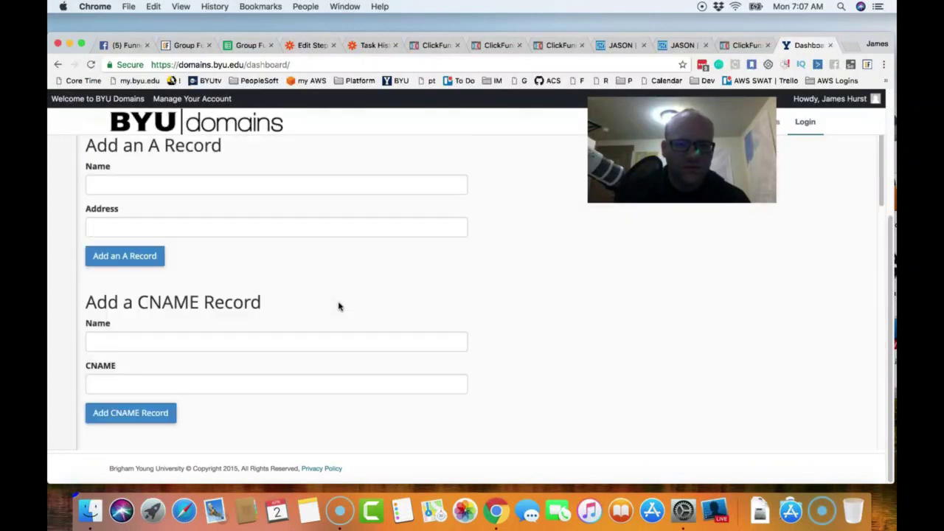
pyautogui.scroll(4, 375, 271)
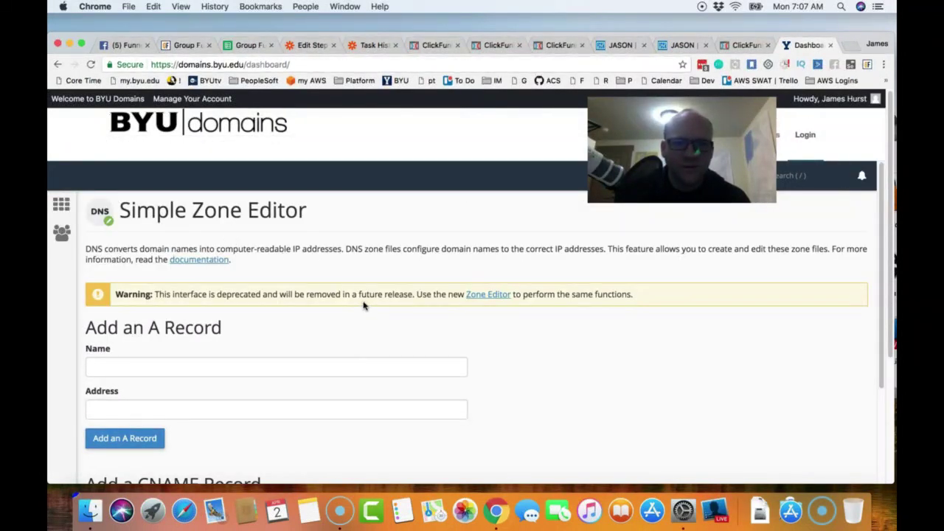
# - Check the Zone Editor from the hosting dashboard, then return to the dashboard
pyautogui.click(58, 64)
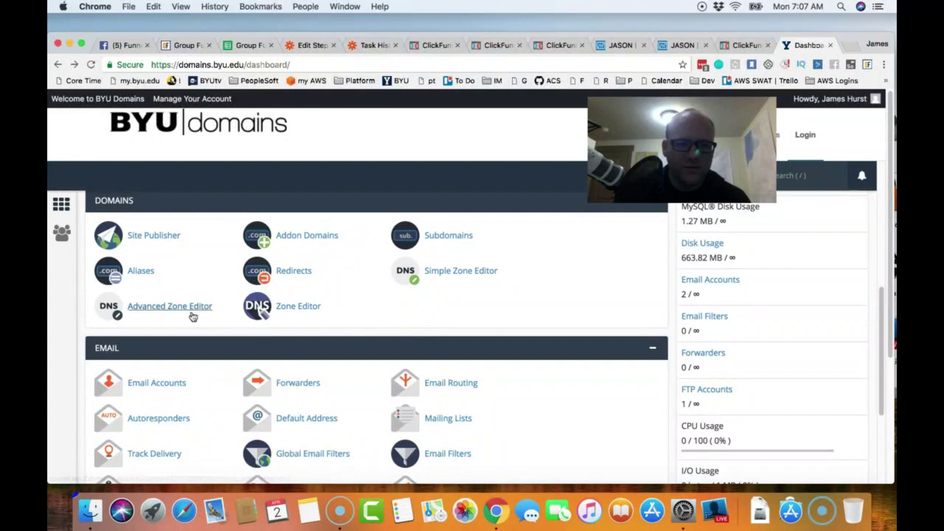
pyautogui.click(298, 306)
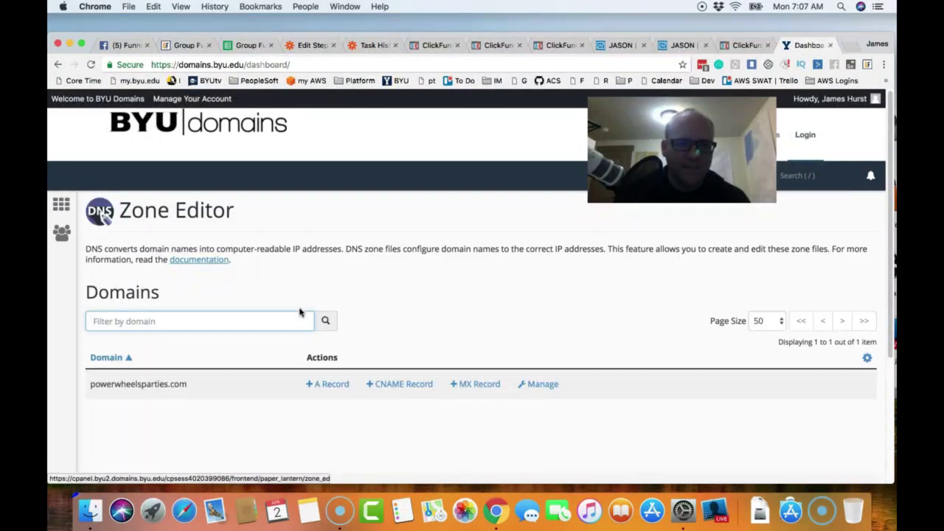
pyautogui.scroll(-5, 299, 312)
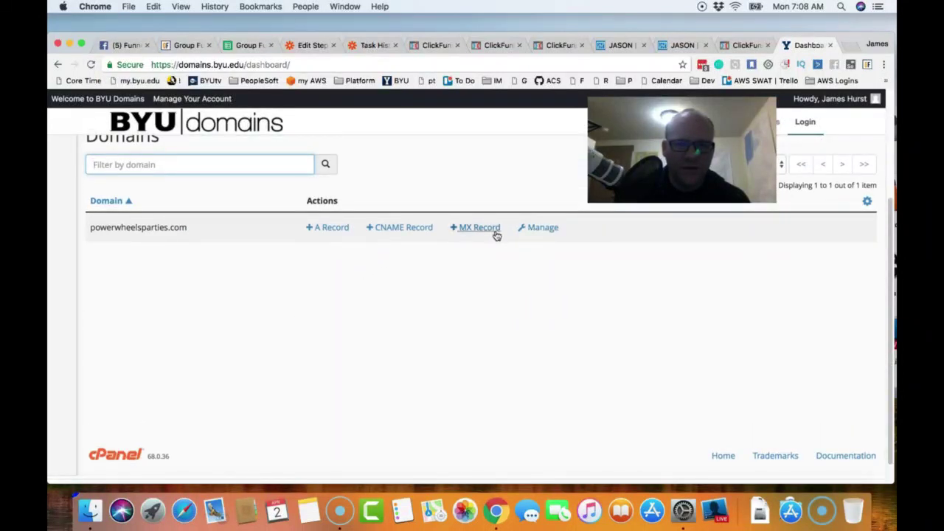
pyautogui.click(58, 65)
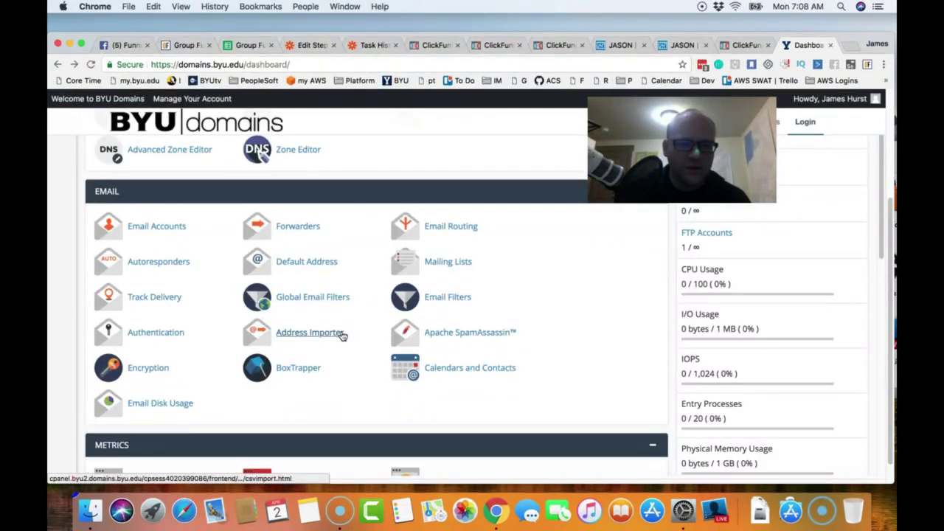
# - Open the Advanced Zone Editor's Add a Record form, then return to the ClickFunnels contact profile
pyautogui.scroll(-10, 341, 335)
pyautogui.scroll(-5, 342, 337)
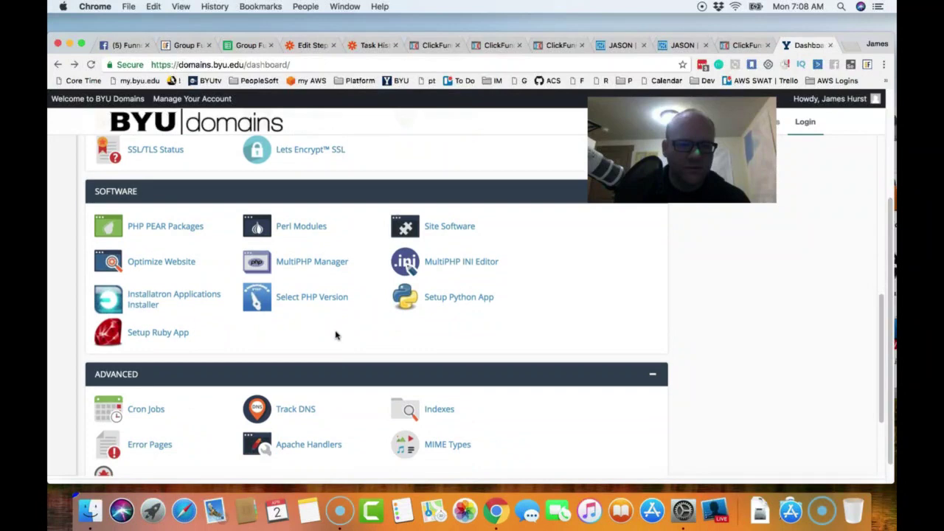
pyautogui.scroll(15, 334, 334)
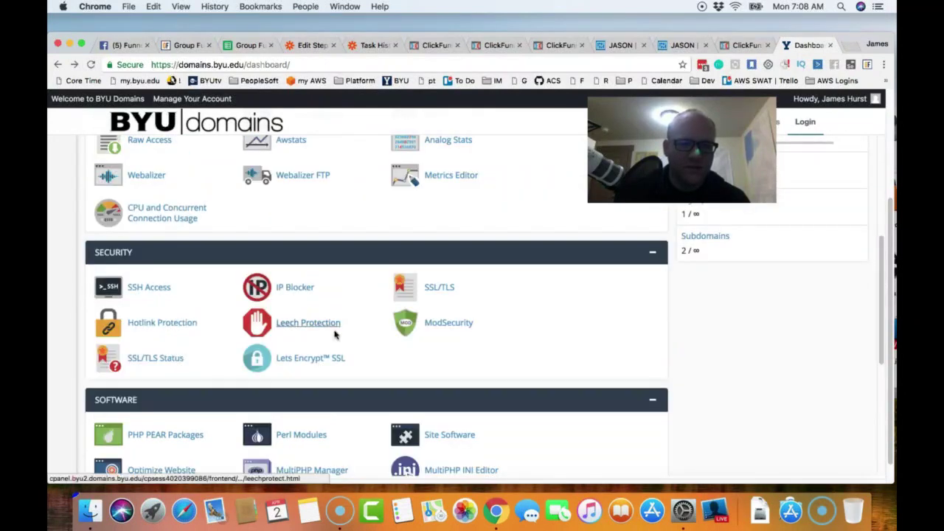
pyautogui.scroll(5, 334, 334)
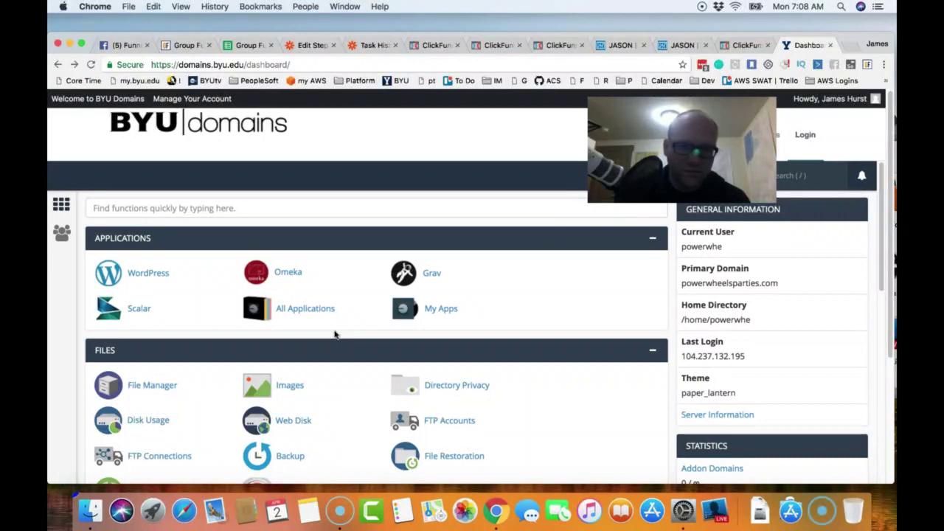
pyautogui.scroll(-5, 334, 334)
pyautogui.scroll(-2, 334, 332)
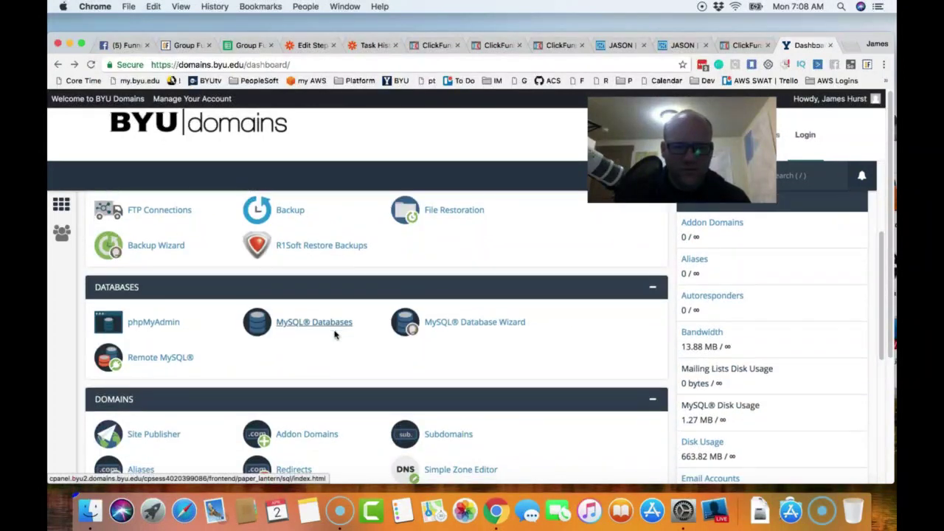
pyautogui.click(152, 438)
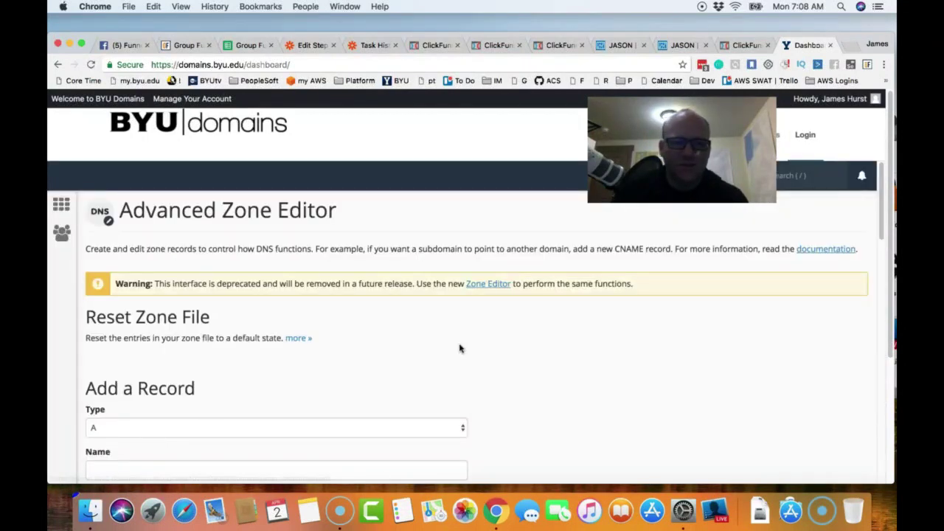
pyautogui.scroll(-3, 463, 347)
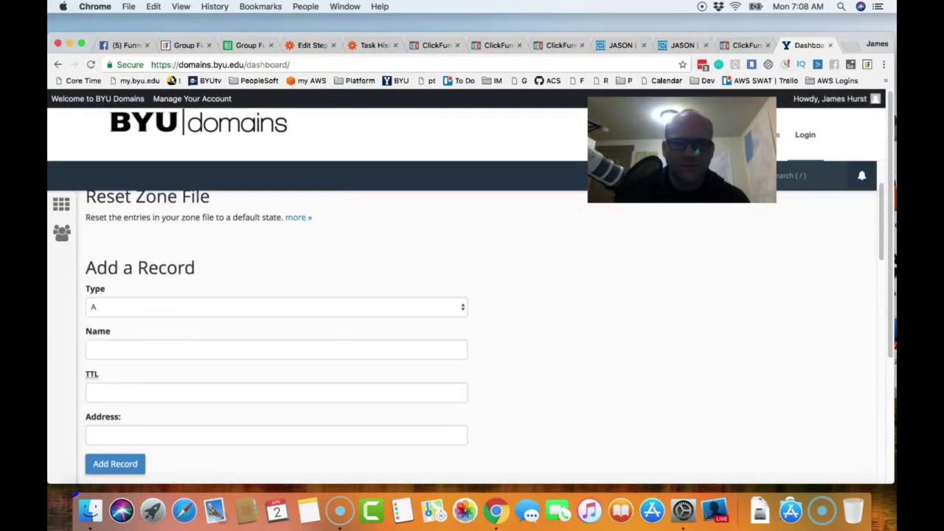
pyautogui.click(743, 45)
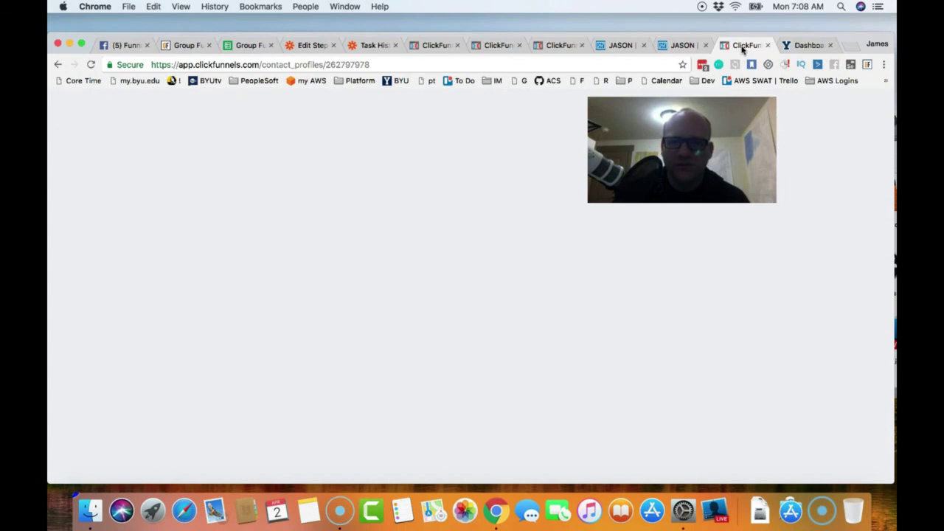
# - Copy the mx record host cfmail.go.powerwheelsparties.com from ClickFunnels' DNS records list
pyautogui.press('super+w')
pyautogui.click(567, 46)
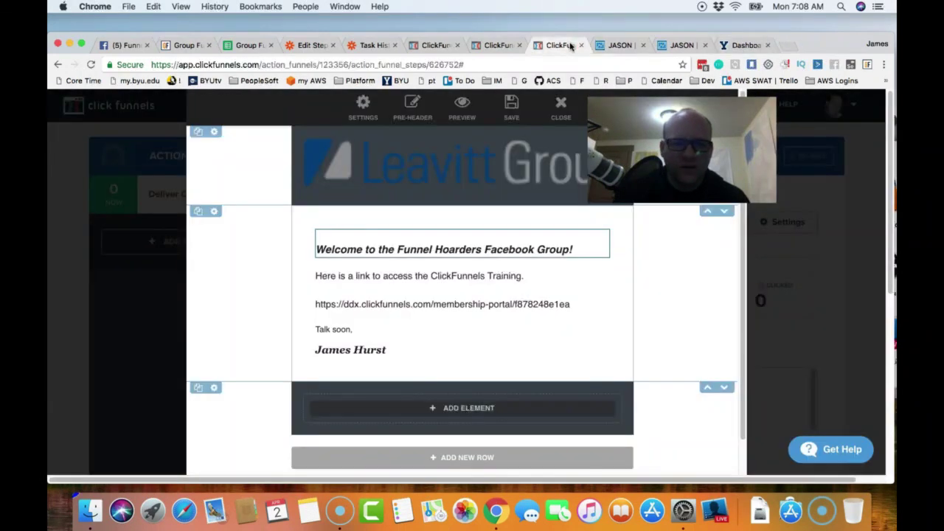
pyautogui.click(498, 46)
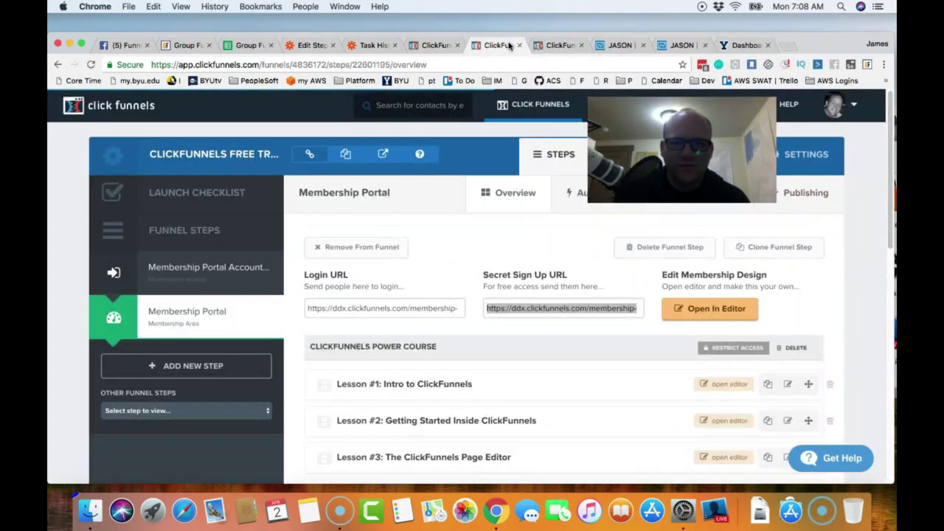
pyautogui.click(430, 46)
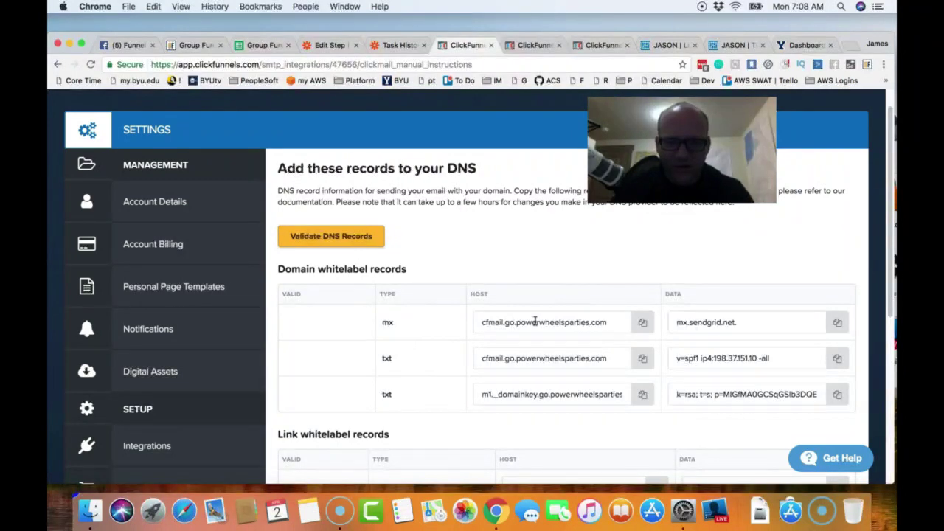
pyautogui.click(643, 324)
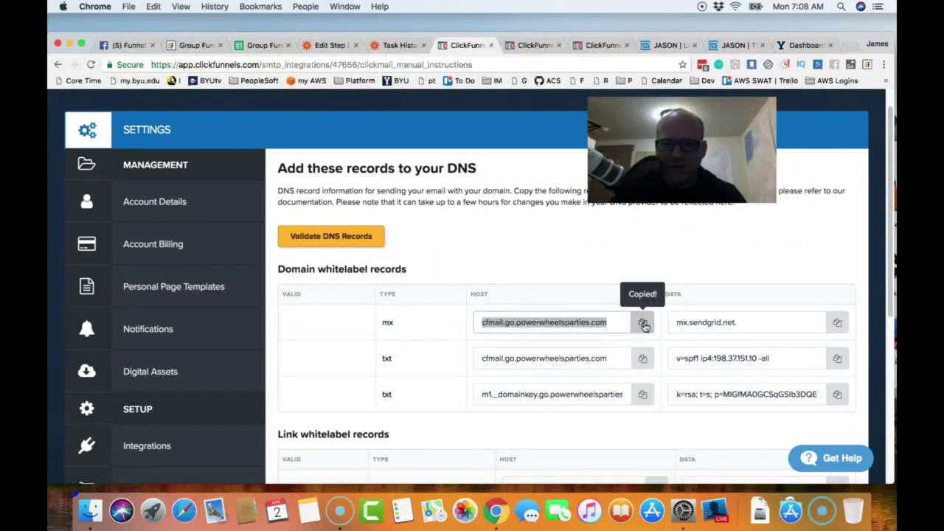
pyautogui.click(789, 44)
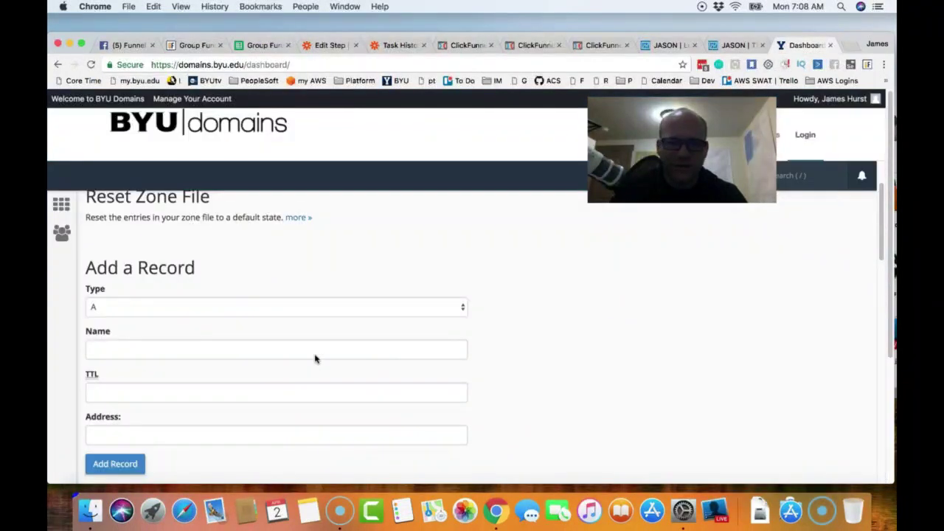
pyautogui.click(176, 308)
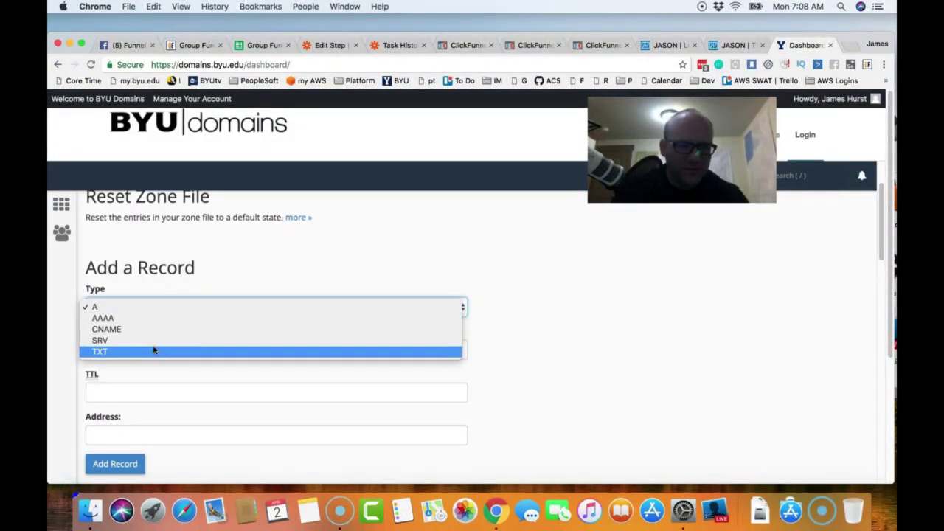
pyautogui.click(312, 281)
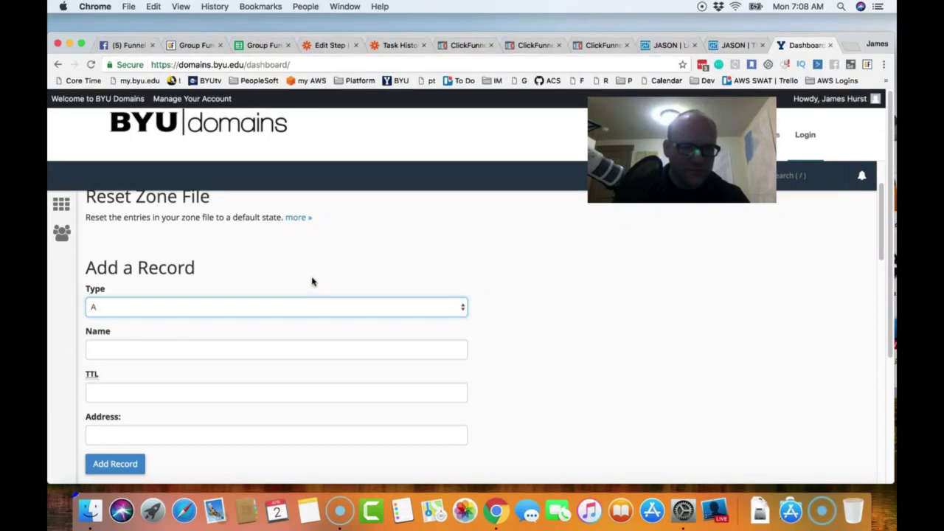
pyautogui.click(288, 310)
pyautogui.click(316, 289)
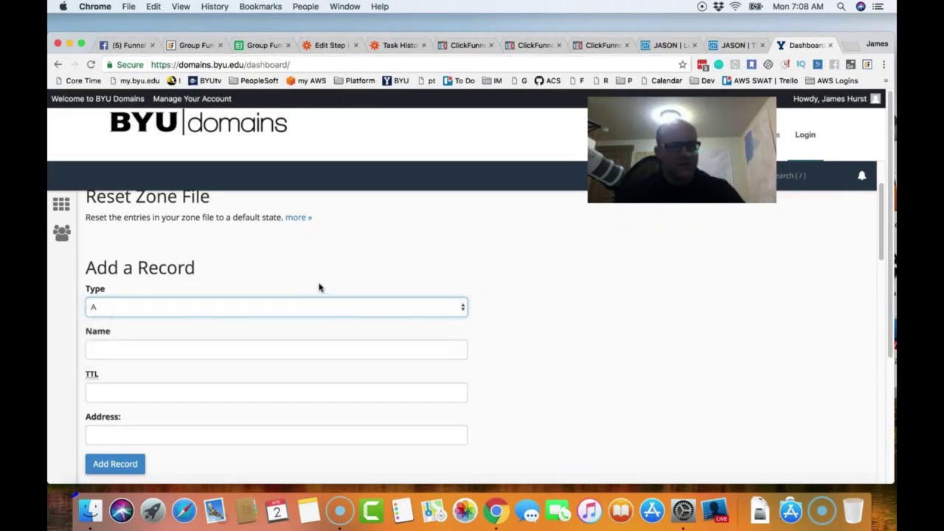
pyautogui.scroll(-10, 371, 312)
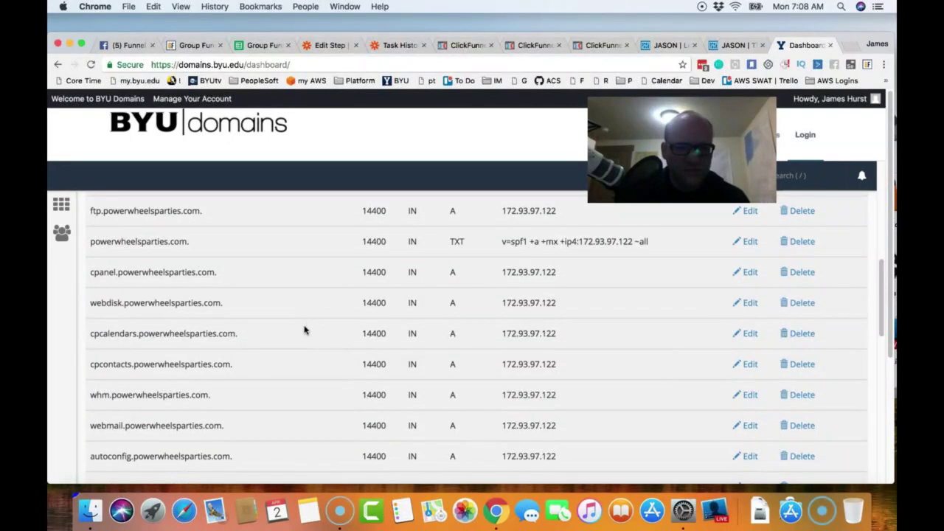
pyautogui.scroll(-20, 304, 330)
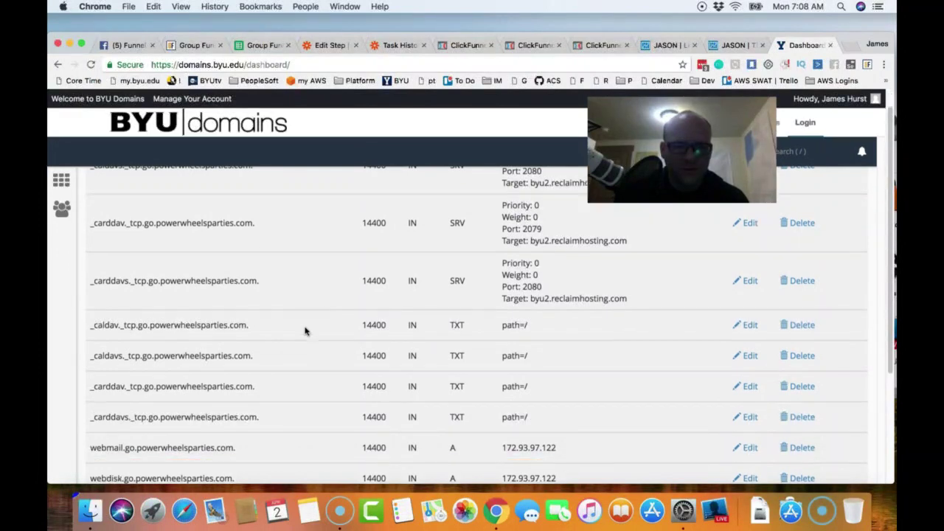
pyautogui.scroll(-3, 305, 331)
pyautogui.scroll(20, 306, 331)
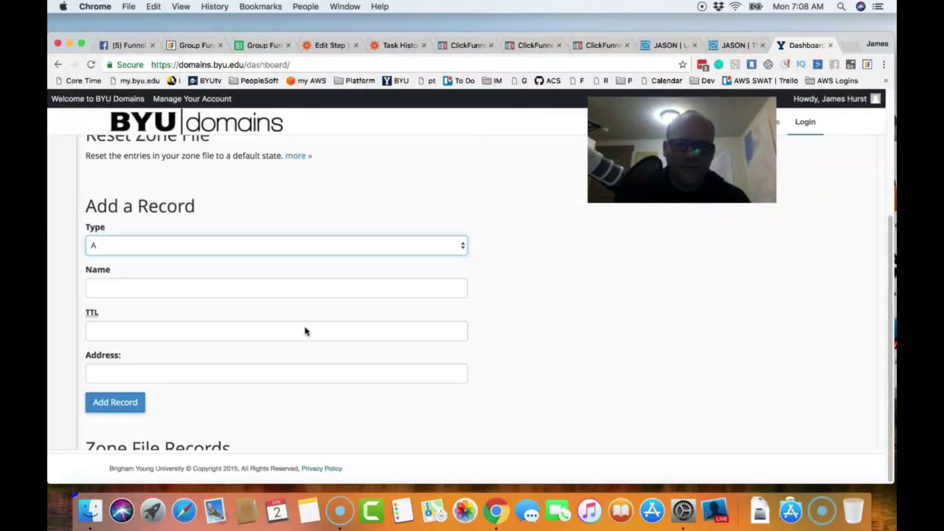
pyautogui.scroll(3, 305, 331)
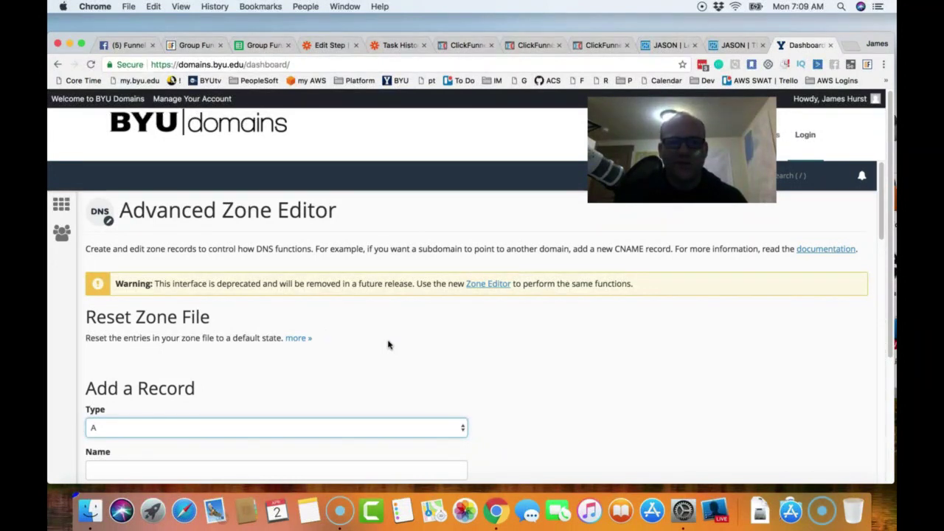
pyautogui.scroll(-15, 389, 345)
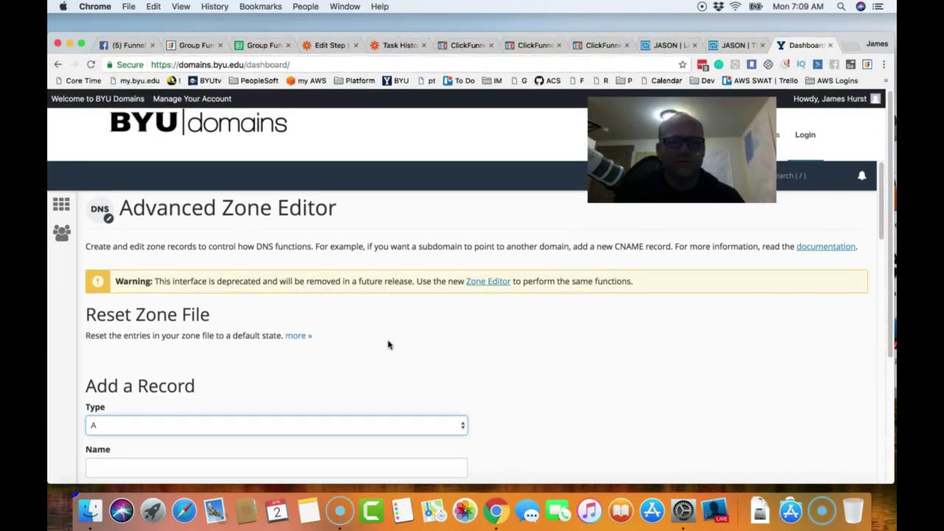
pyautogui.scroll(-10, 389, 344)
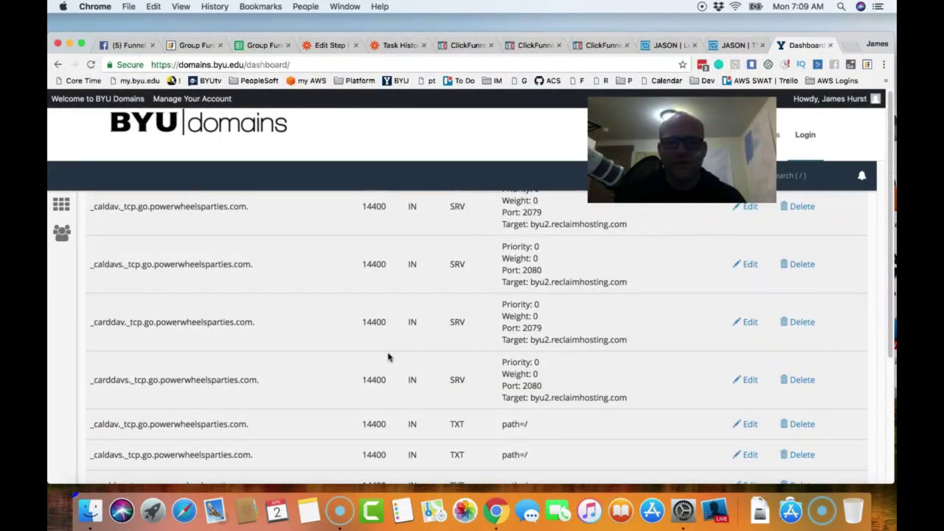
pyautogui.scroll(-10, 388, 339)
pyautogui.scroll(20, 388, 332)
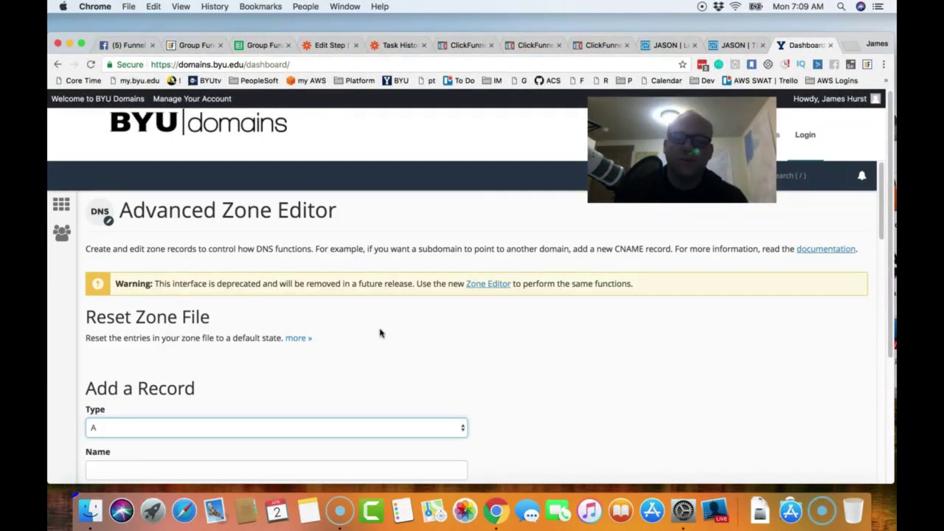
pyautogui.click(380, 333)
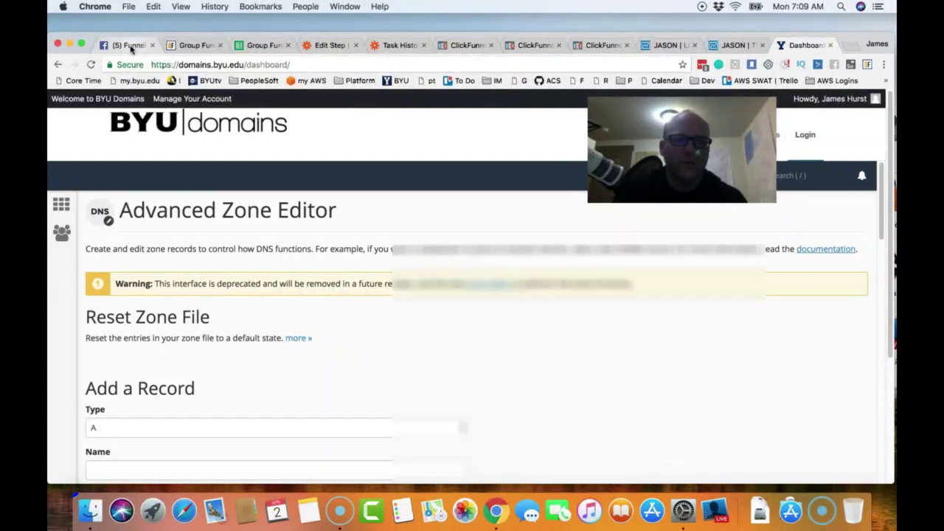
# - Check the Funnel Hoarders group's 10 pending member requests, then open the Group Funnels data list
pyautogui.click(131, 46)
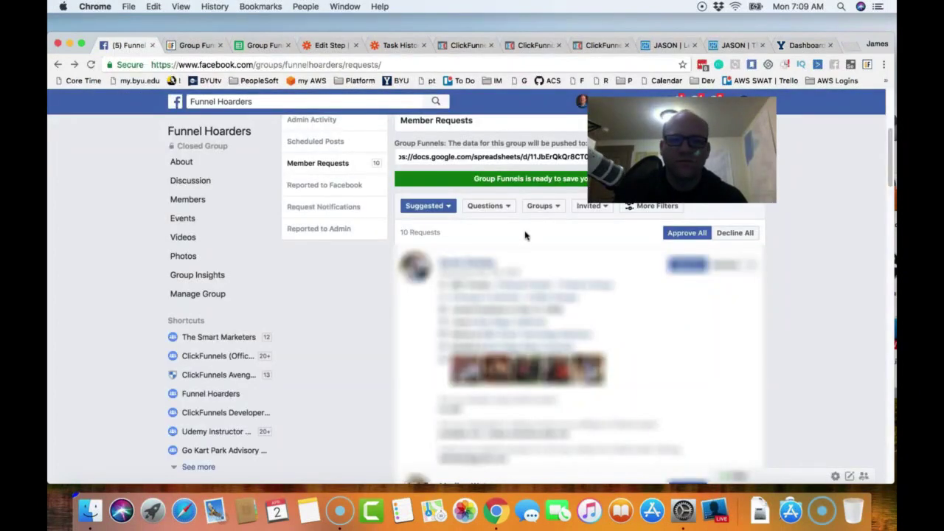
pyautogui.hotkey('alt', 'p')
pyautogui.moveTo(682, 149); pyautogui.dragTo(241, 200)
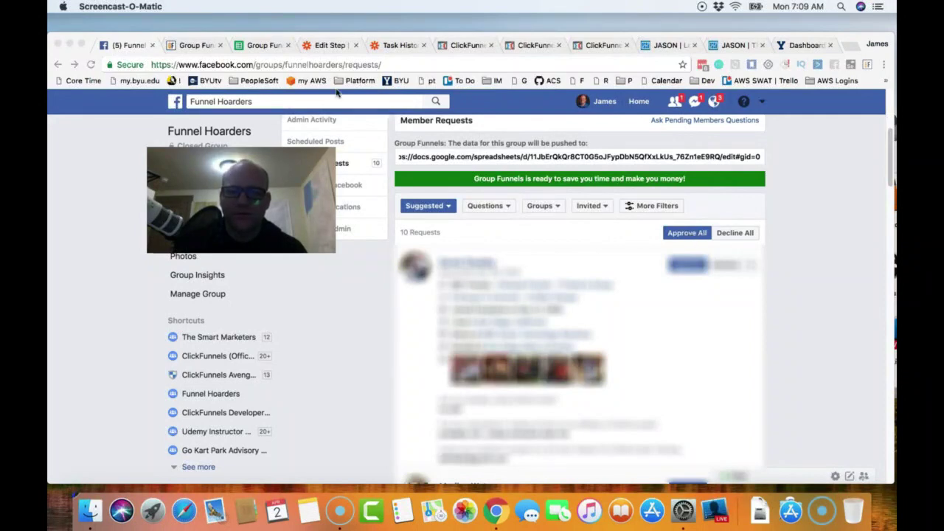
pyautogui.click(207, 52)
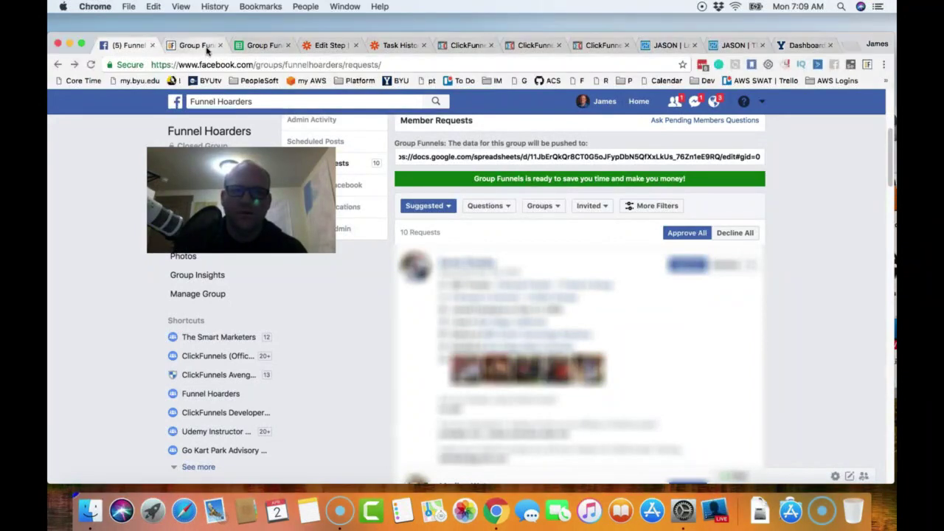
pyautogui.click(208, 50)
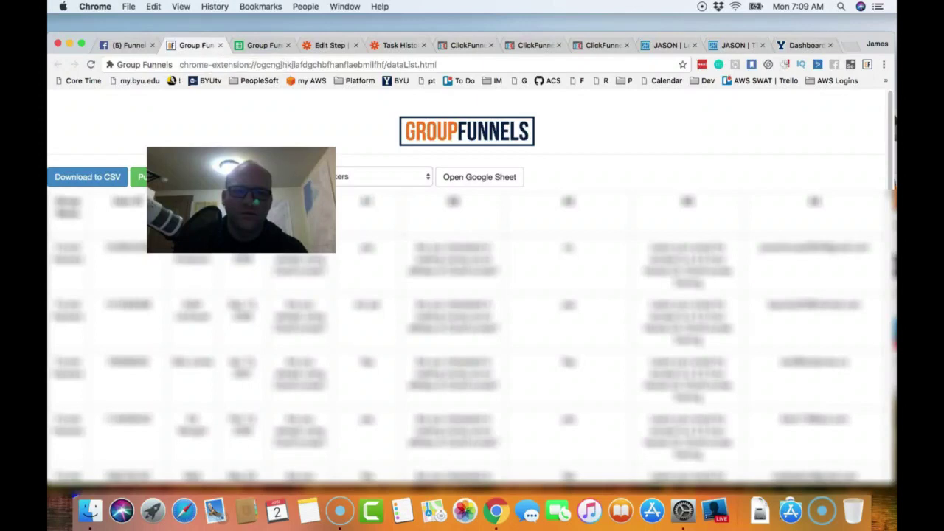
# - Push the Group Funnels member data to Google Sheets and open the Funnel Hoarders sheet
pyautogui.moveTo(240, 199); pyautogui.dragTo(610, 158)
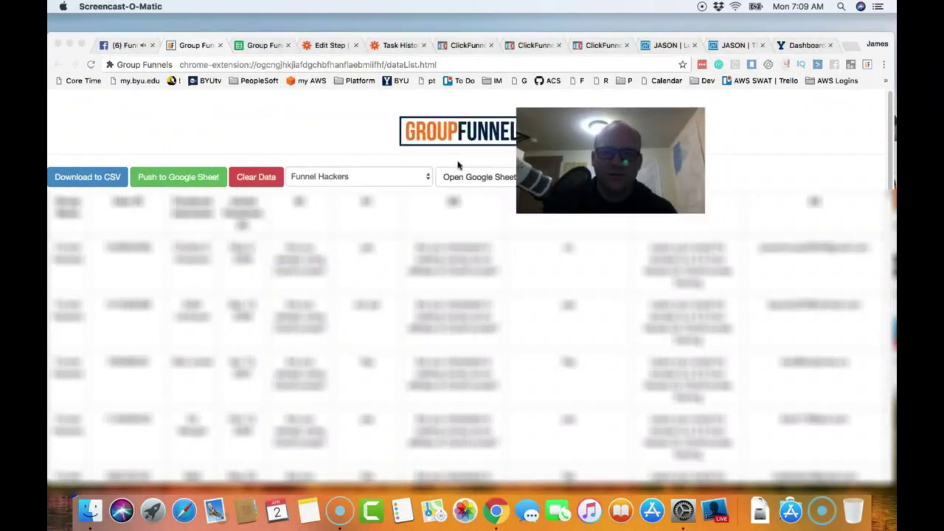
pyautogui.click(195, 179)
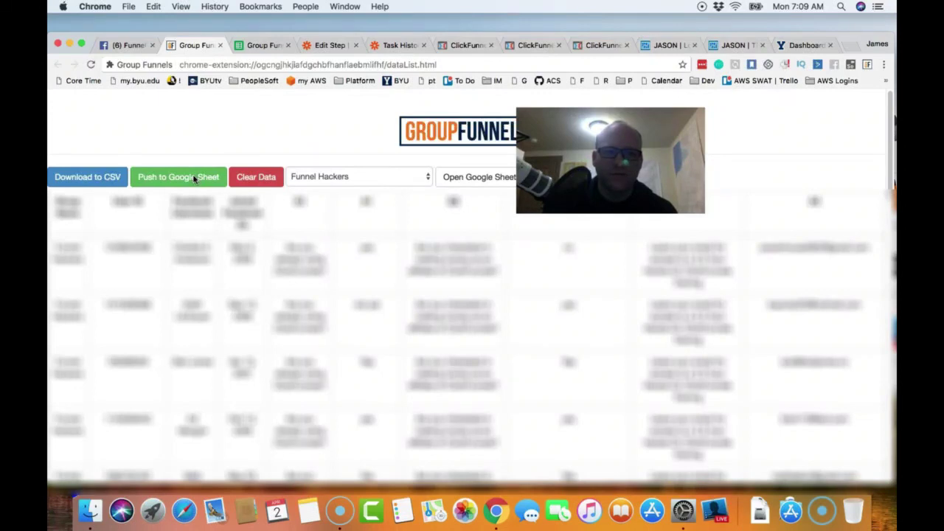
pyautogui.click(194, 179)
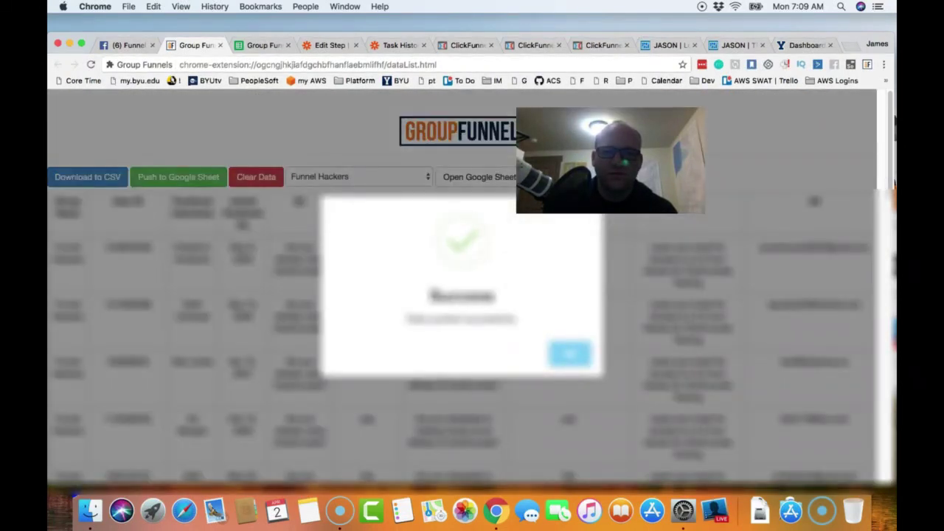
pyautogui.click(569, 359)
pyautogui.click(275, 48)
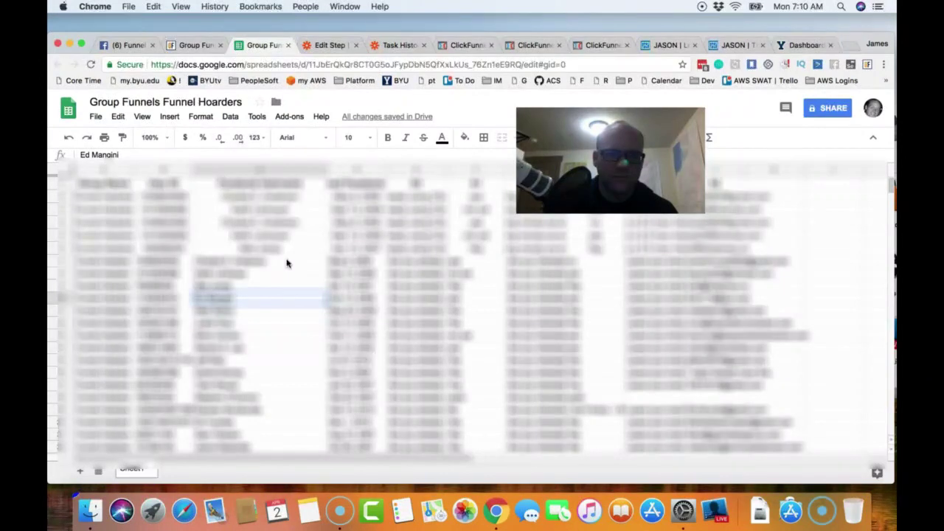
# - Scroll through the exported member rows in the Funnel Hoarders sheet, then go back to Facebook's Member Requests
pyautogui.scroll(-5, 287, 264)
pyautogui.scroll(3, 287, 264)
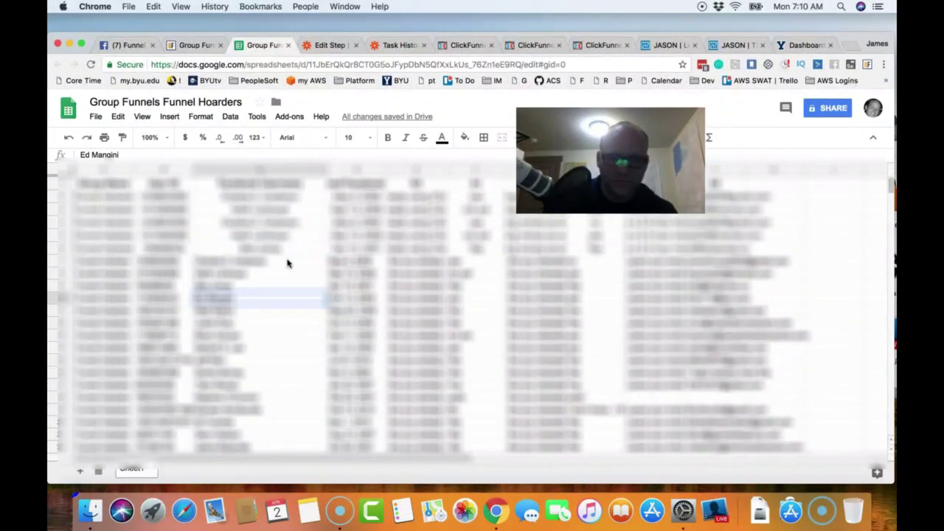
pyautogui.scroll(-1, 286, 264)
pyautogui.scroll(-2, 287, 264)
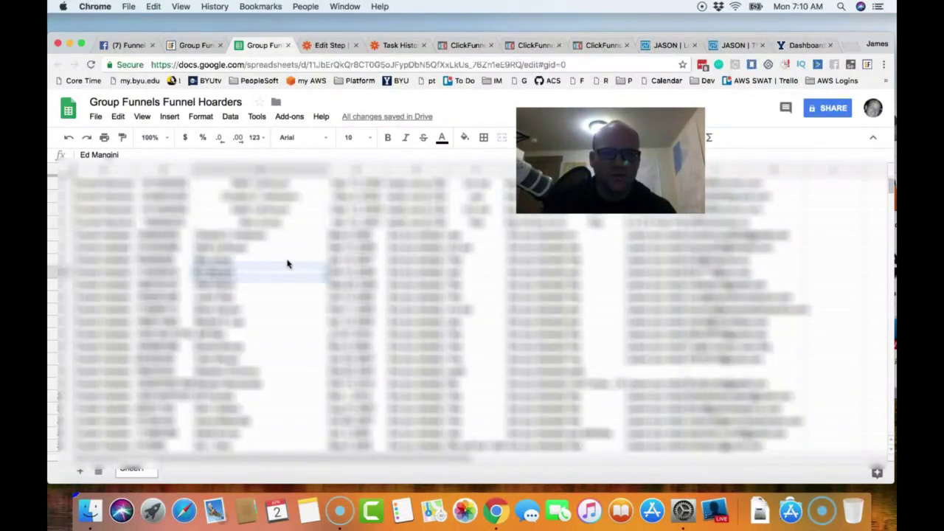
pyautogui.scroll(-5, 287, 264)
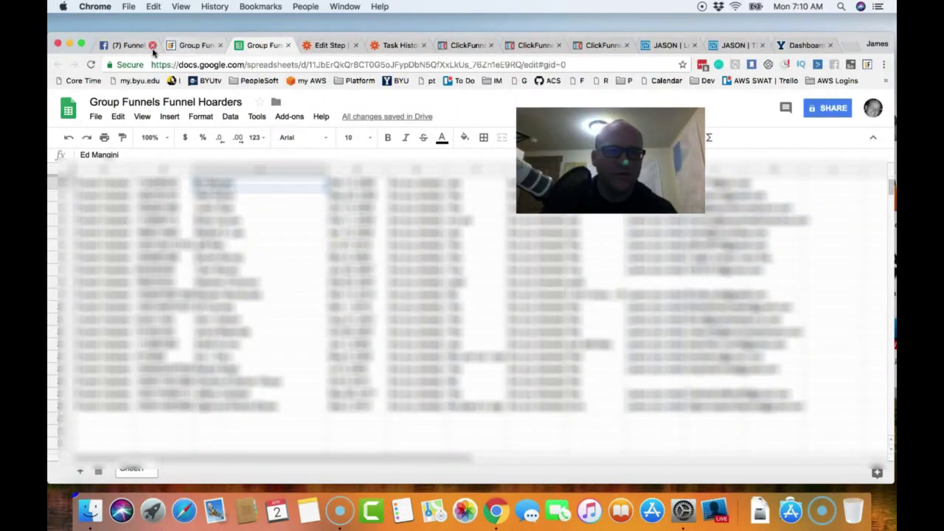
pyautogui.click(130, 46)
pyautogui.scroll(3, 697, 337)
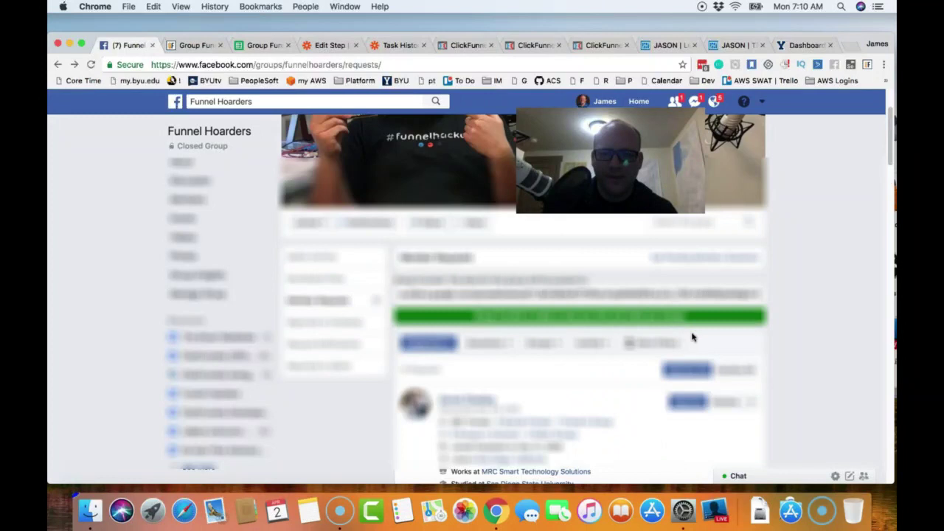
# - Approve all 10 Funnel Hoarders member requests and scroll through the updated Group Funnels member table
pyautogui.click(674, 369)
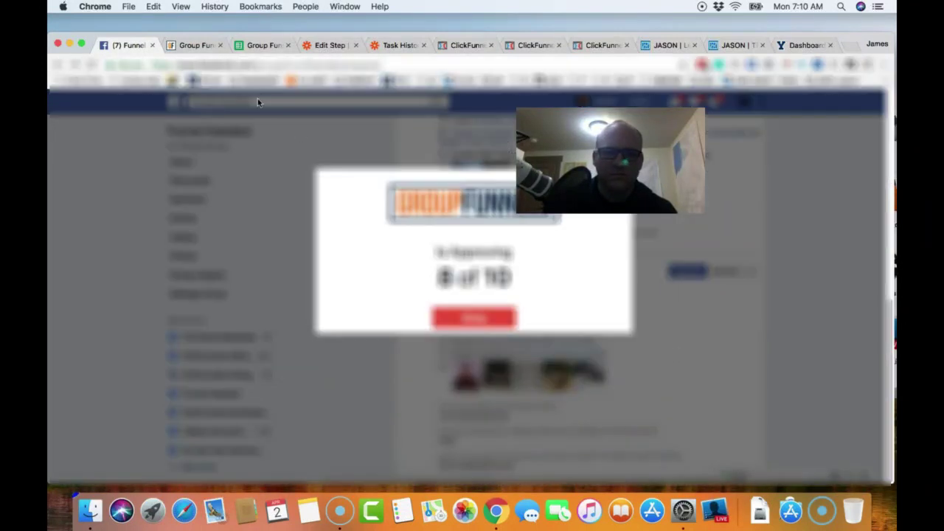
pyautogui.click(207, 47)
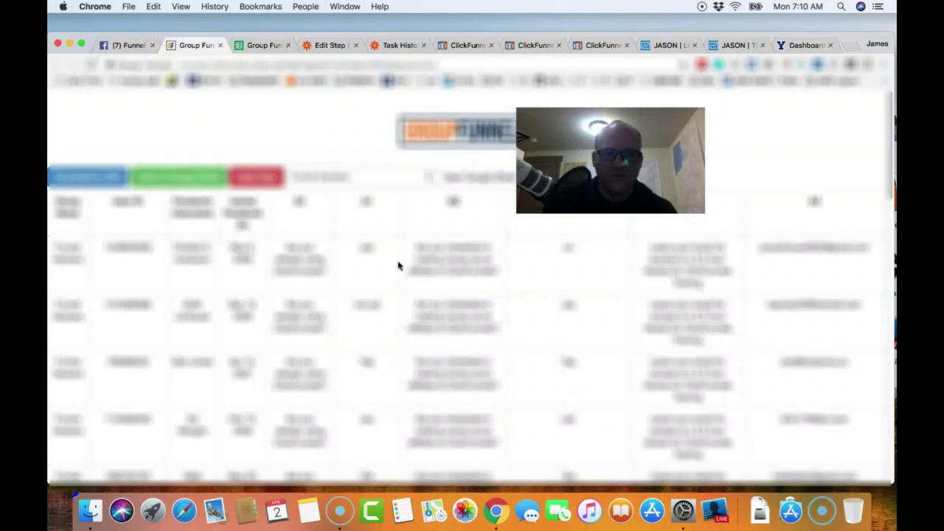
pyautogui.scroll(-3, 379, 295)
pyautogui.scroll(-5, 379, 295)
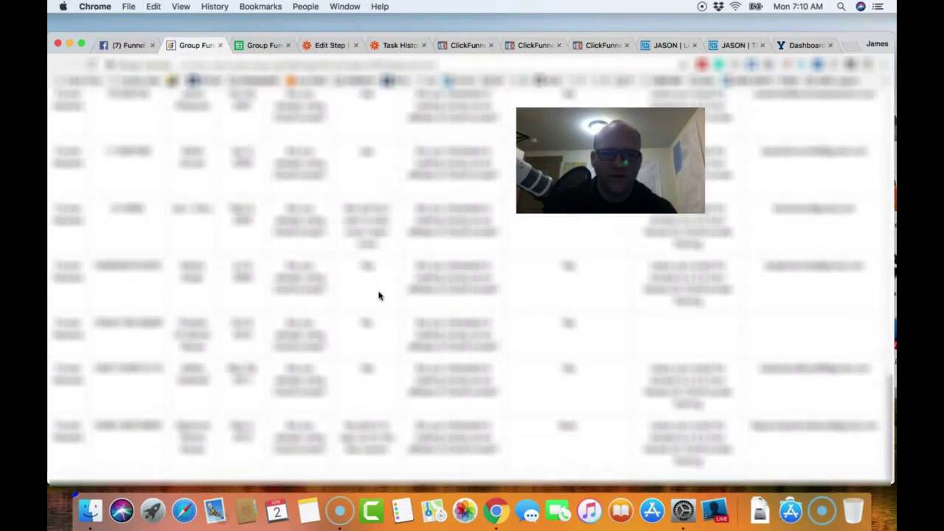
pyautogui.scroll(8, 360, 315)
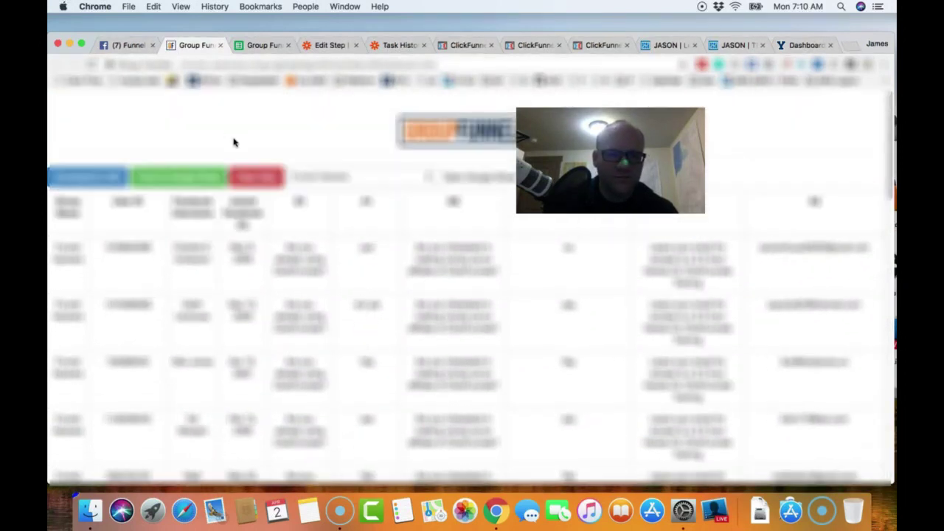
pyautogui.click(131, 46)
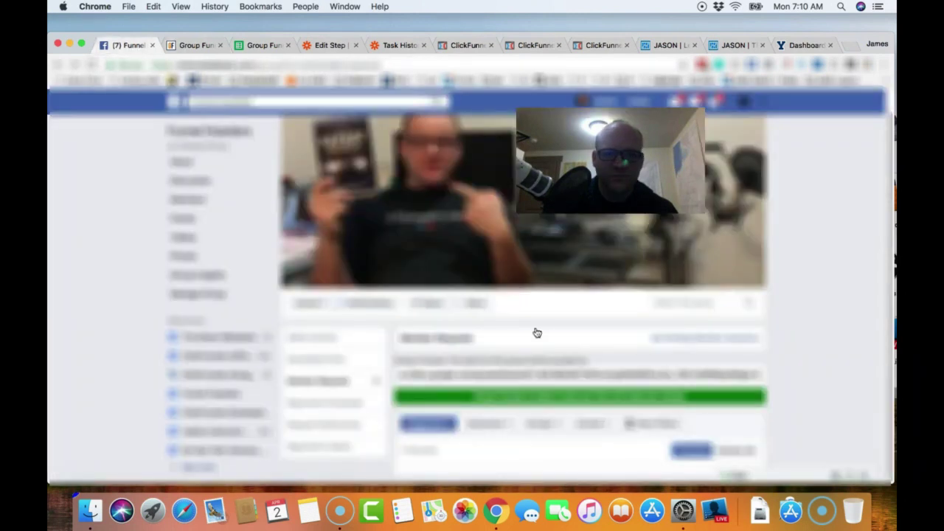
pyautogui.click(194, 45)
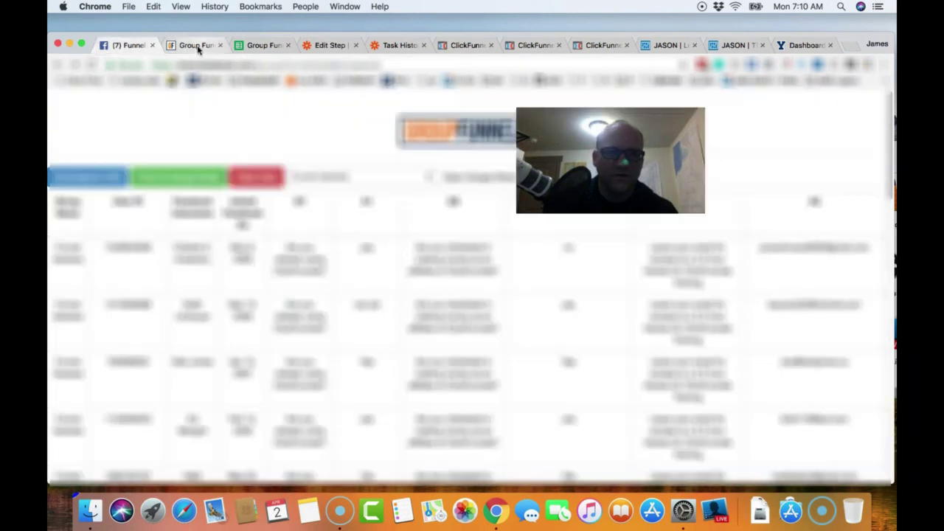
pyautogui.scroll(-10, 362, 244)
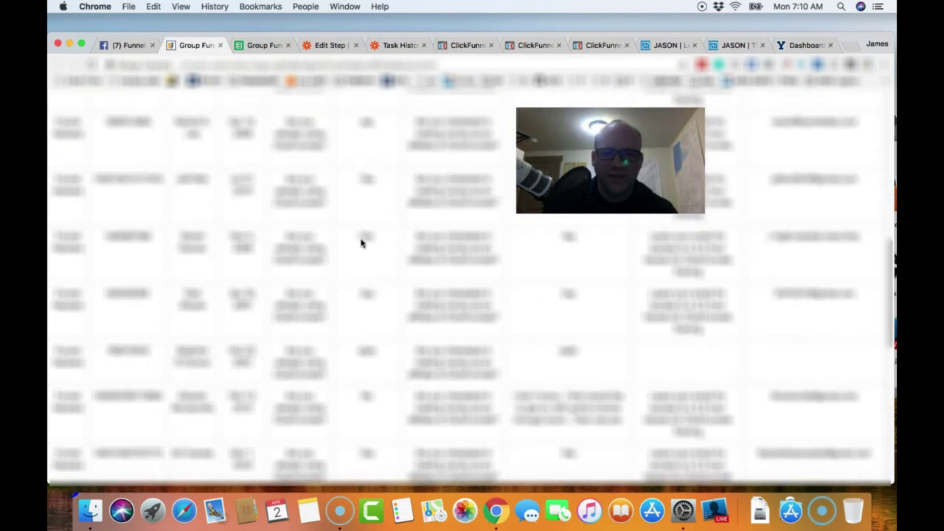